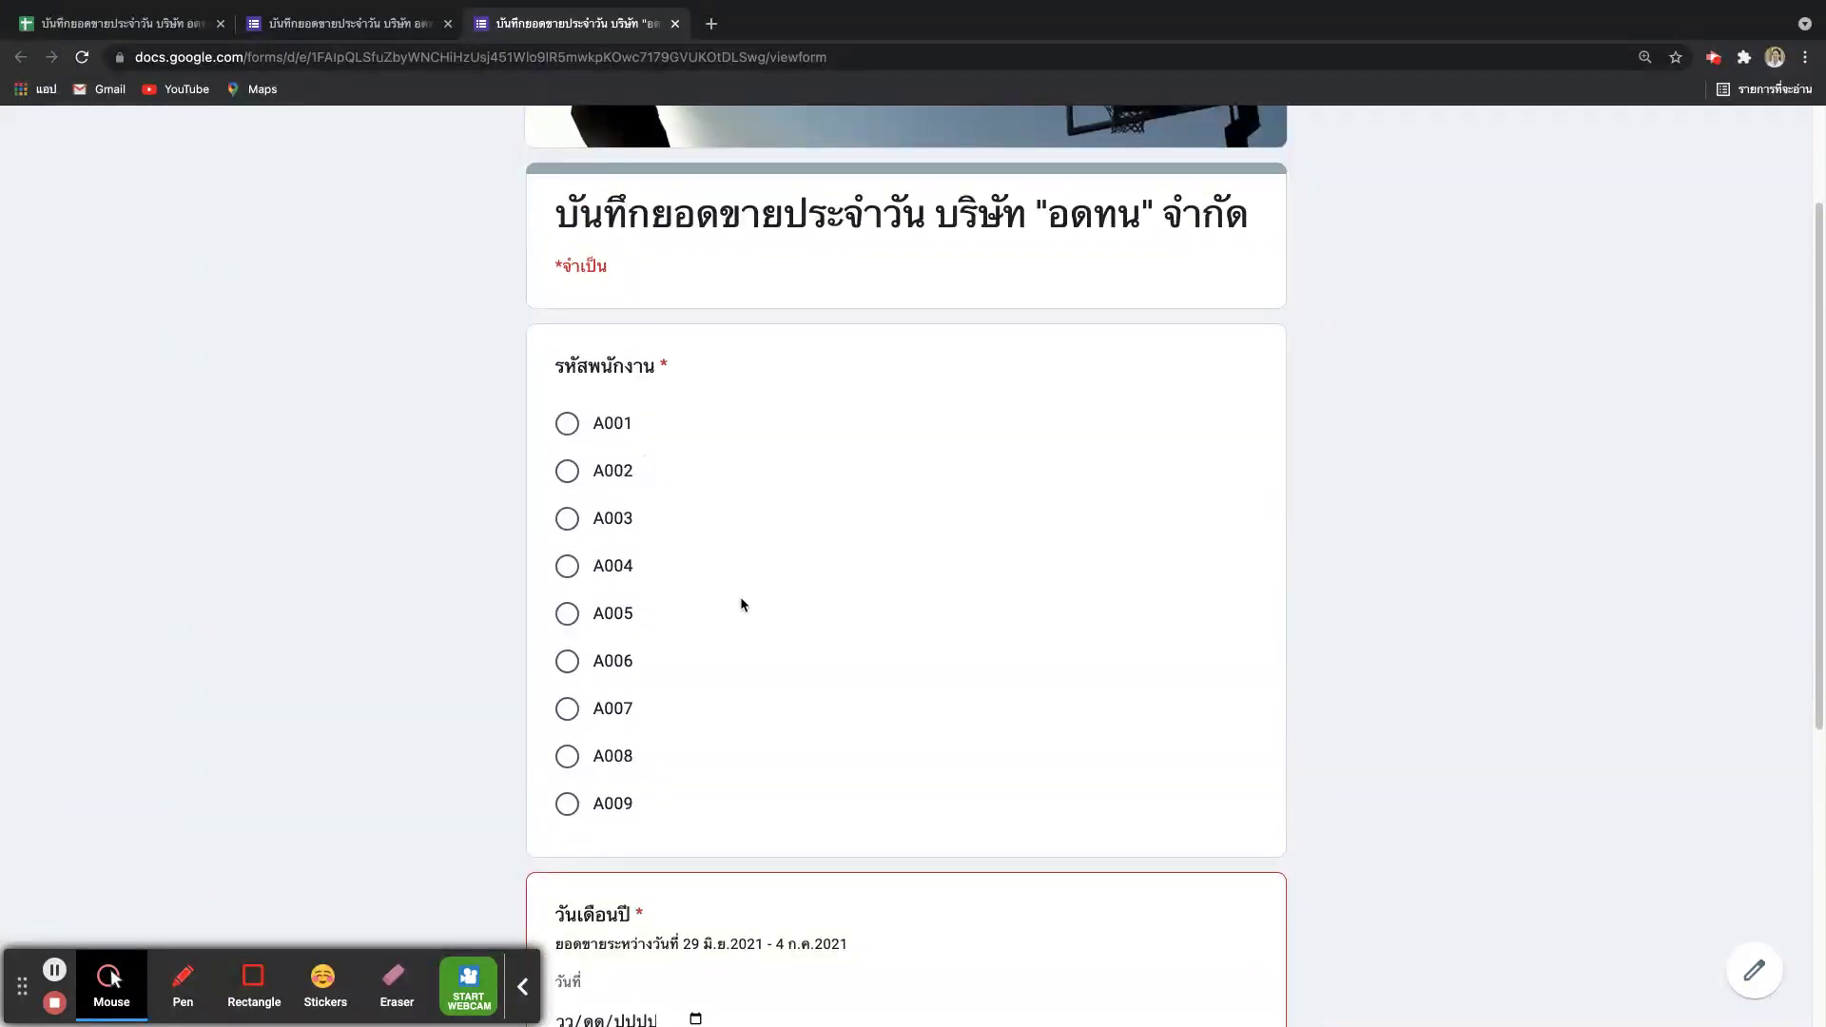
Step: Set the วันเดือนปี date answer in the daily sales form to 29/06/2021
scroll(786, 799, down, 3)
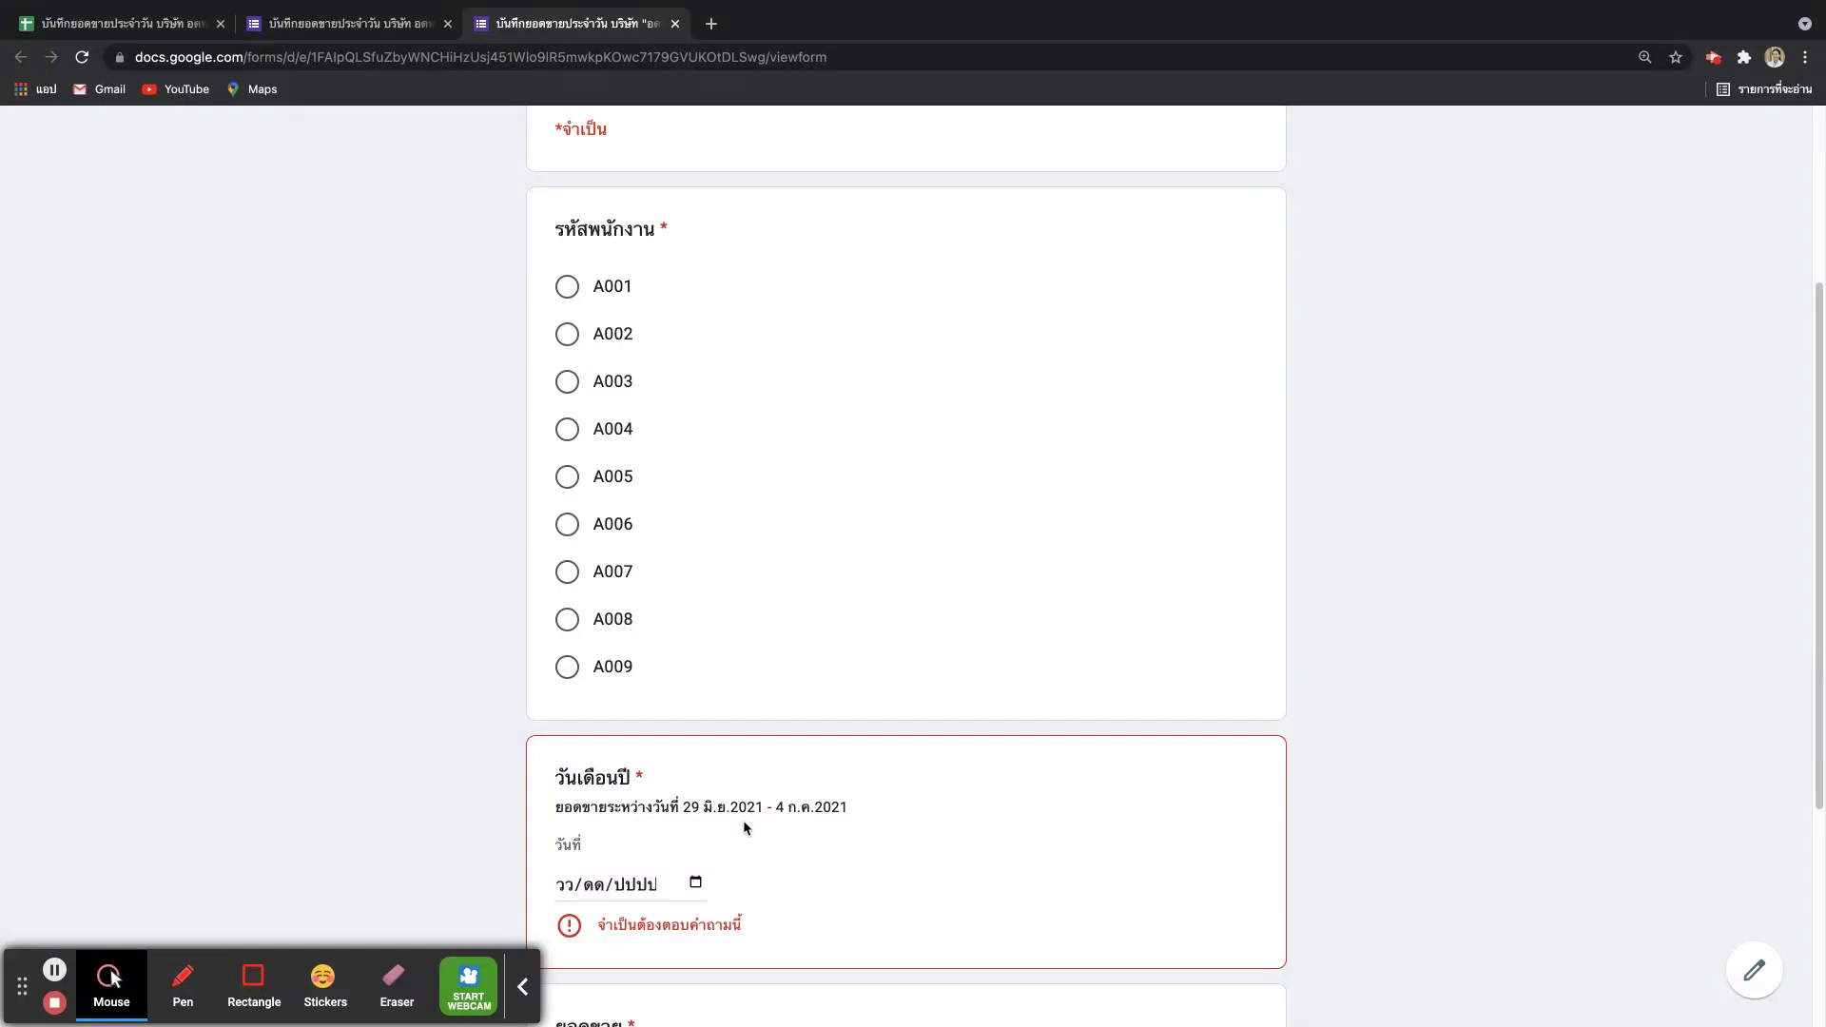
scroll(744, 820, down, 5)
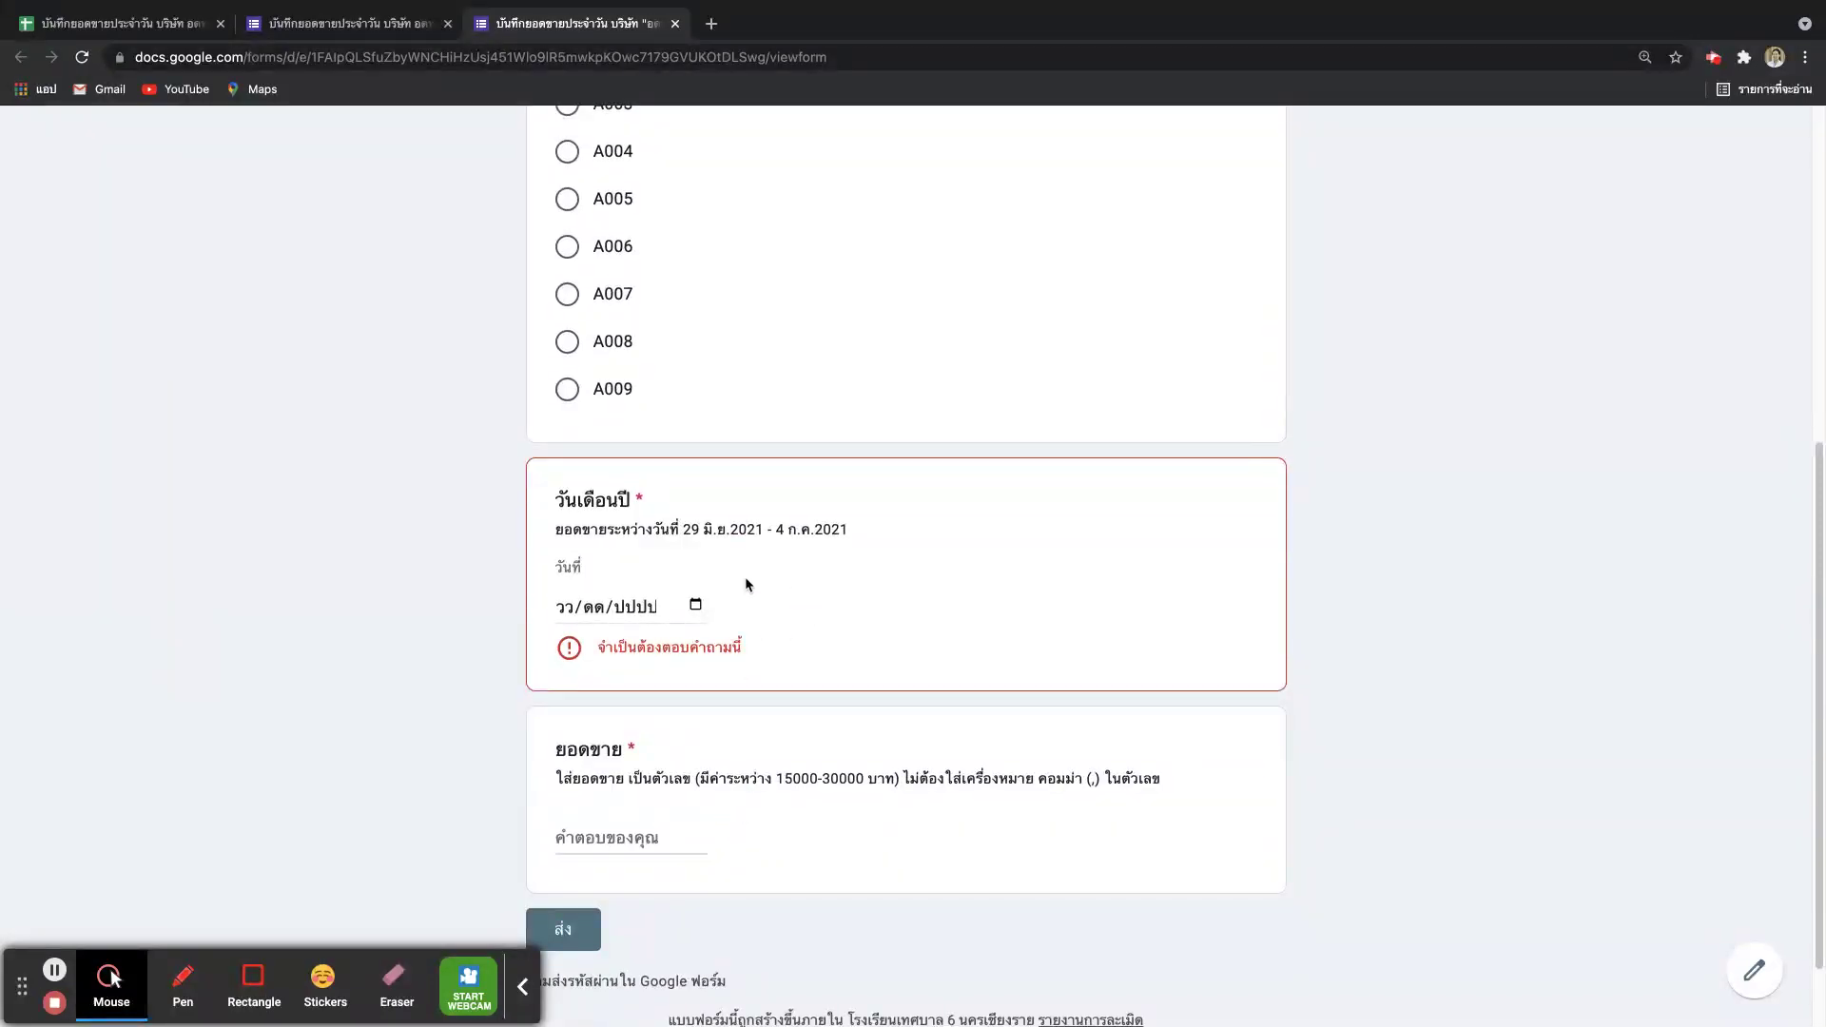
click(696, 606)
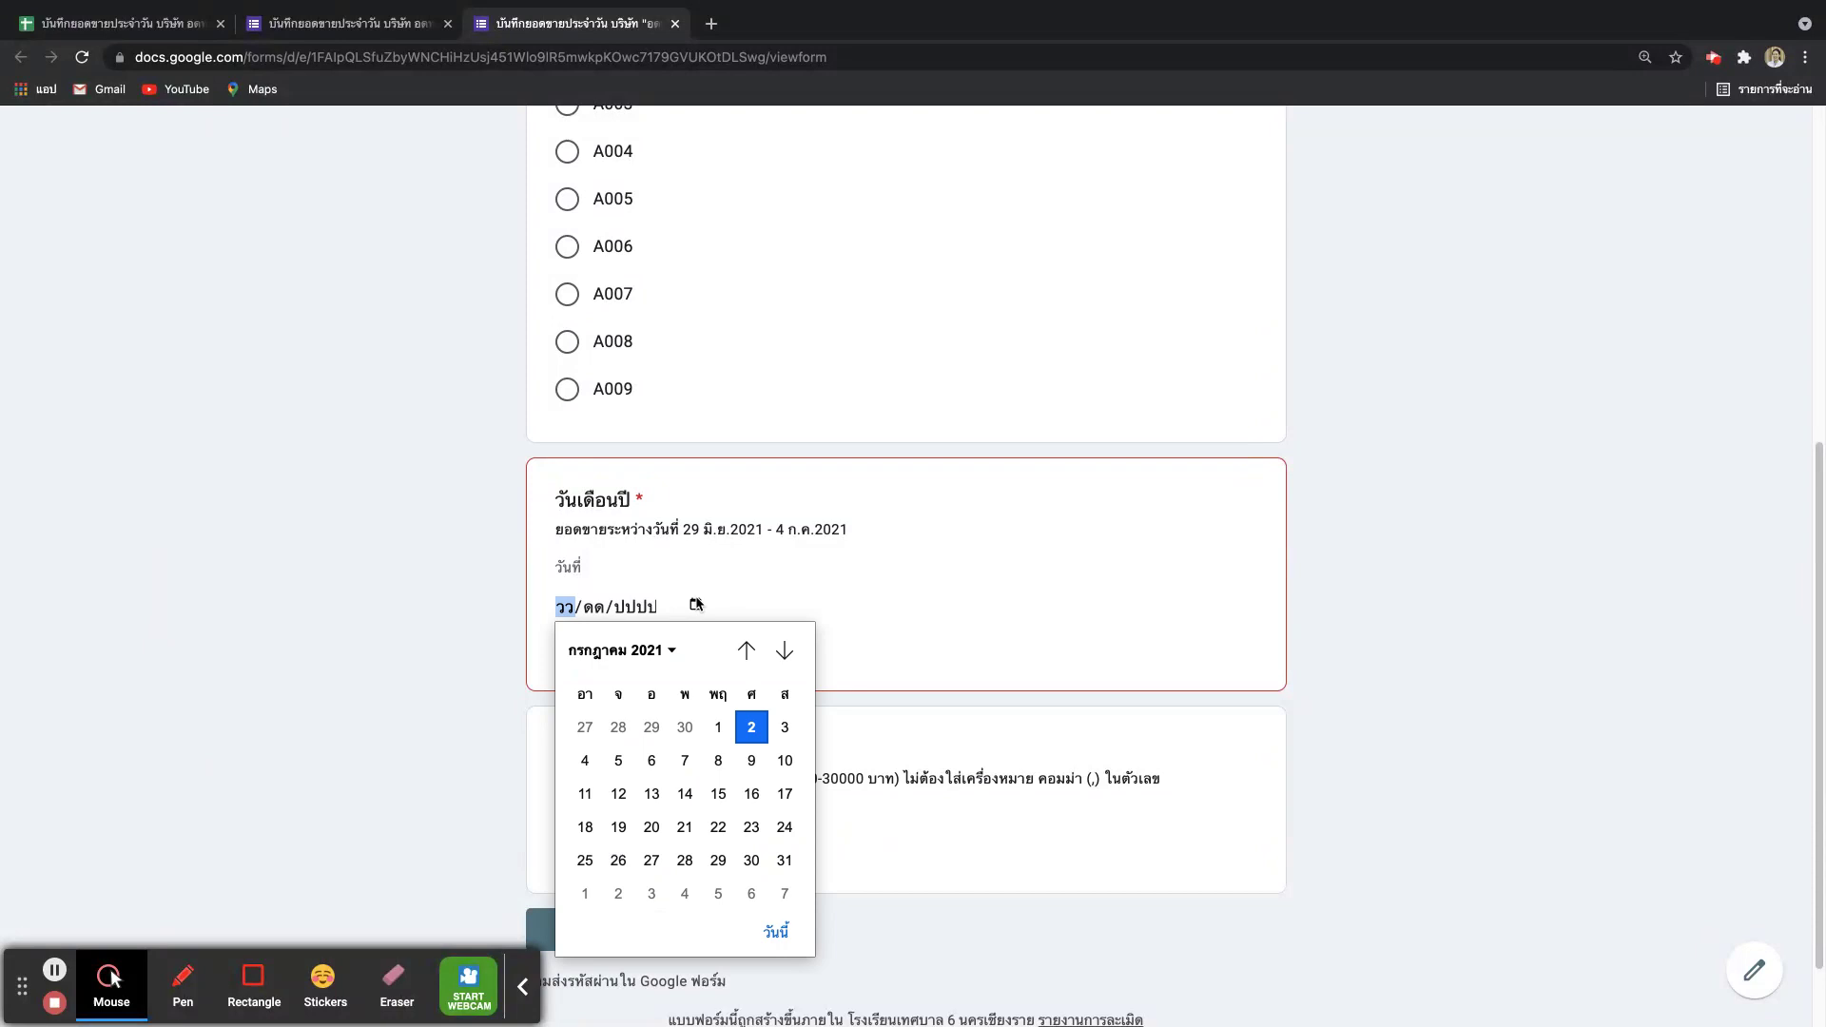
click(748, 663)
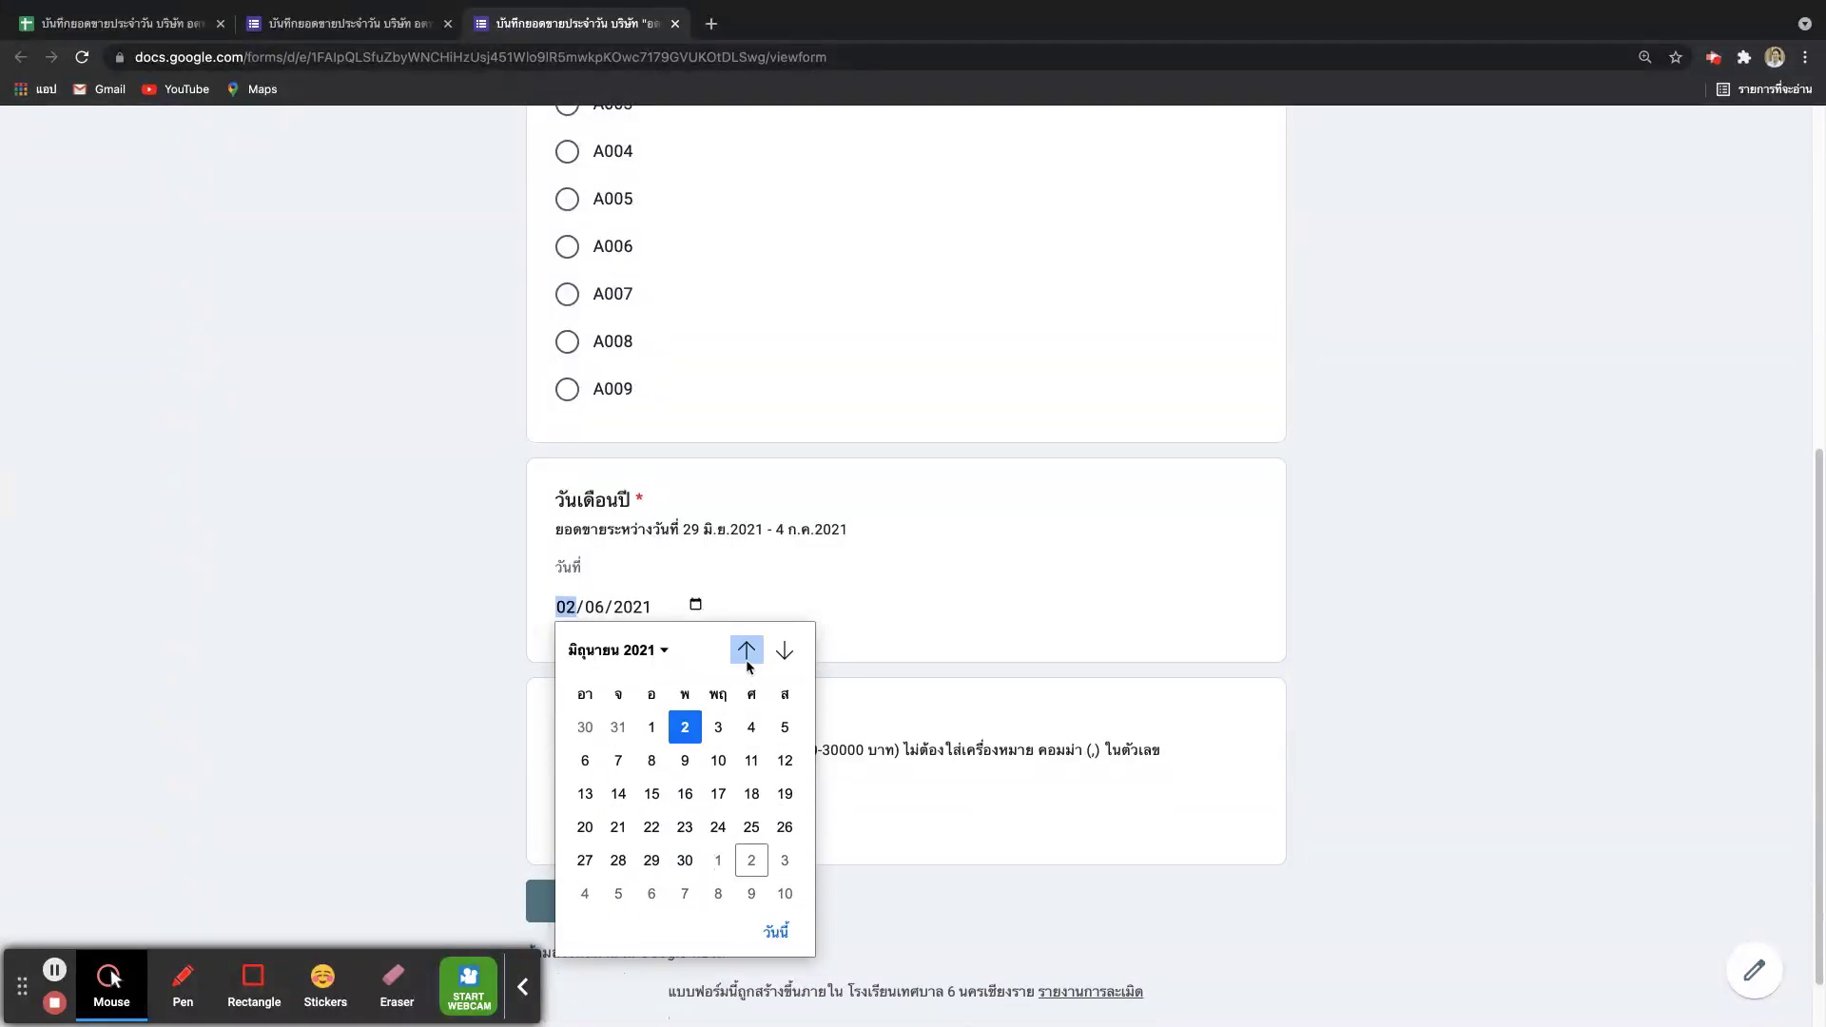
click(643, 862)
click(695, 605)
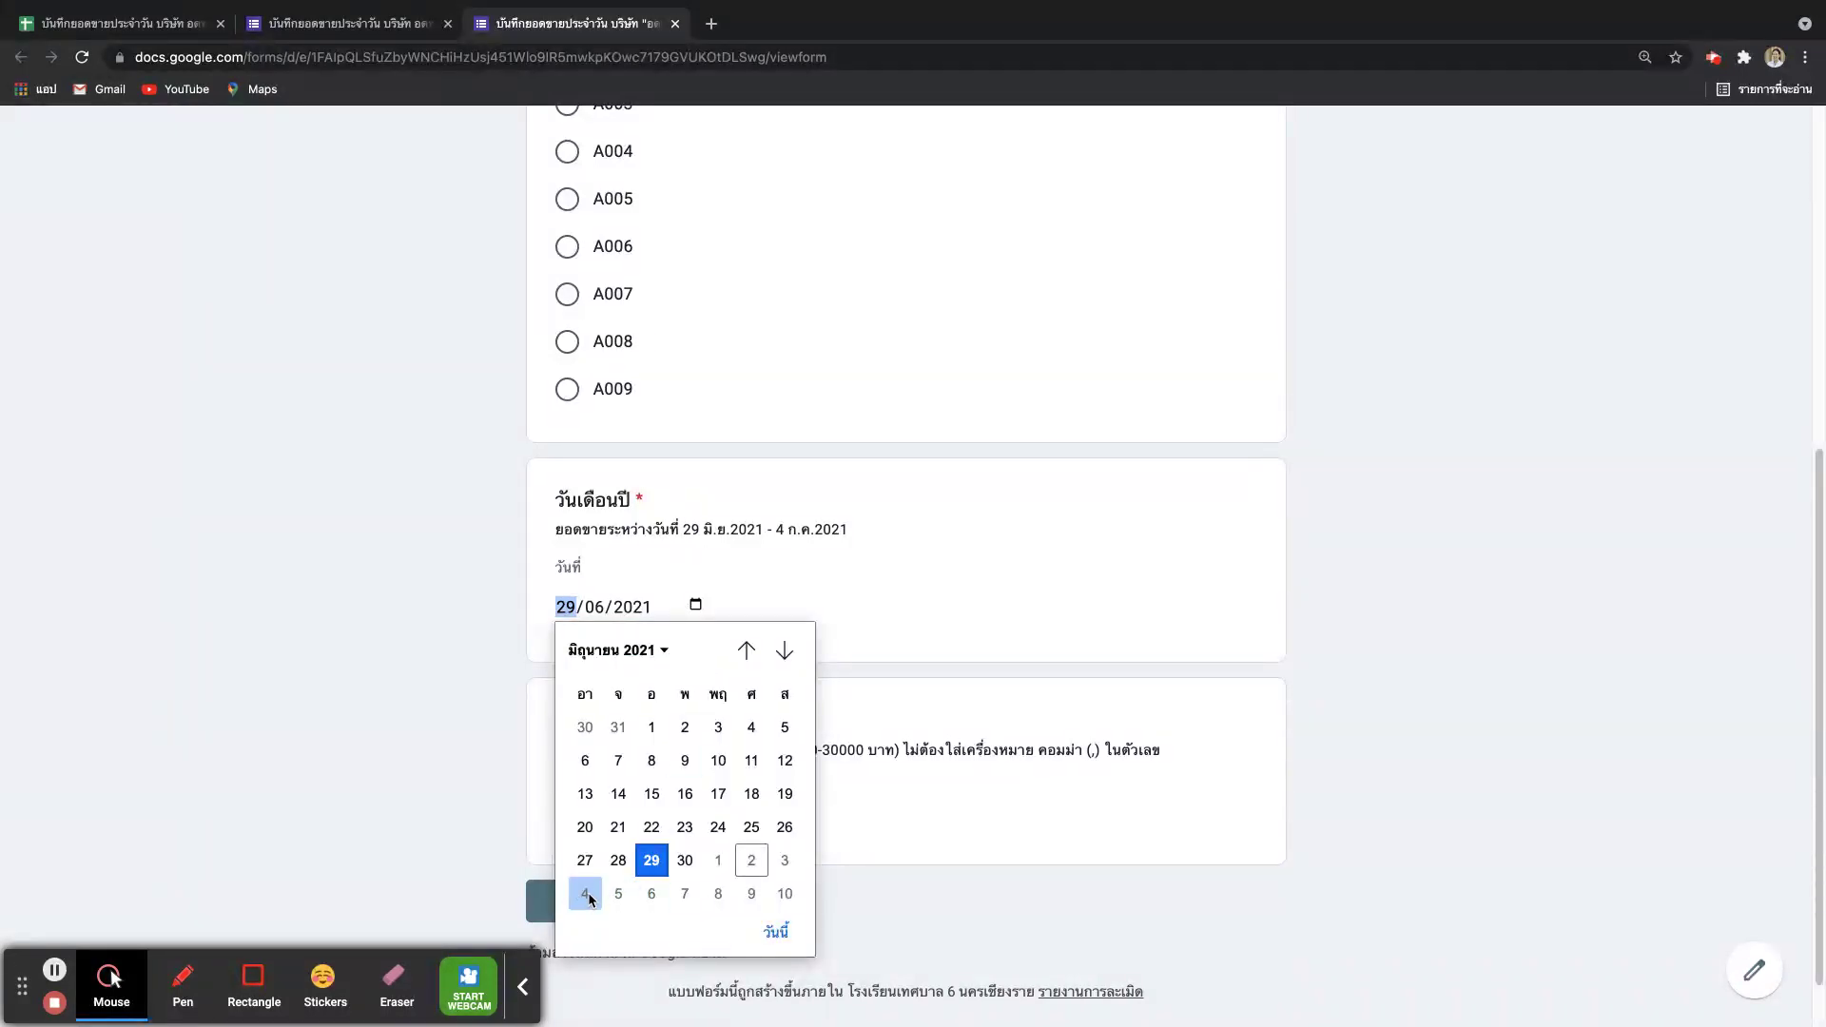
click(1039, 596)
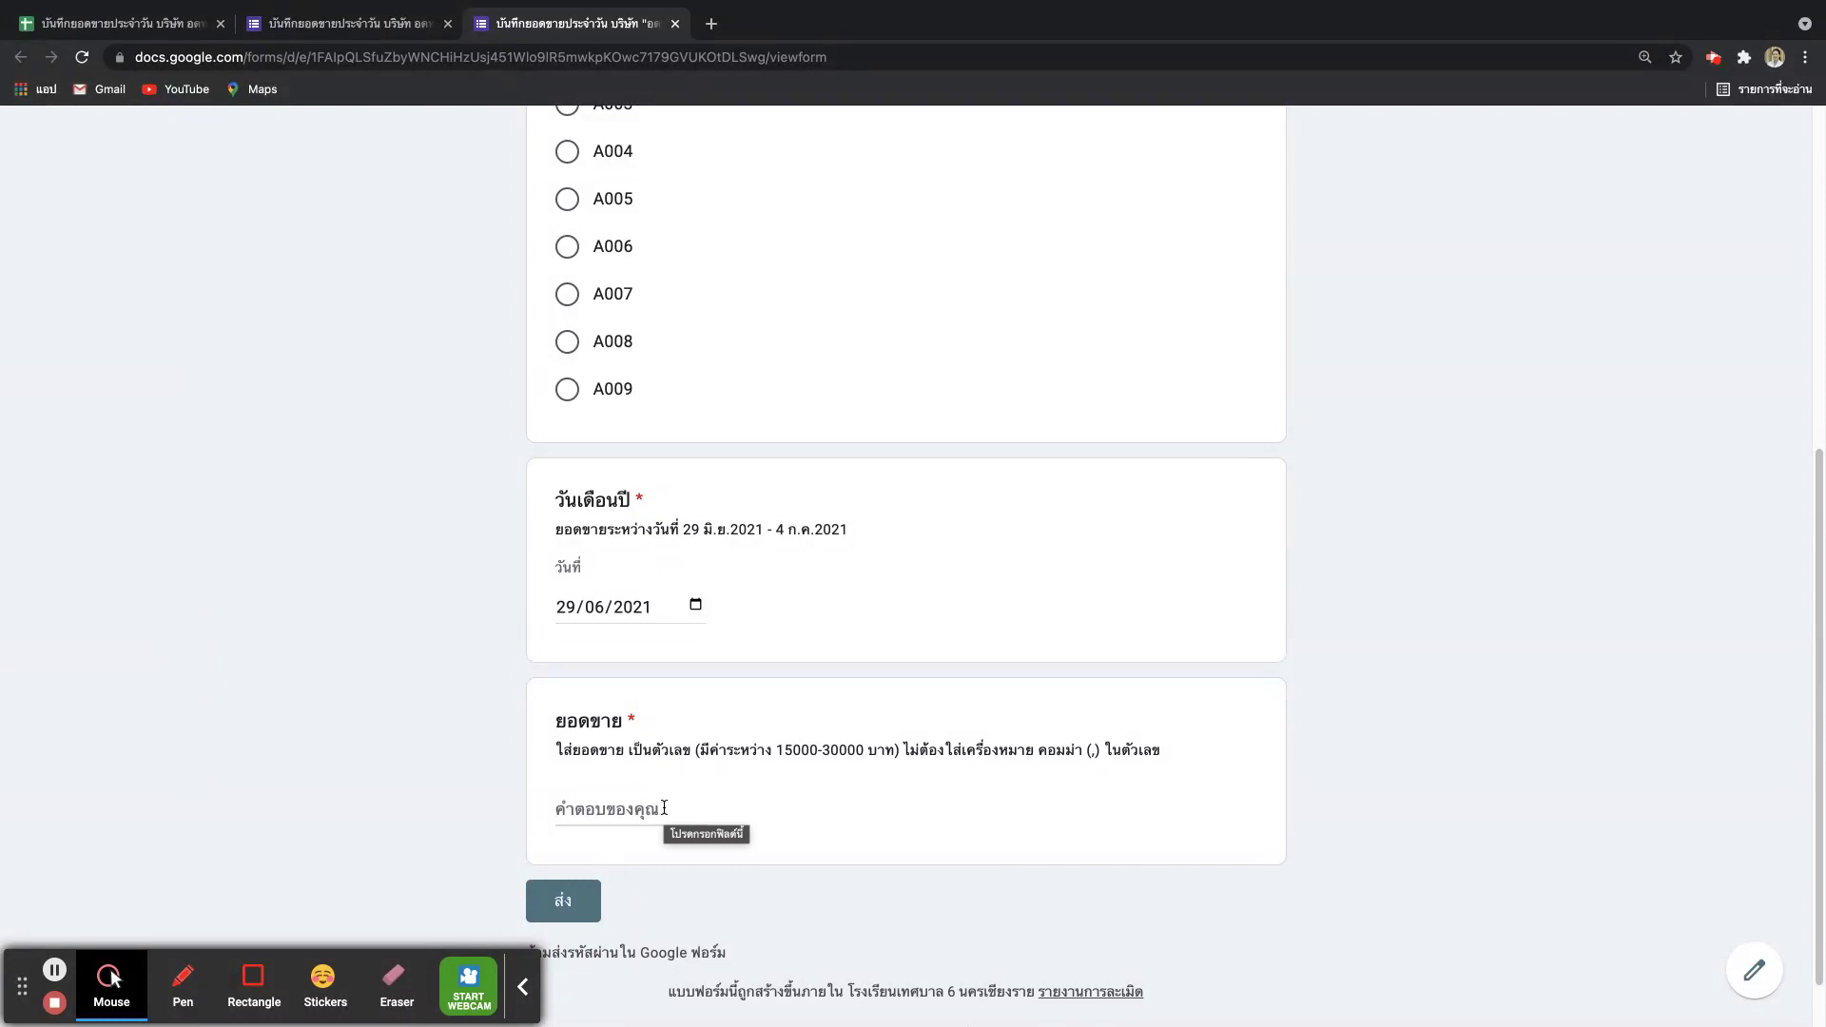
Step: Close the extra form tab between the two others and switch to the spreadsheet of form responses
scroll(664, 808, up, 6)
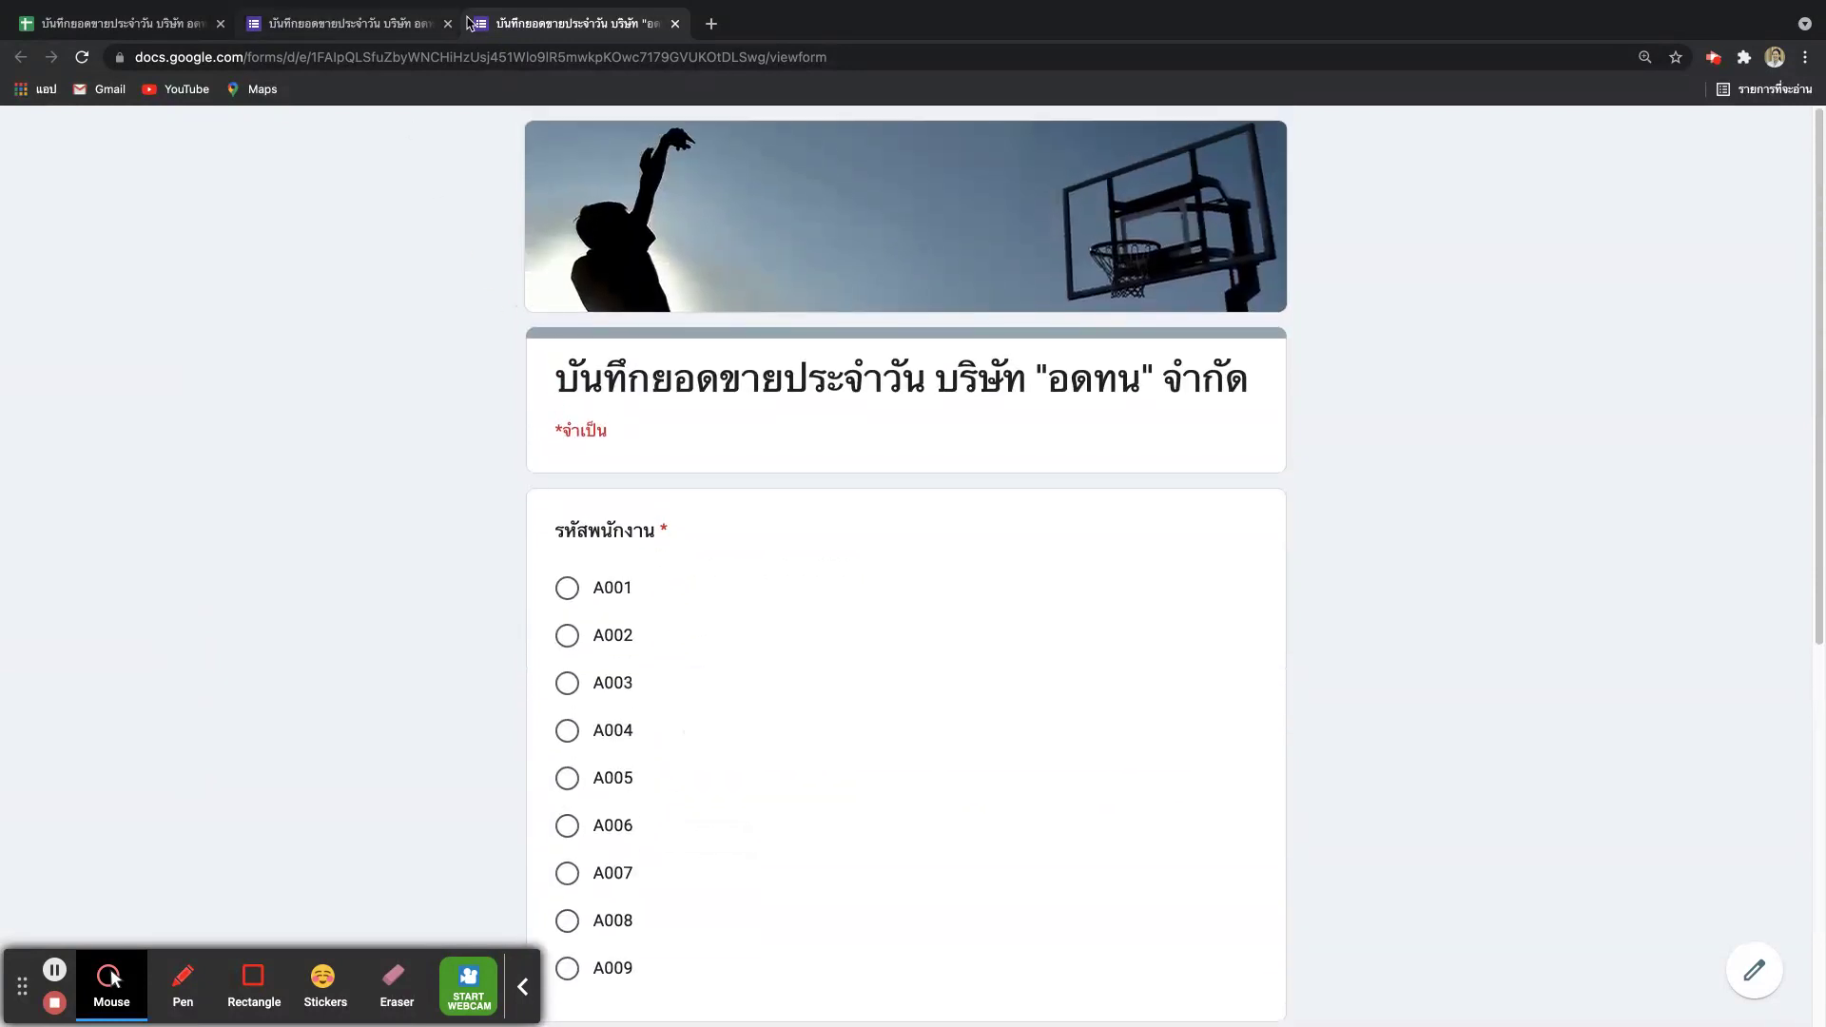
click(390, 31)
click(448, 24)
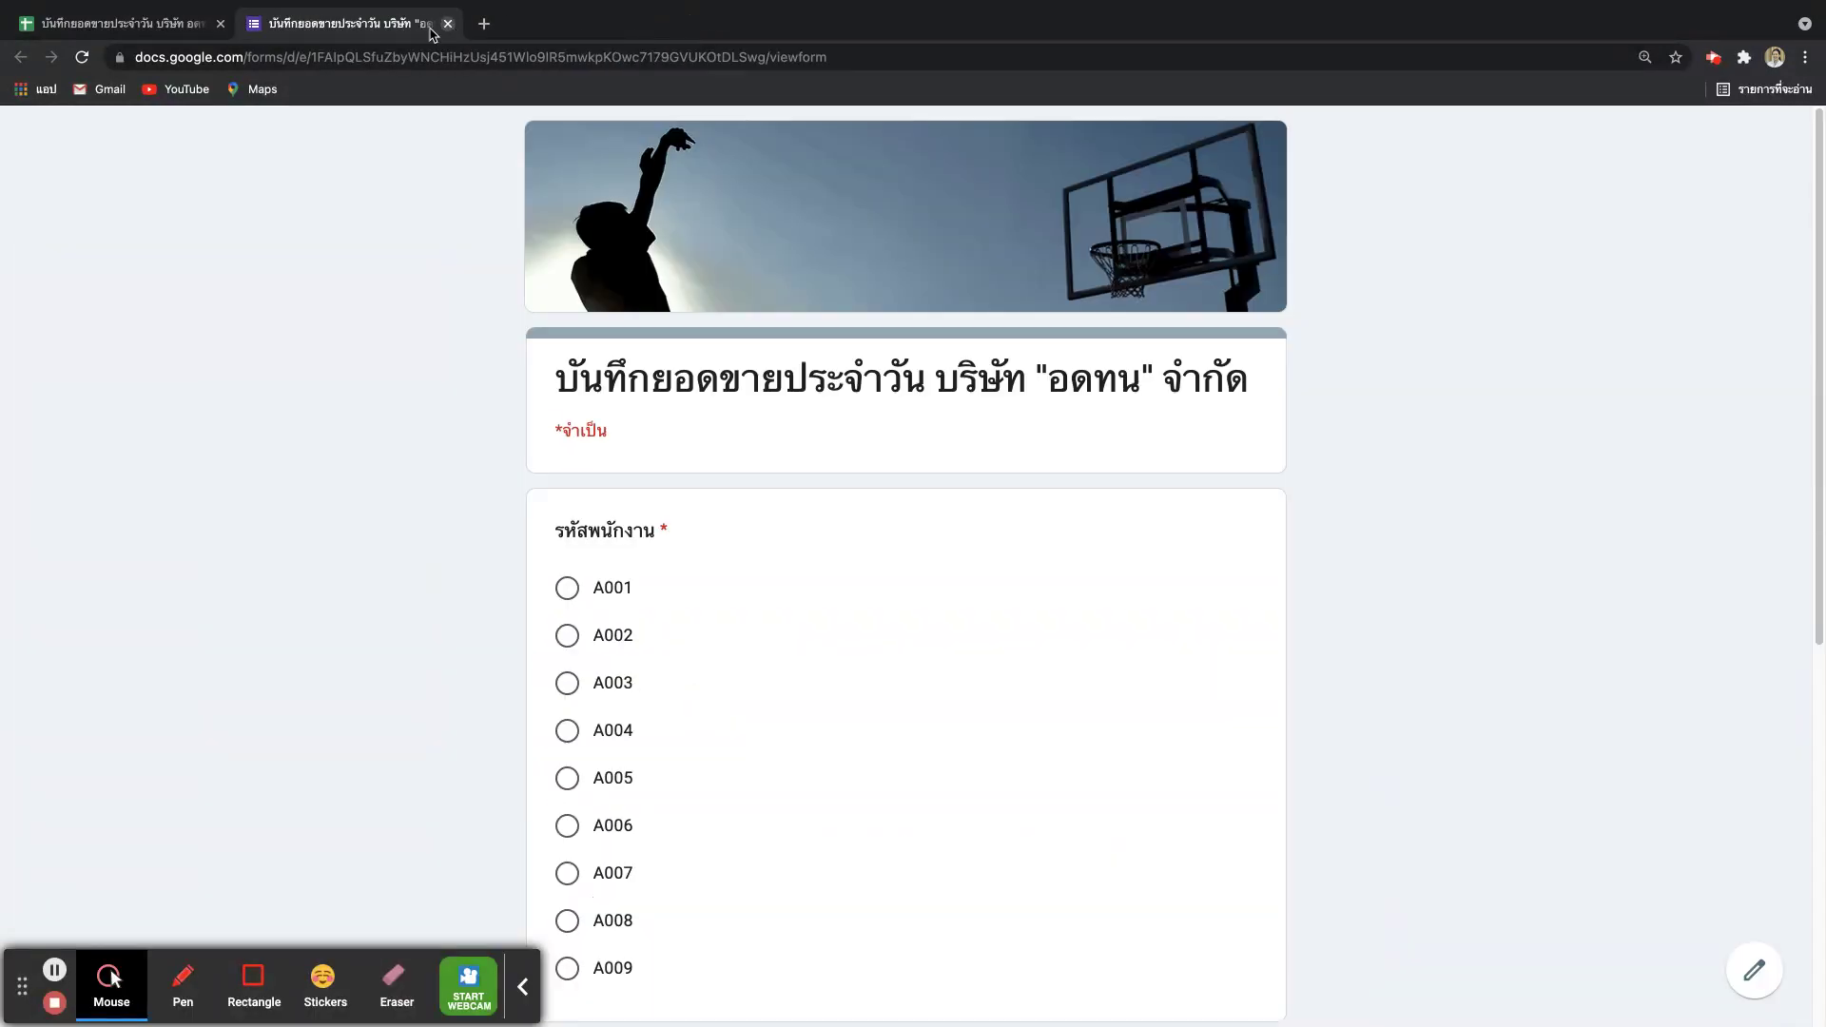
click(183, 30)
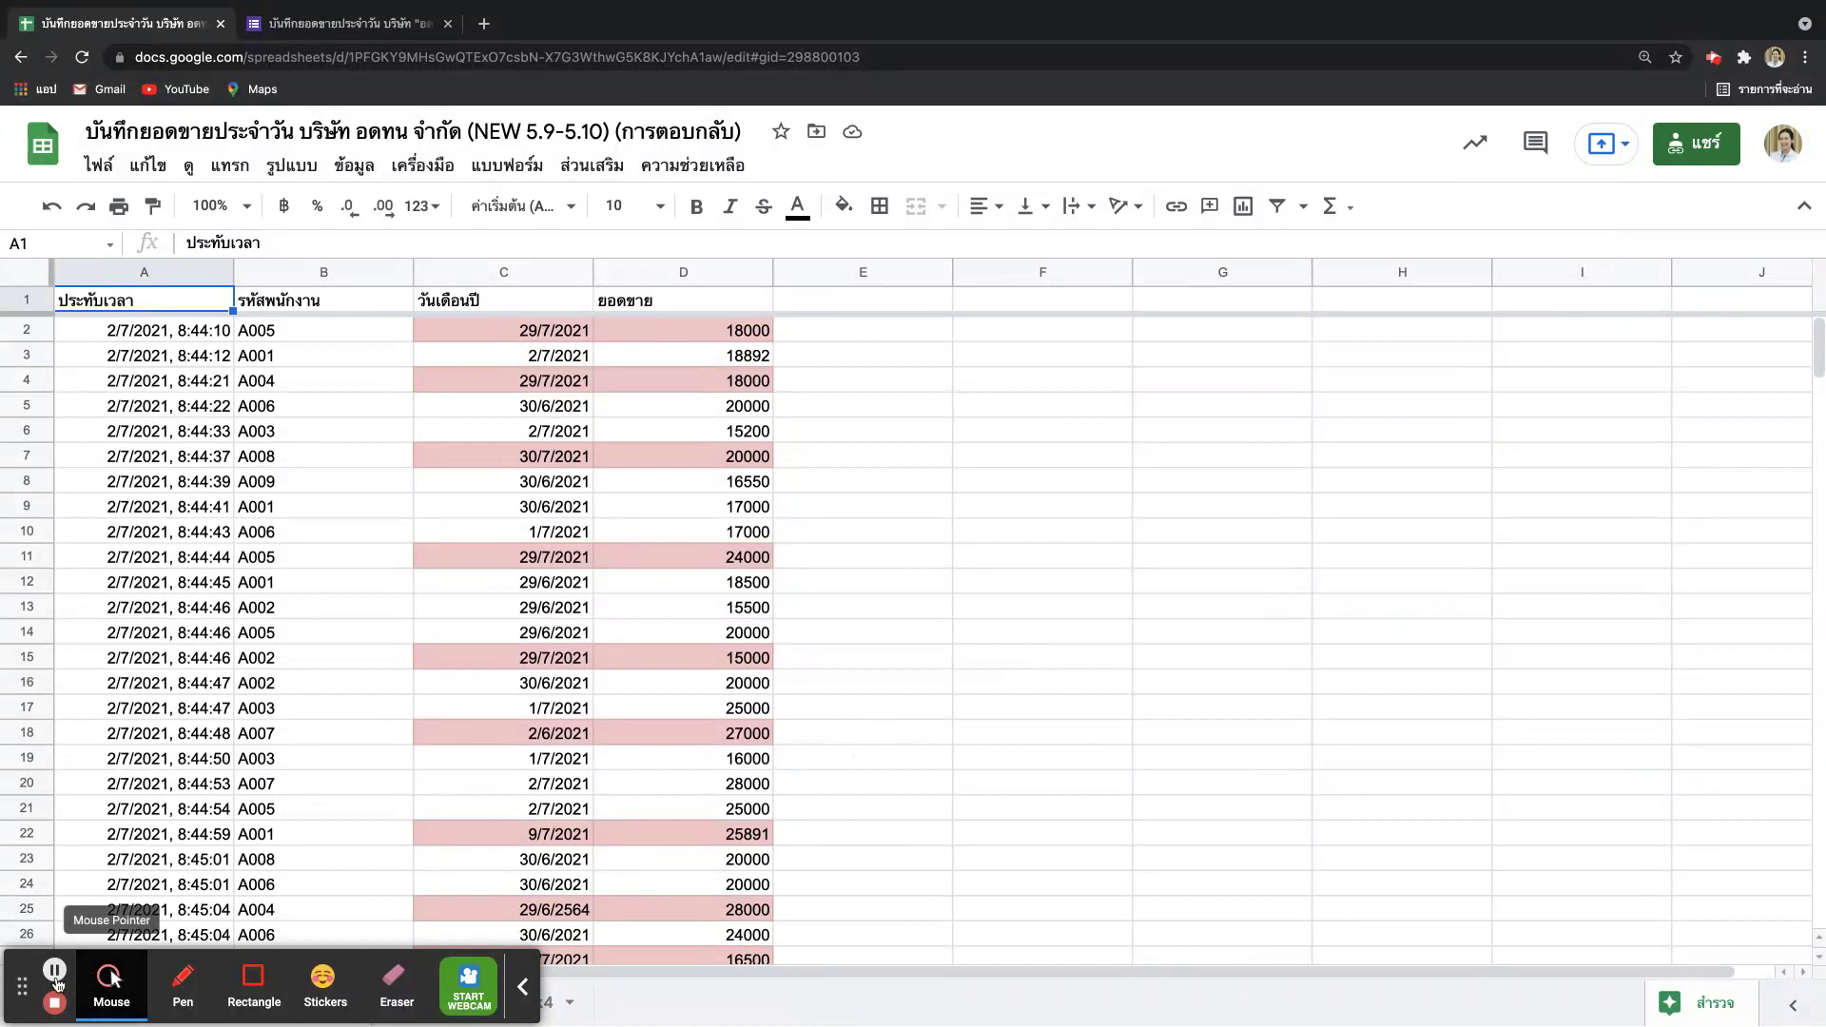
drag(24, 987, 1190, 647)
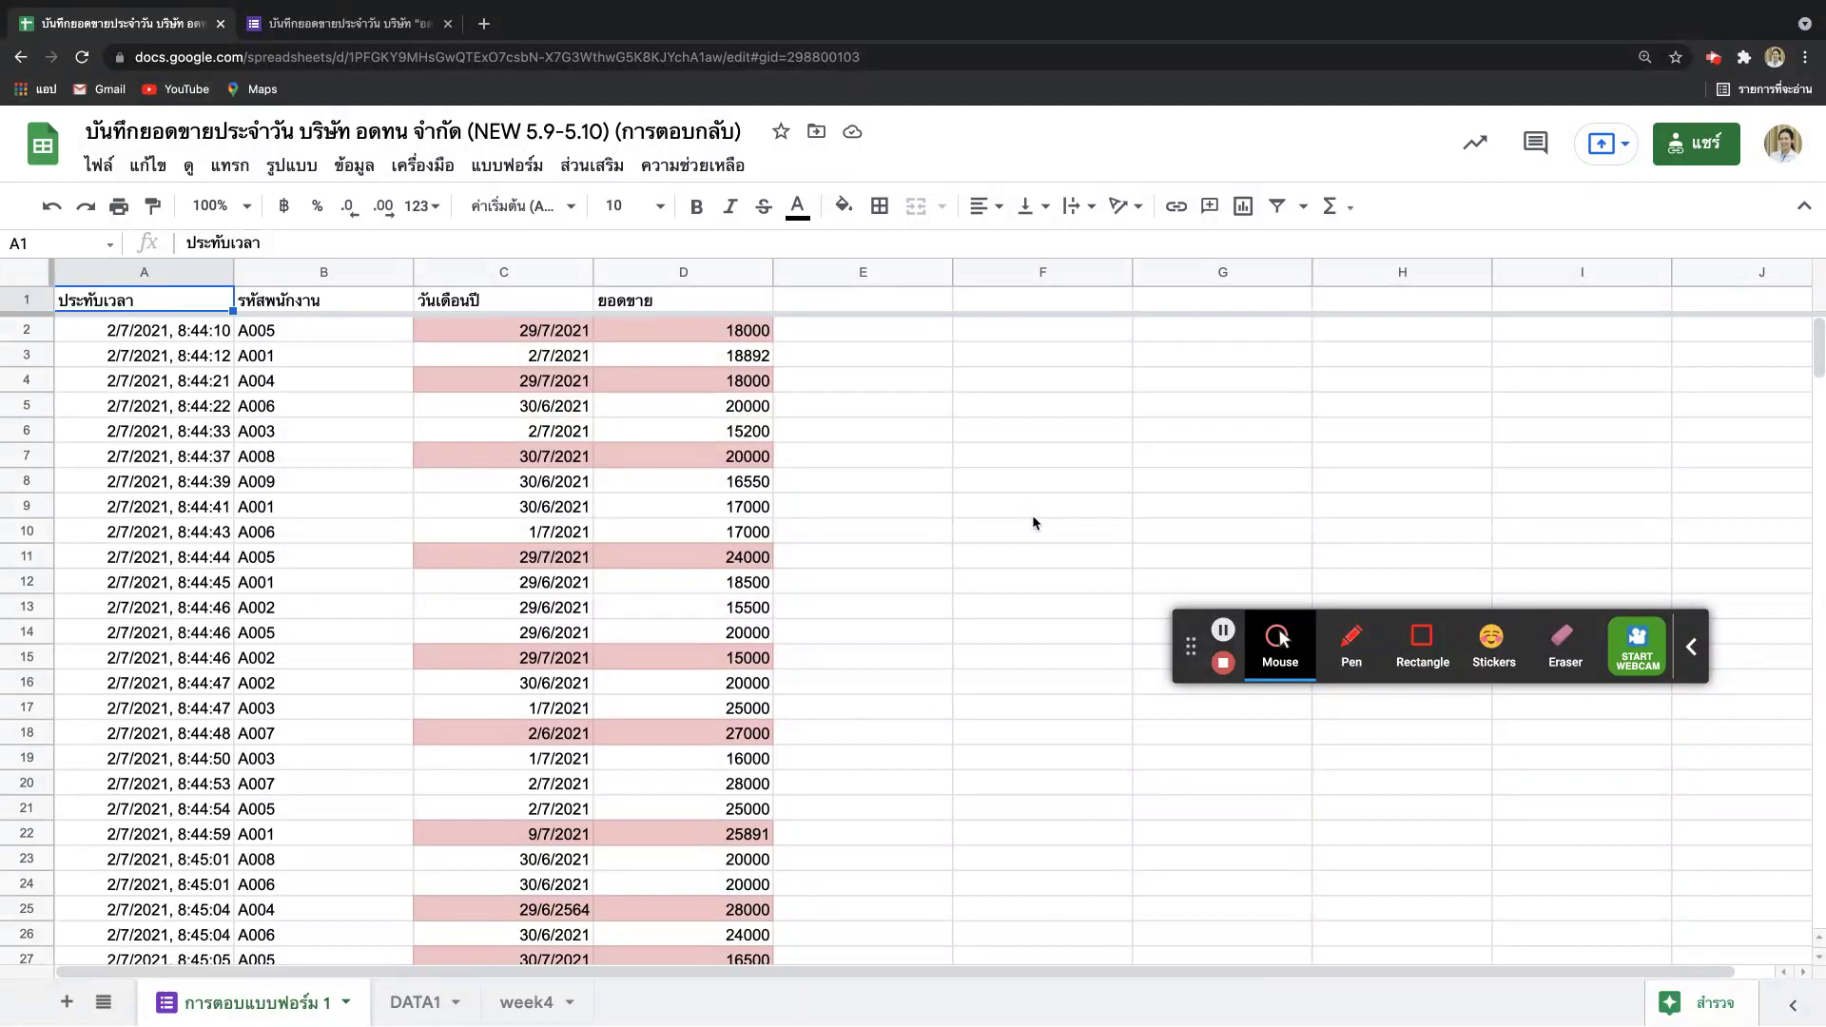
Step: Examine the timestamp, employee code, date and sales columns of the form responses, including the rows highlighted in red
click(209, 272)
click(291, 272)
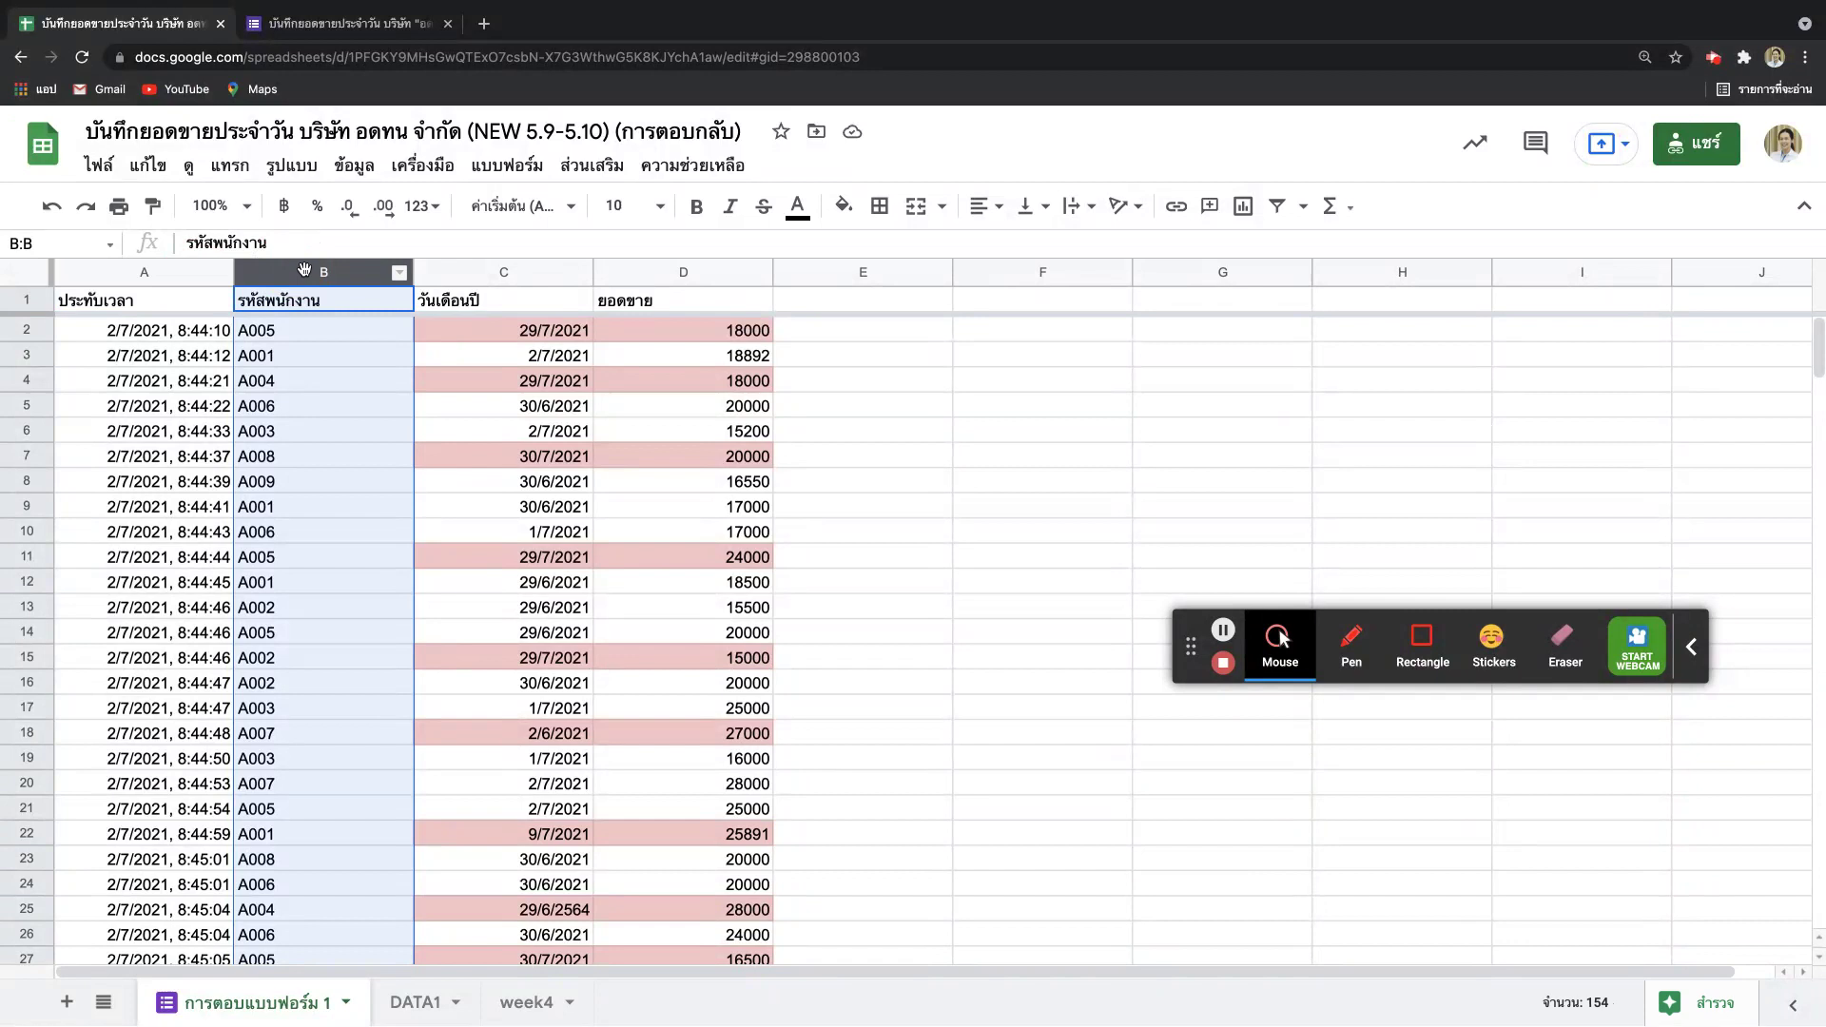
click(453, 276)
click(627, 274)
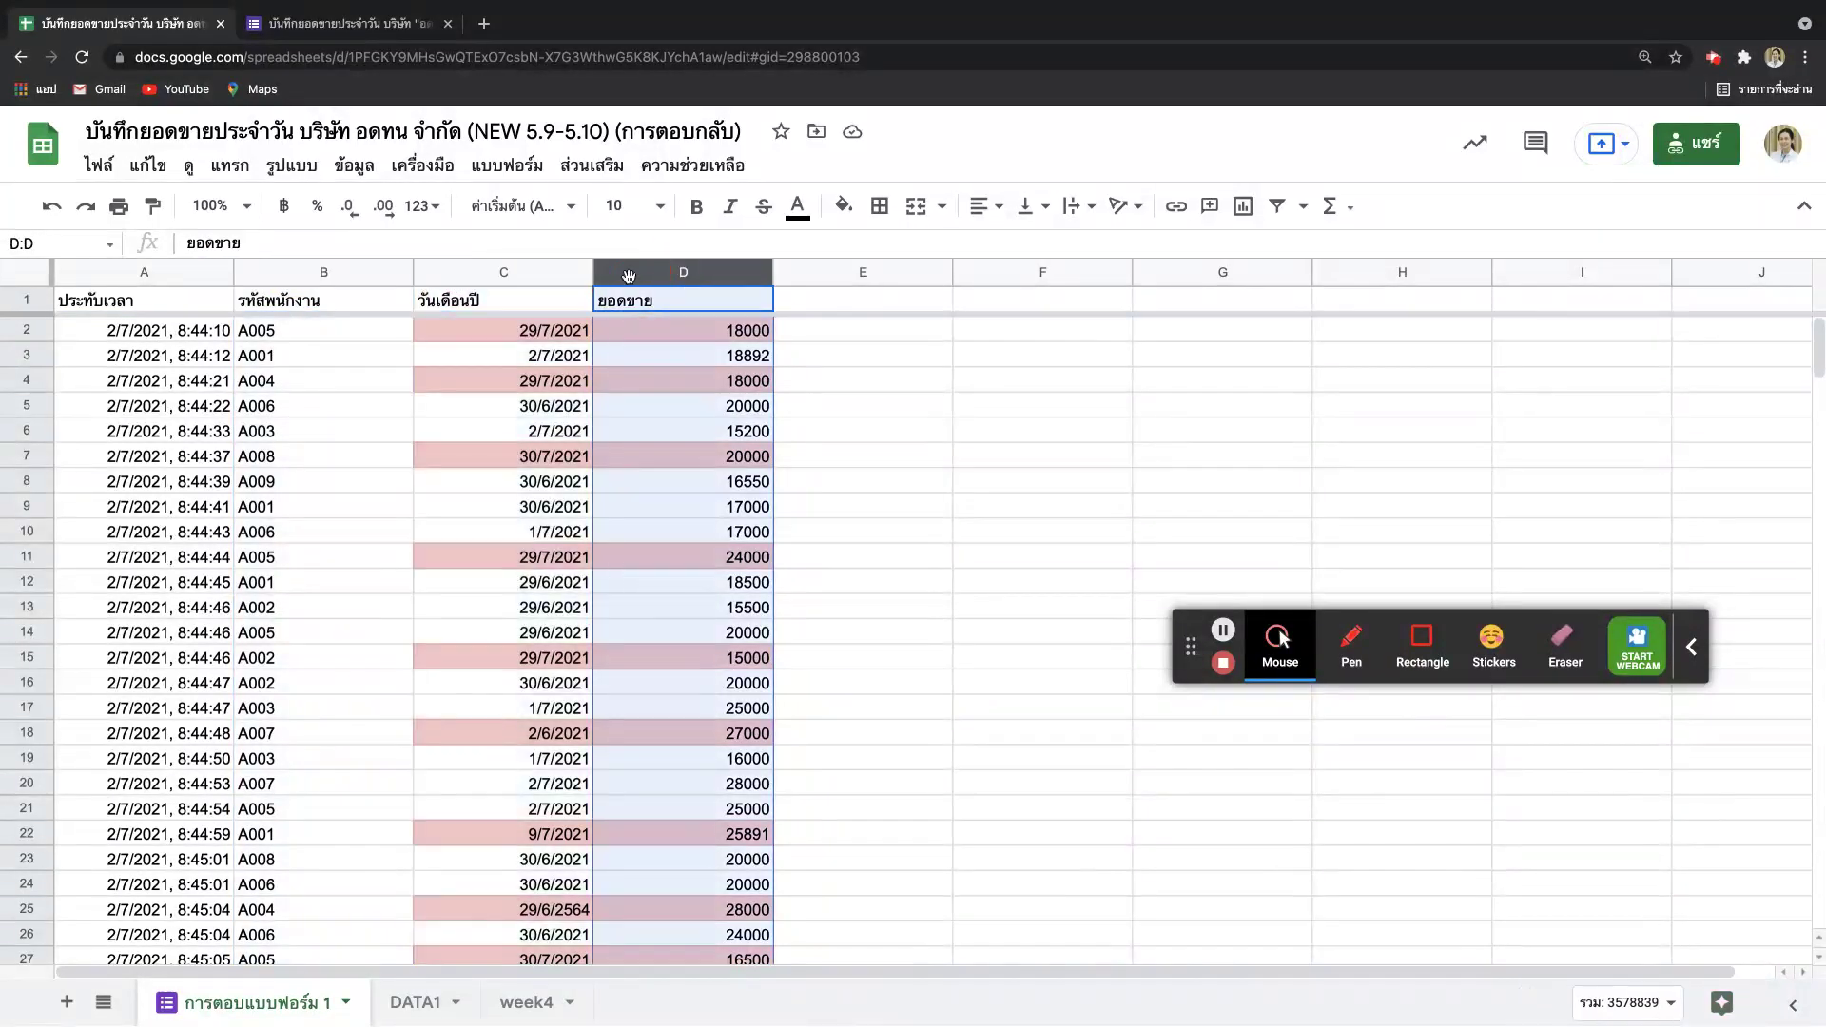
click(947, 464)
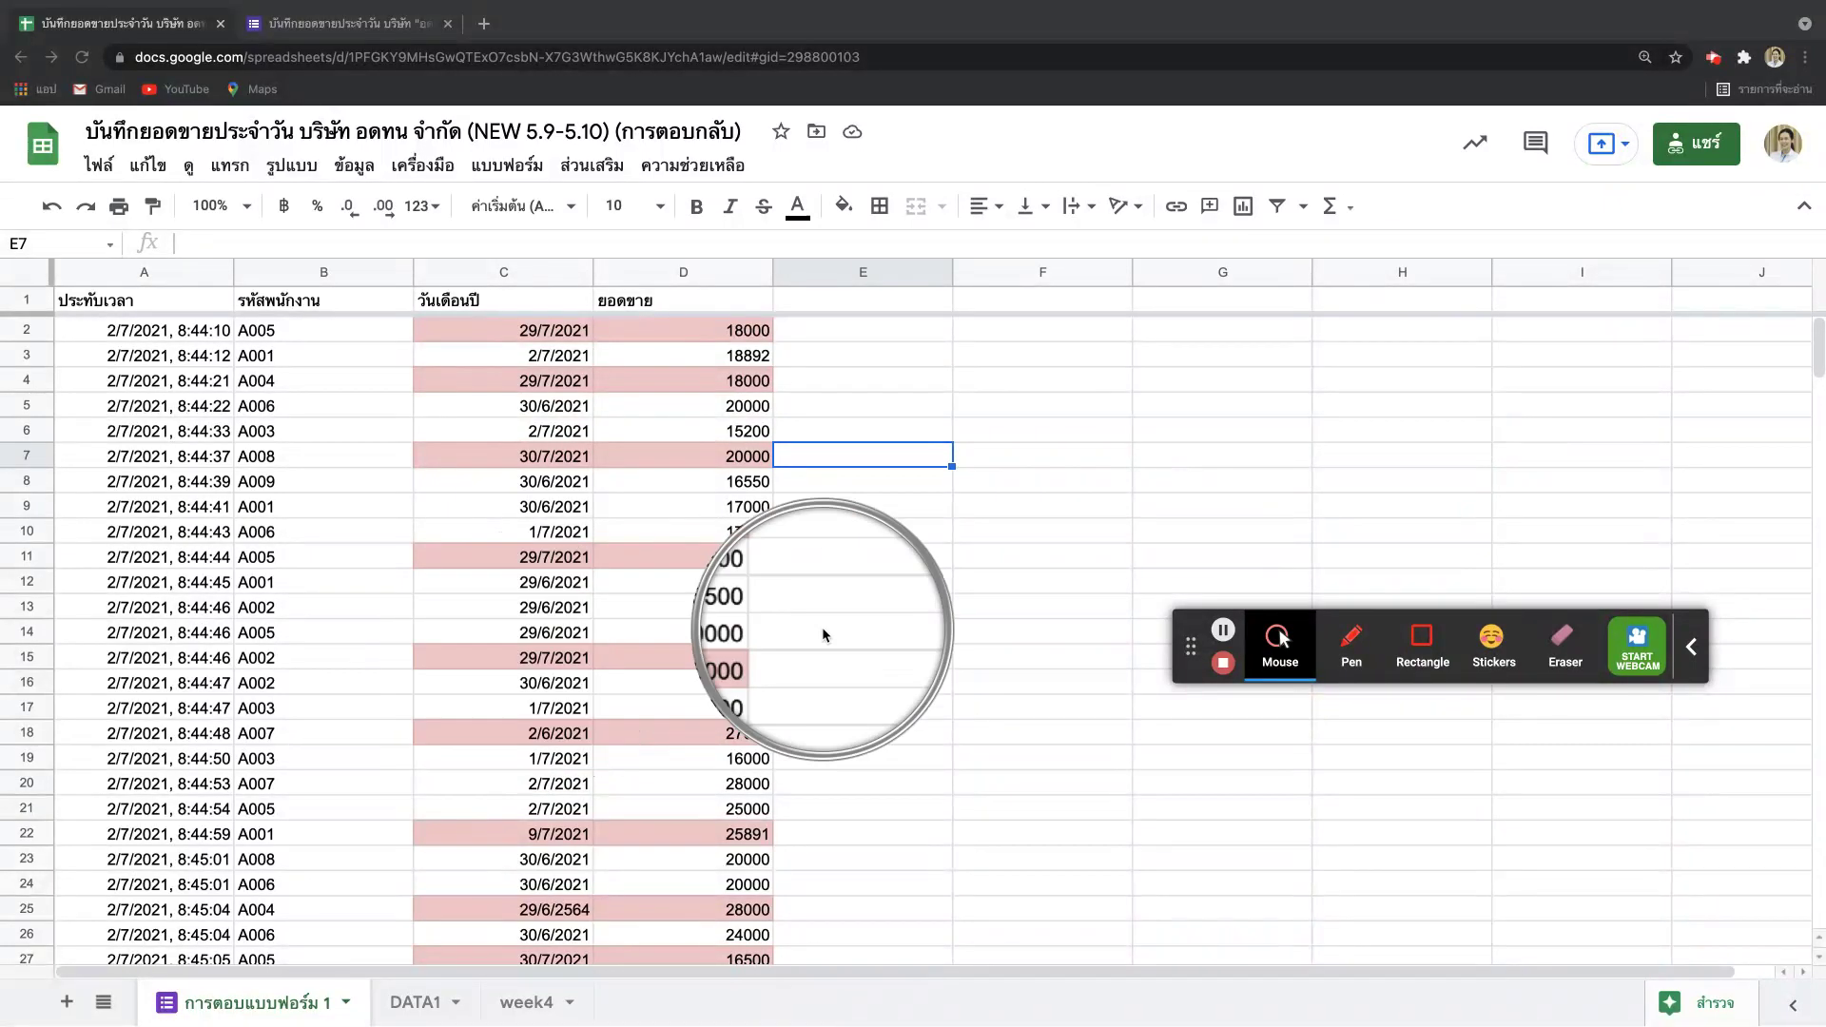
scroll(487, 704, down, 10)
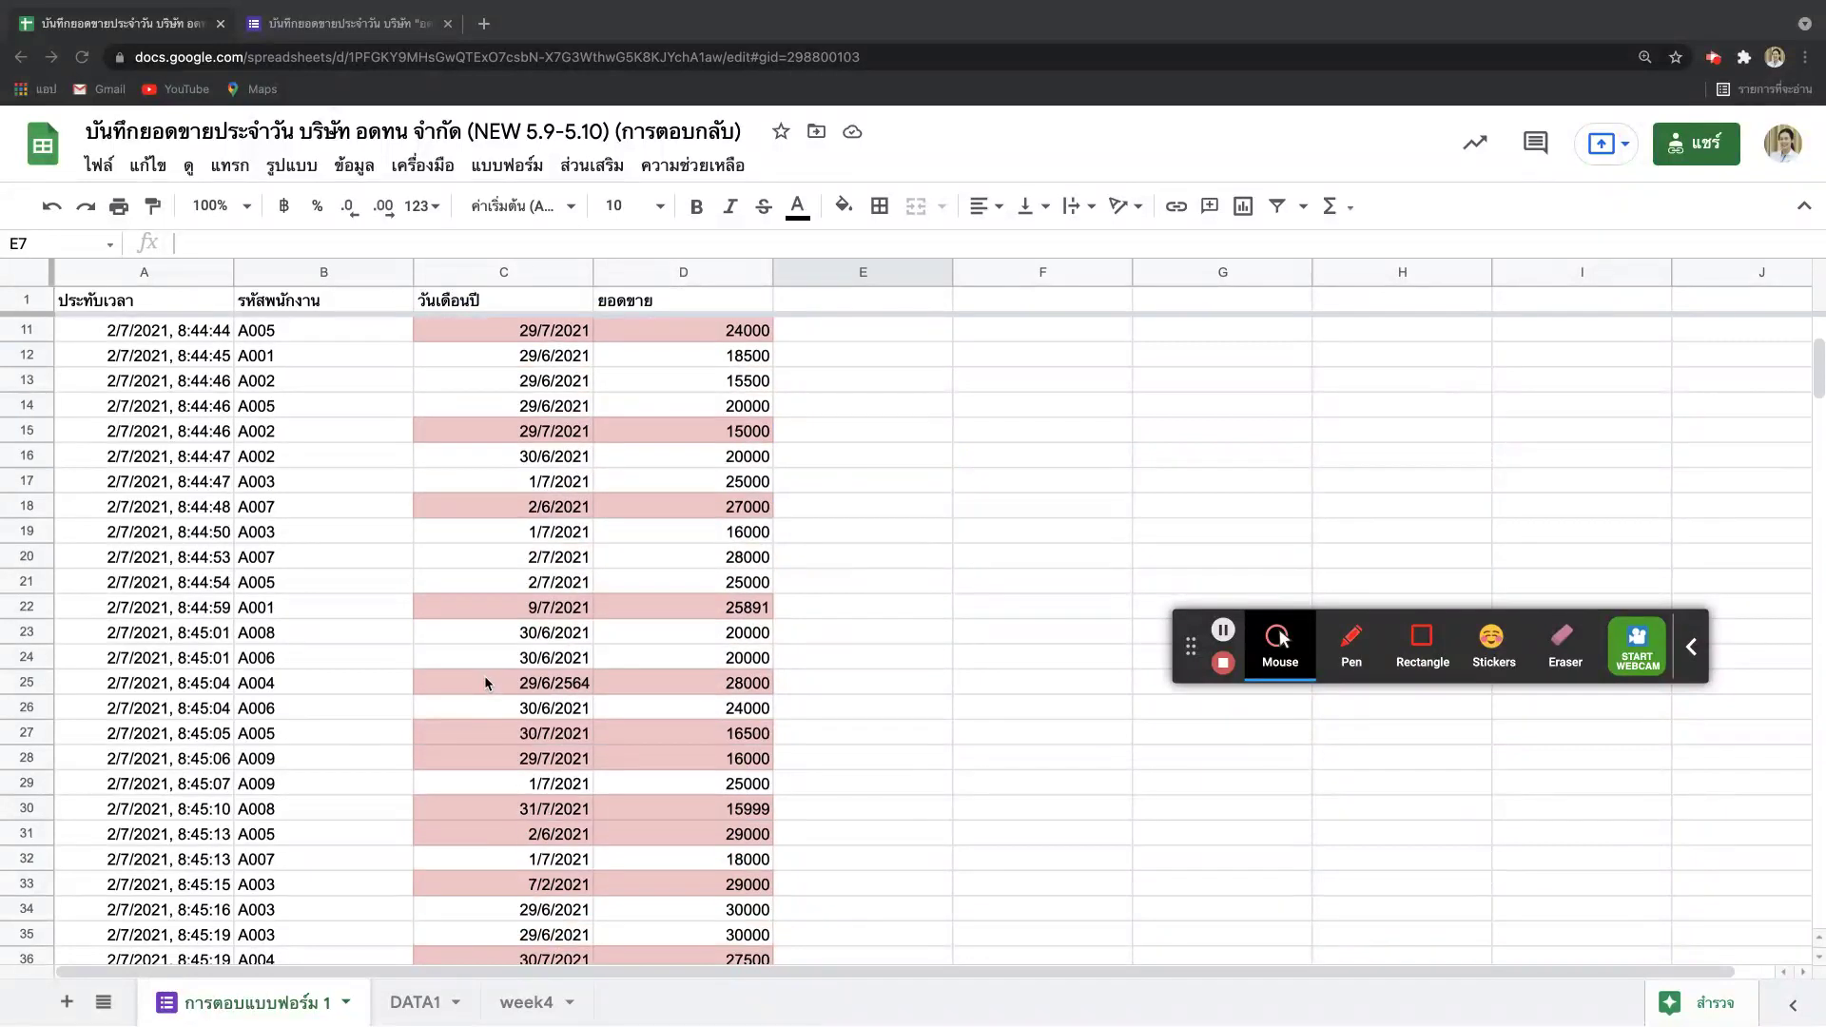
scroll(557, 656, down, 6)
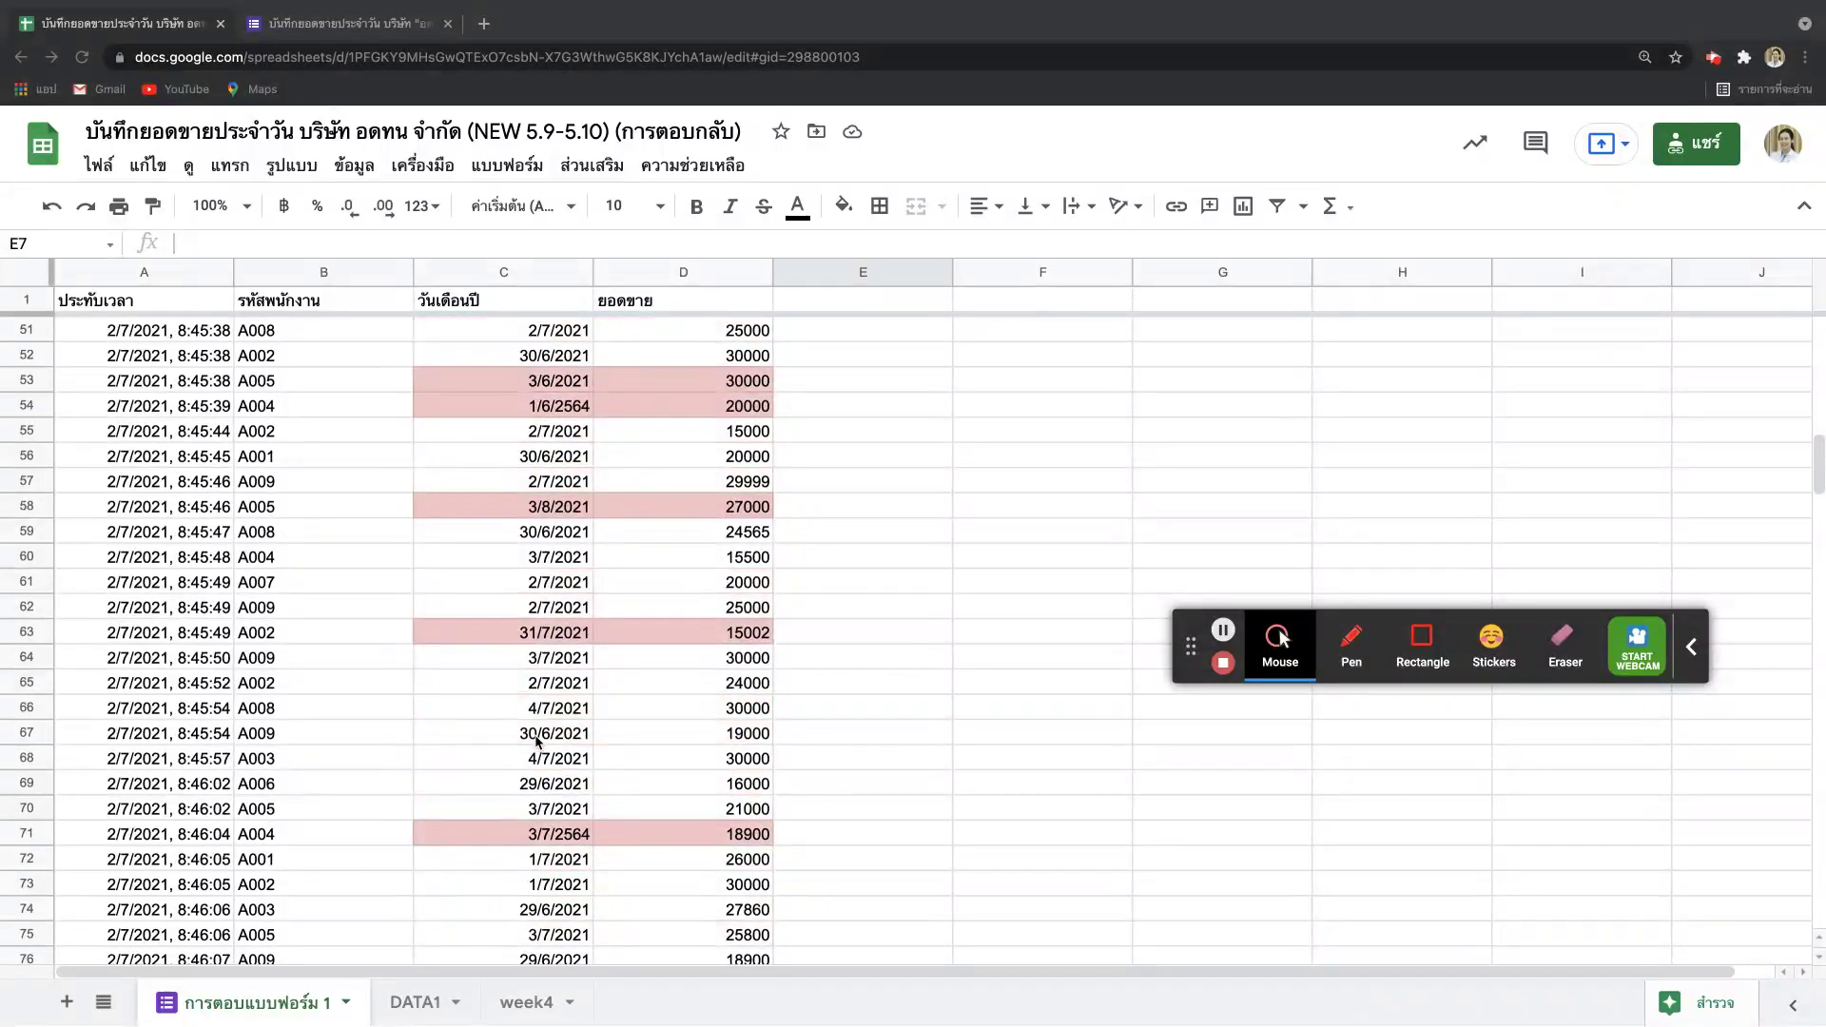
scroll(524, 834, down, 8)
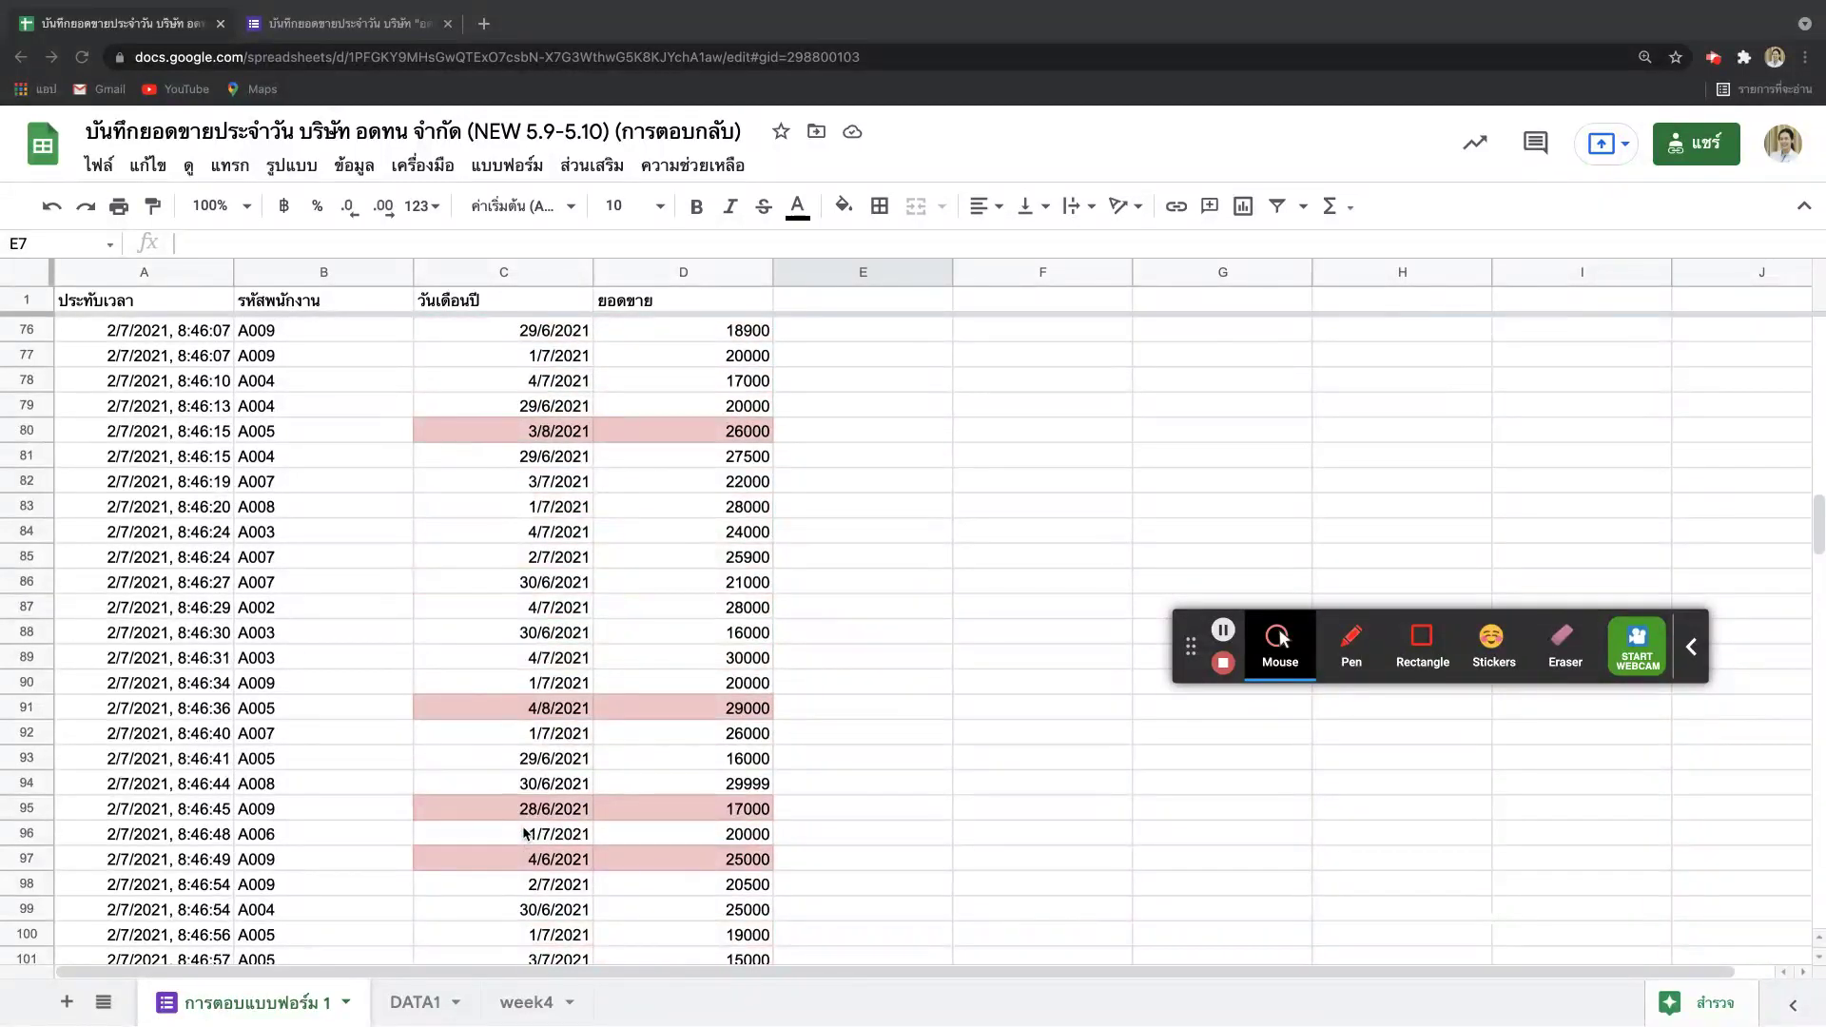
scroll(524, 834, up, 20)
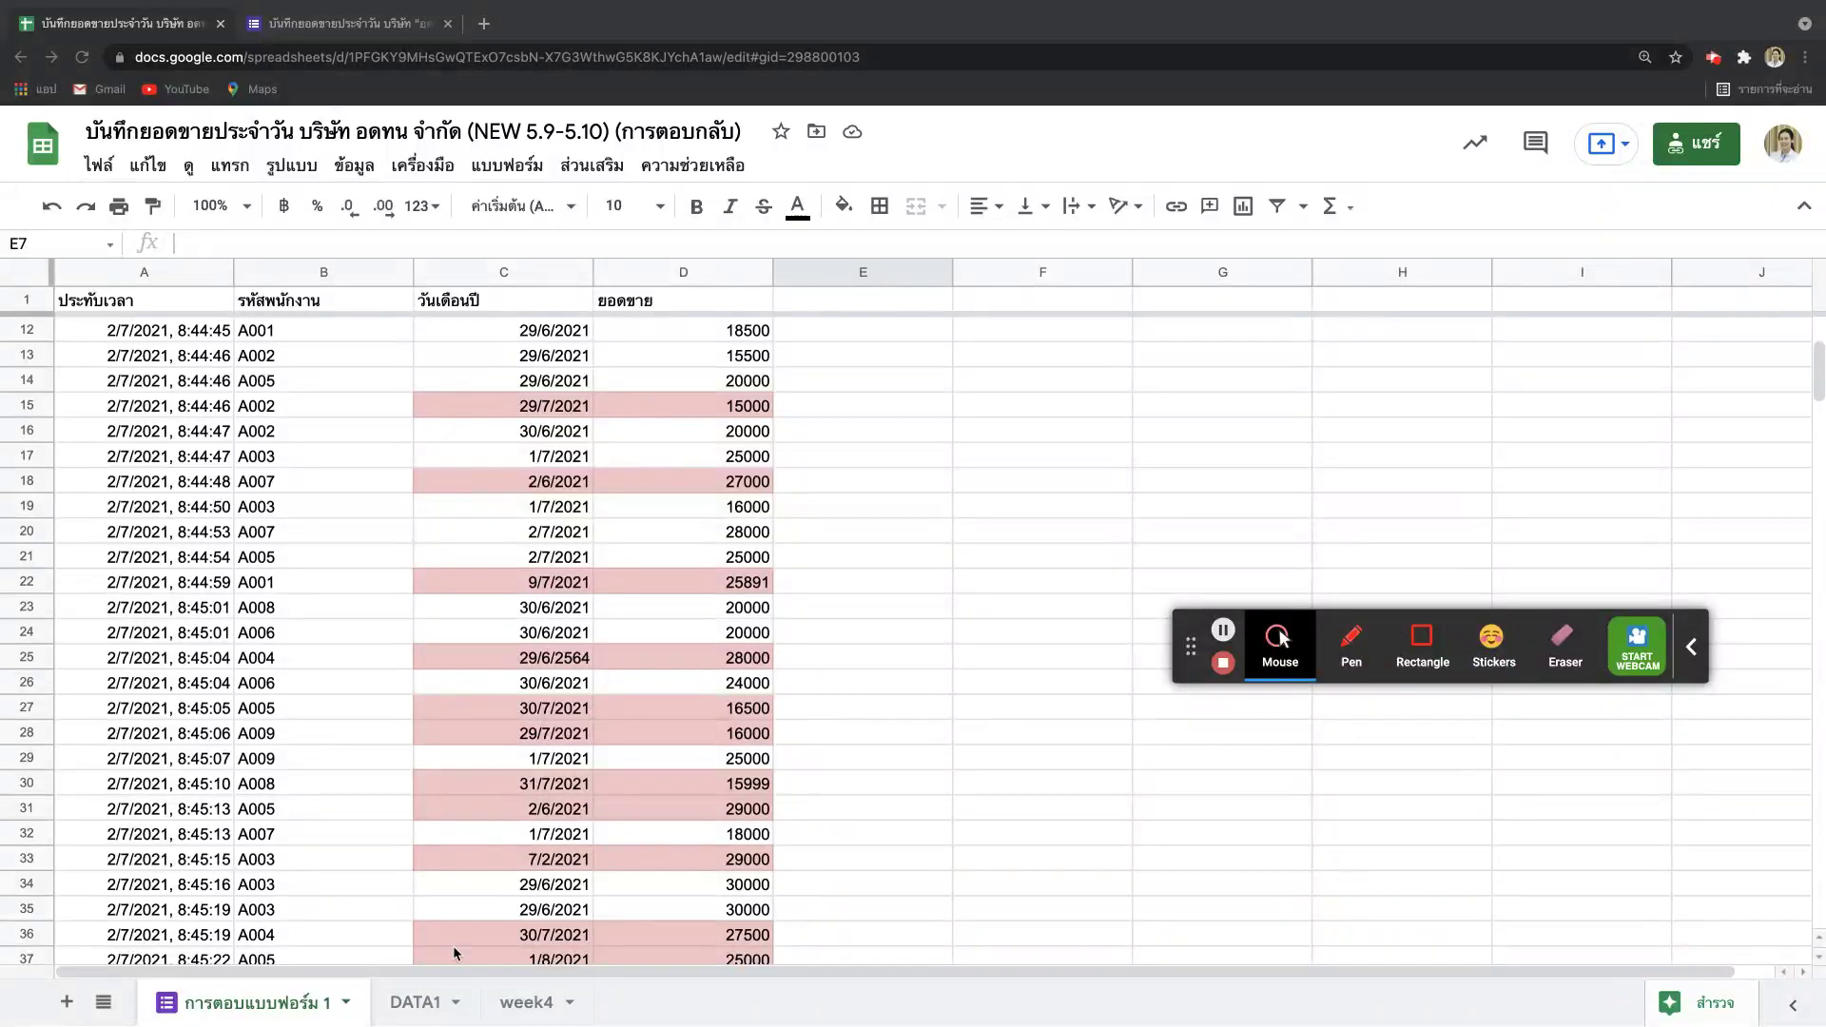
Step: Open the DATA1 sheet and examine its timestamp, employee code, date and sales columns
click(426, 1003)
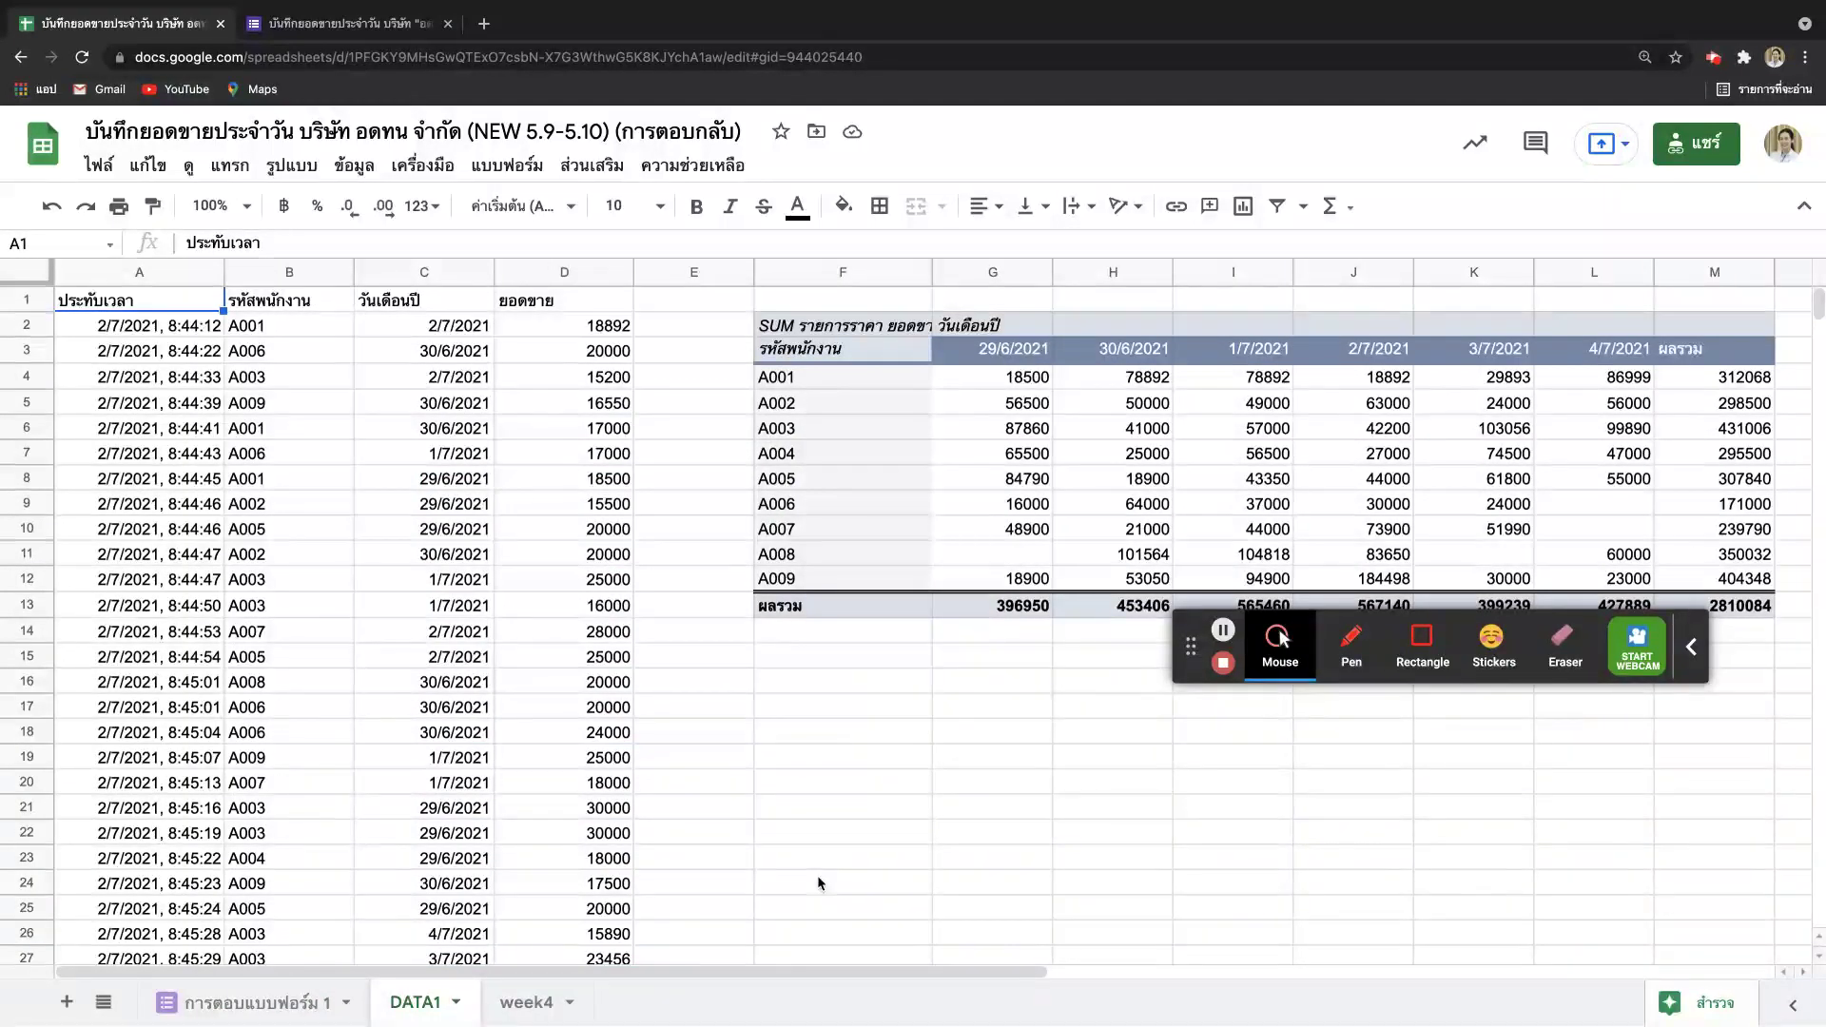
click(210, 275)
click(580, 276)
click(393, 268)
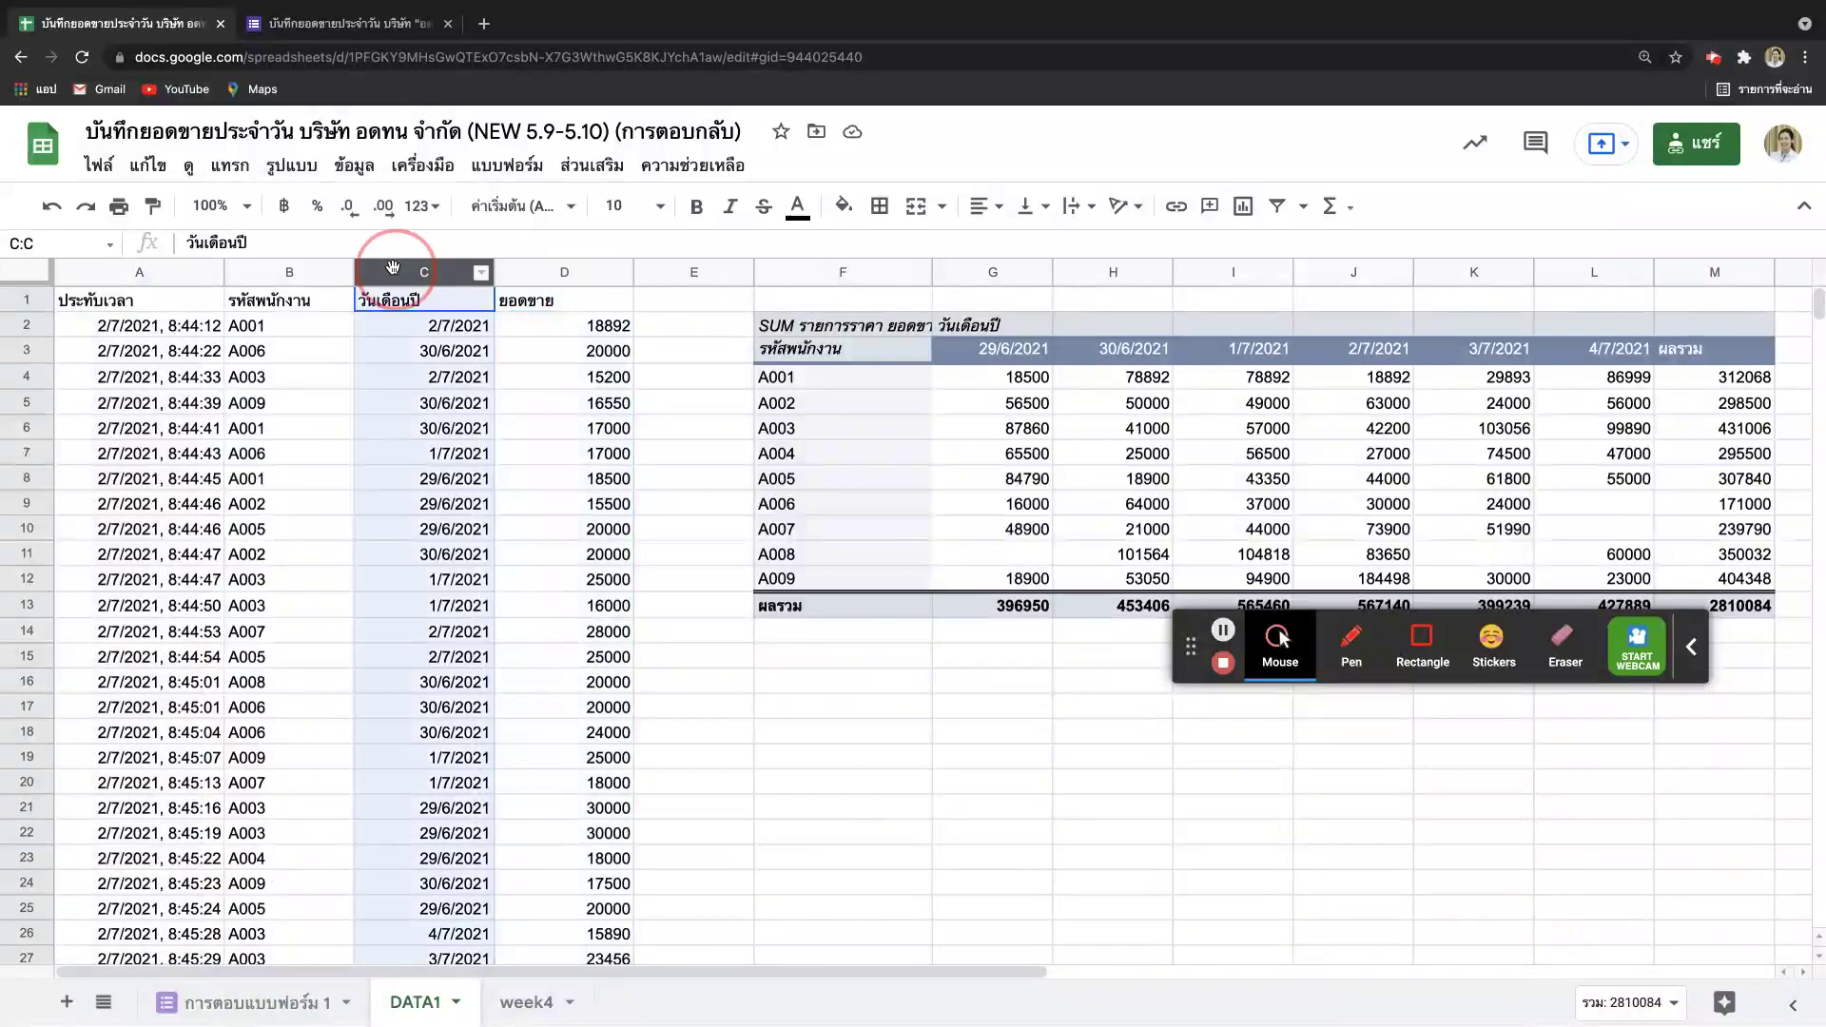
click(290, 272)
click(431, 270)
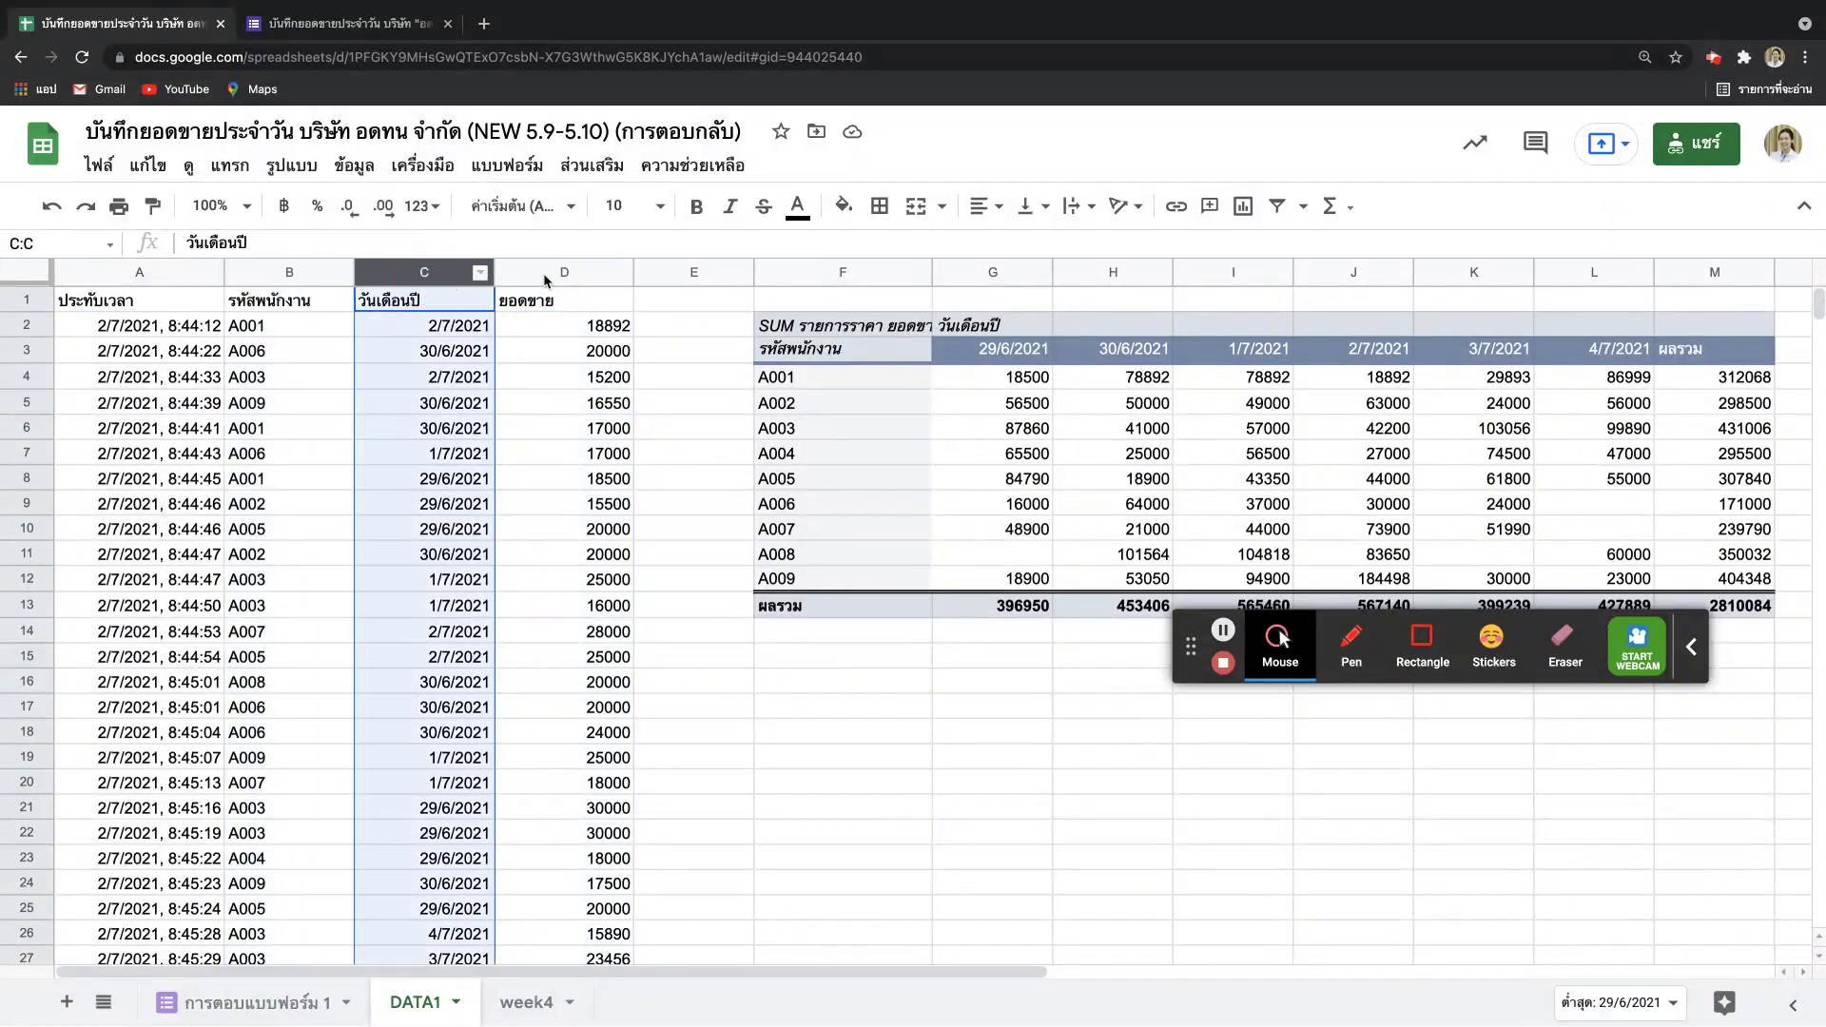
click(555, 268)
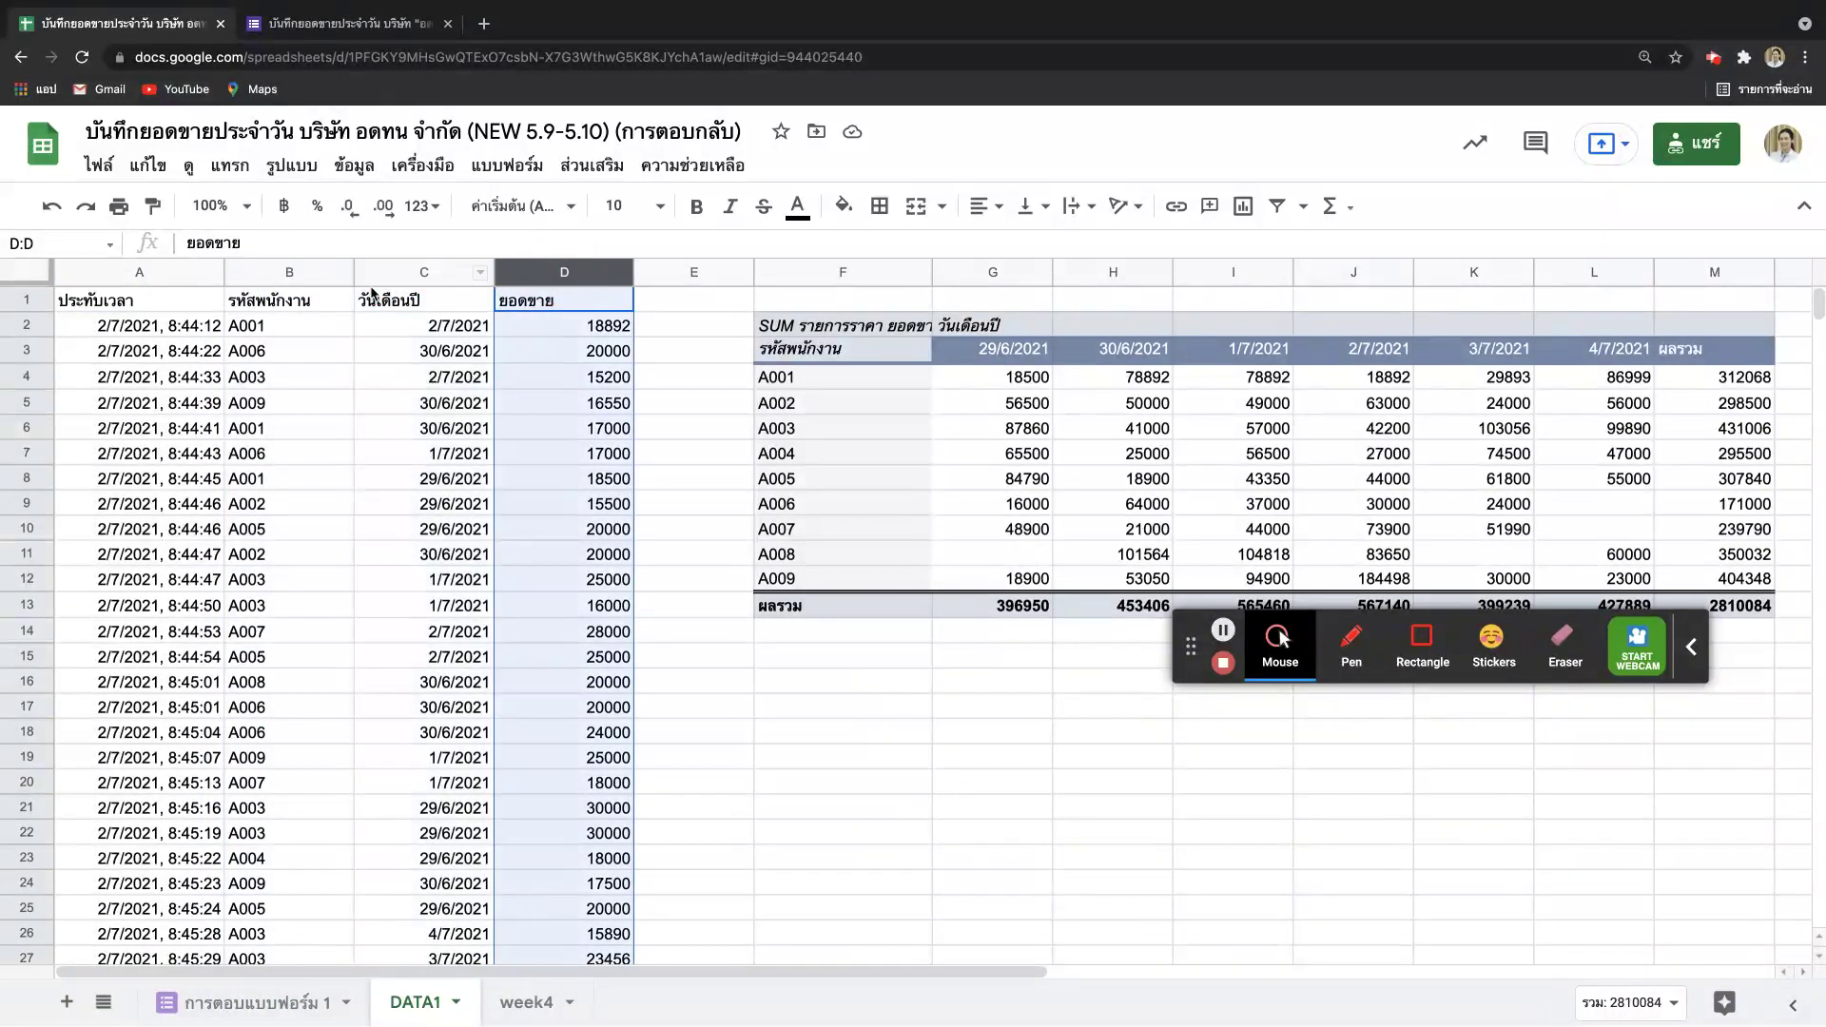
click(307, 271)
click(390, 271)
click(523, 272)
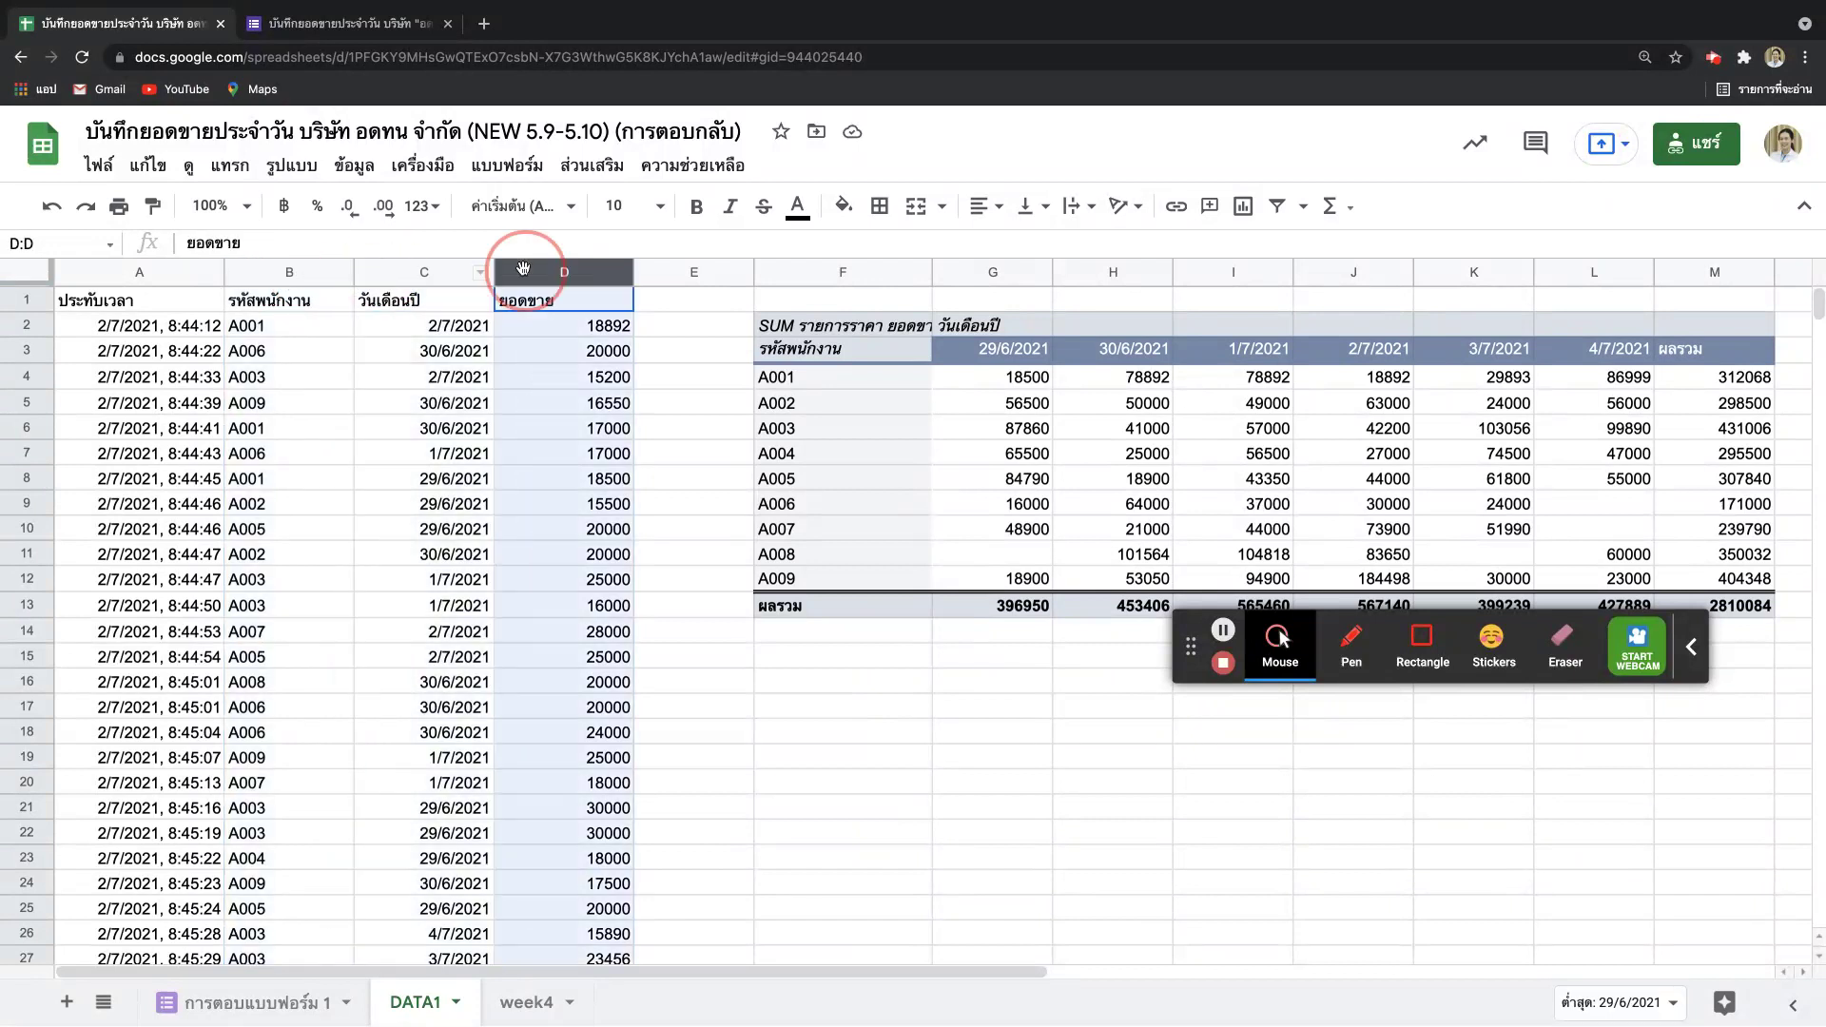
Step: Review the row, column and value settings of the DATA1 pivot table and locate the command for inserting a pivot table
click(854, 375)
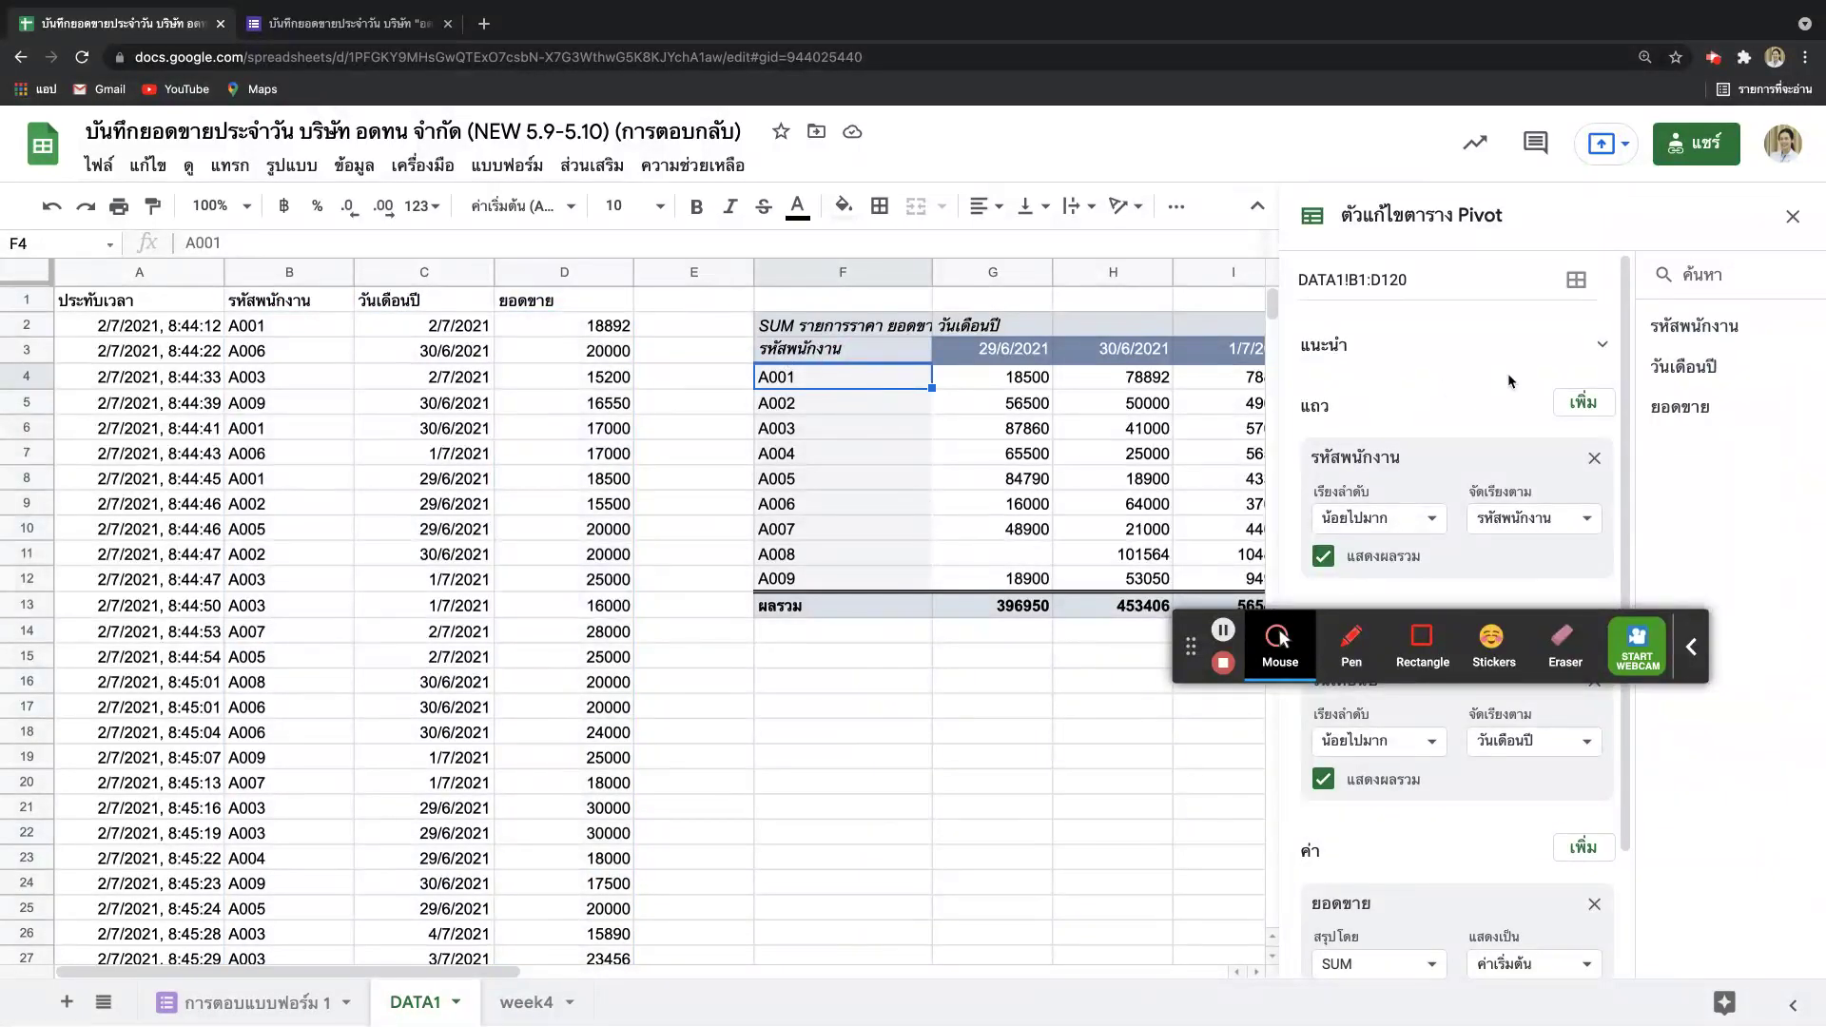
drag(1184, 657, 673, 950)
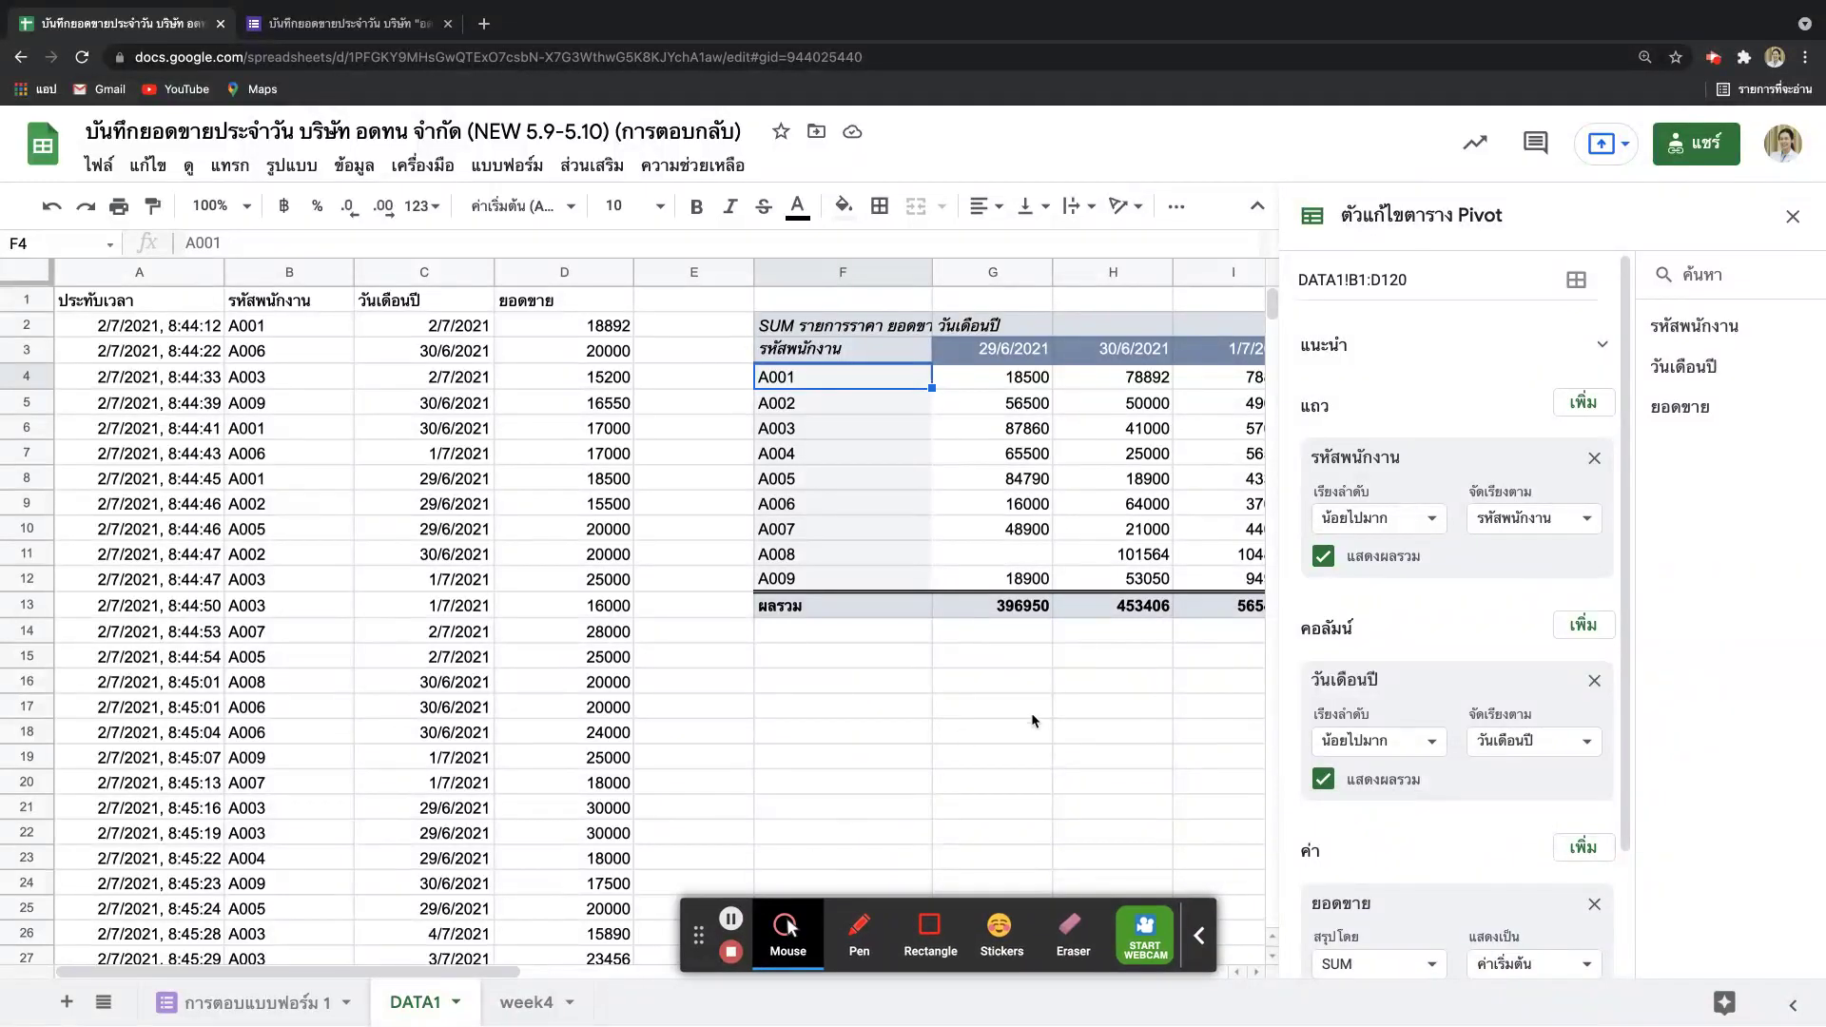
click(1792, 216)
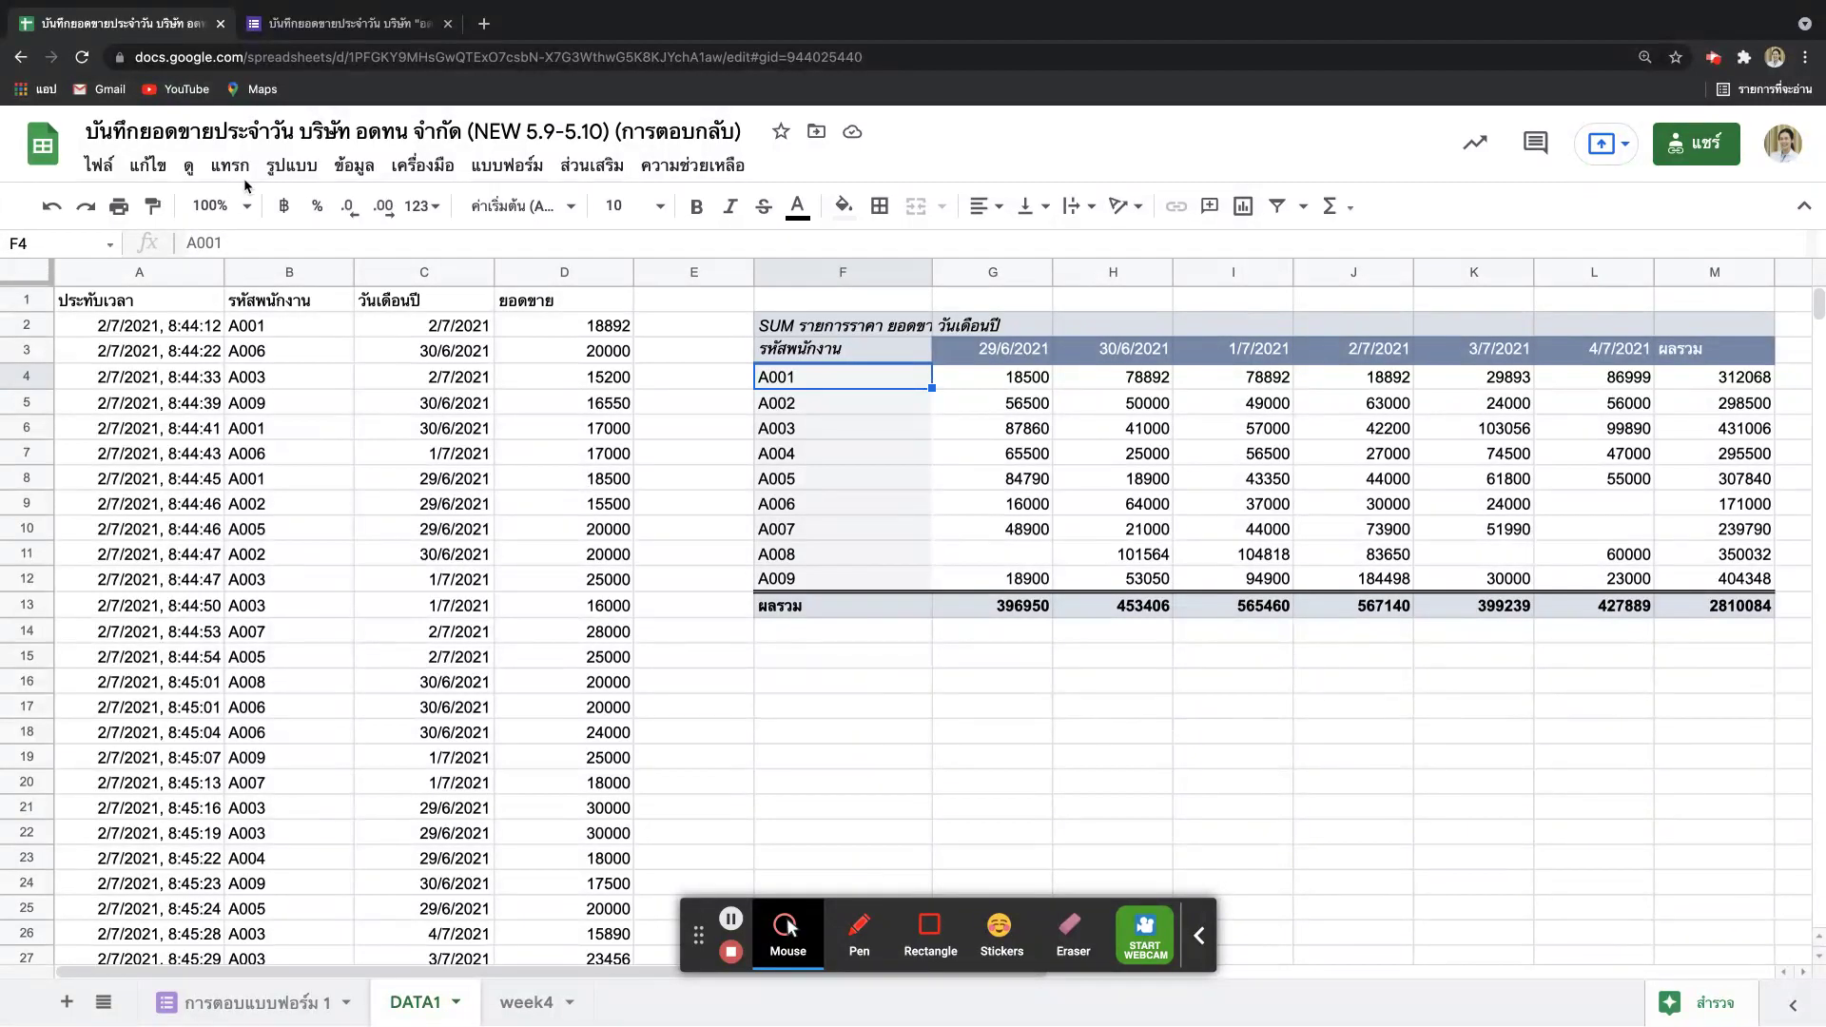
click(352, 170)
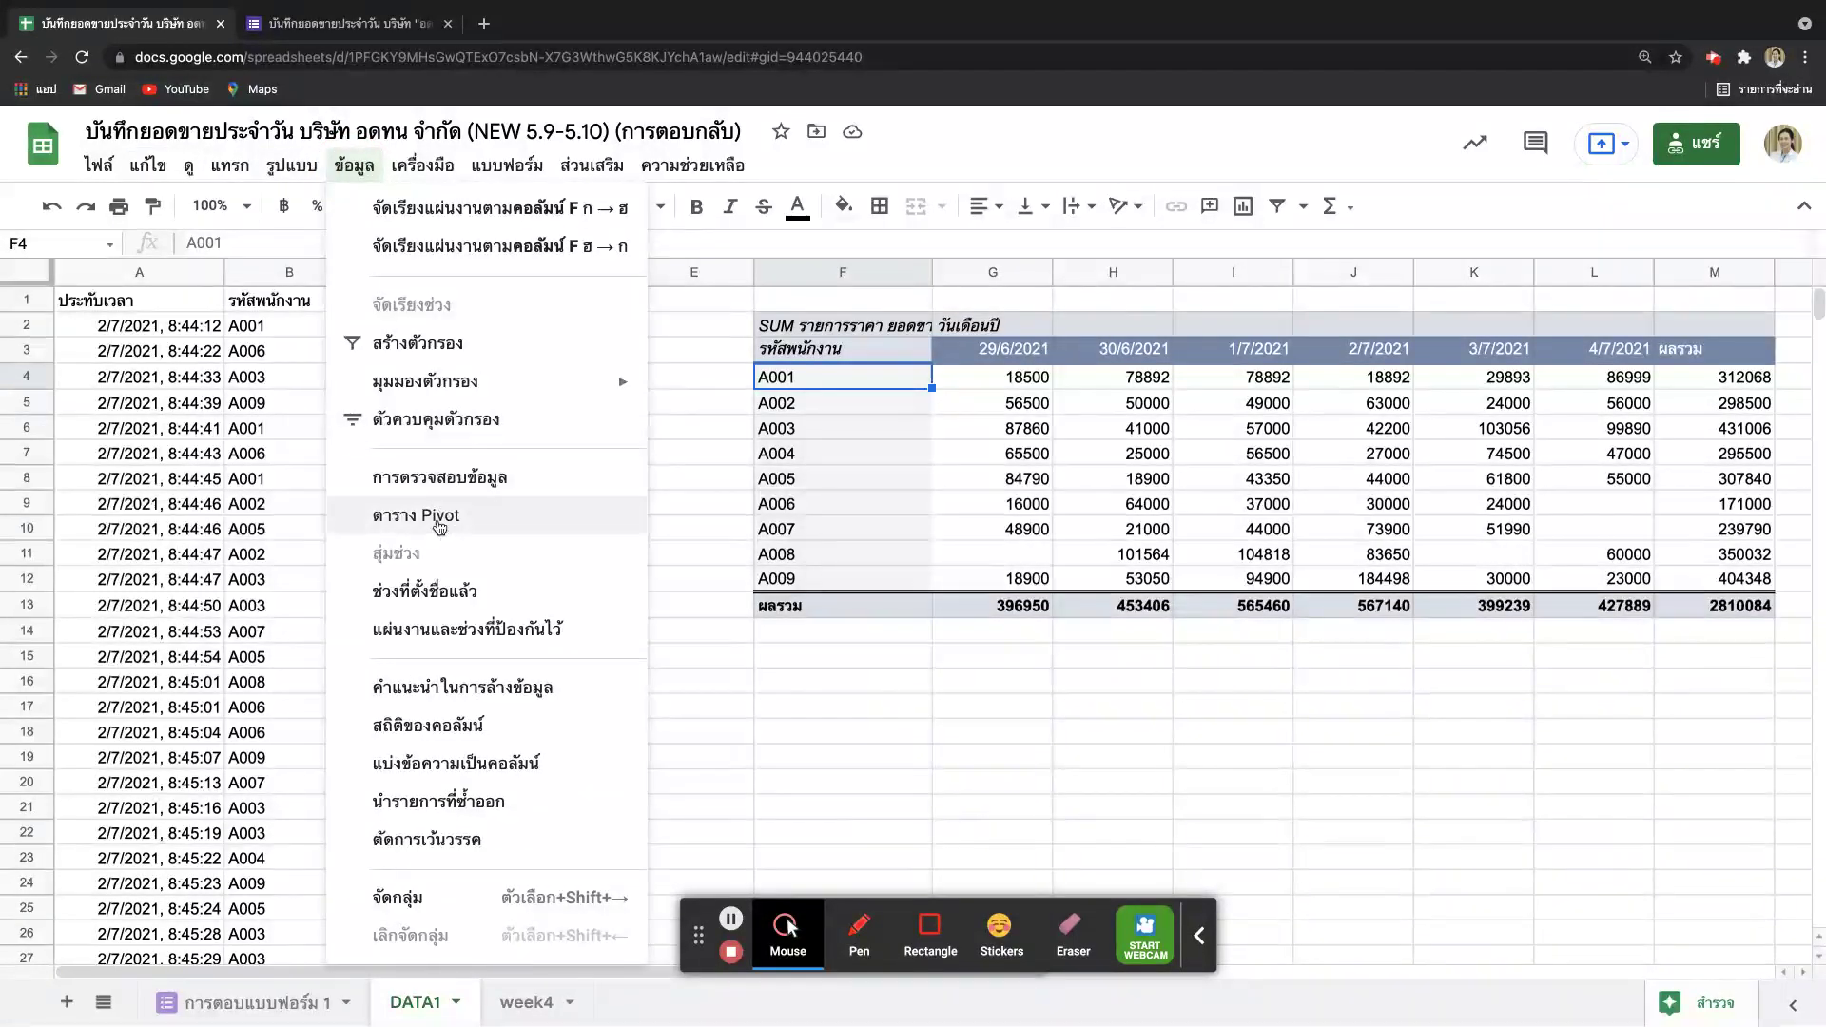
click(927, 778)
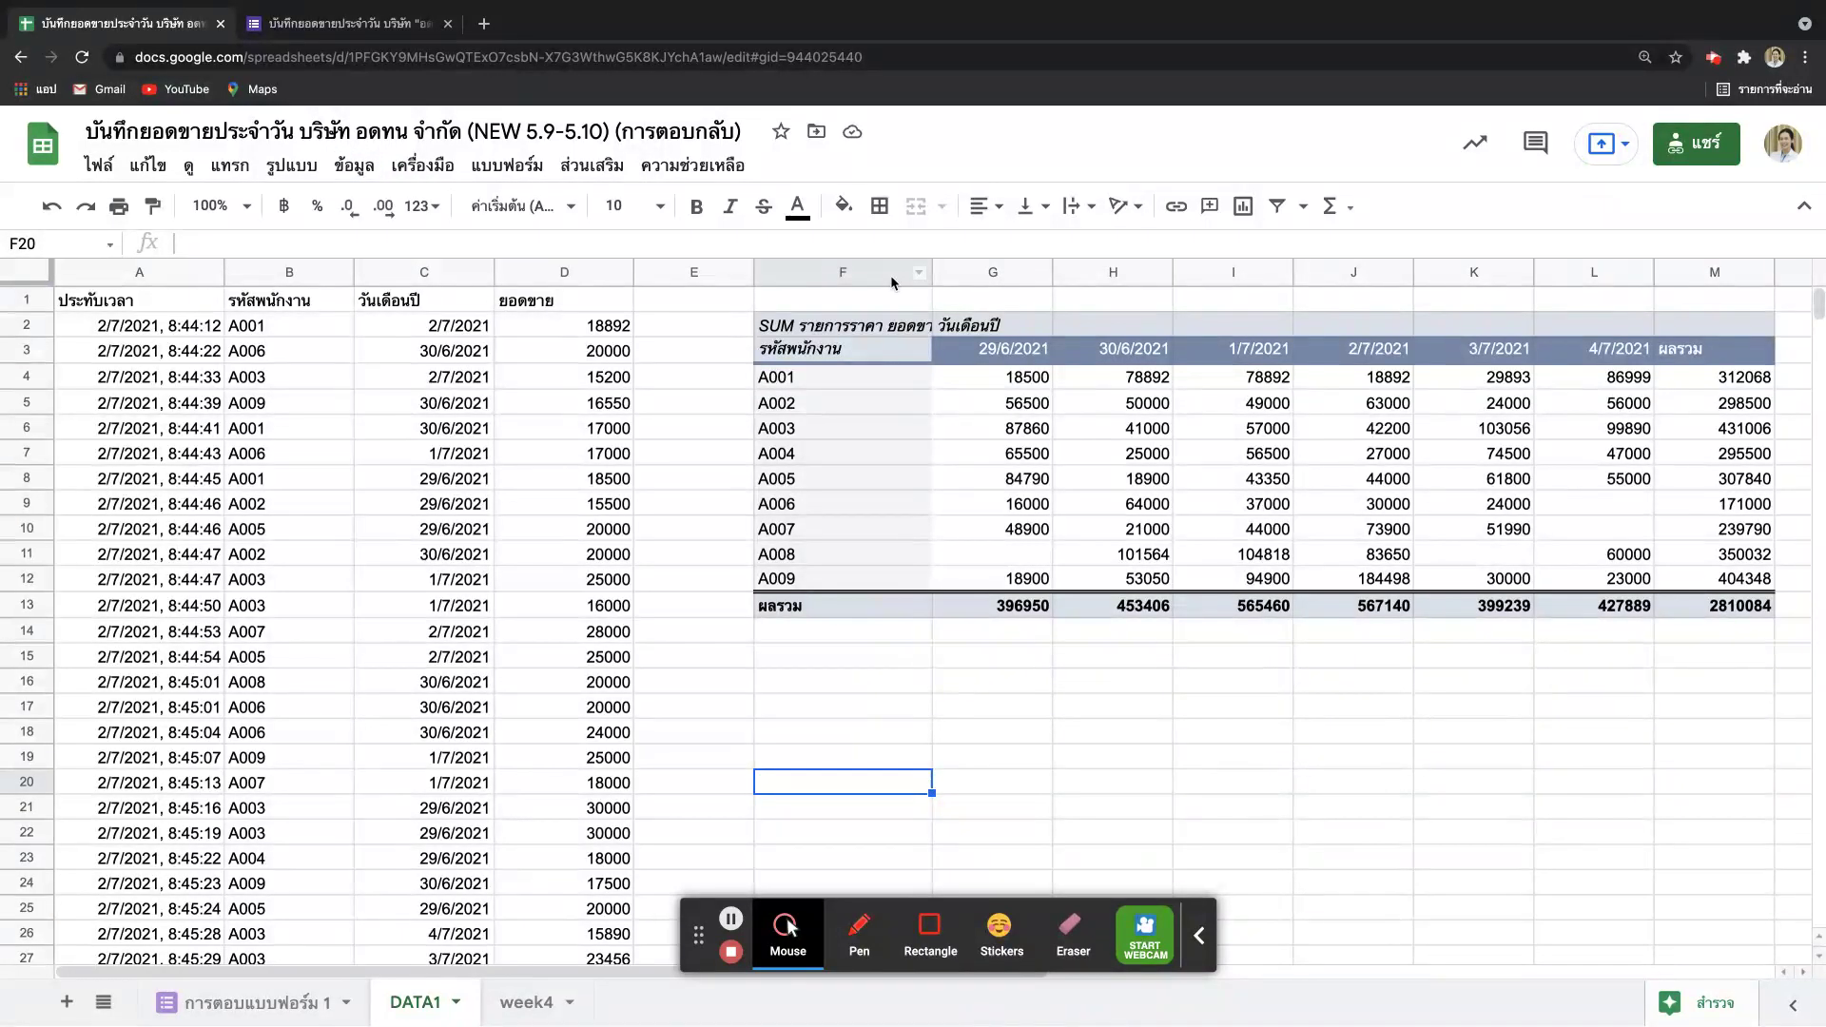
drag(890, 276, 1723, 308)
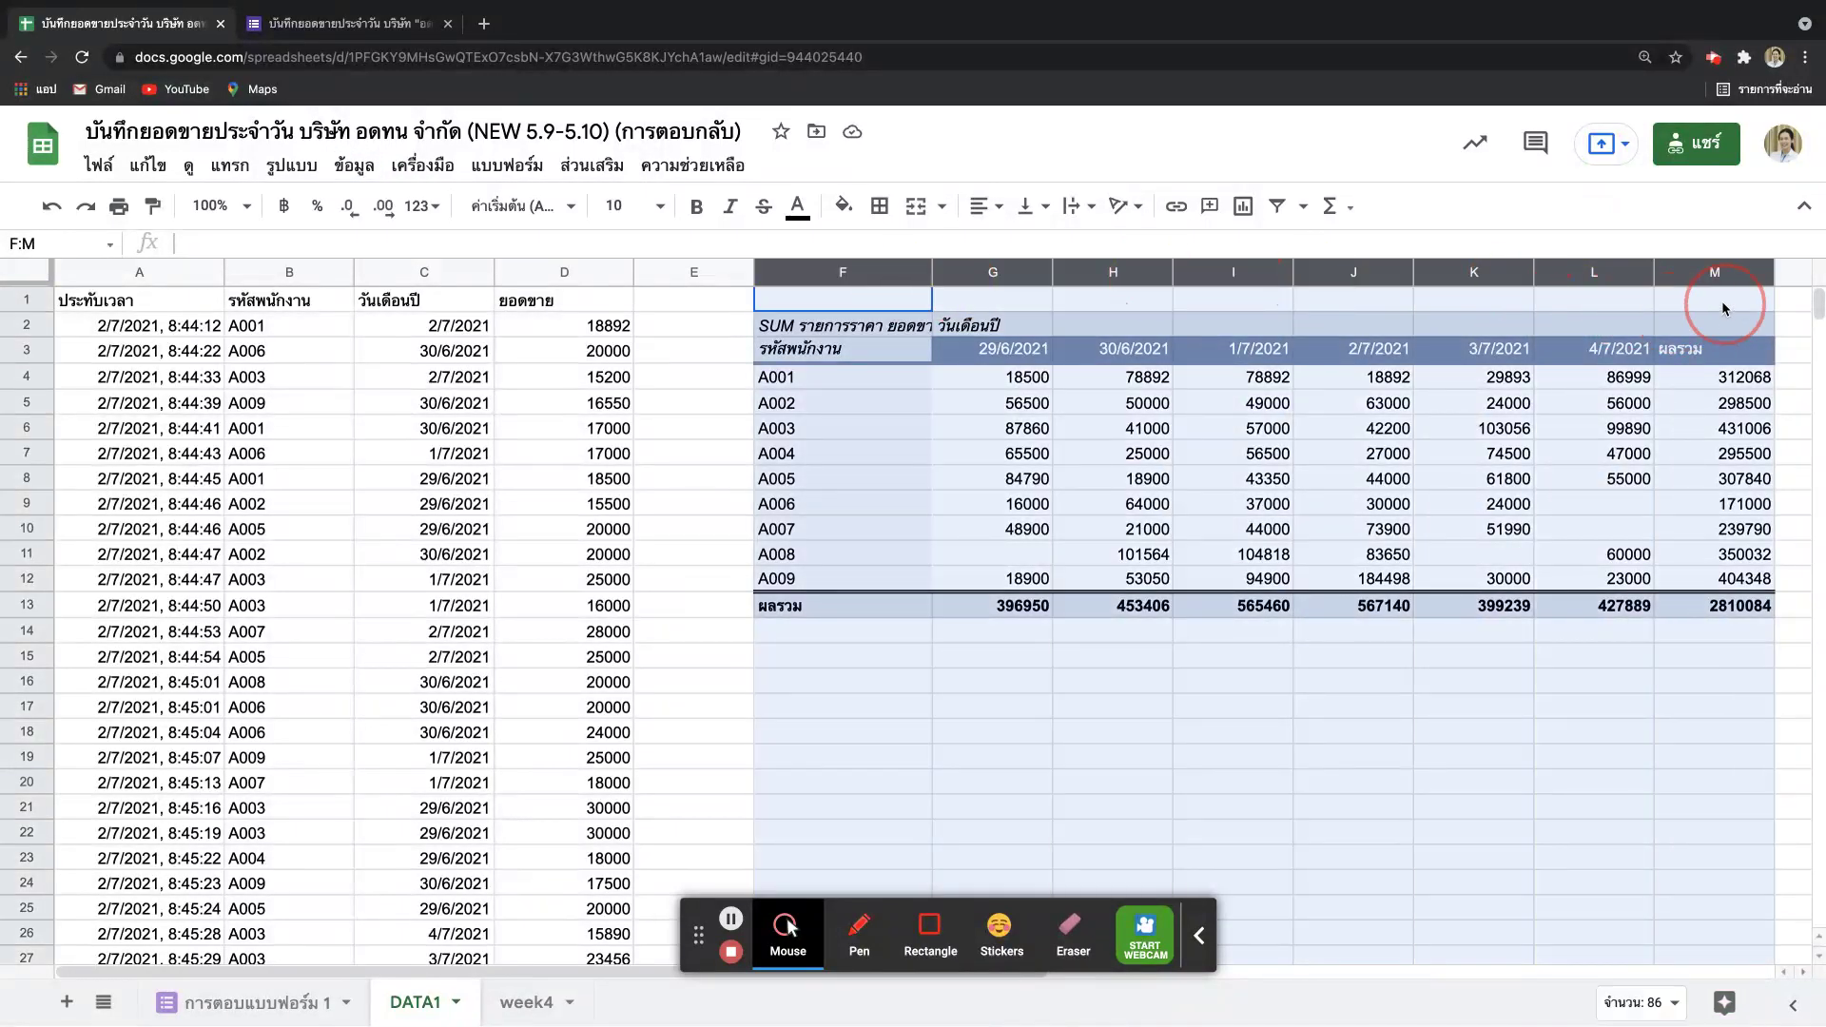
right_click(1724, 308)
click(1246, 781)
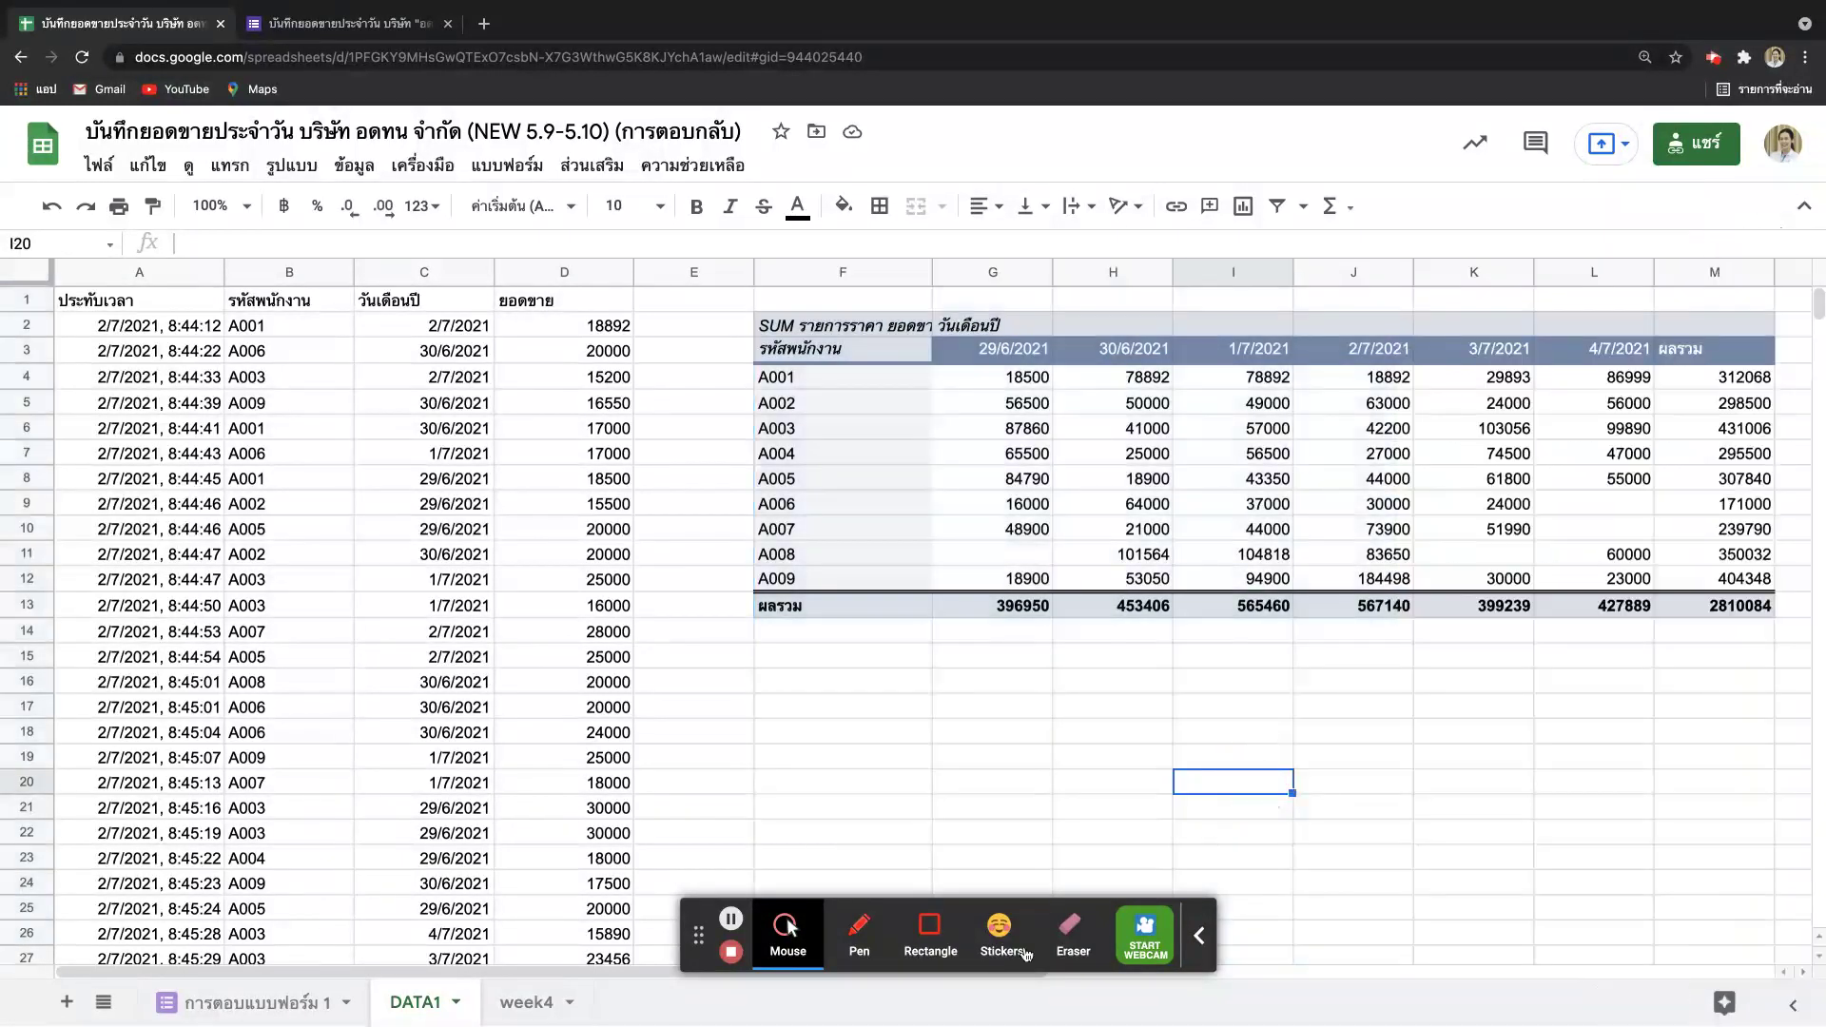
Step: Examine the employee code rows of the pivot table and their sales values for 29/6/2021
scroll(517, 972, right, 3)
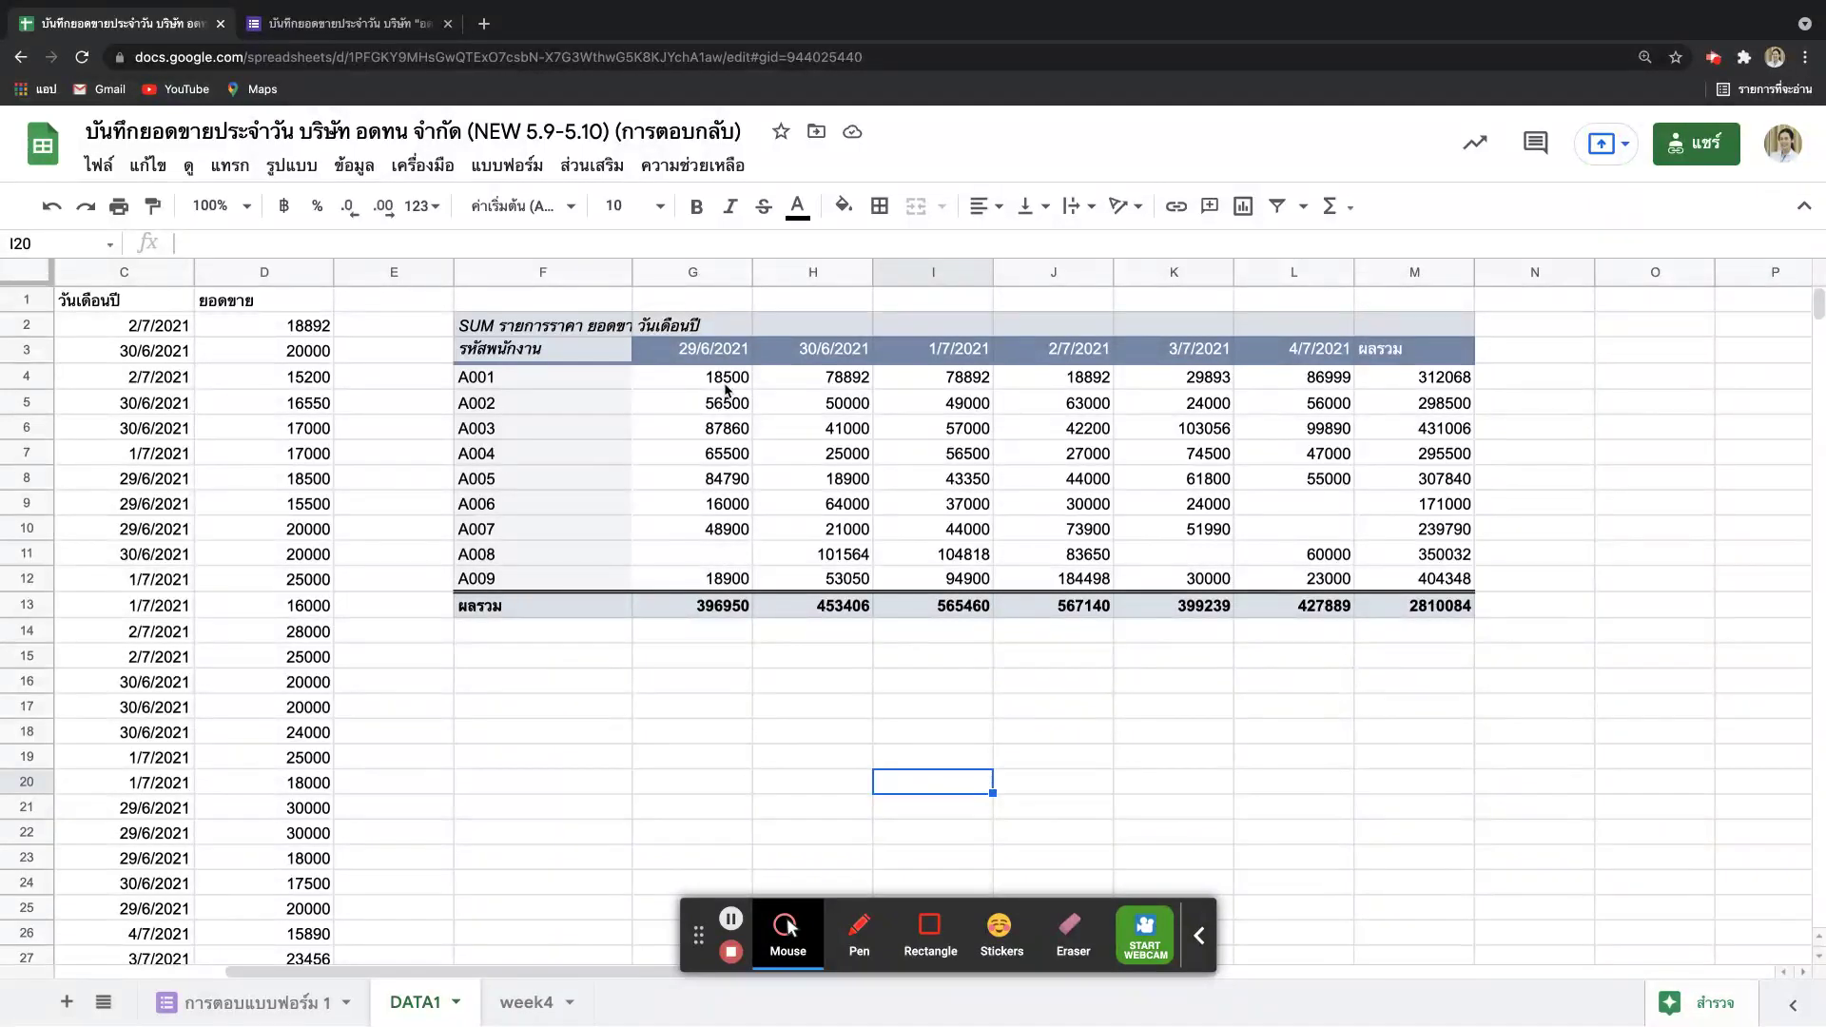
click(529, 403)
click(549, 428)
click(557, 454)
click(563, 479)
click(568, 503)
click(566, 528)
click(566, 552)
click(569, 578)
click(733, 378)
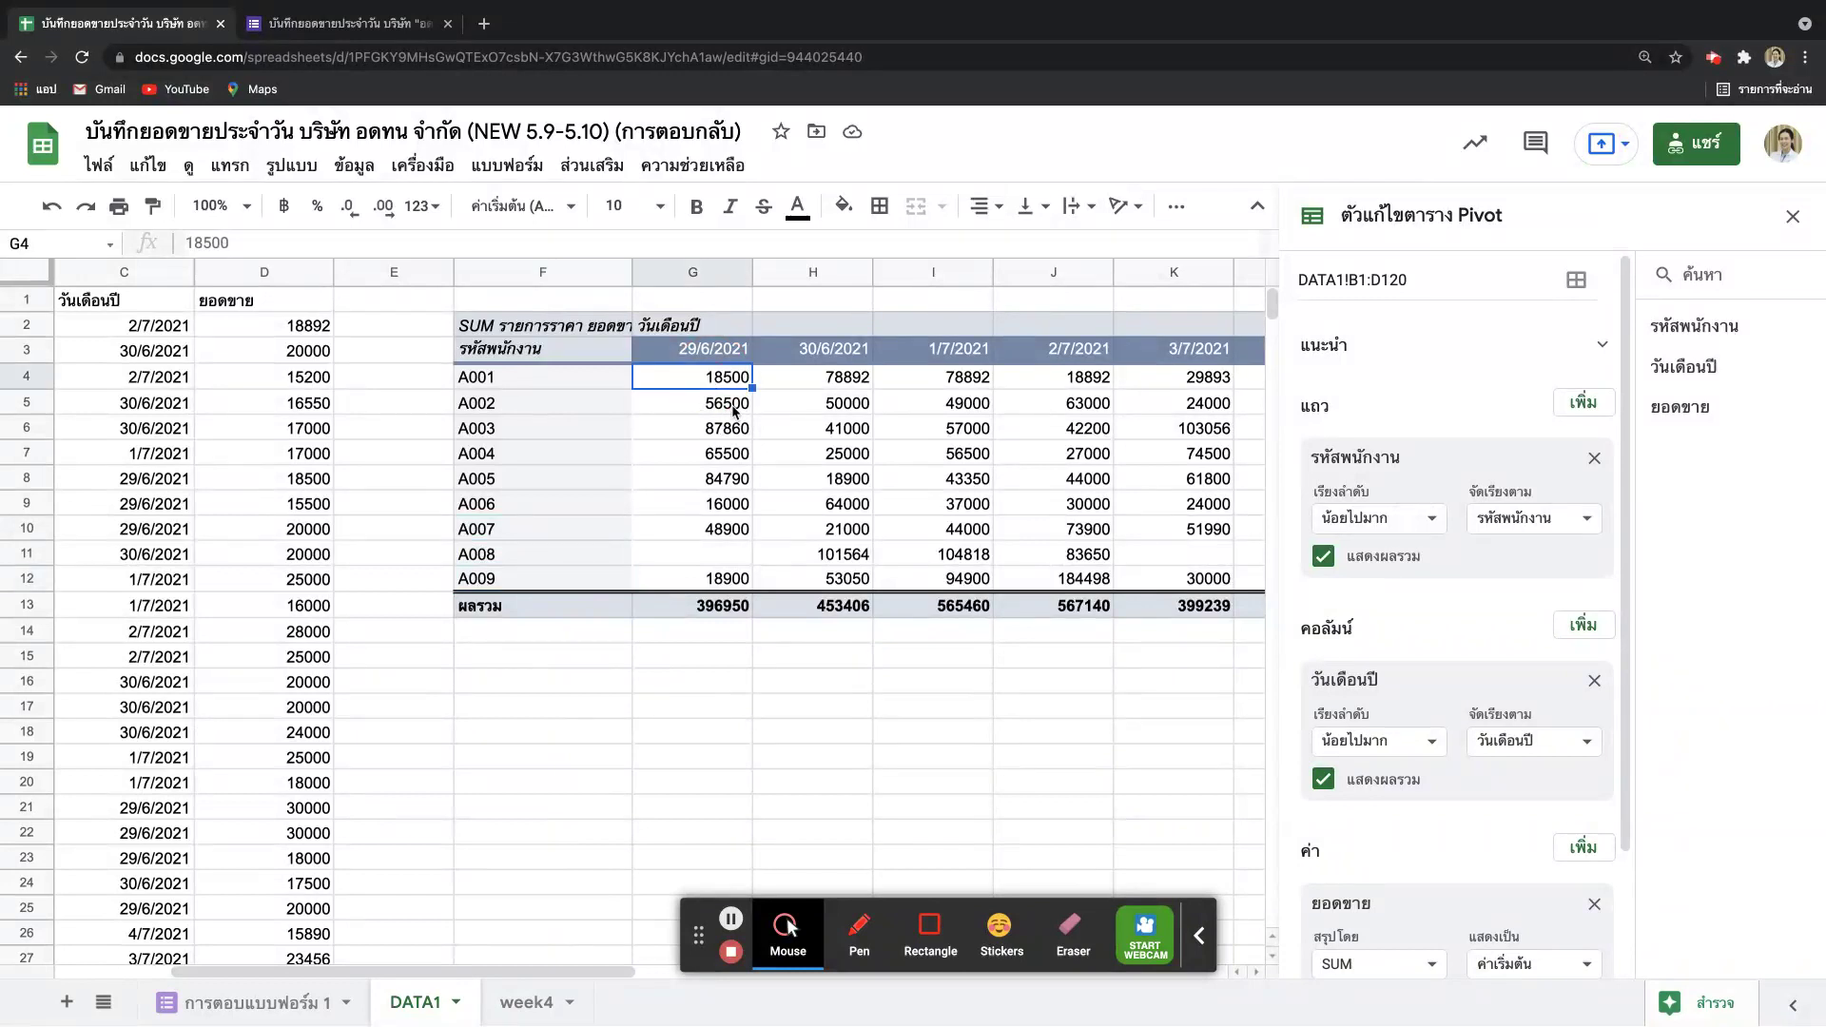
click(727, 403)
click(733, 478)
click(1792, 217)
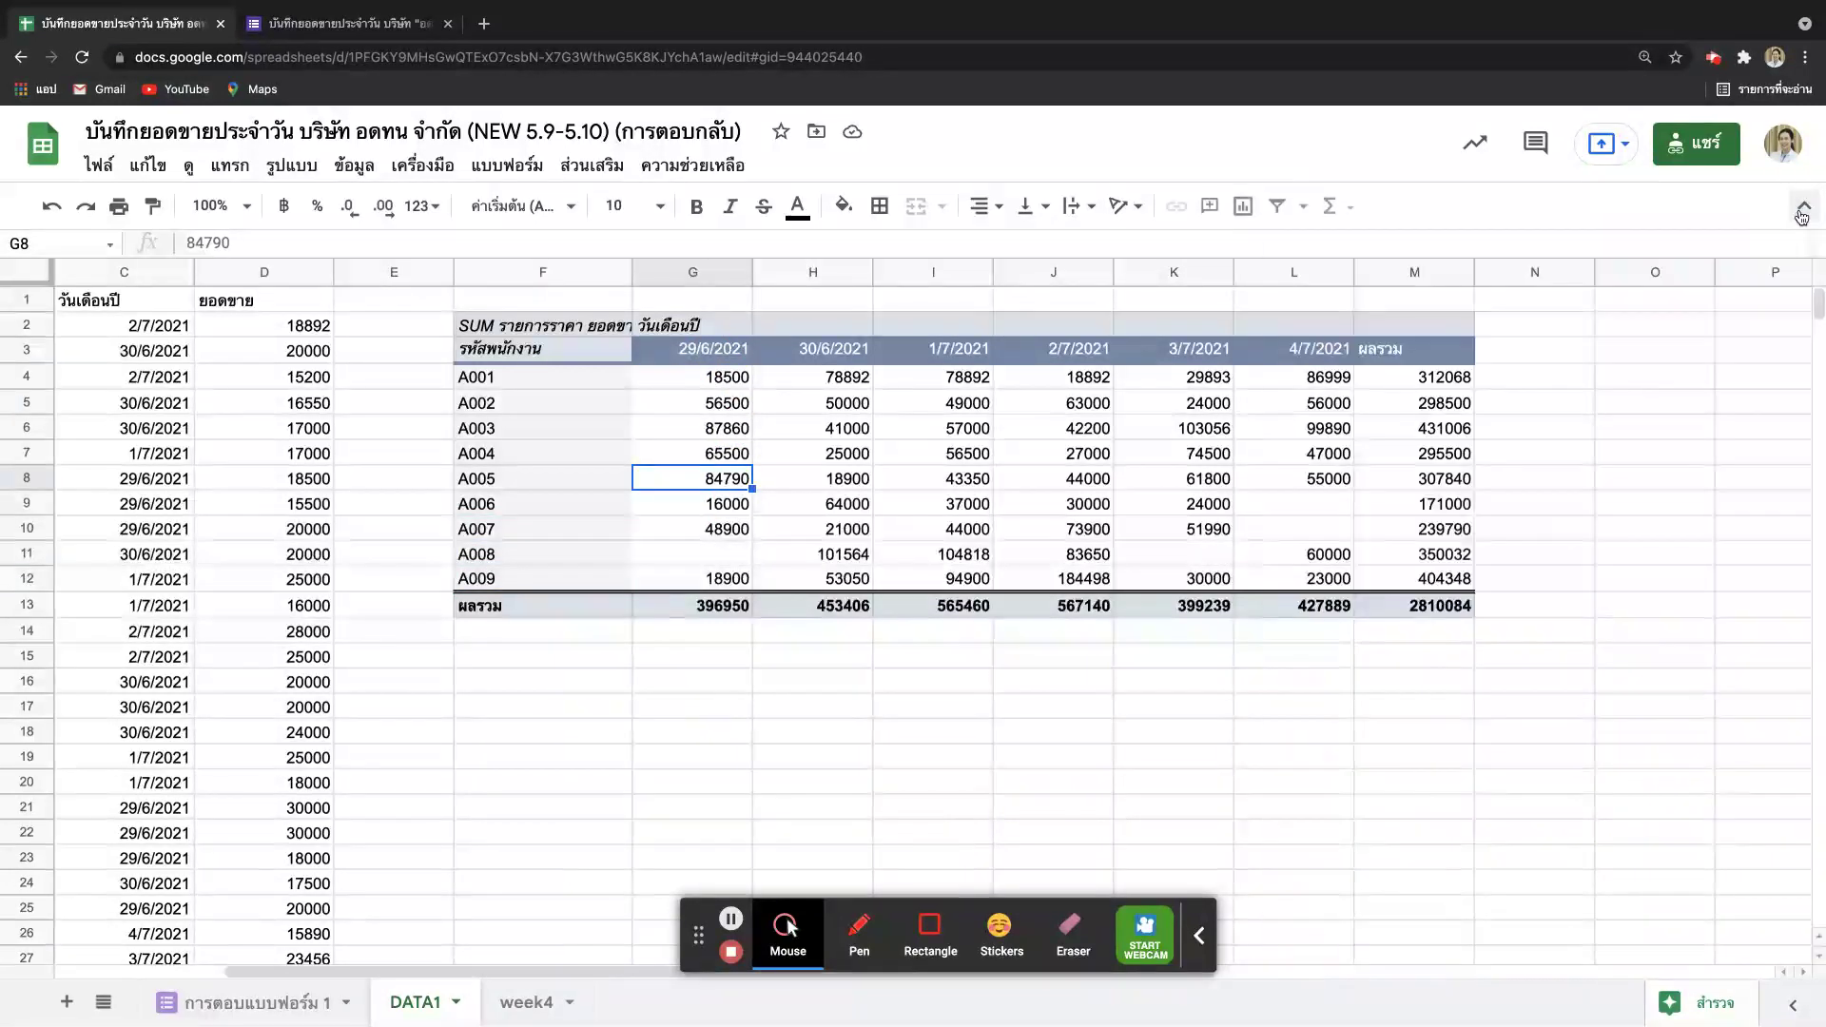
Step: Examine the ผลรวม total column and the 29/6/2021 column of the pivot table
click(1445, 353)
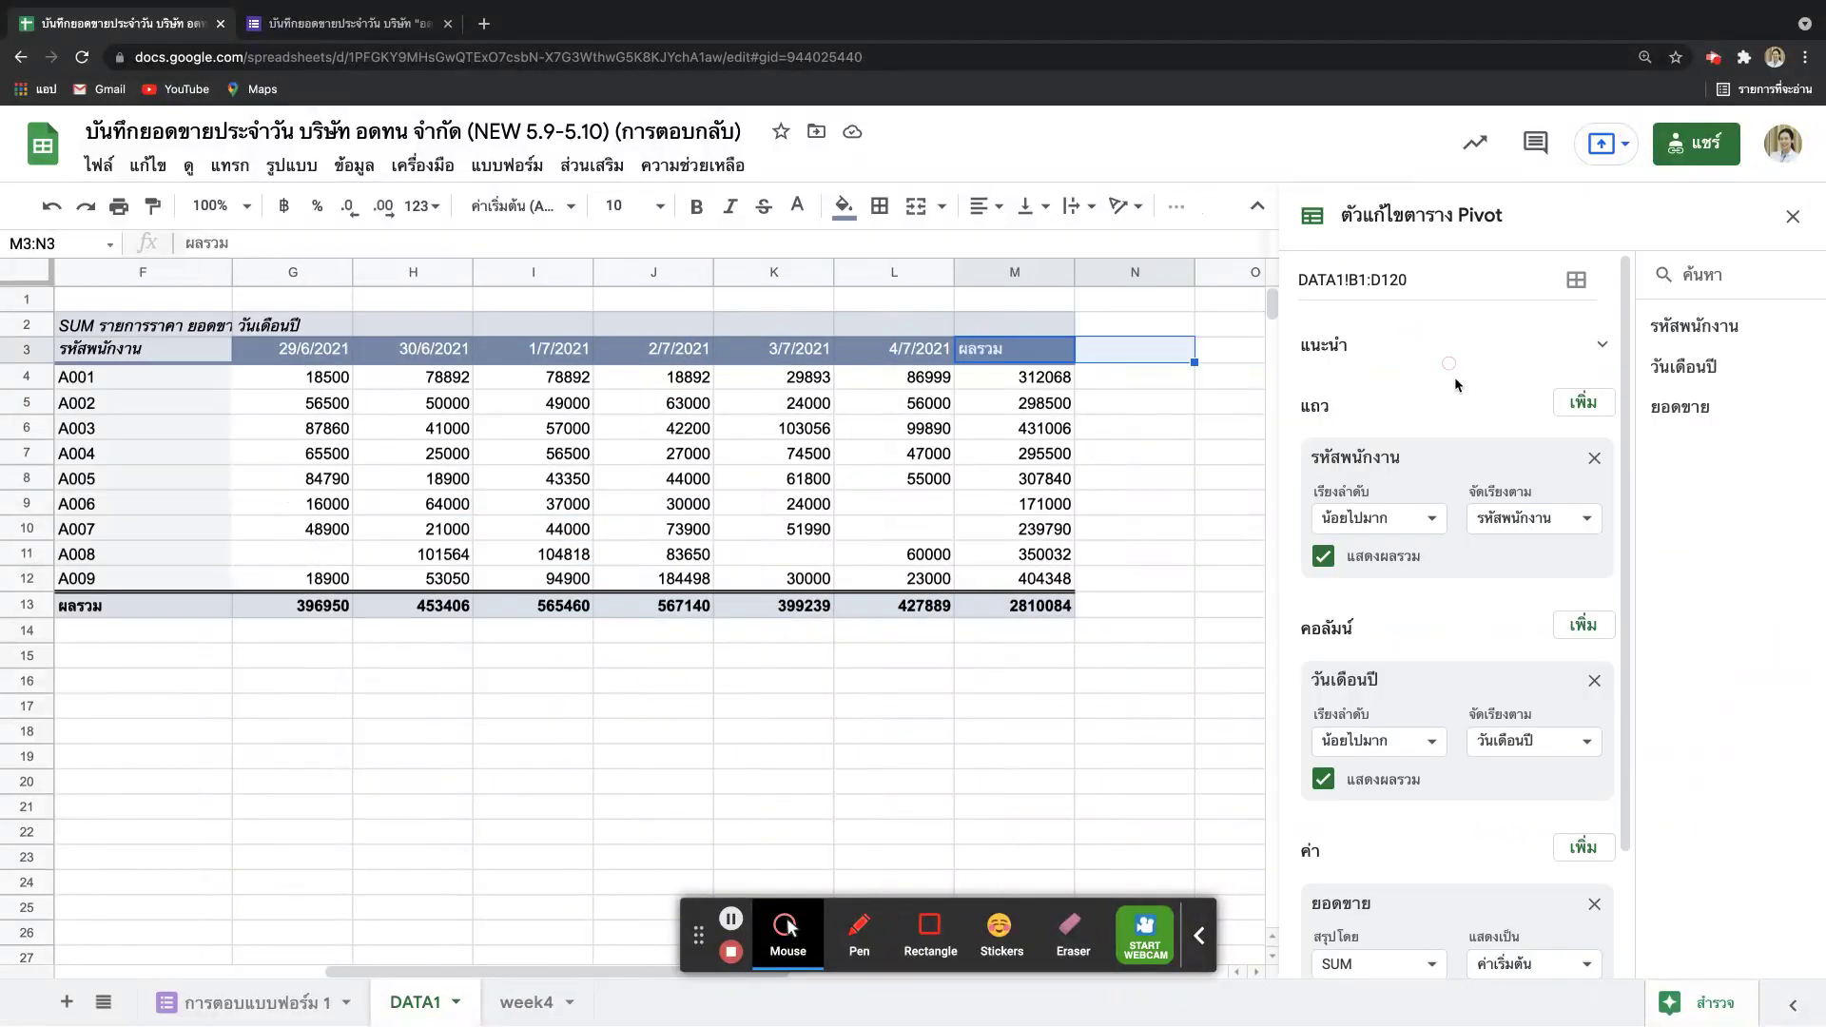
click(1792, 217)
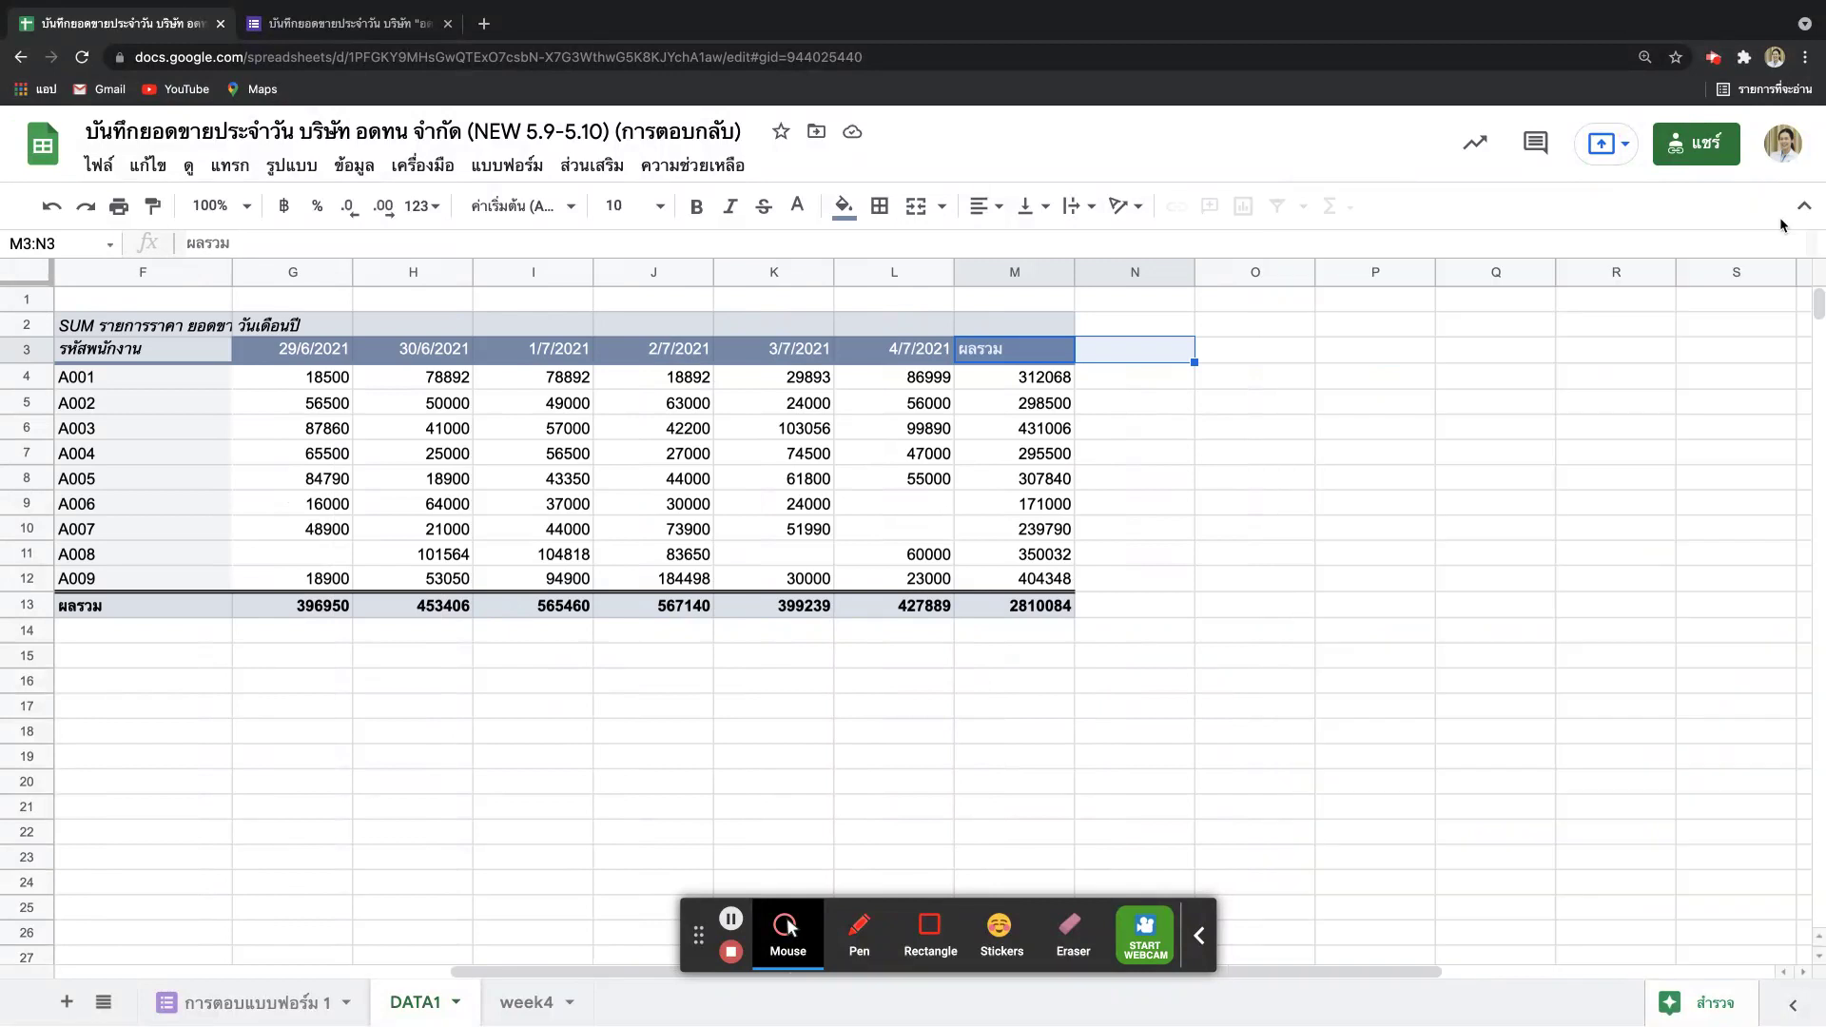
click(310, 273)
scroll(568, 981, left, 3)
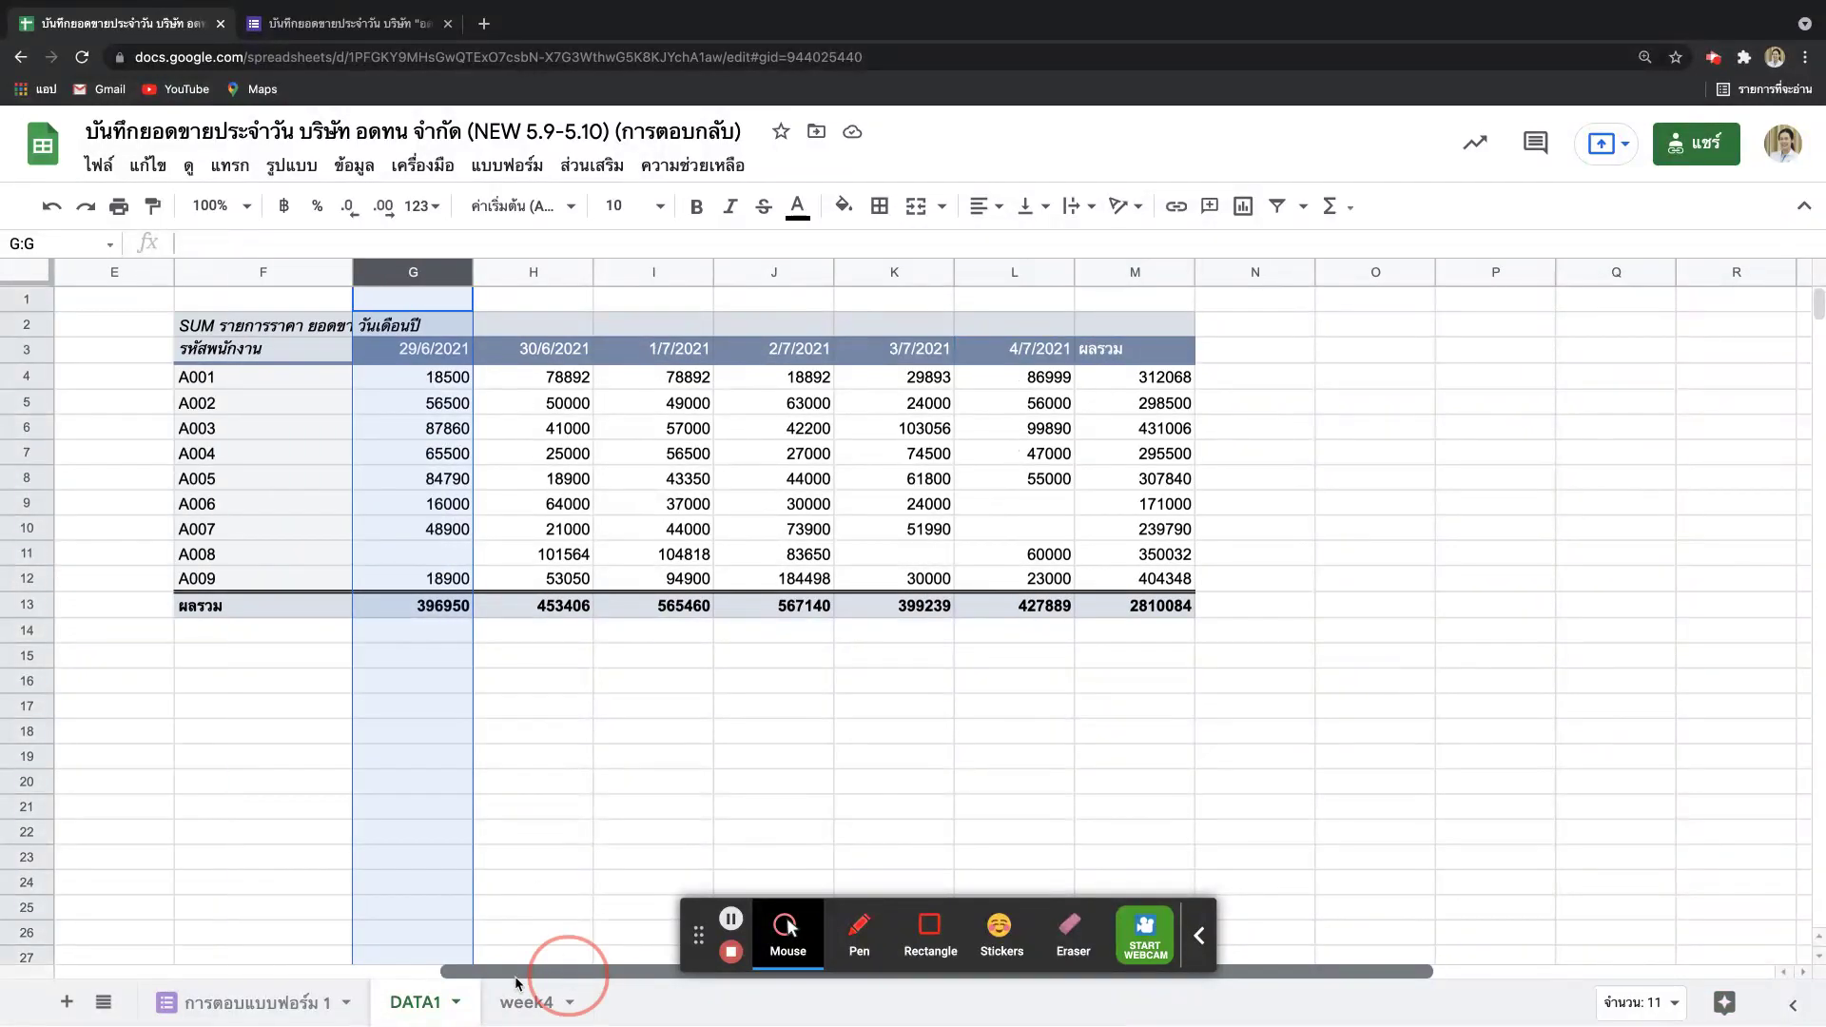
Step: Delete columns F to M holding the pivot table from the DATA1 sheet
click(1118, 754)
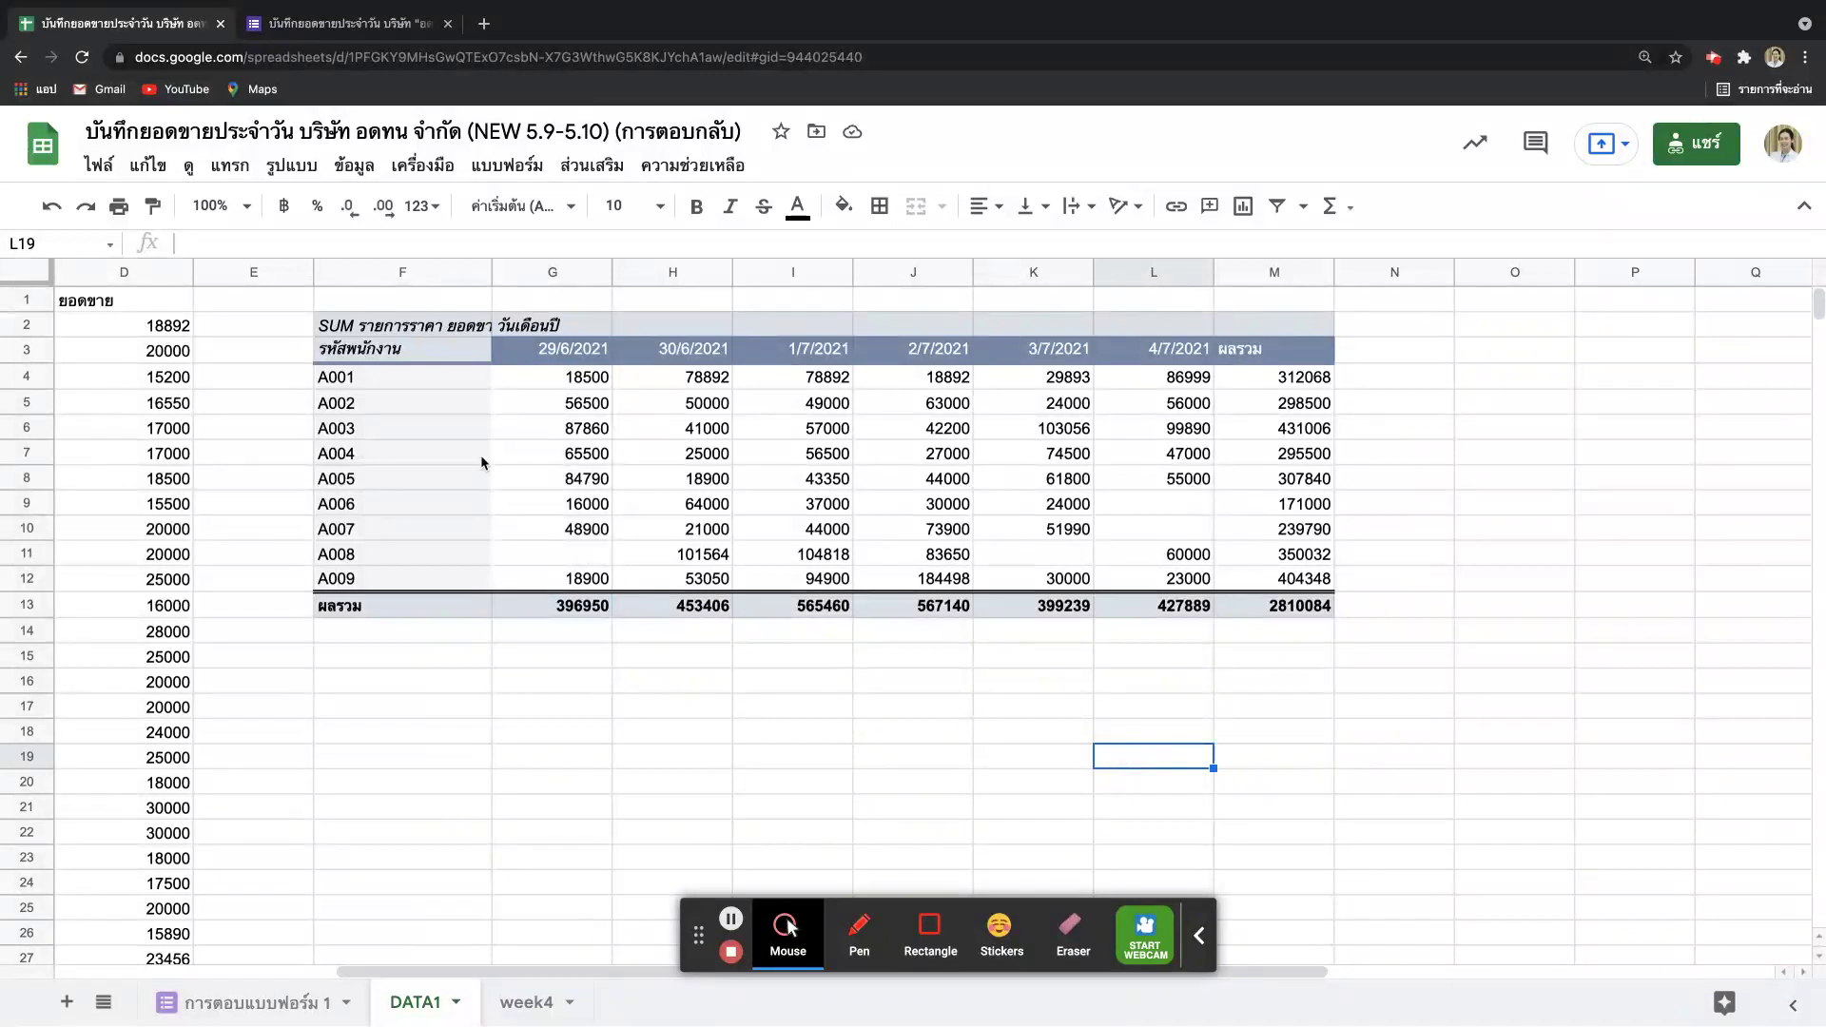
drag(407, 272, 1273, 276)
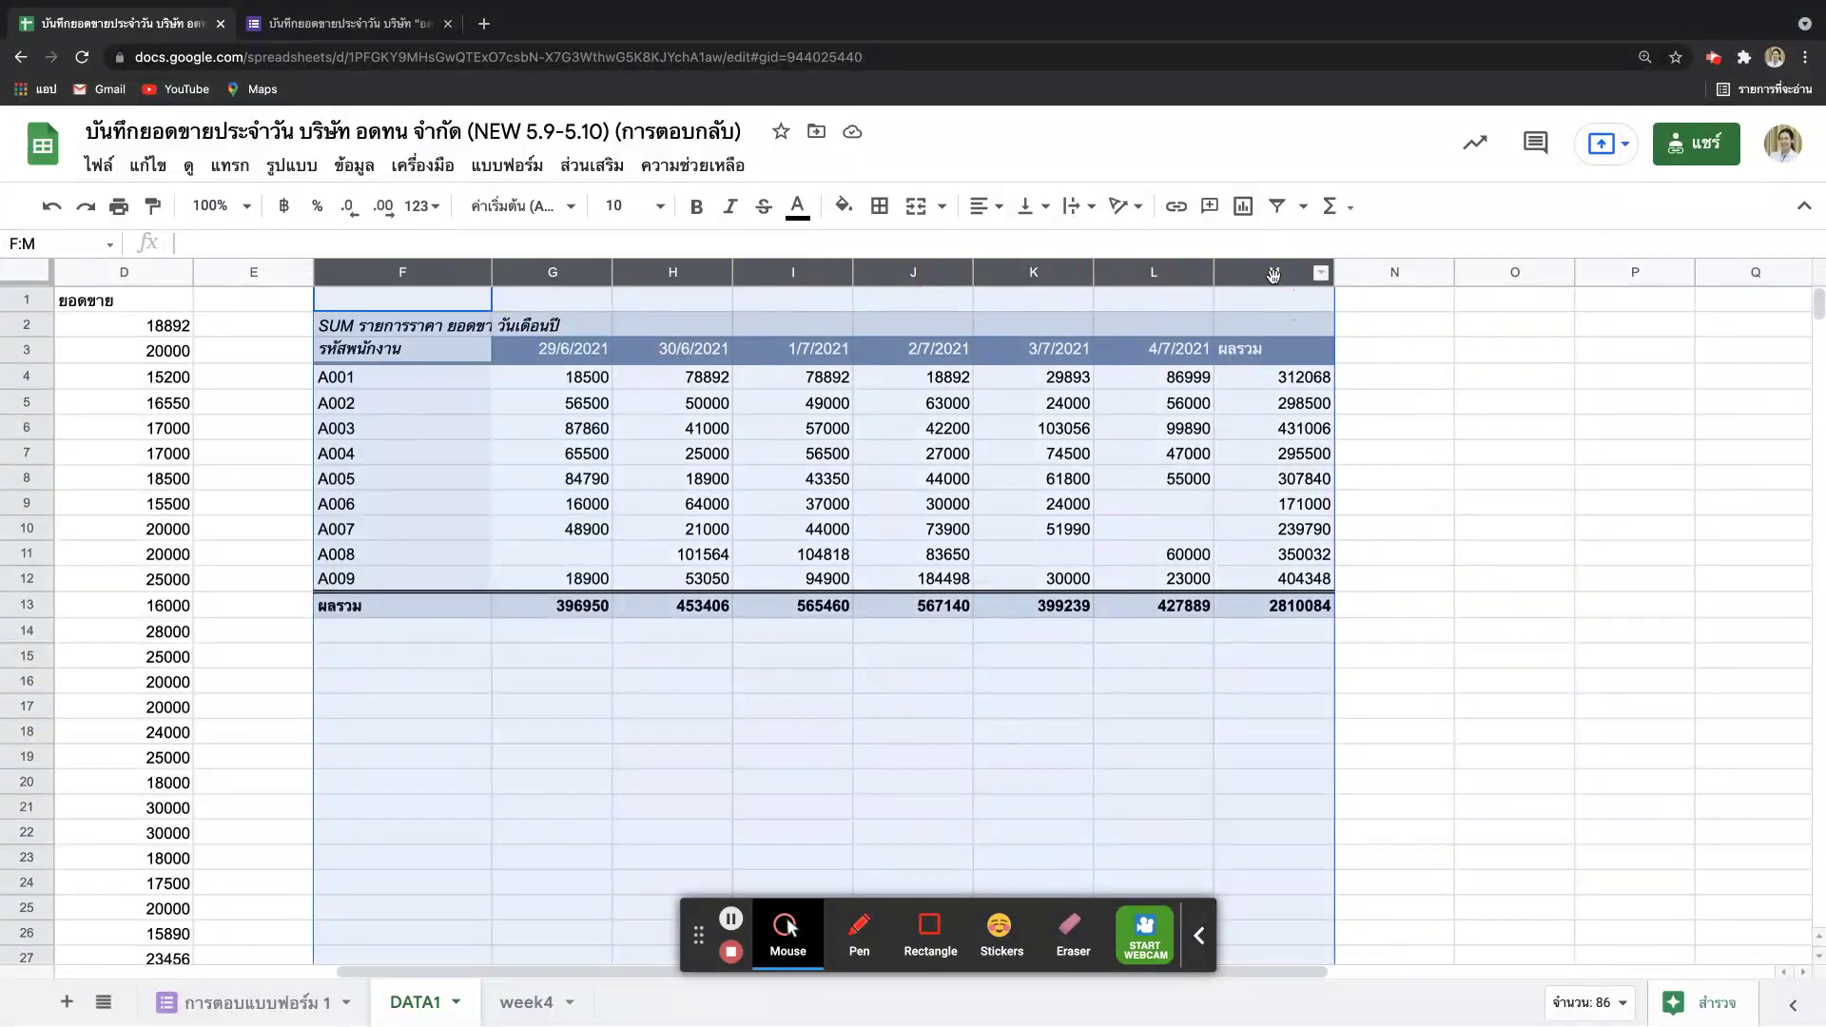
right_click(1274, 276)
click(1385, 458)
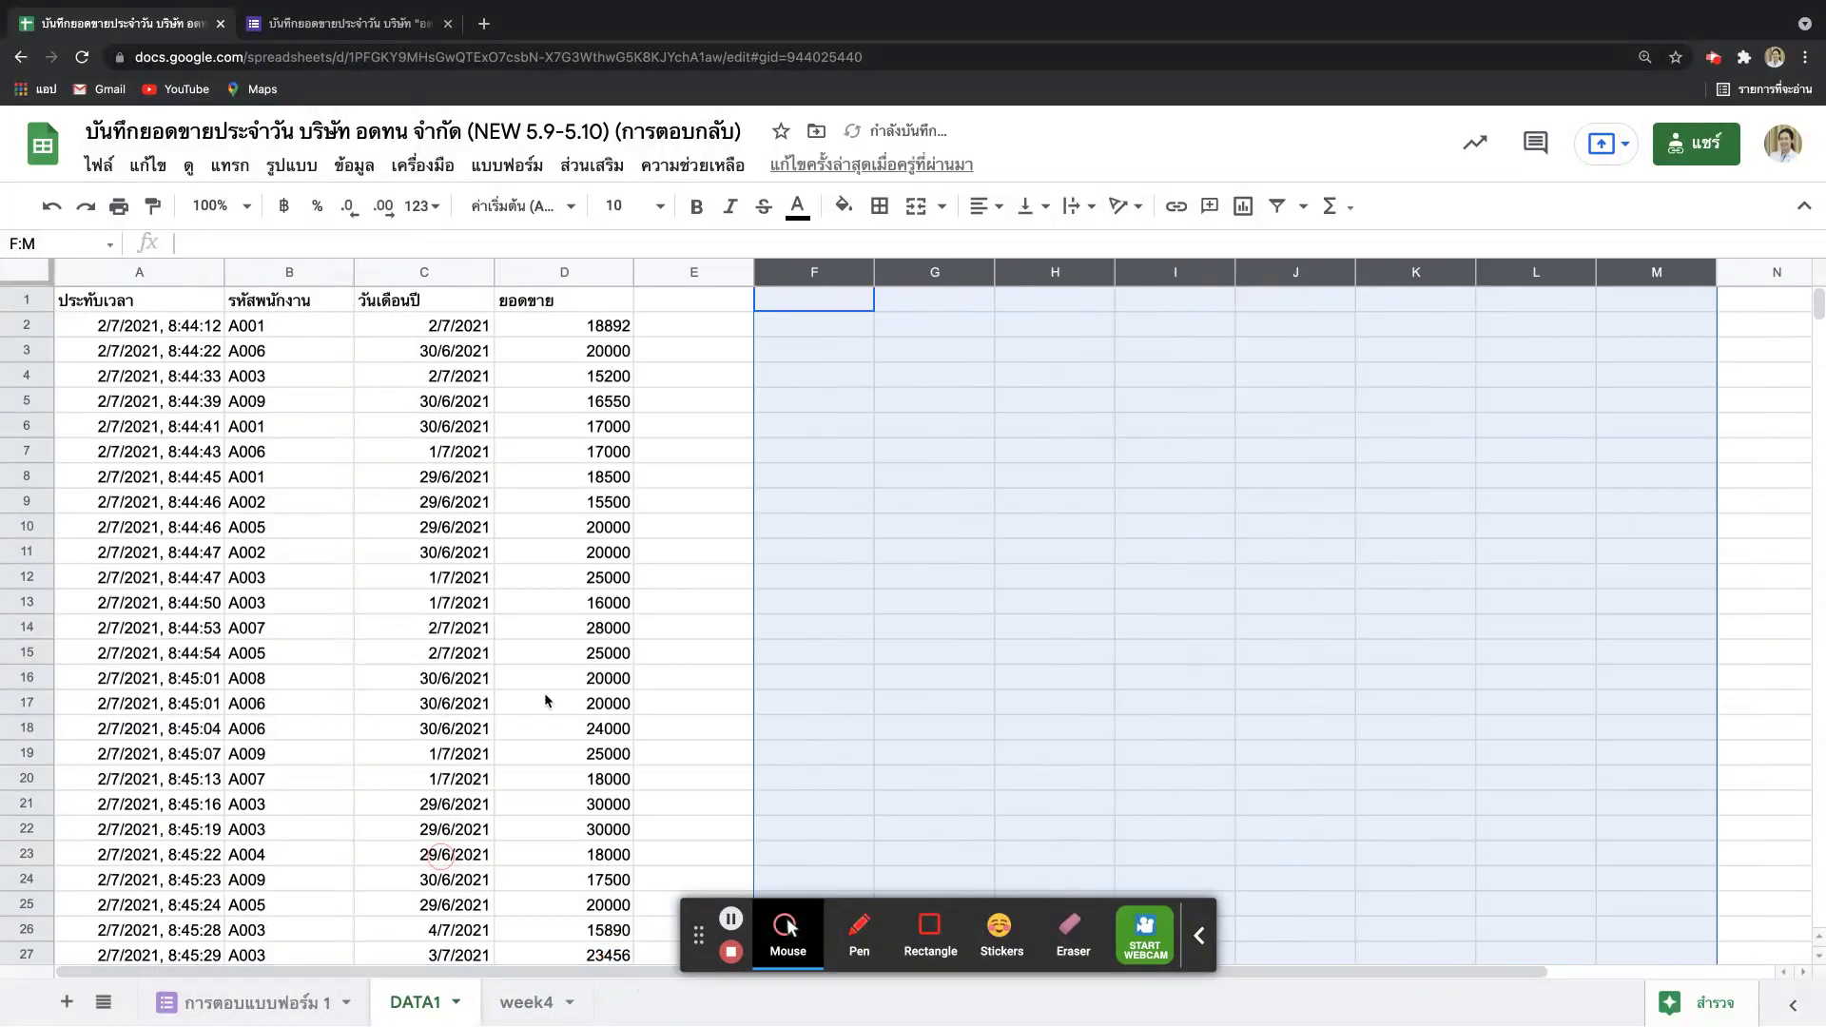
Step: Examine the employee code, date and sales entries of employee A001 in rows 2 and 6 of DATA1
click(566, 630)
drag(700, 932, 1016, 905)
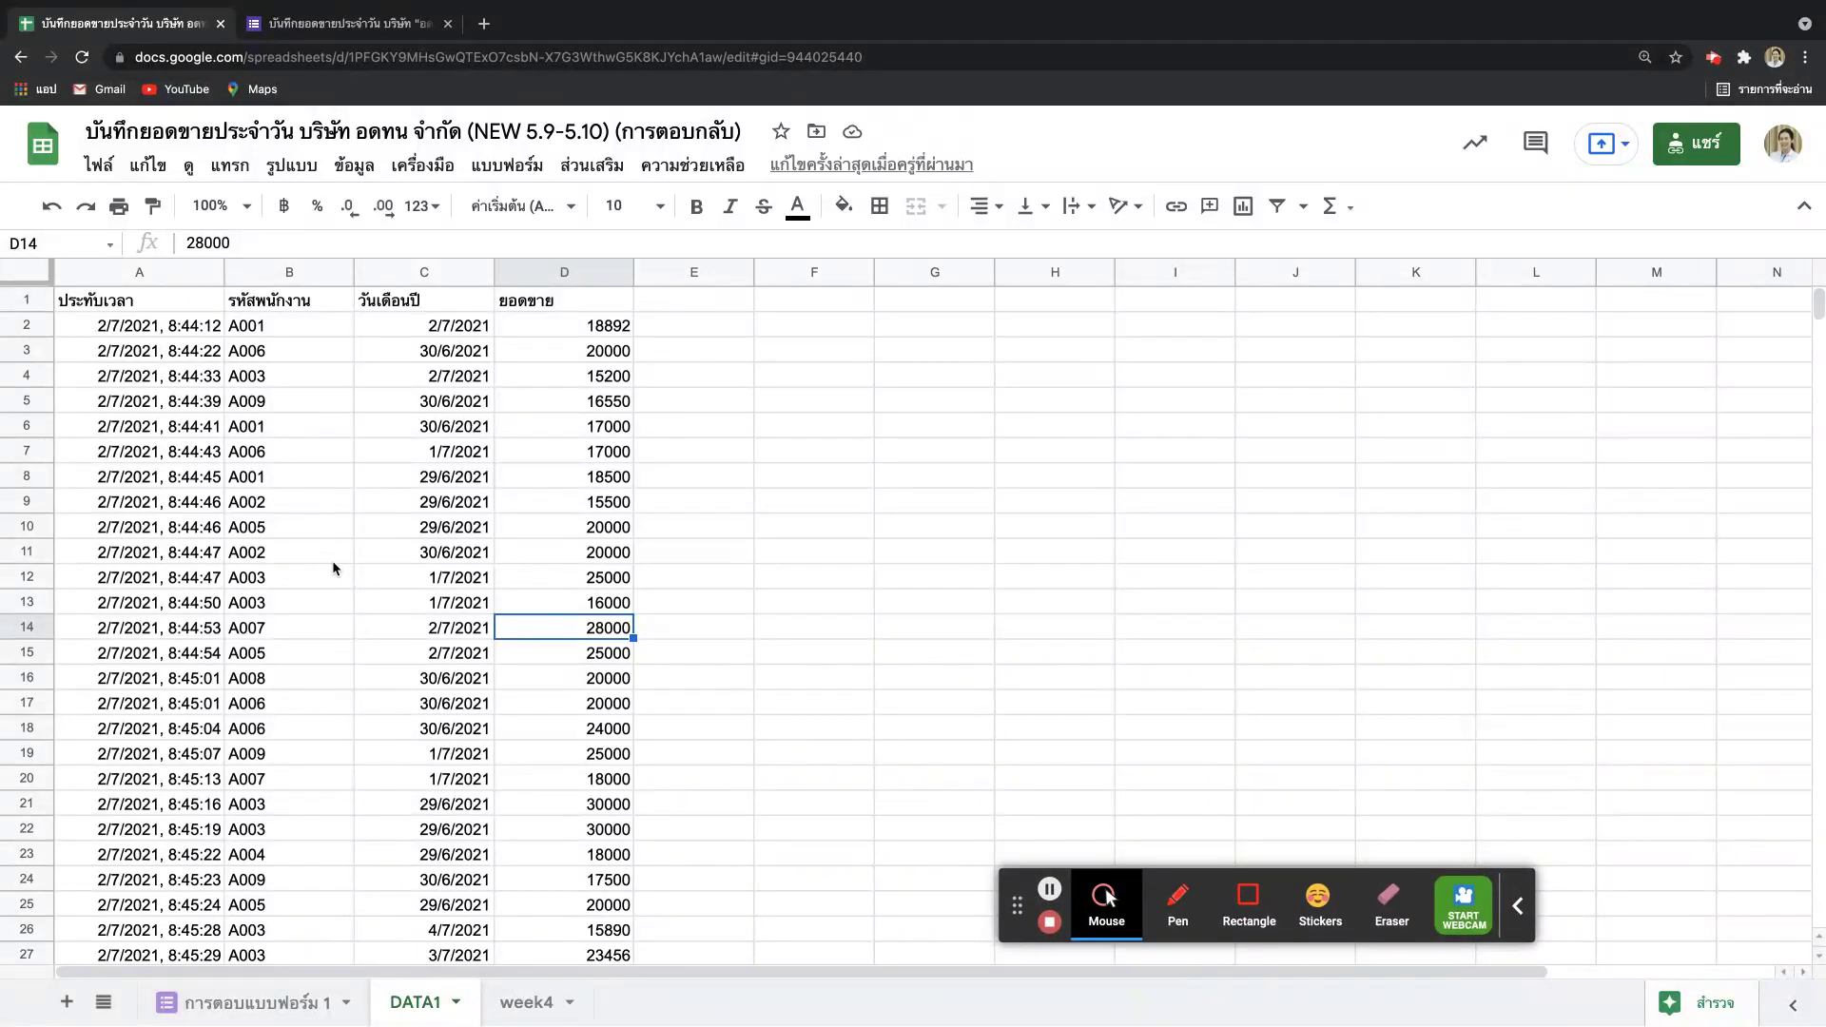
drag(252, 333, 473, 337)
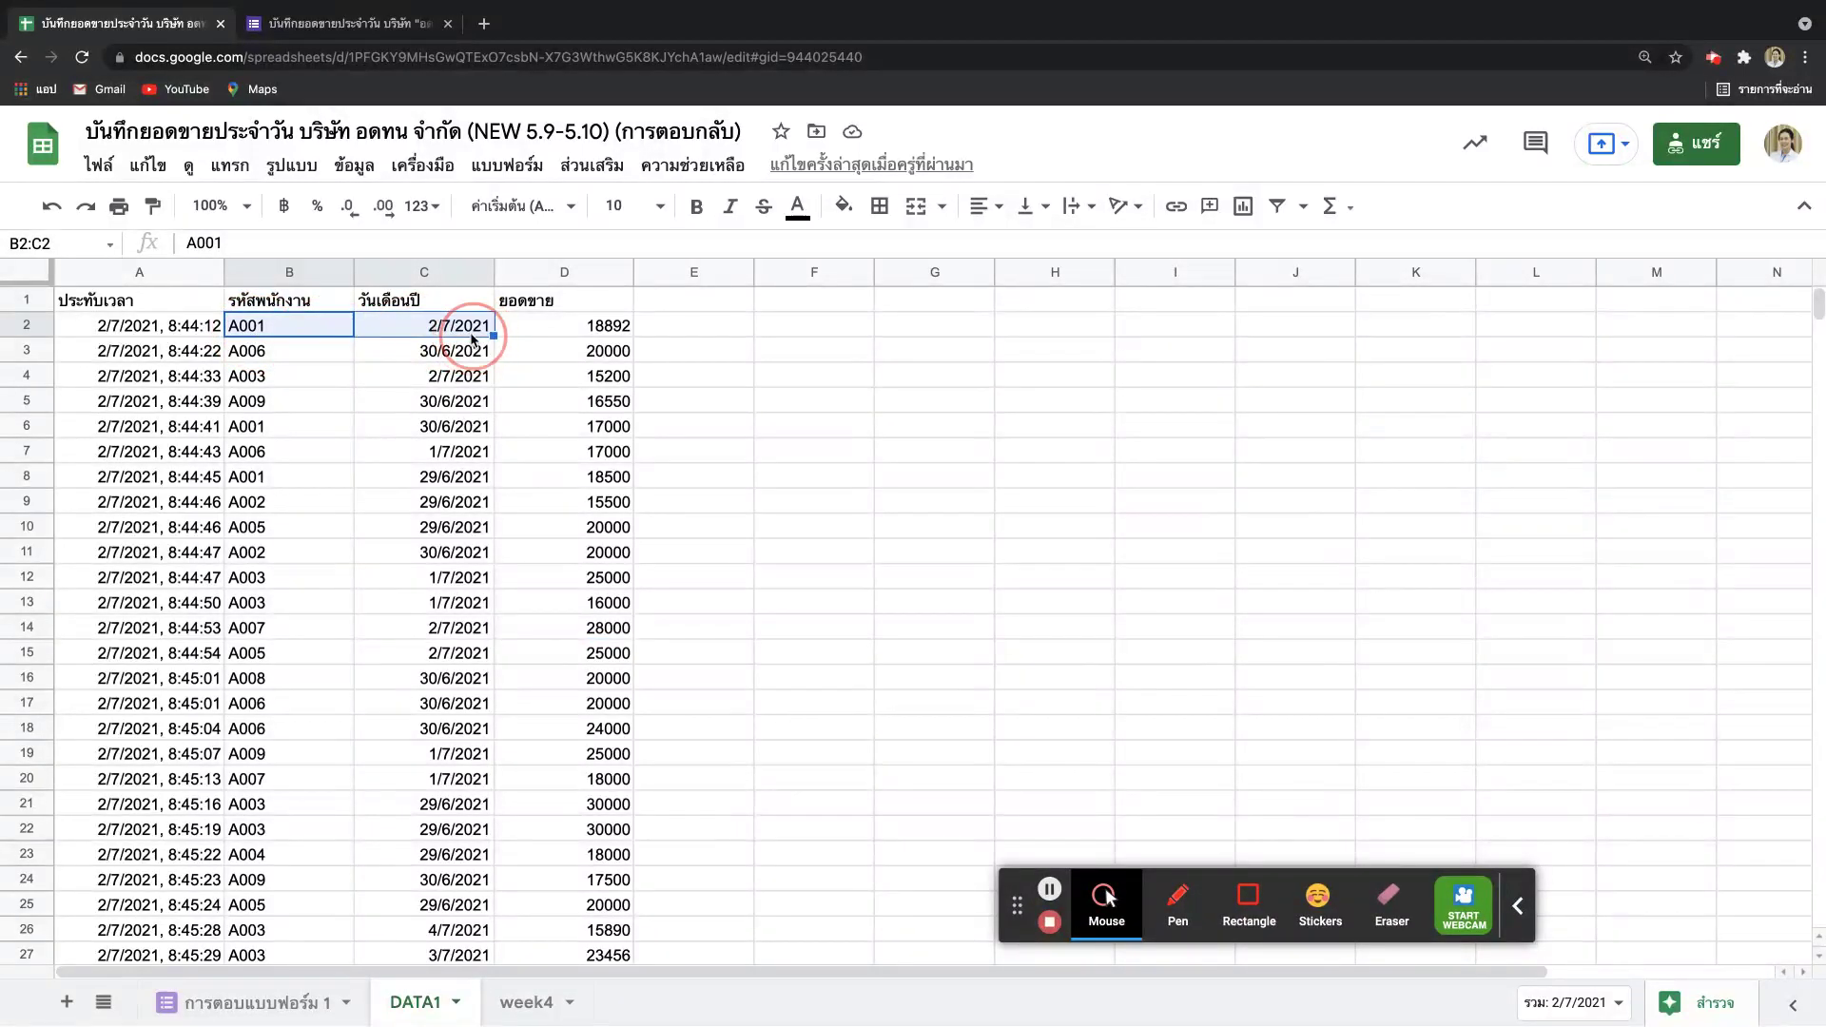
drag(278, 420, 447, 424)
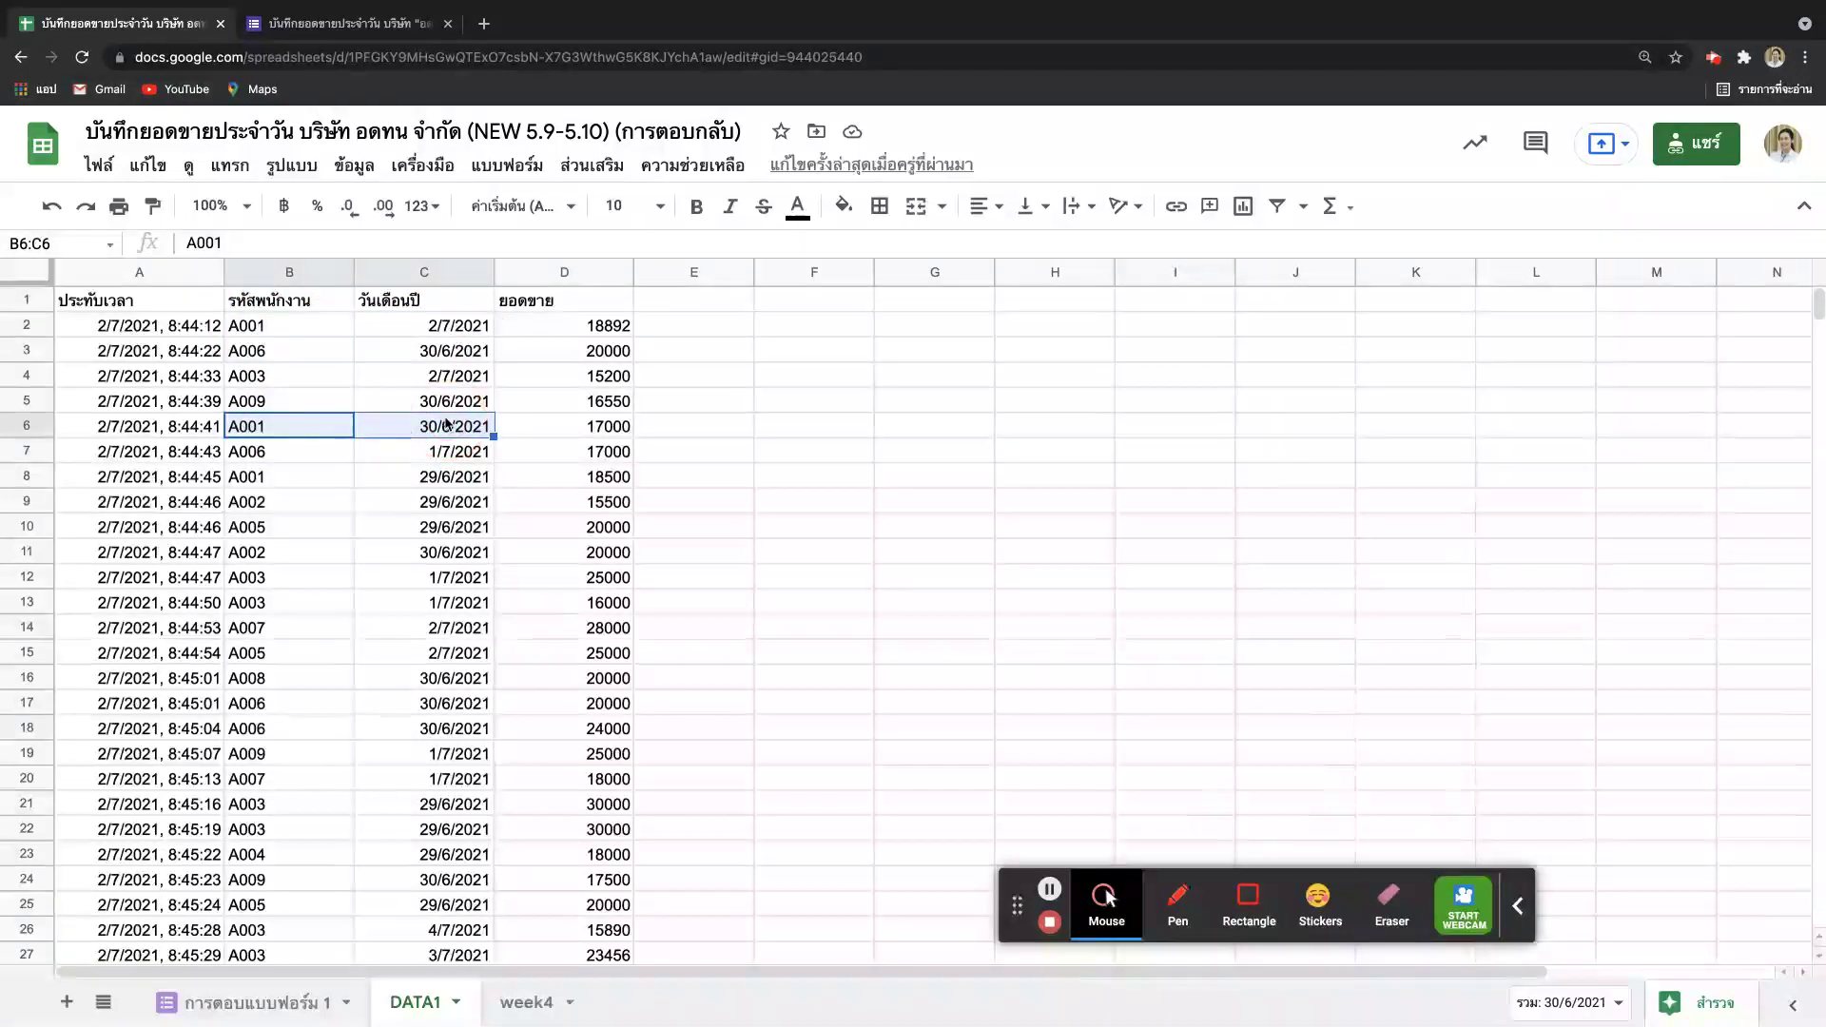
click(281, 325)
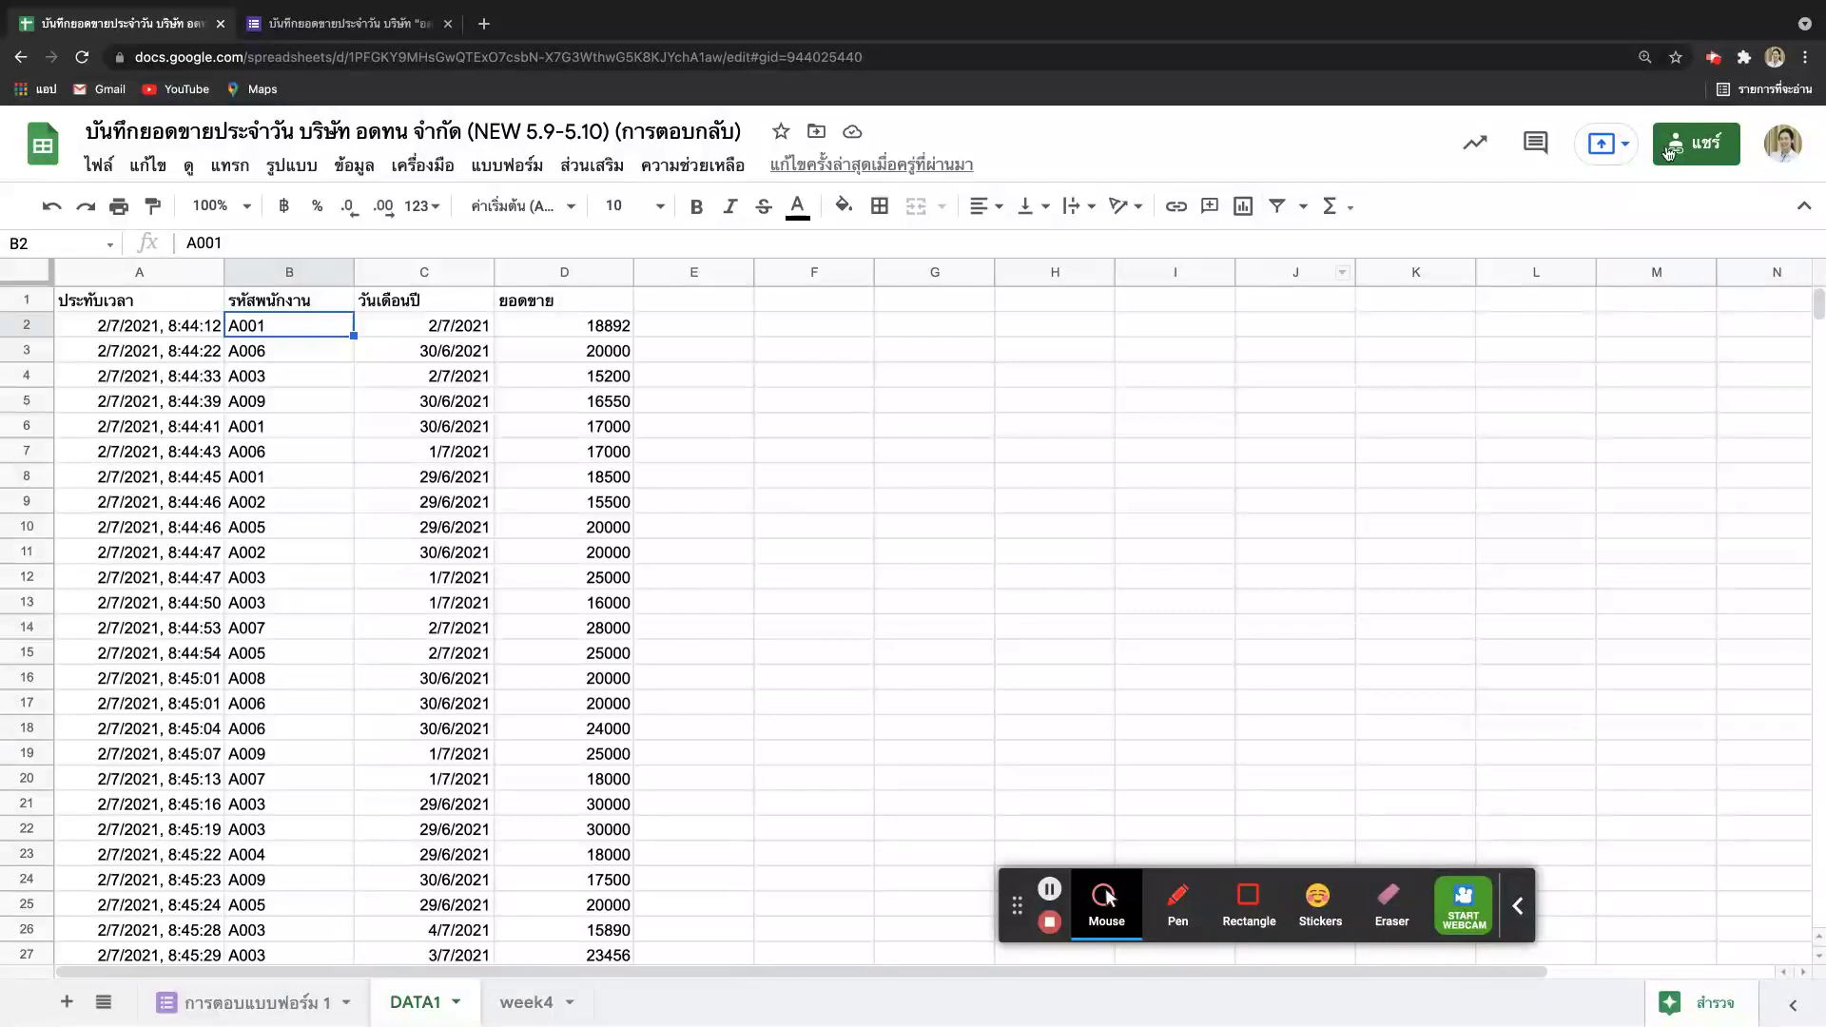
click(1804, 57)
click(1749, 264)
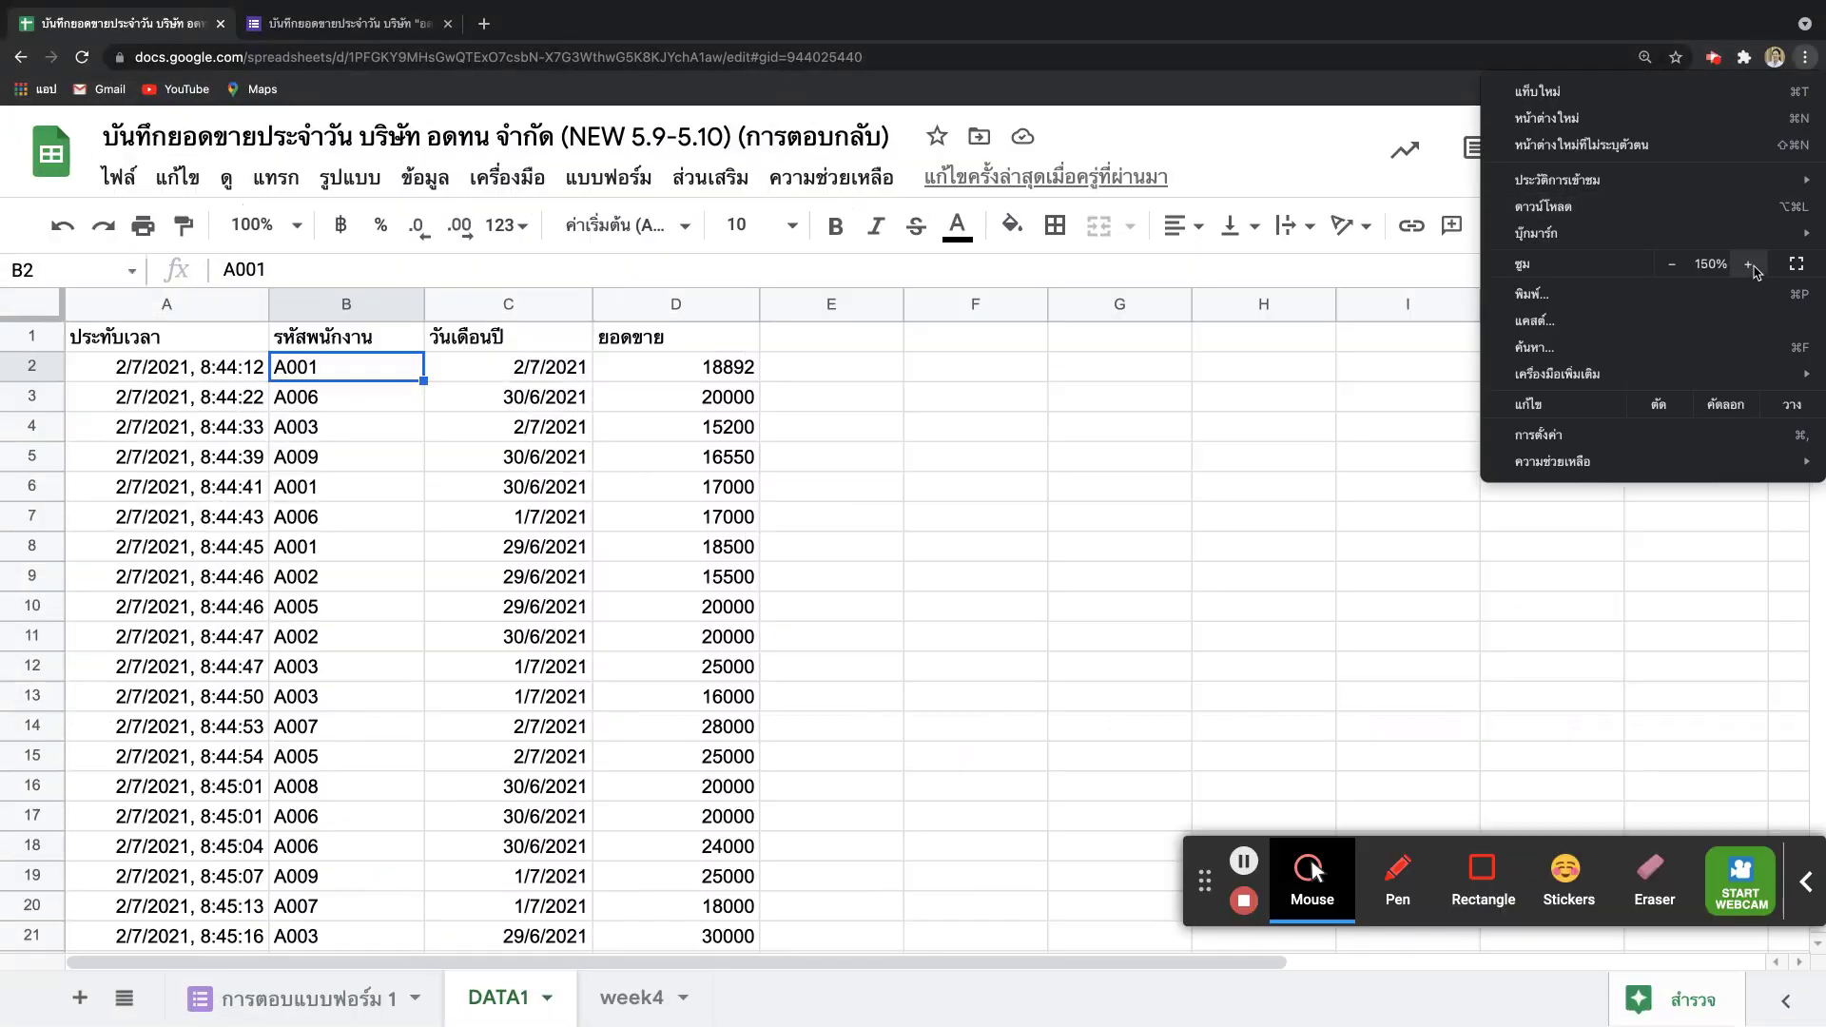
click(1750, 264)
click(399, 374)
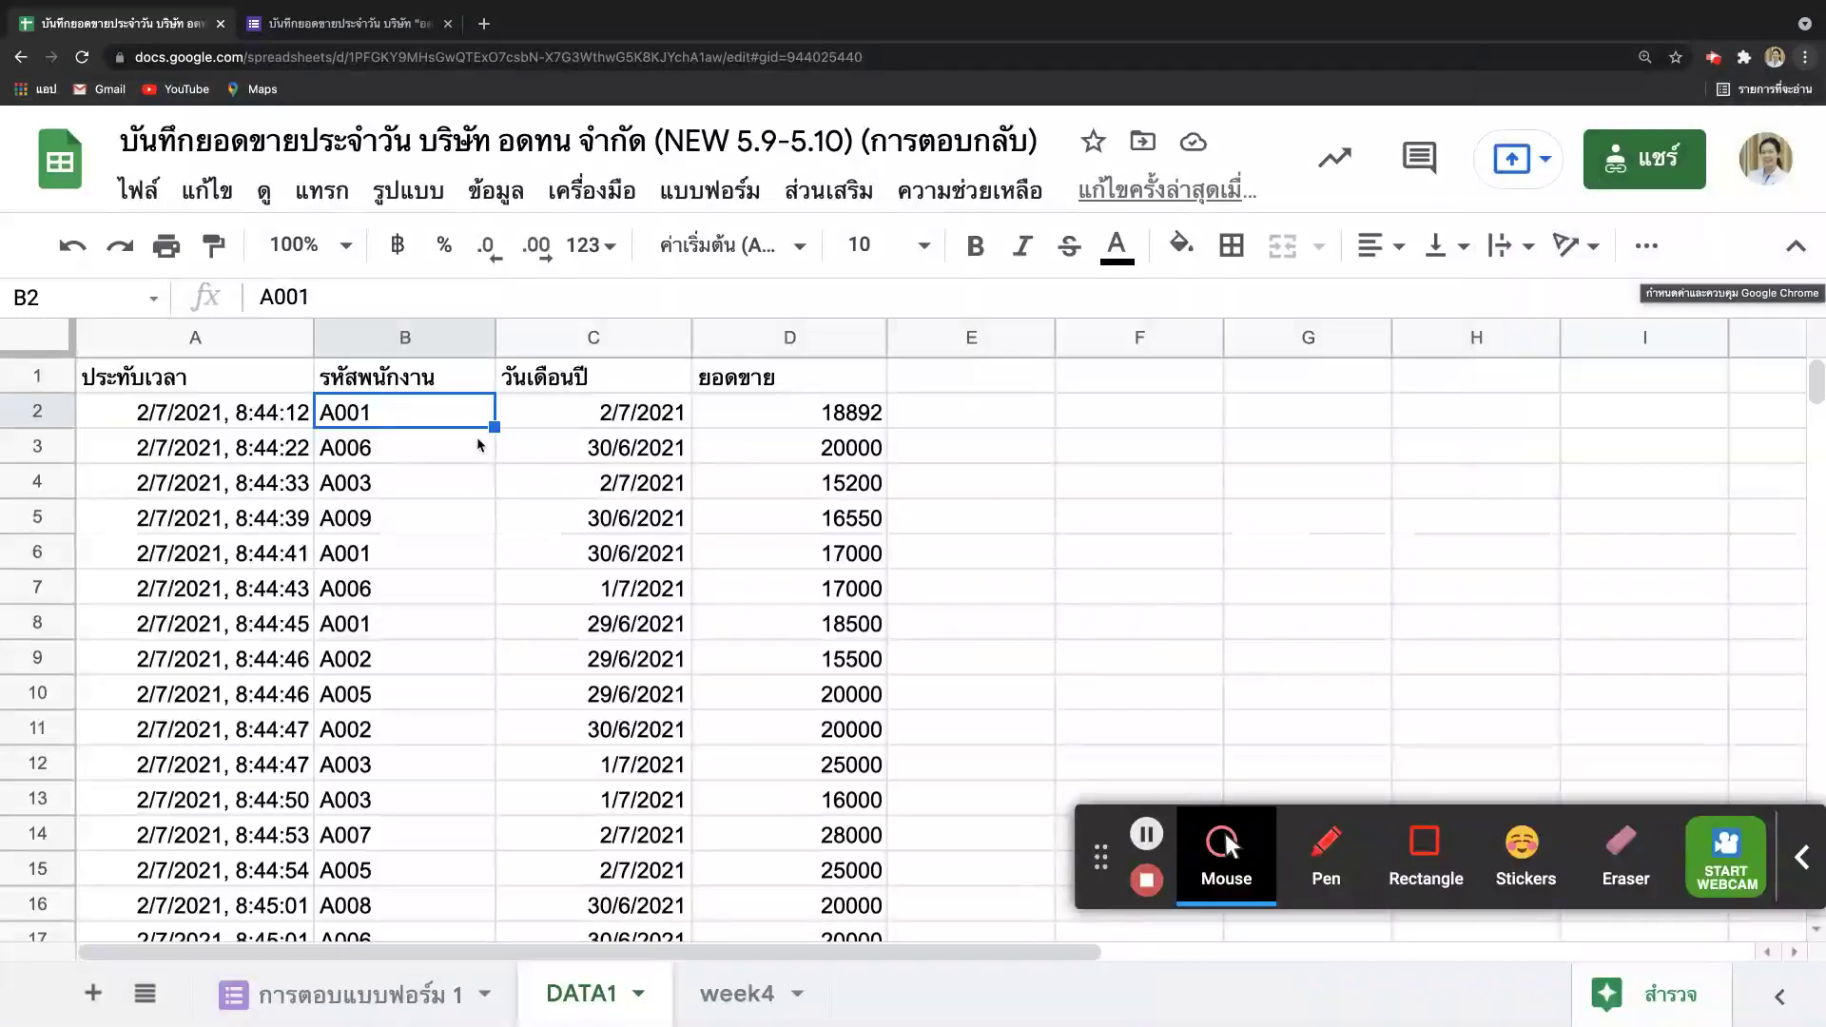
drag(457, 423, 605, 413)
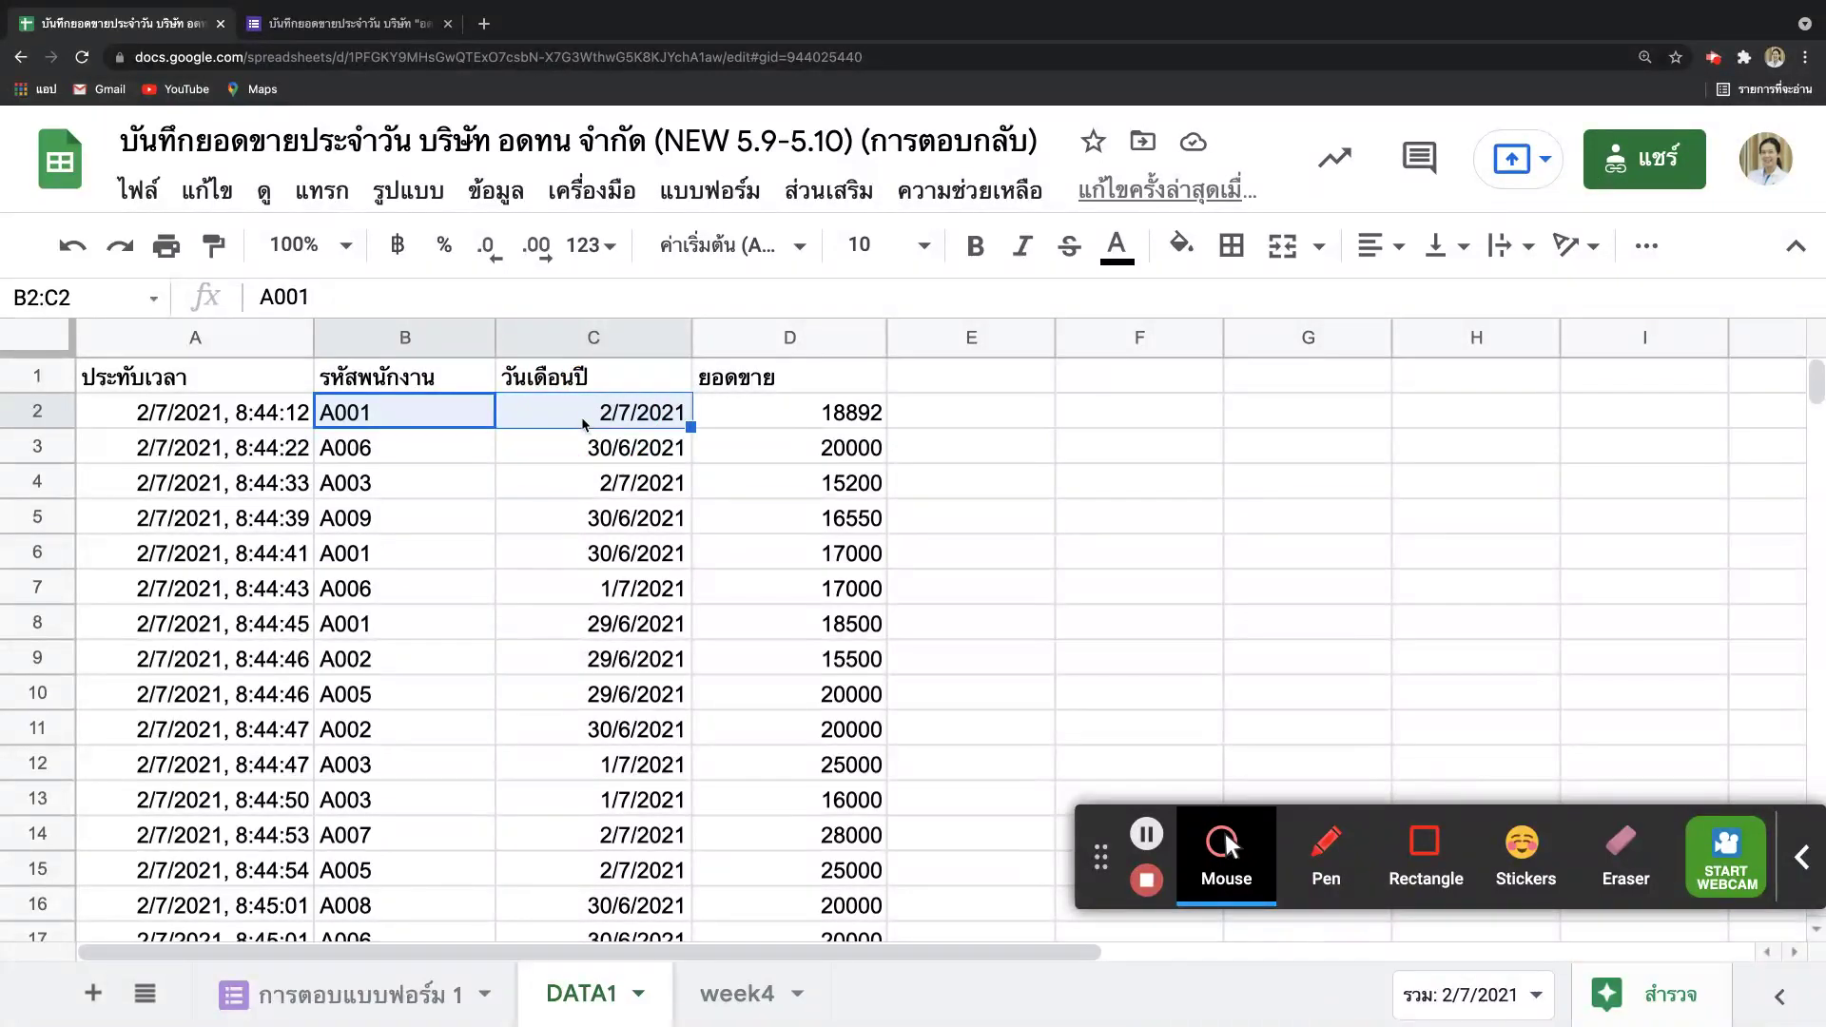
click(836, 424)
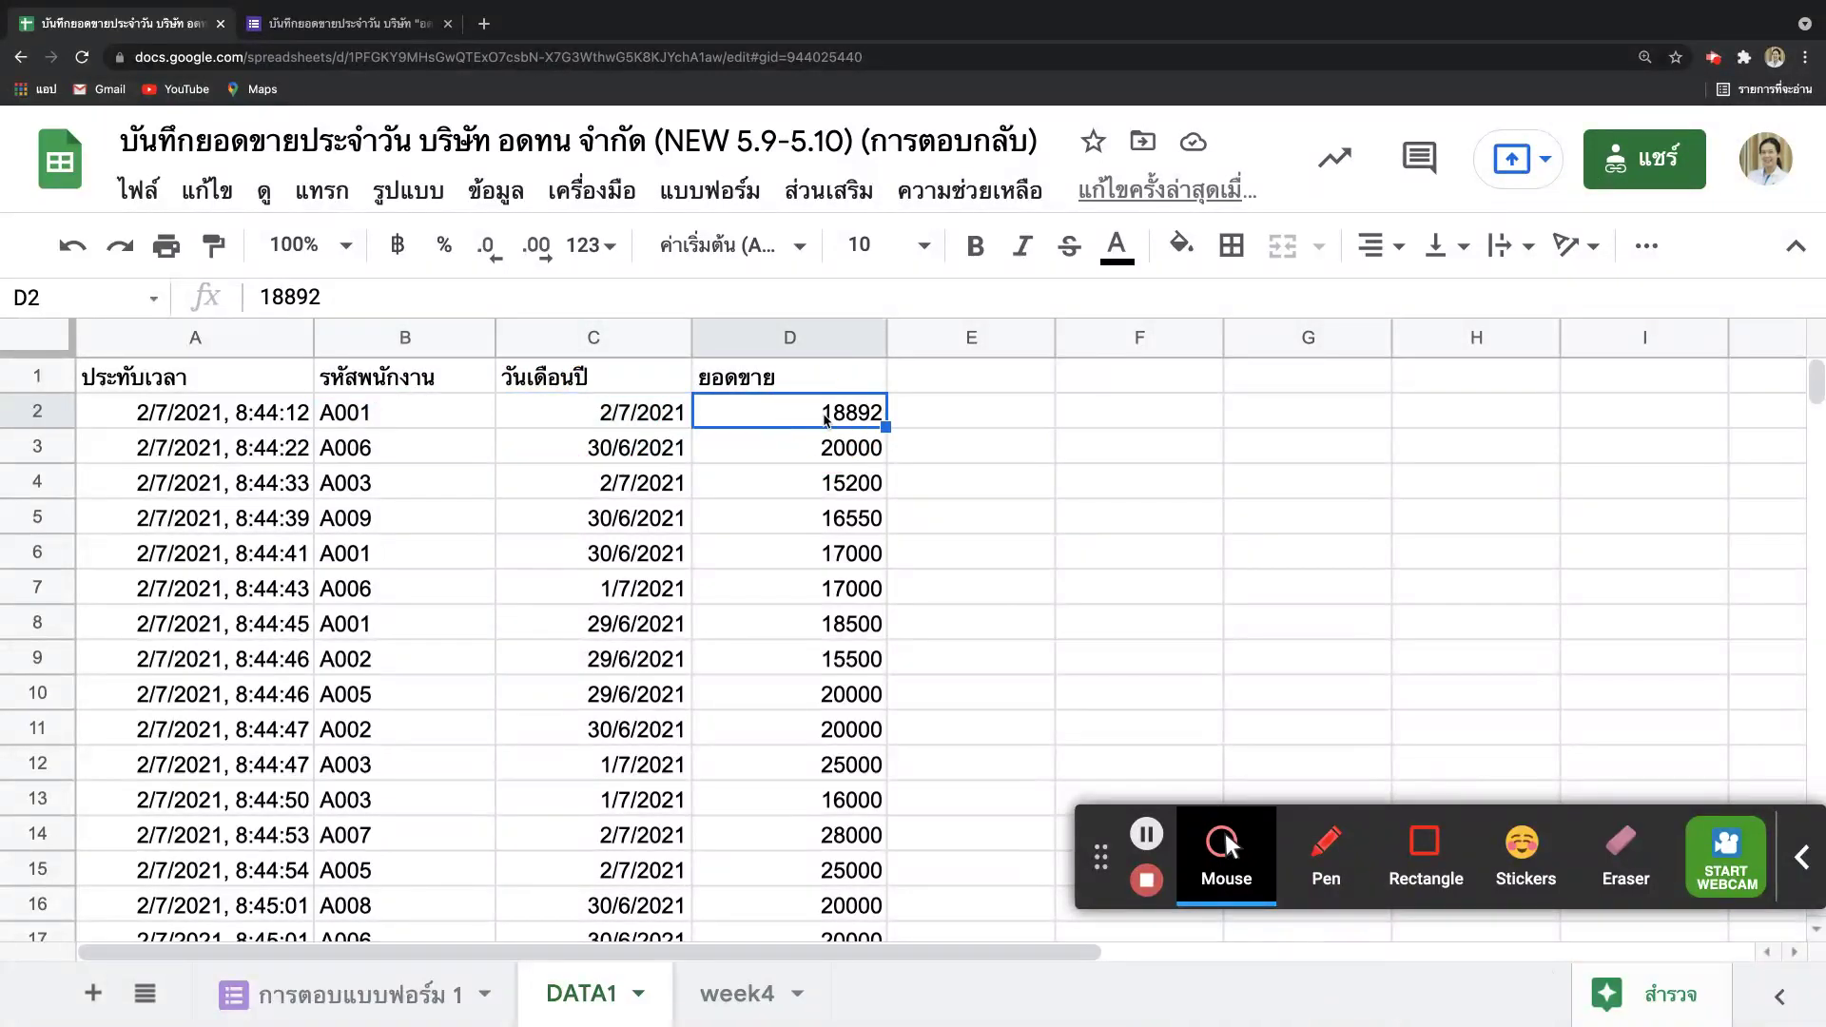
click(409, 563)
click(573, 557)
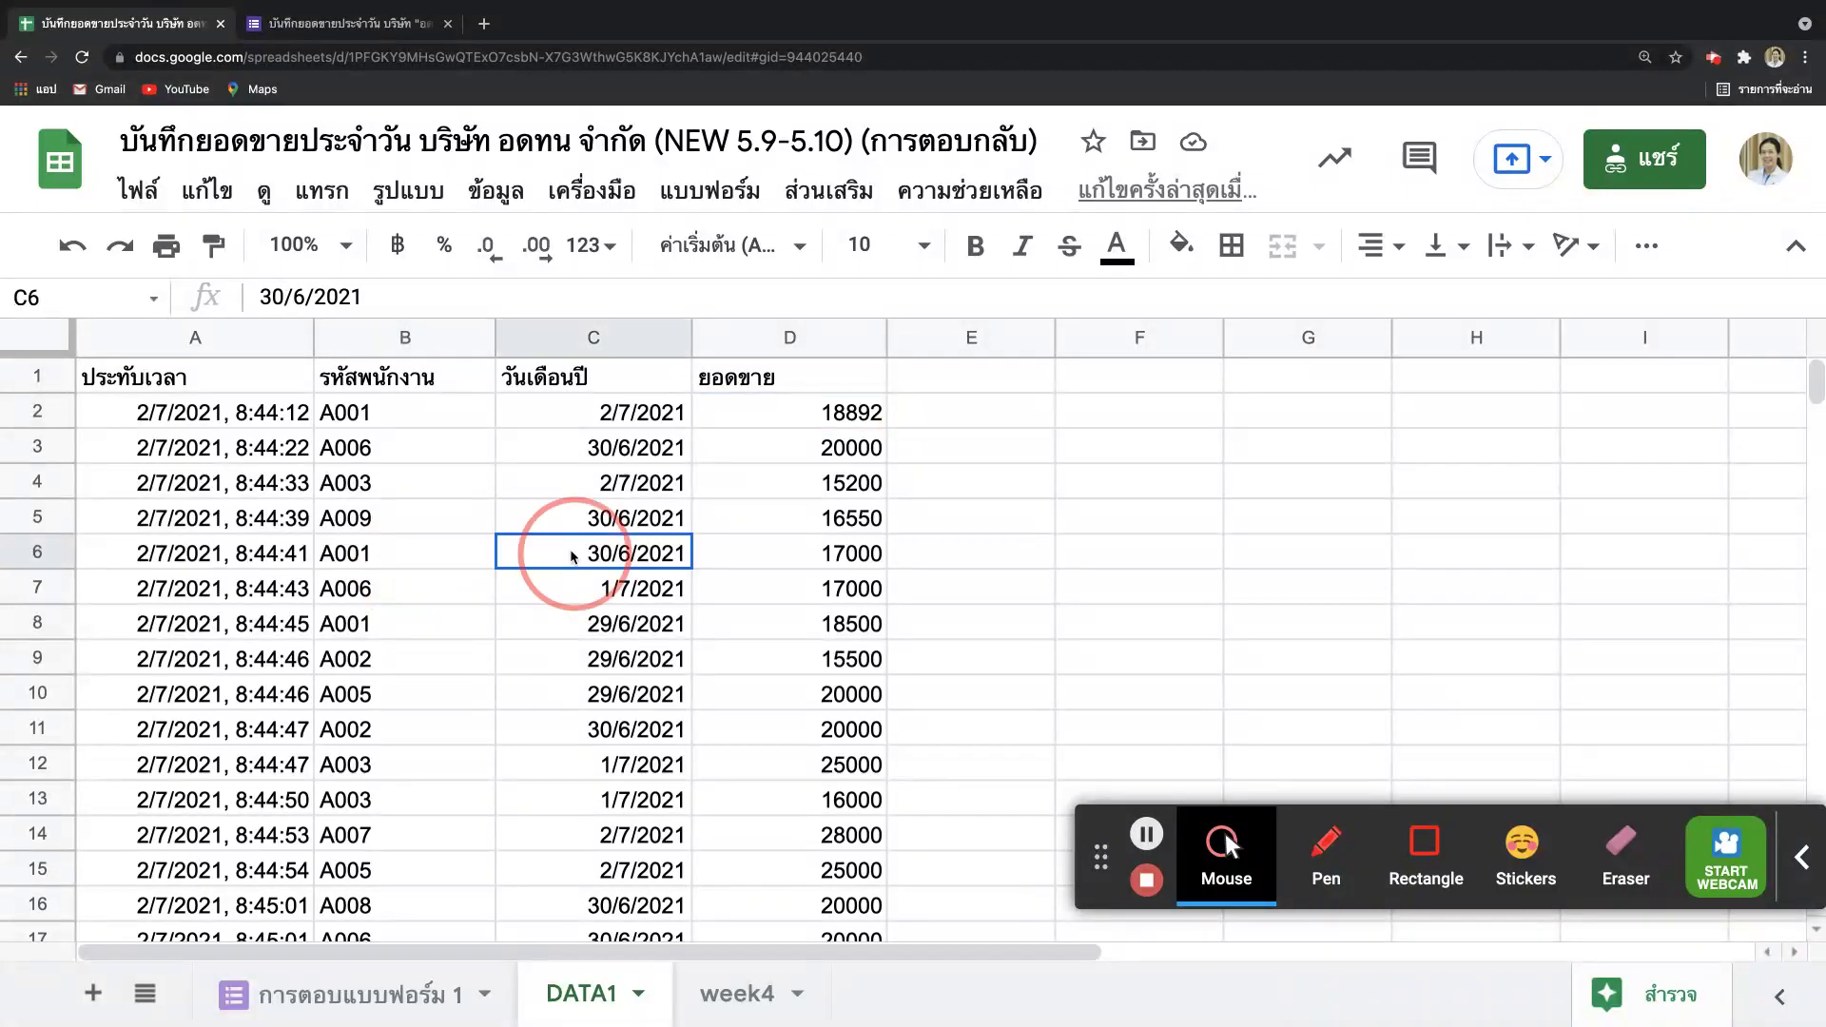
click(876, 559)
Step: Compare employee A001's repeated 30/6/2021 sales entries in rows 30 and 34 of DATA1
scroll(473, 724, down, 5)
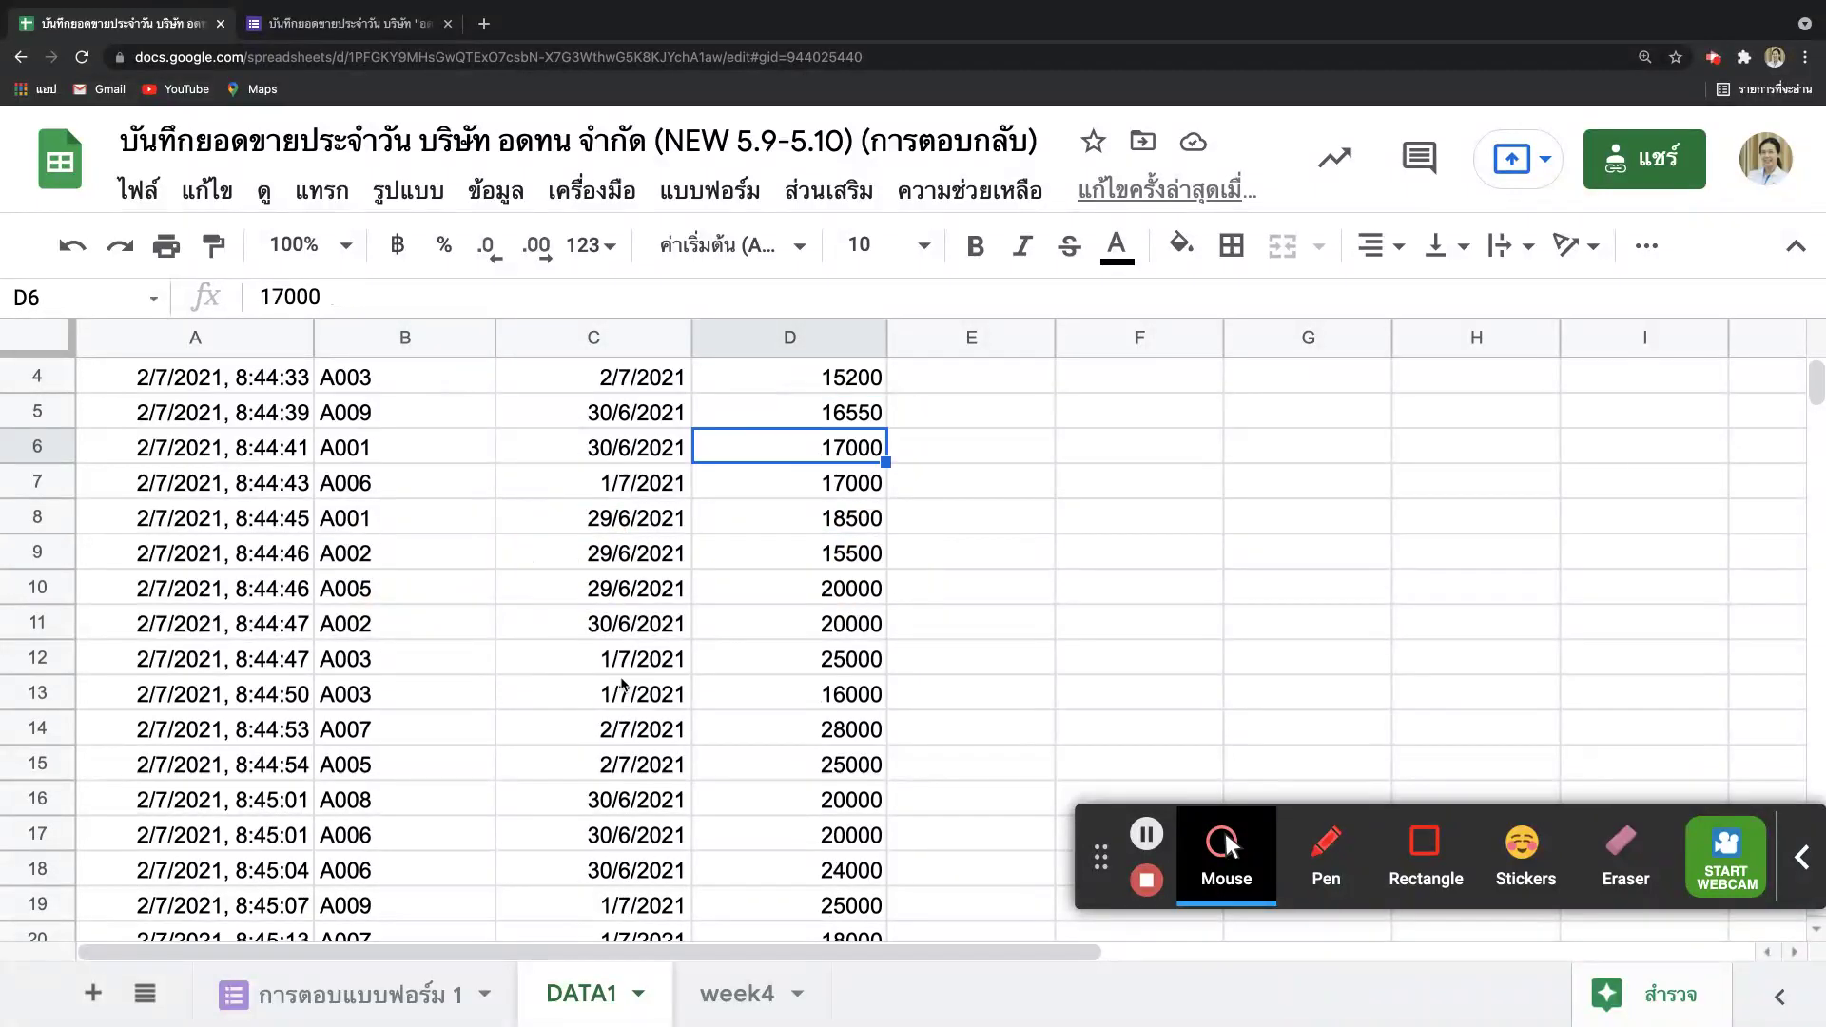
scroll(473, 725, down, 3)
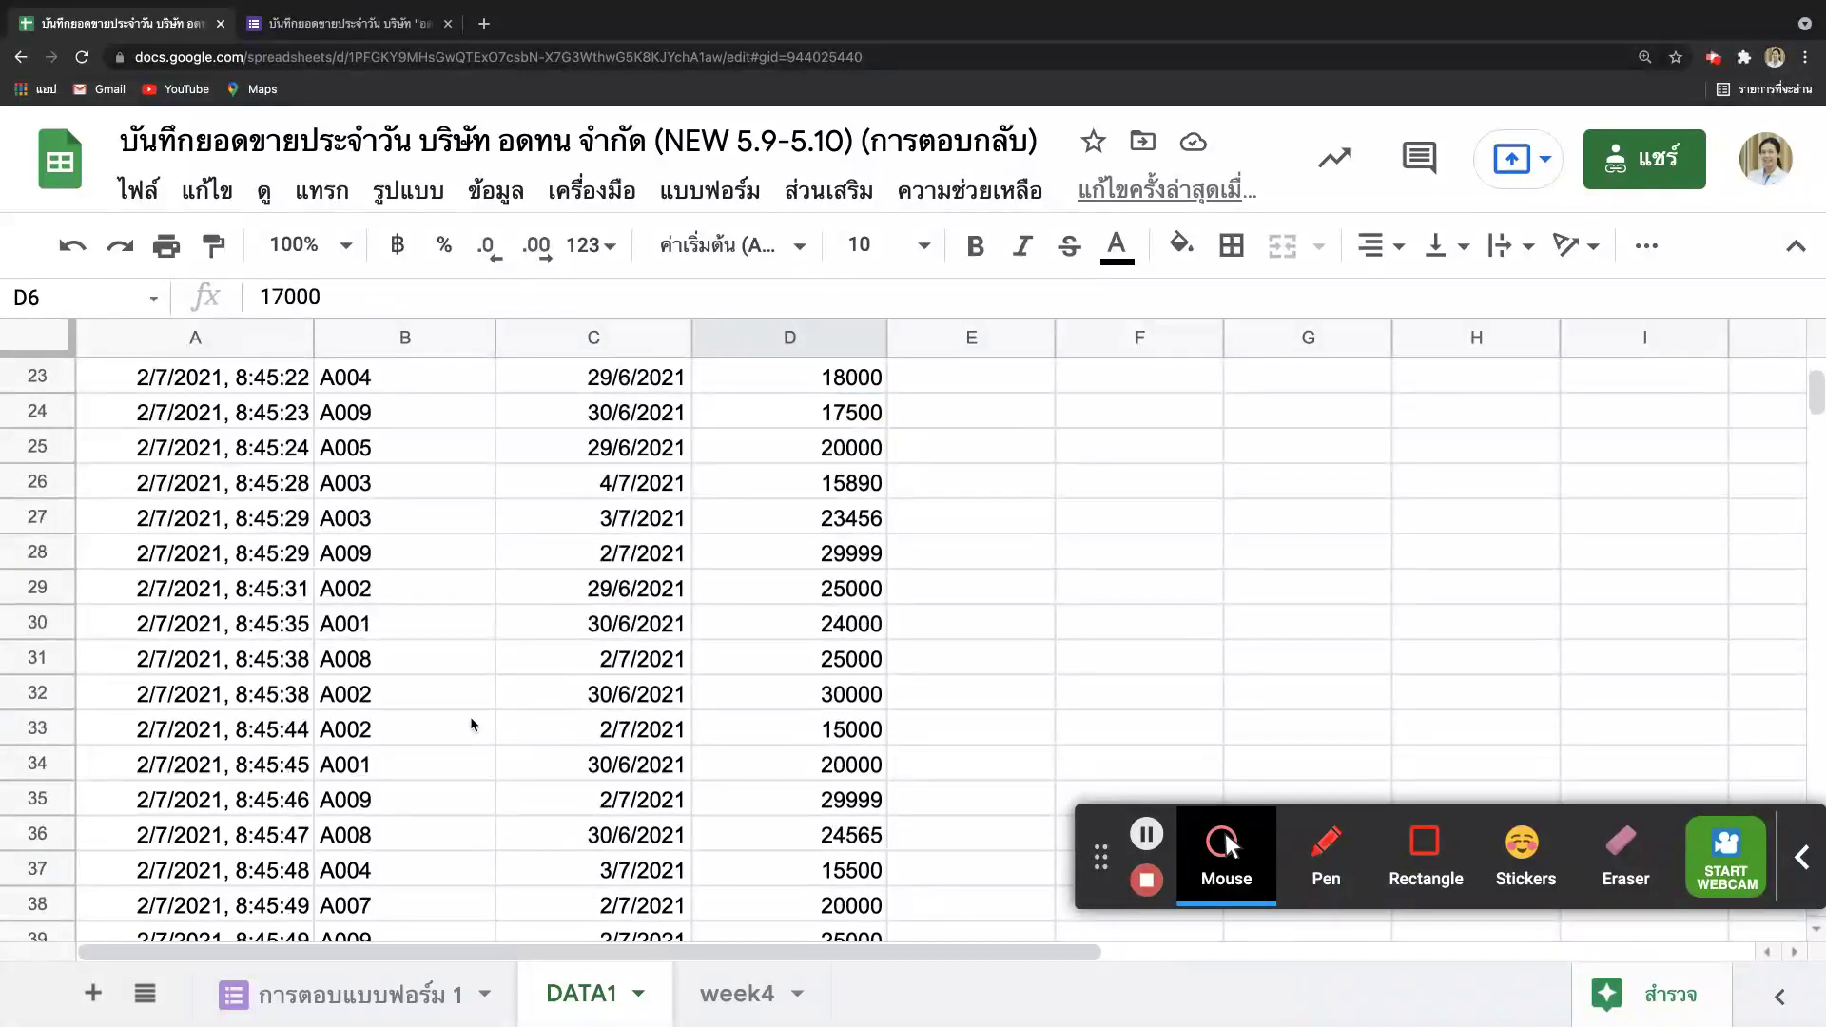
click(433, 635)
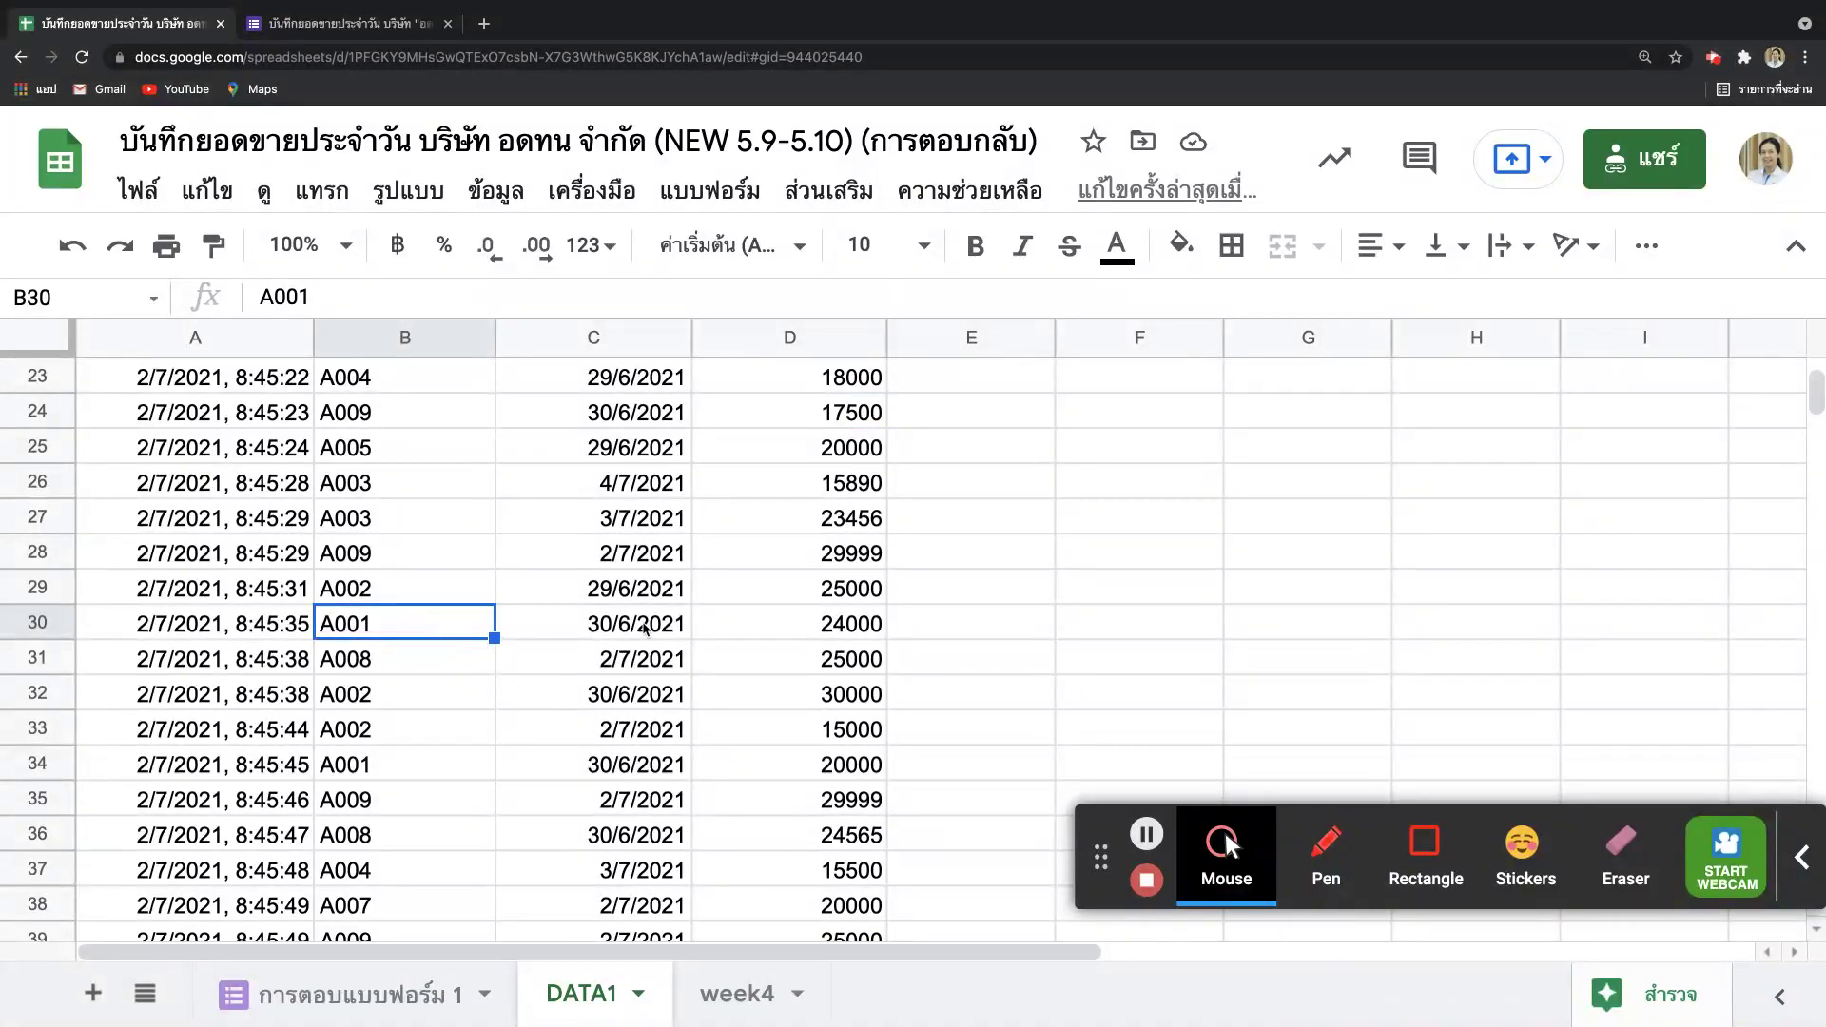
click(644, 627)
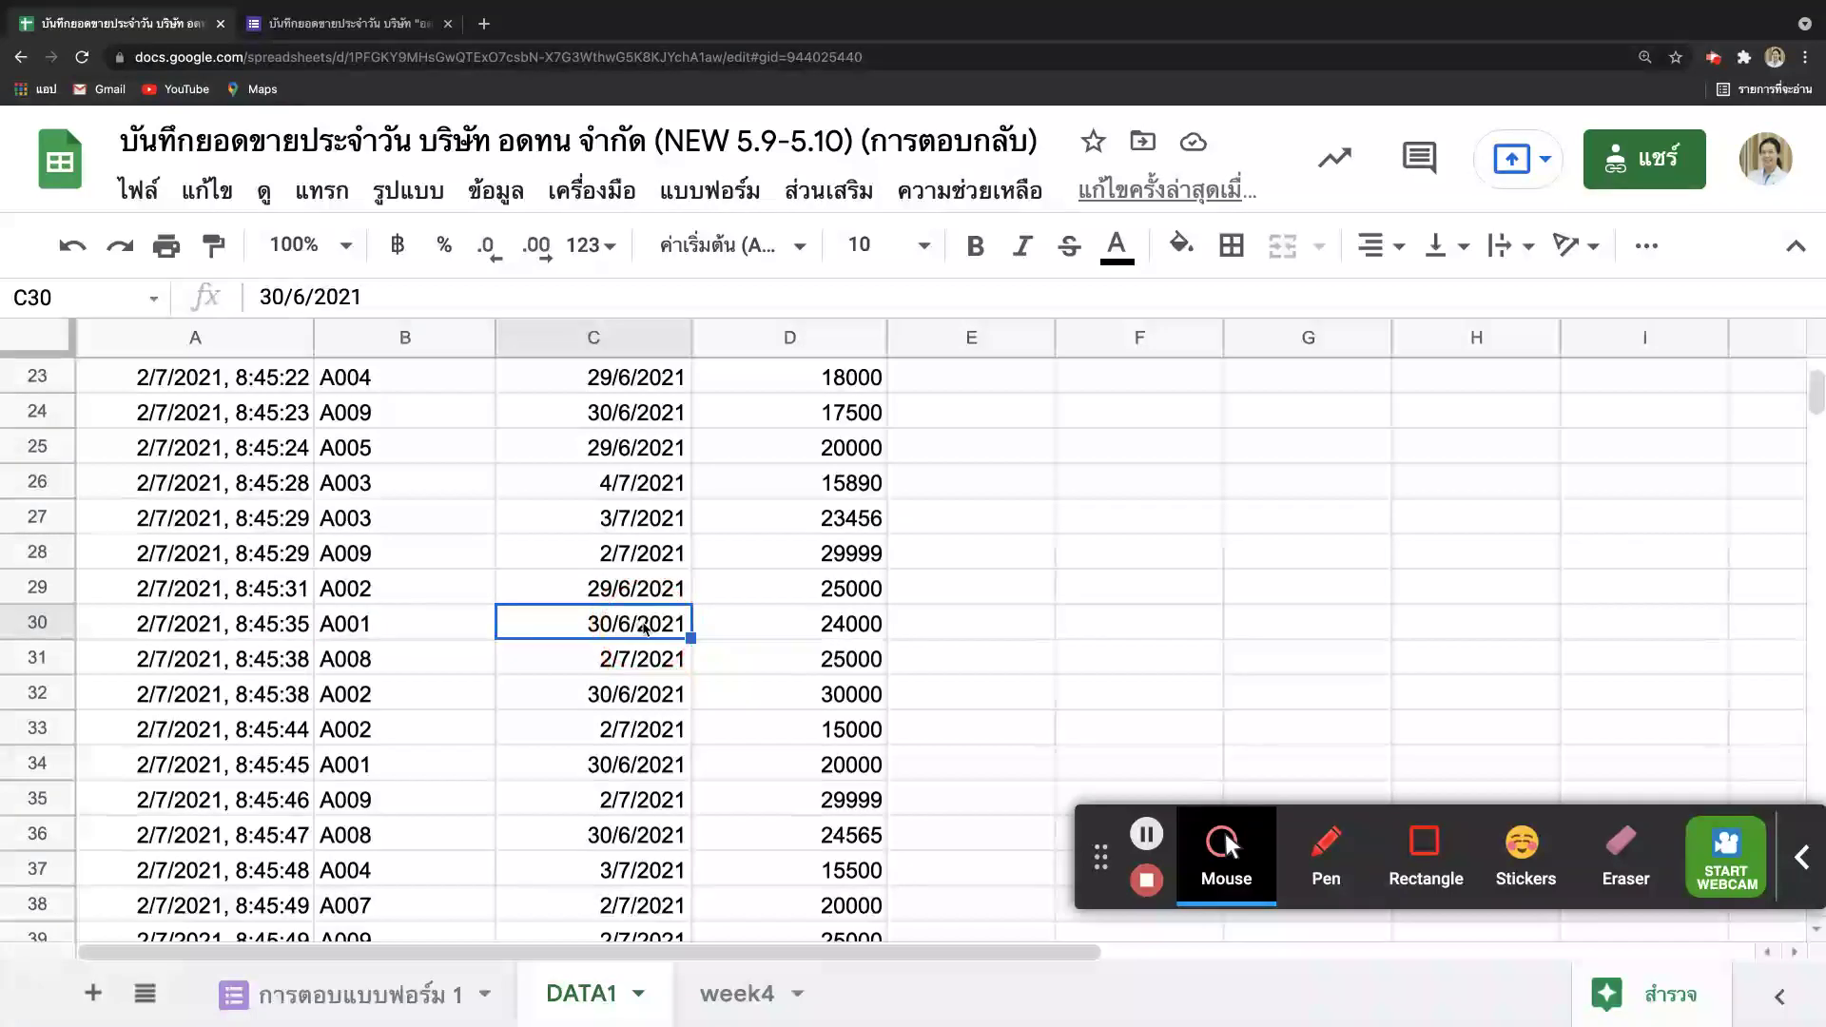
click(447, 635)
click(658, 634)
click(432, 772)
click(627, 770)
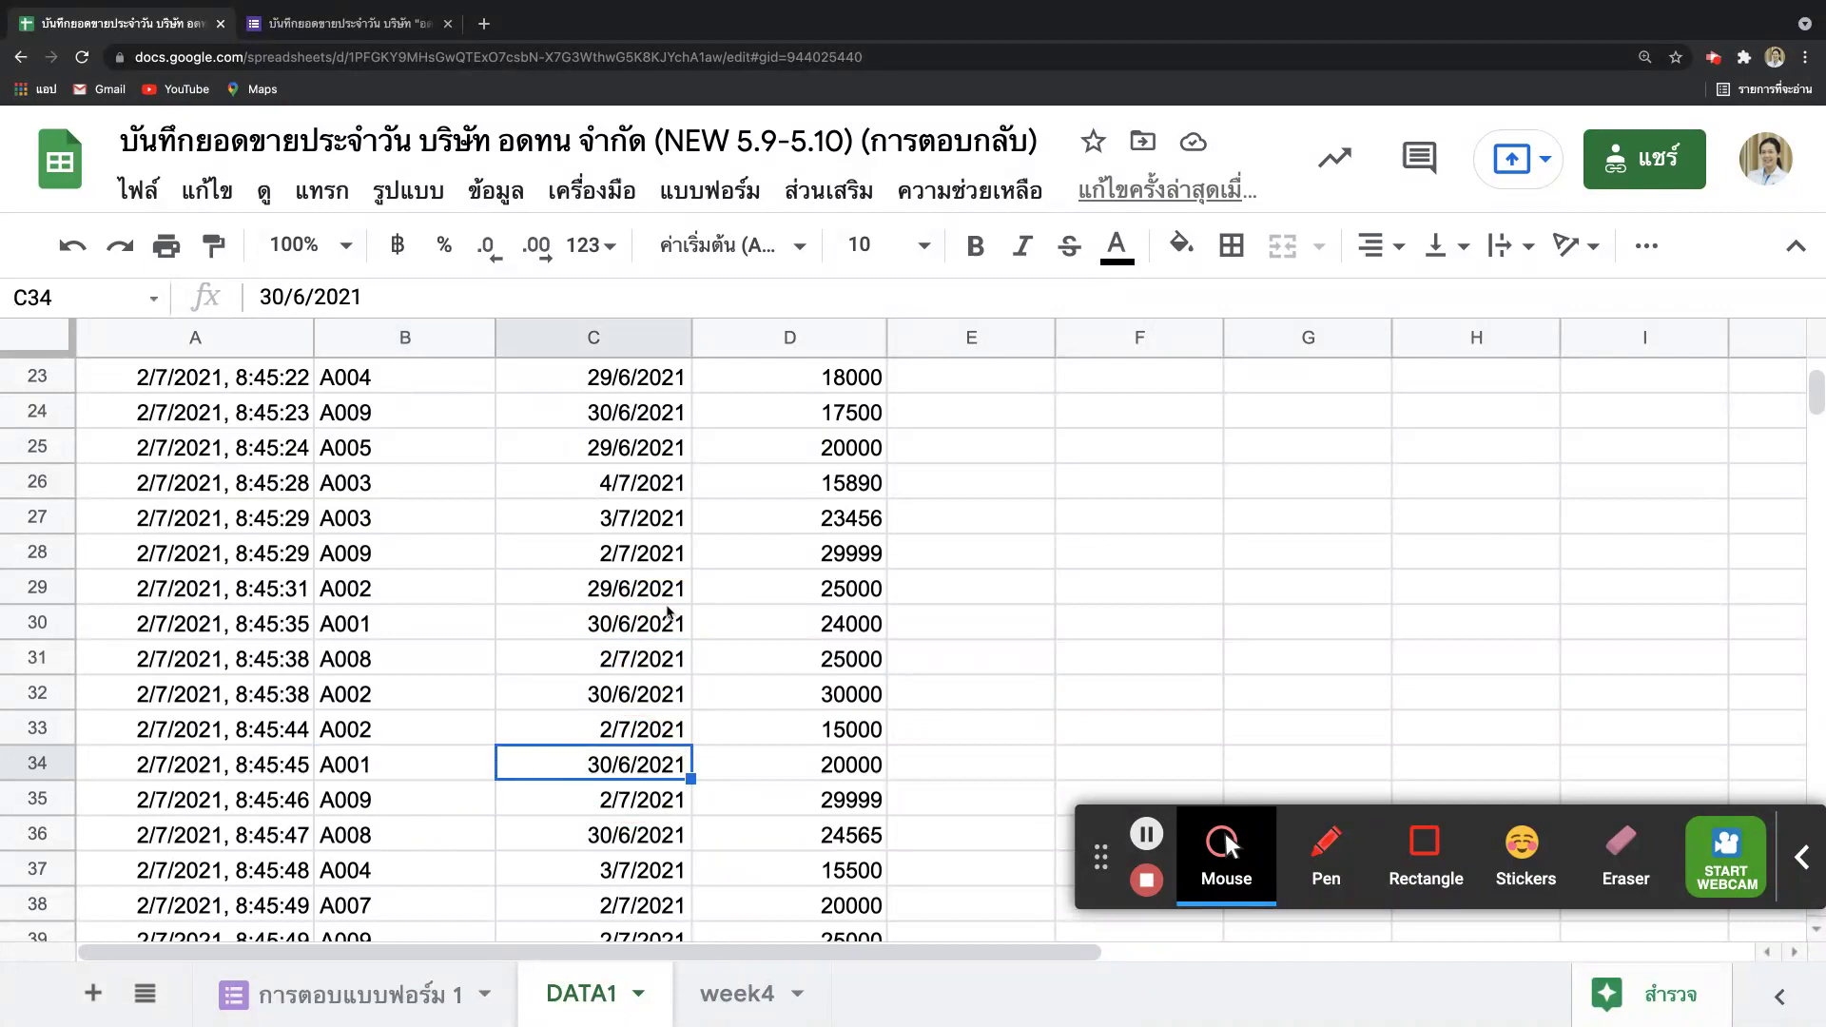
click(654, 630)
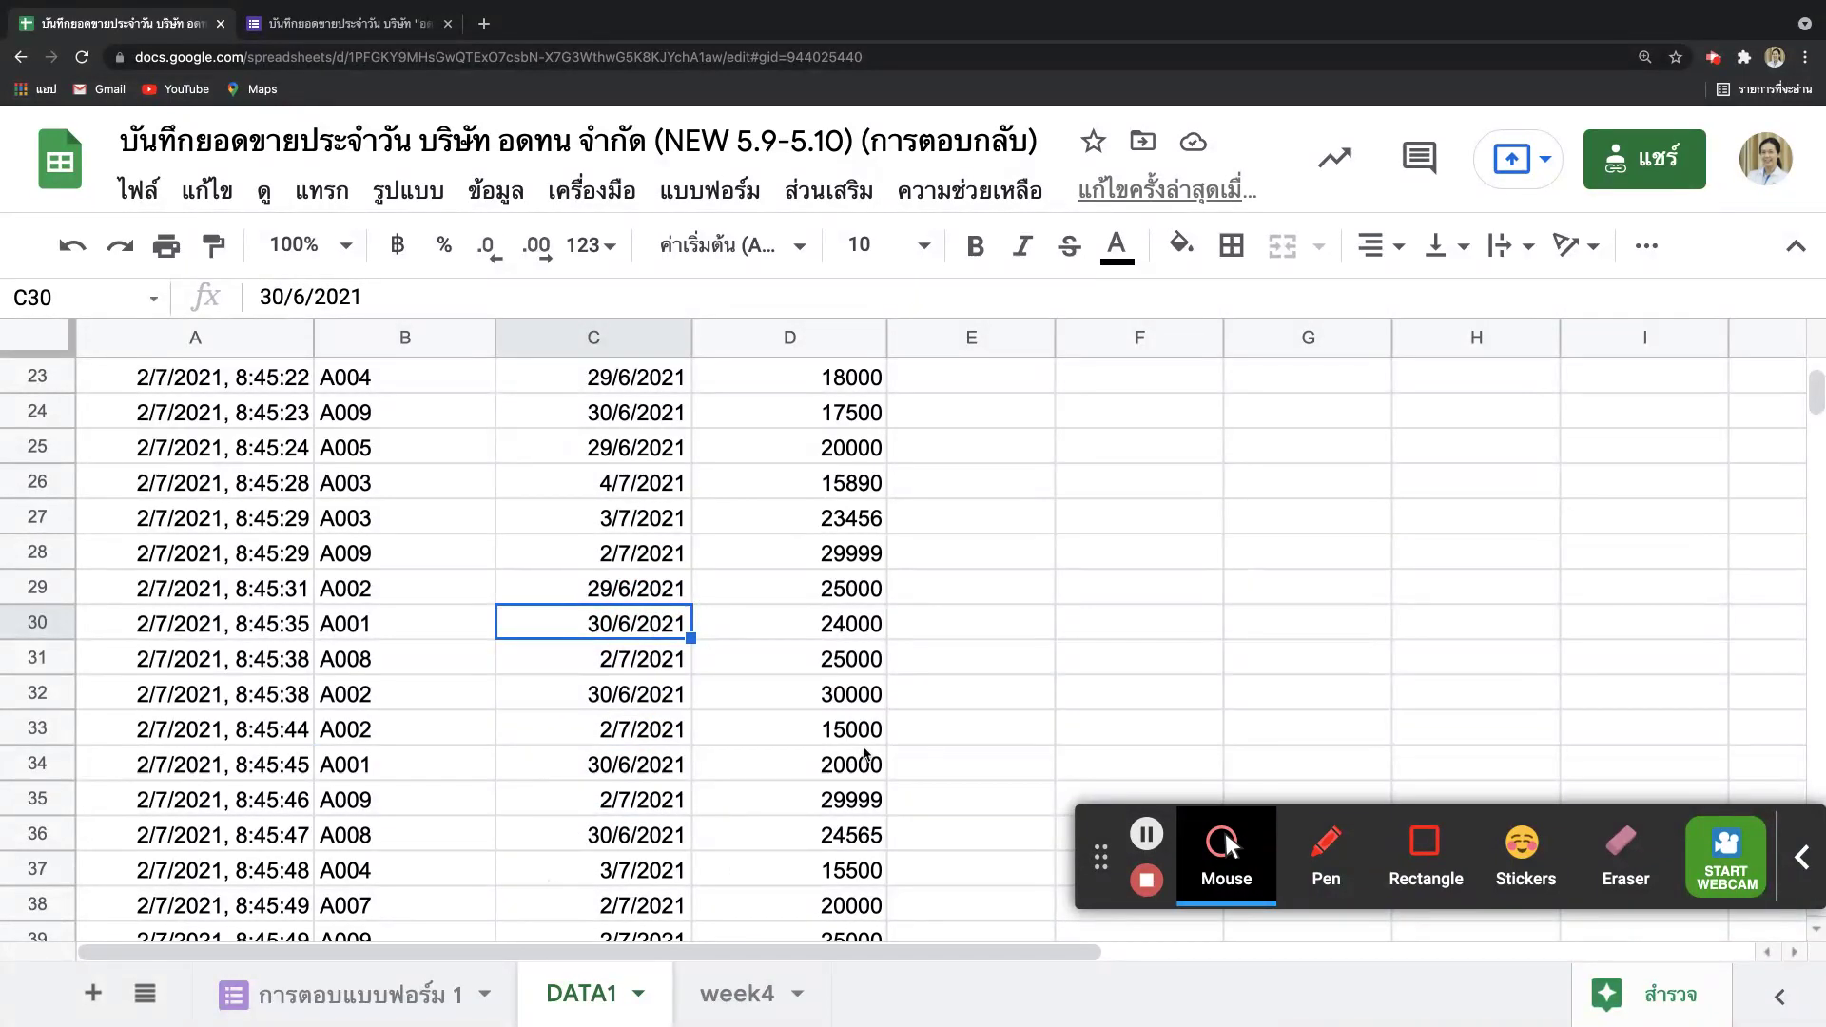
scroll(861, 756, up, 8)
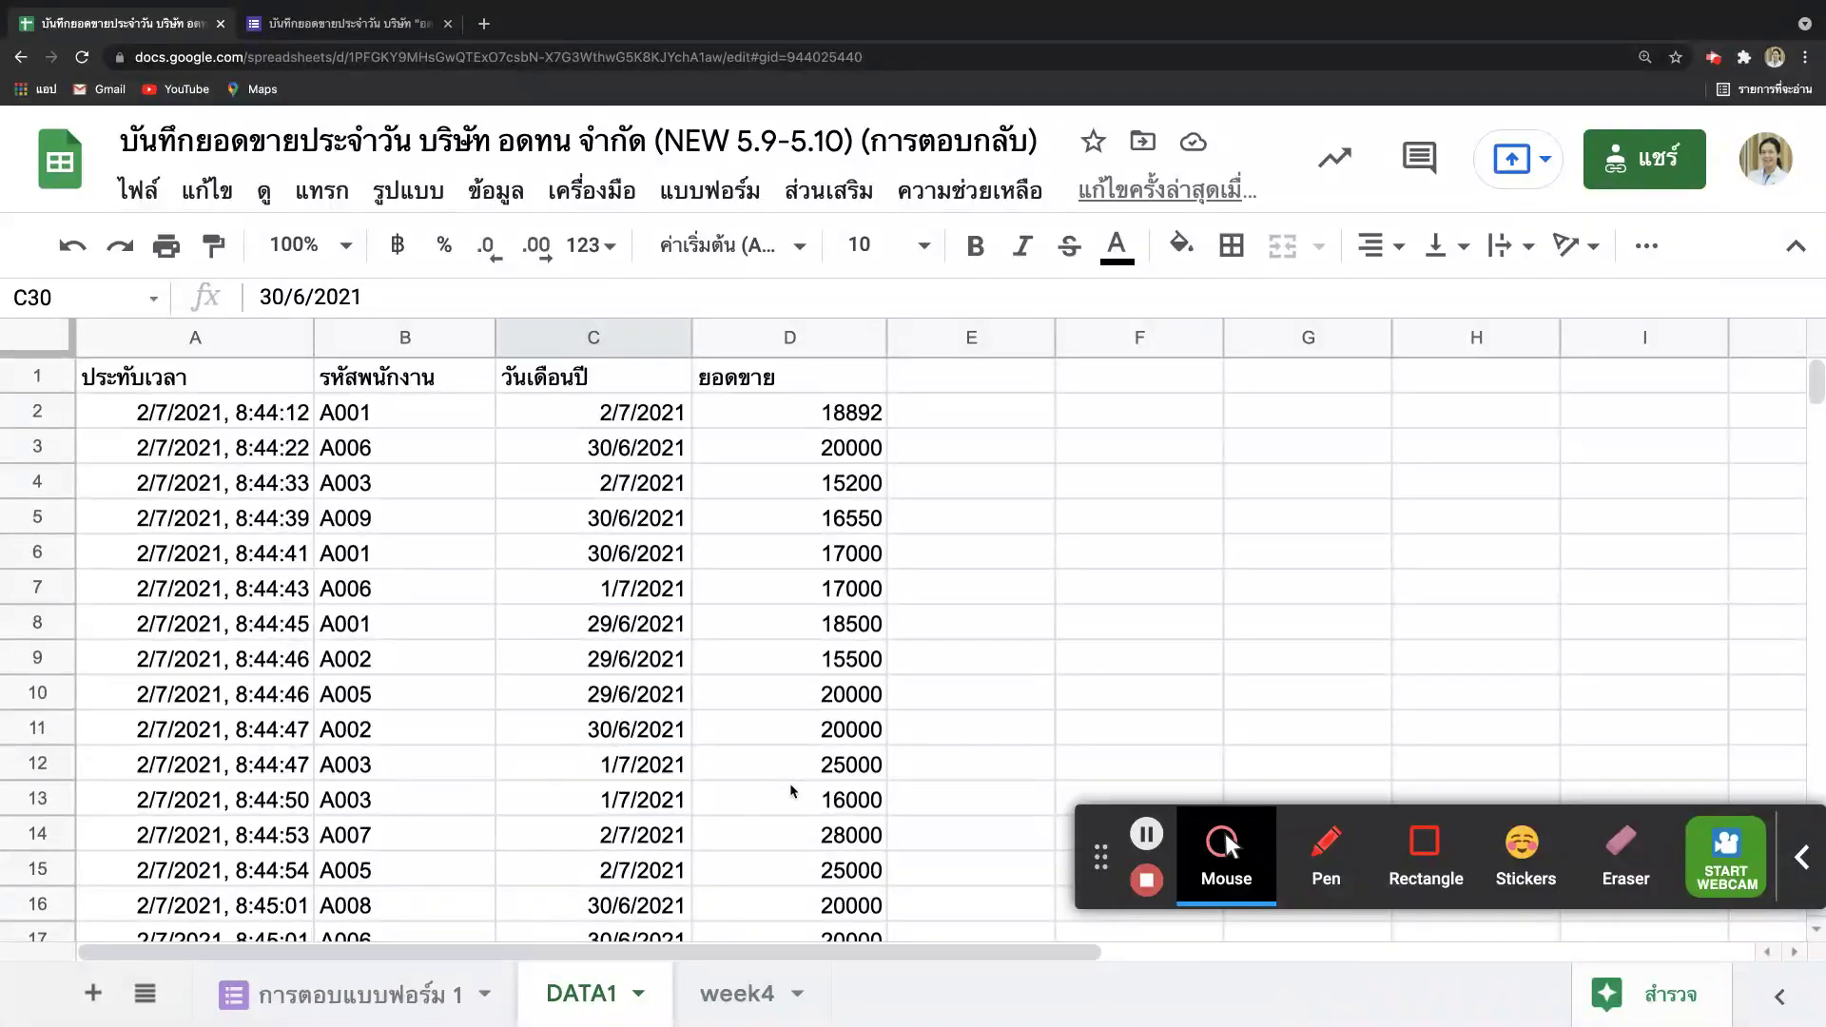
click(1807, 57)
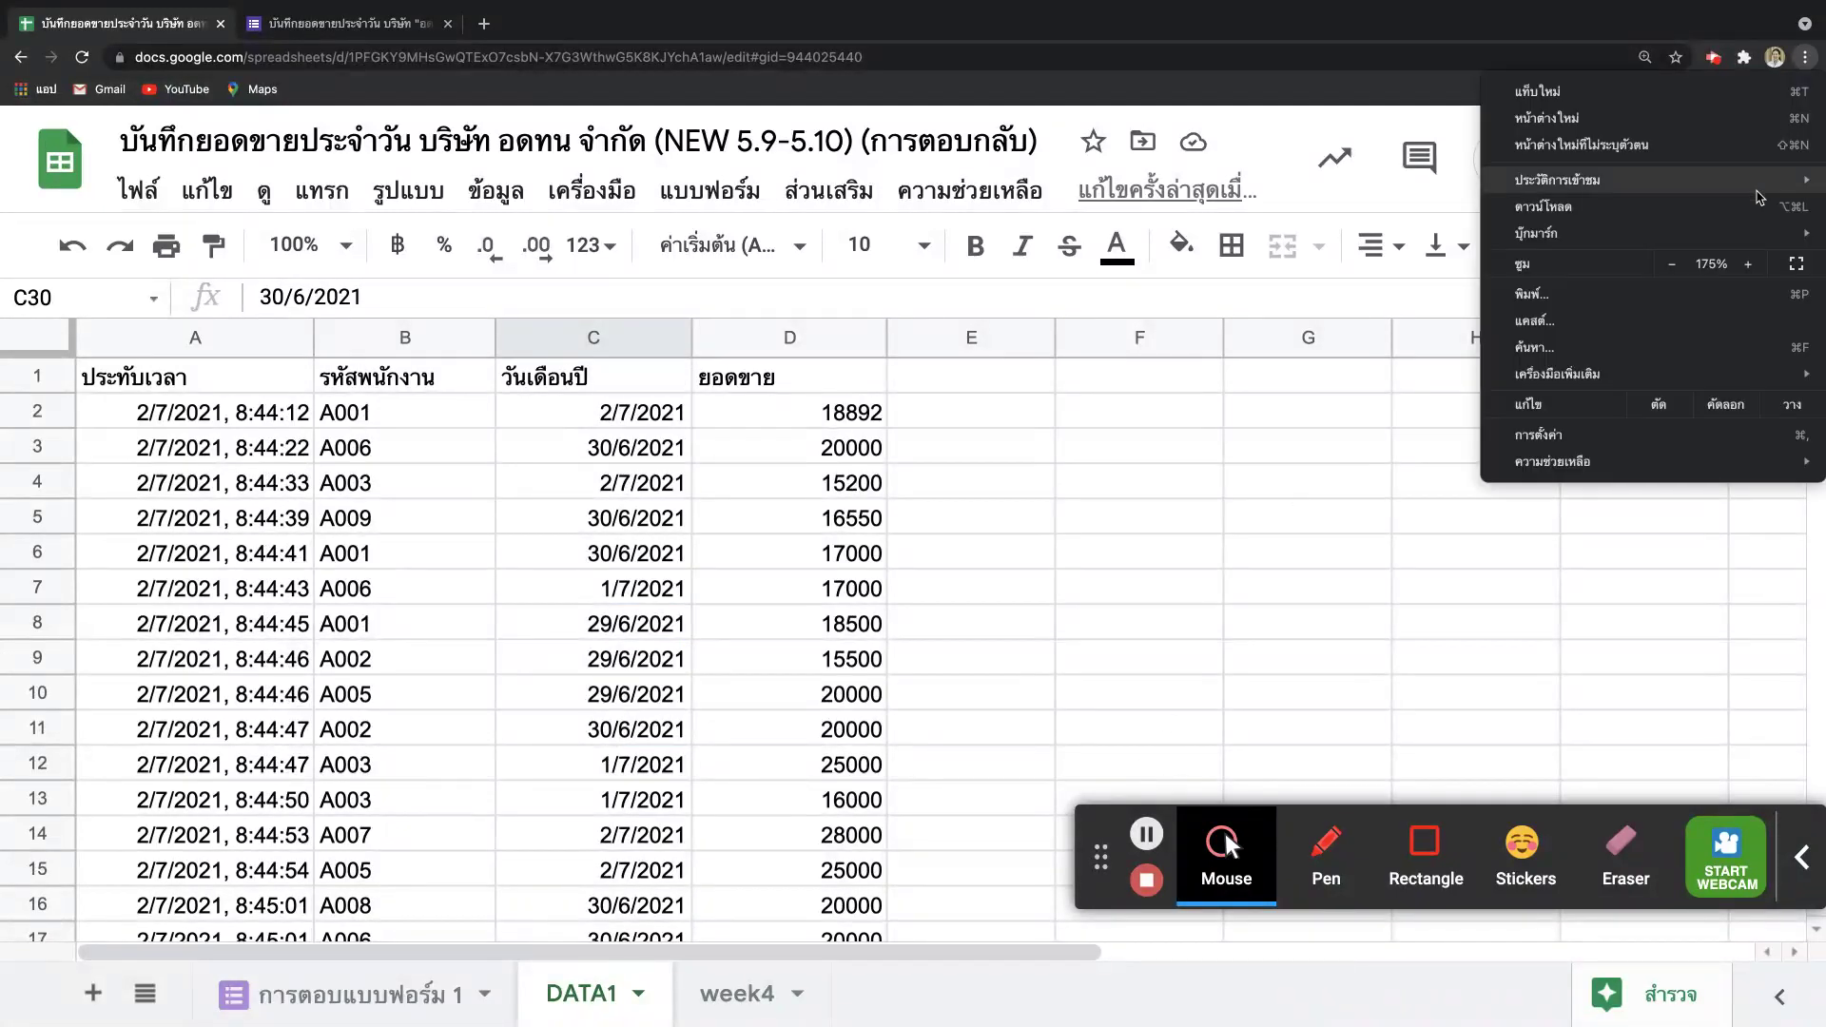
click(1672, 264)
click(1674, 264)
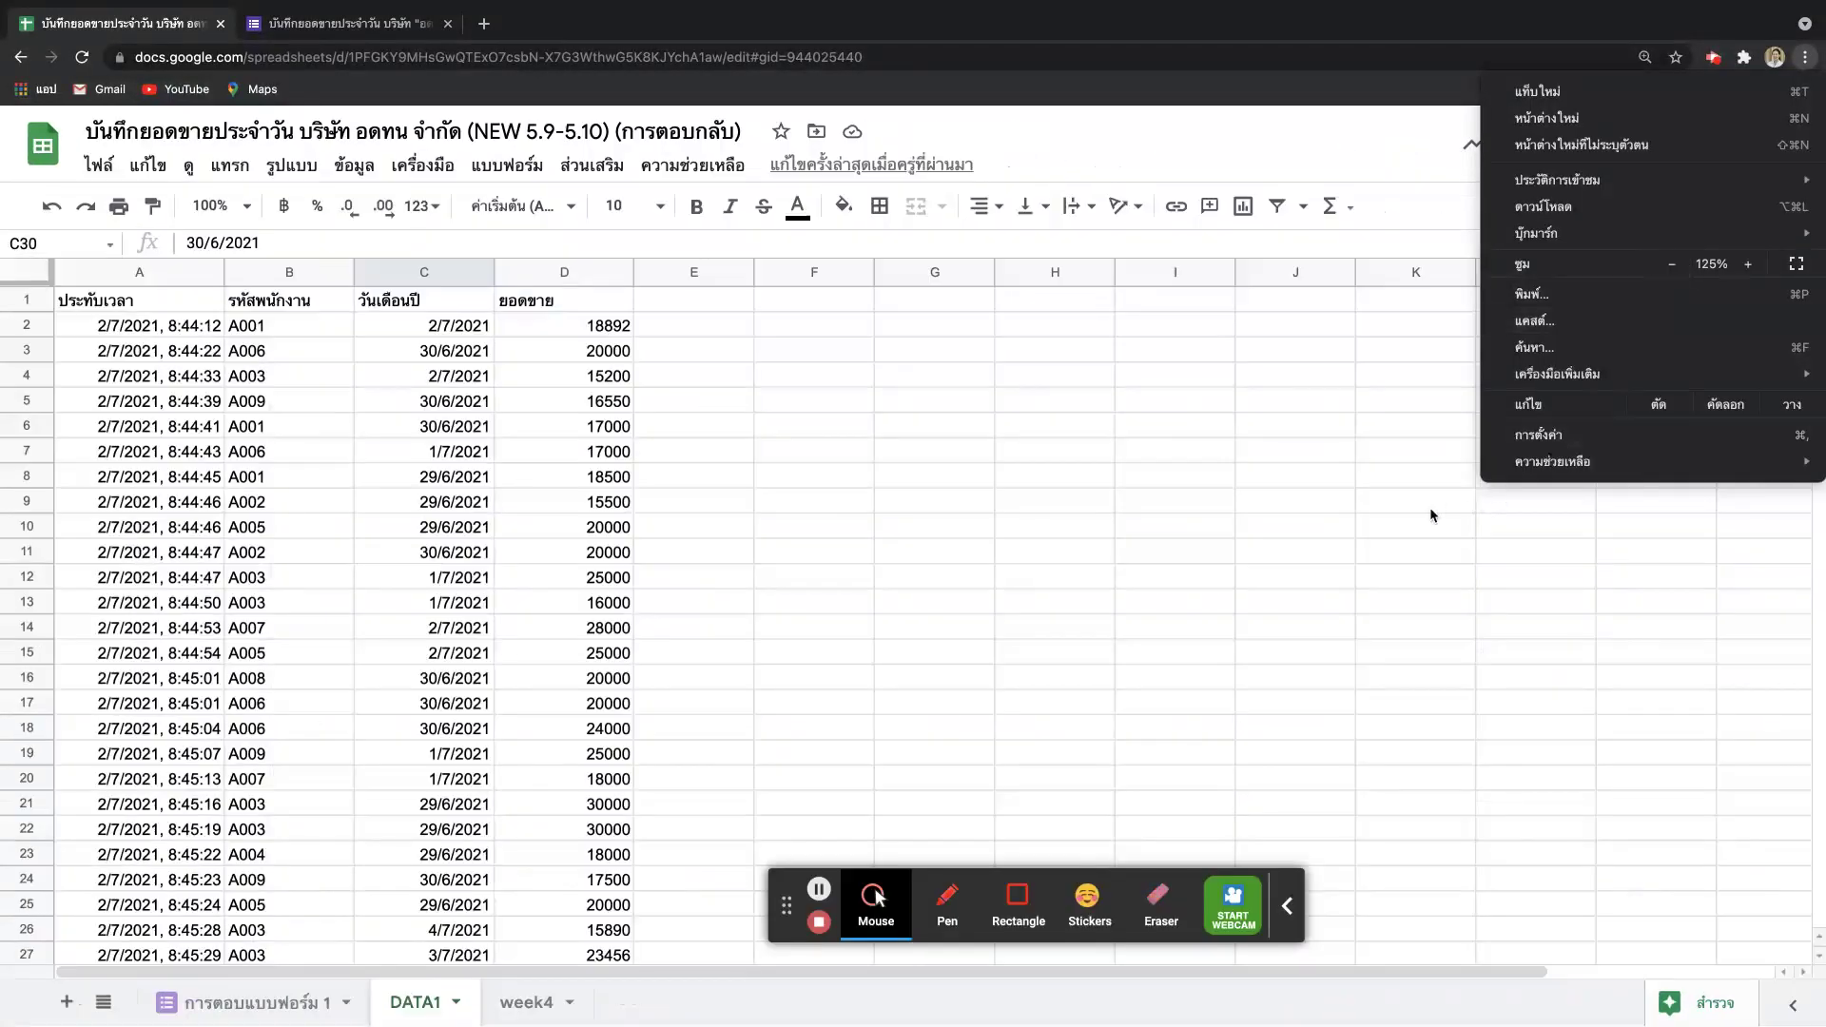
click(1200, 551)
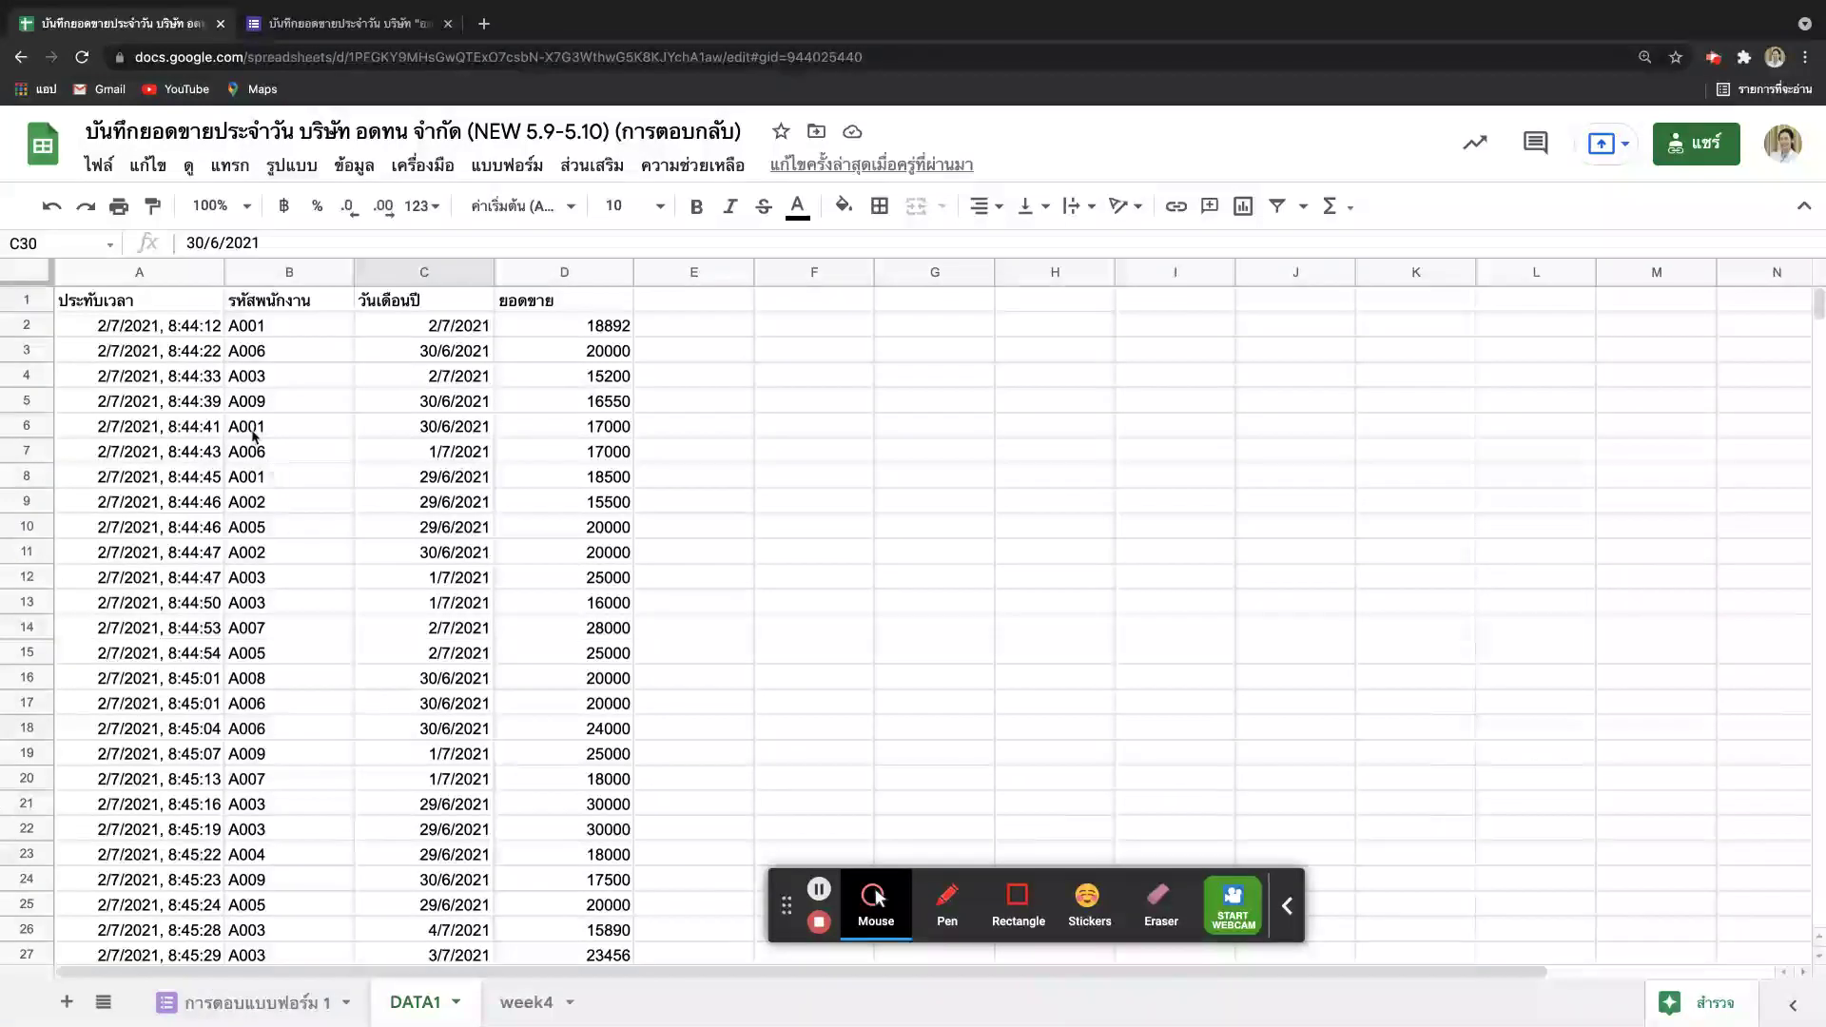
Step: Start a new pivot table and set its data range to DATA1!B2:D120
click(354, 169)
click(432, 513)
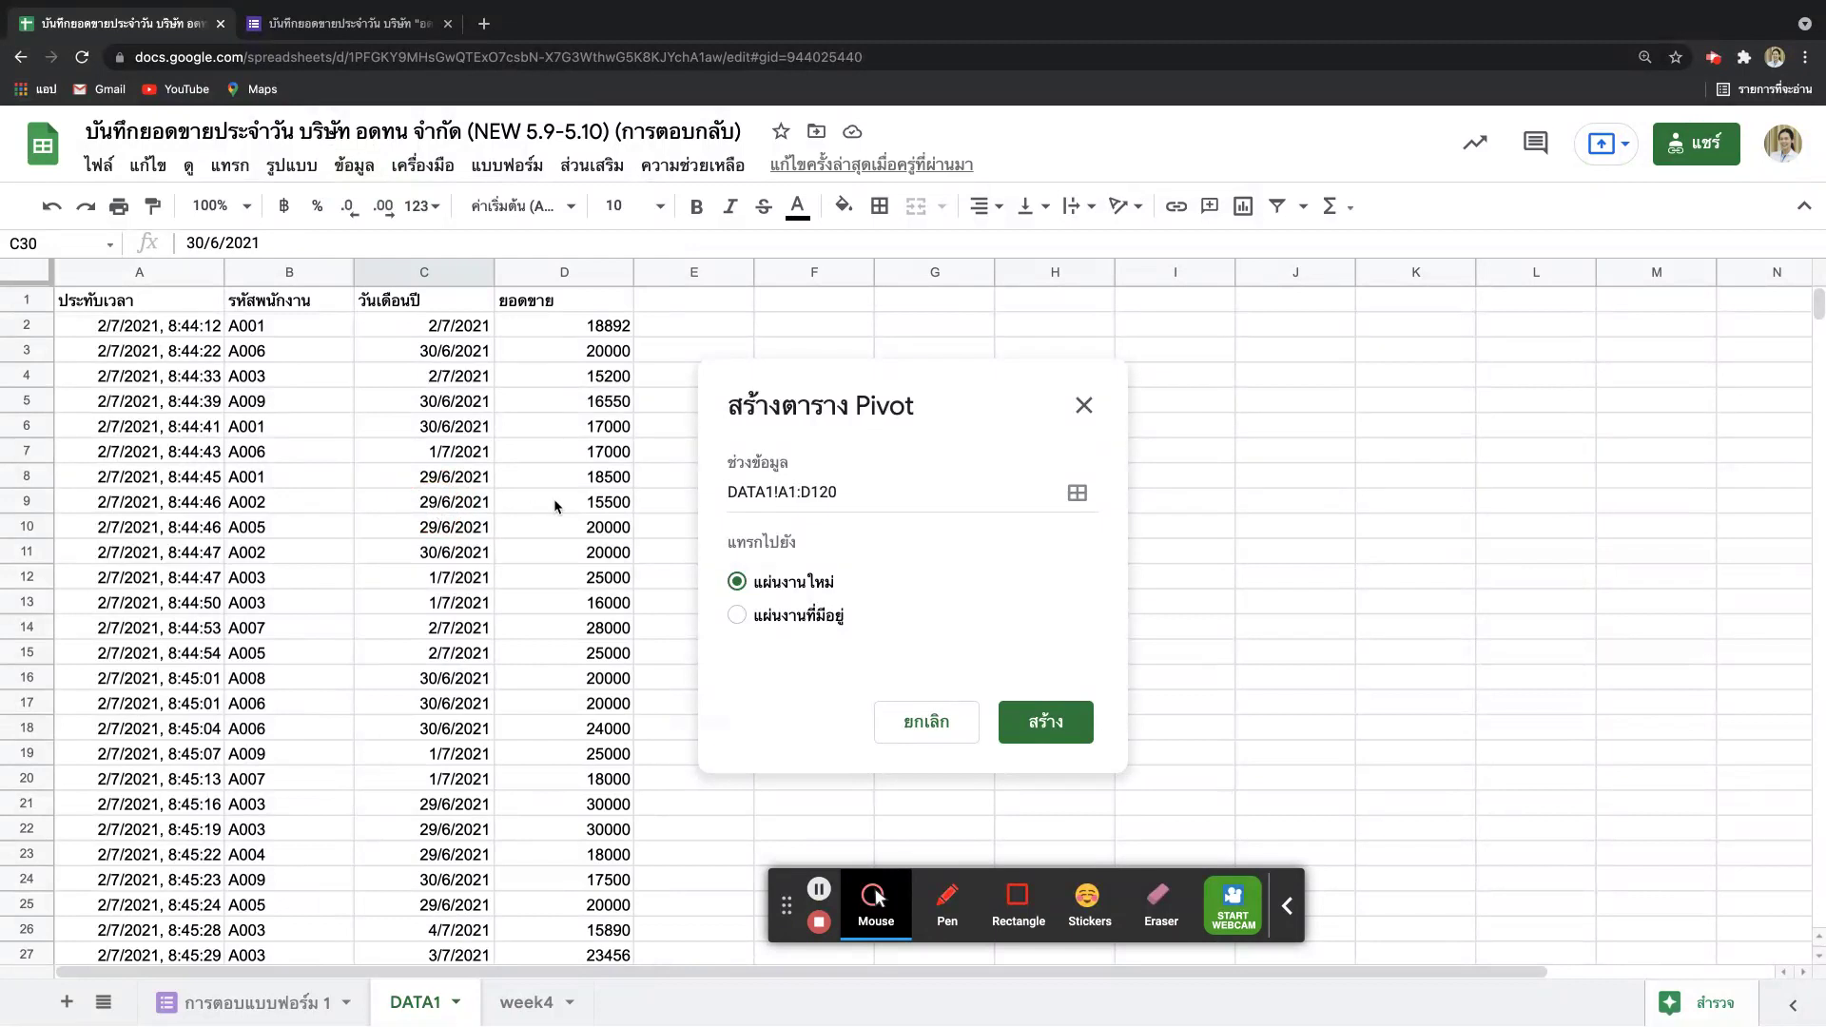
drag(898, 377, 869, 333)
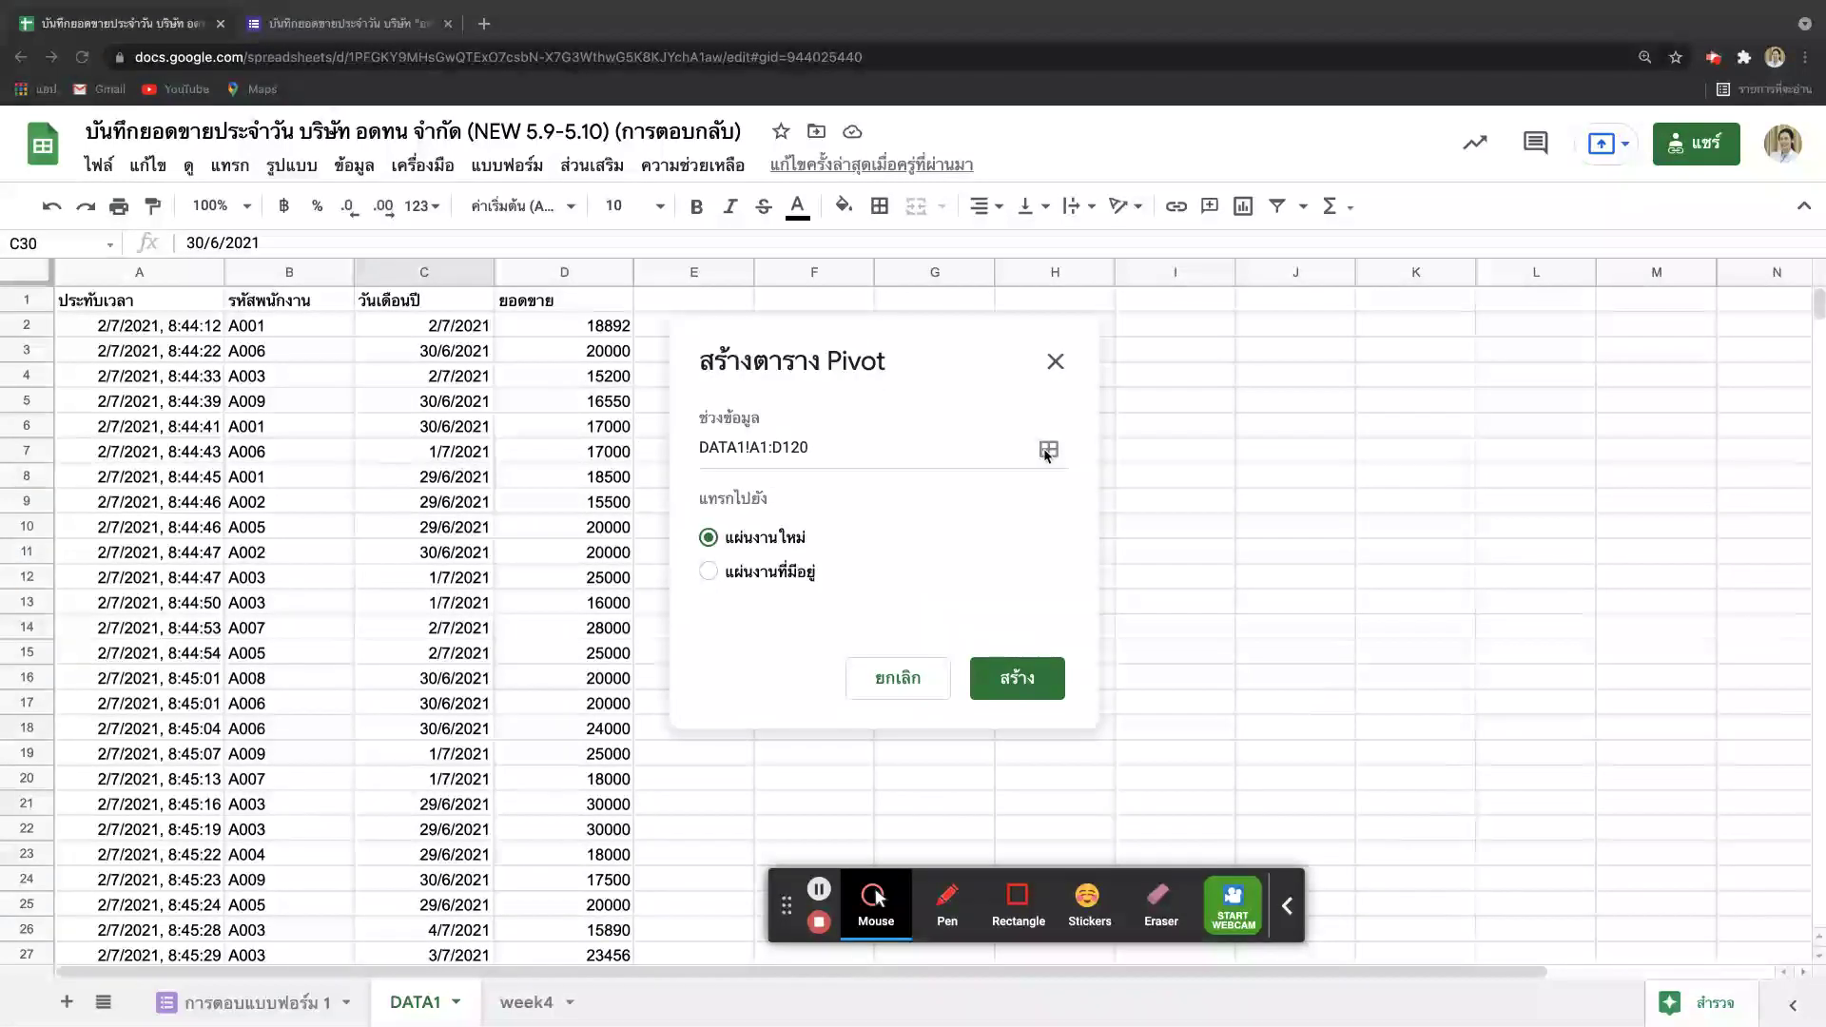
click(346, 306)
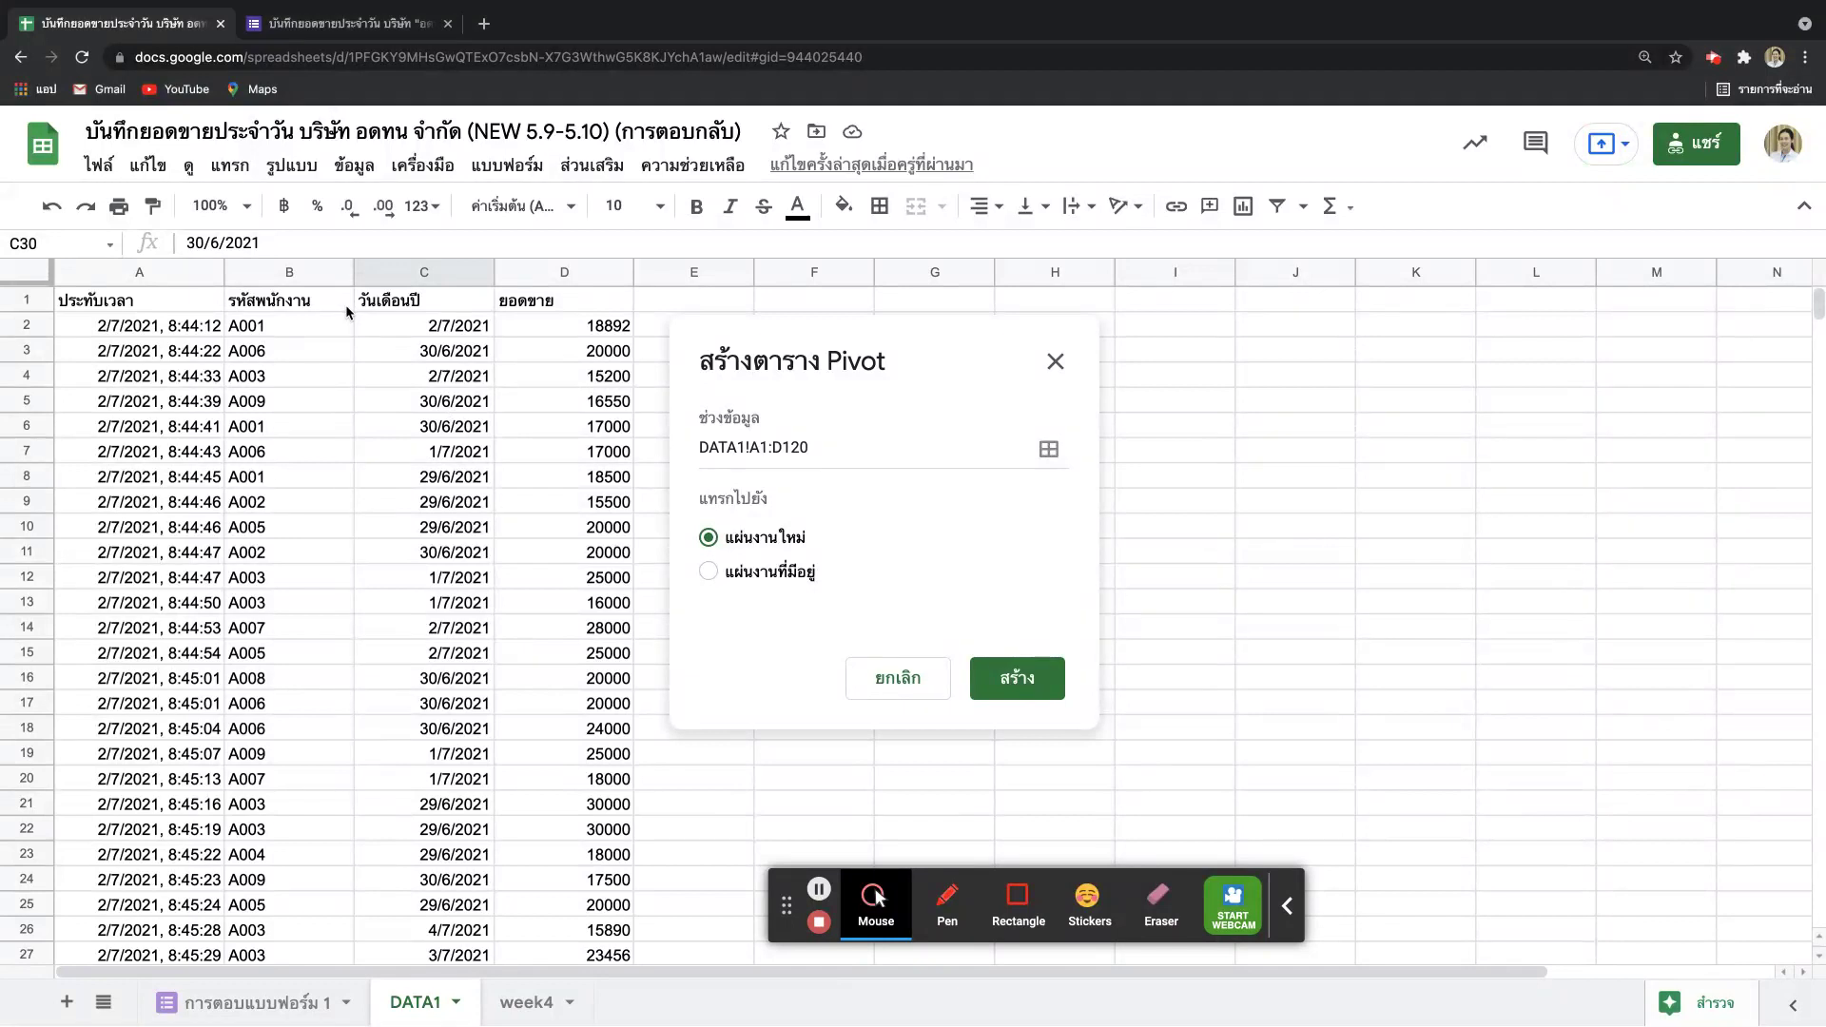
click(1048, 449)
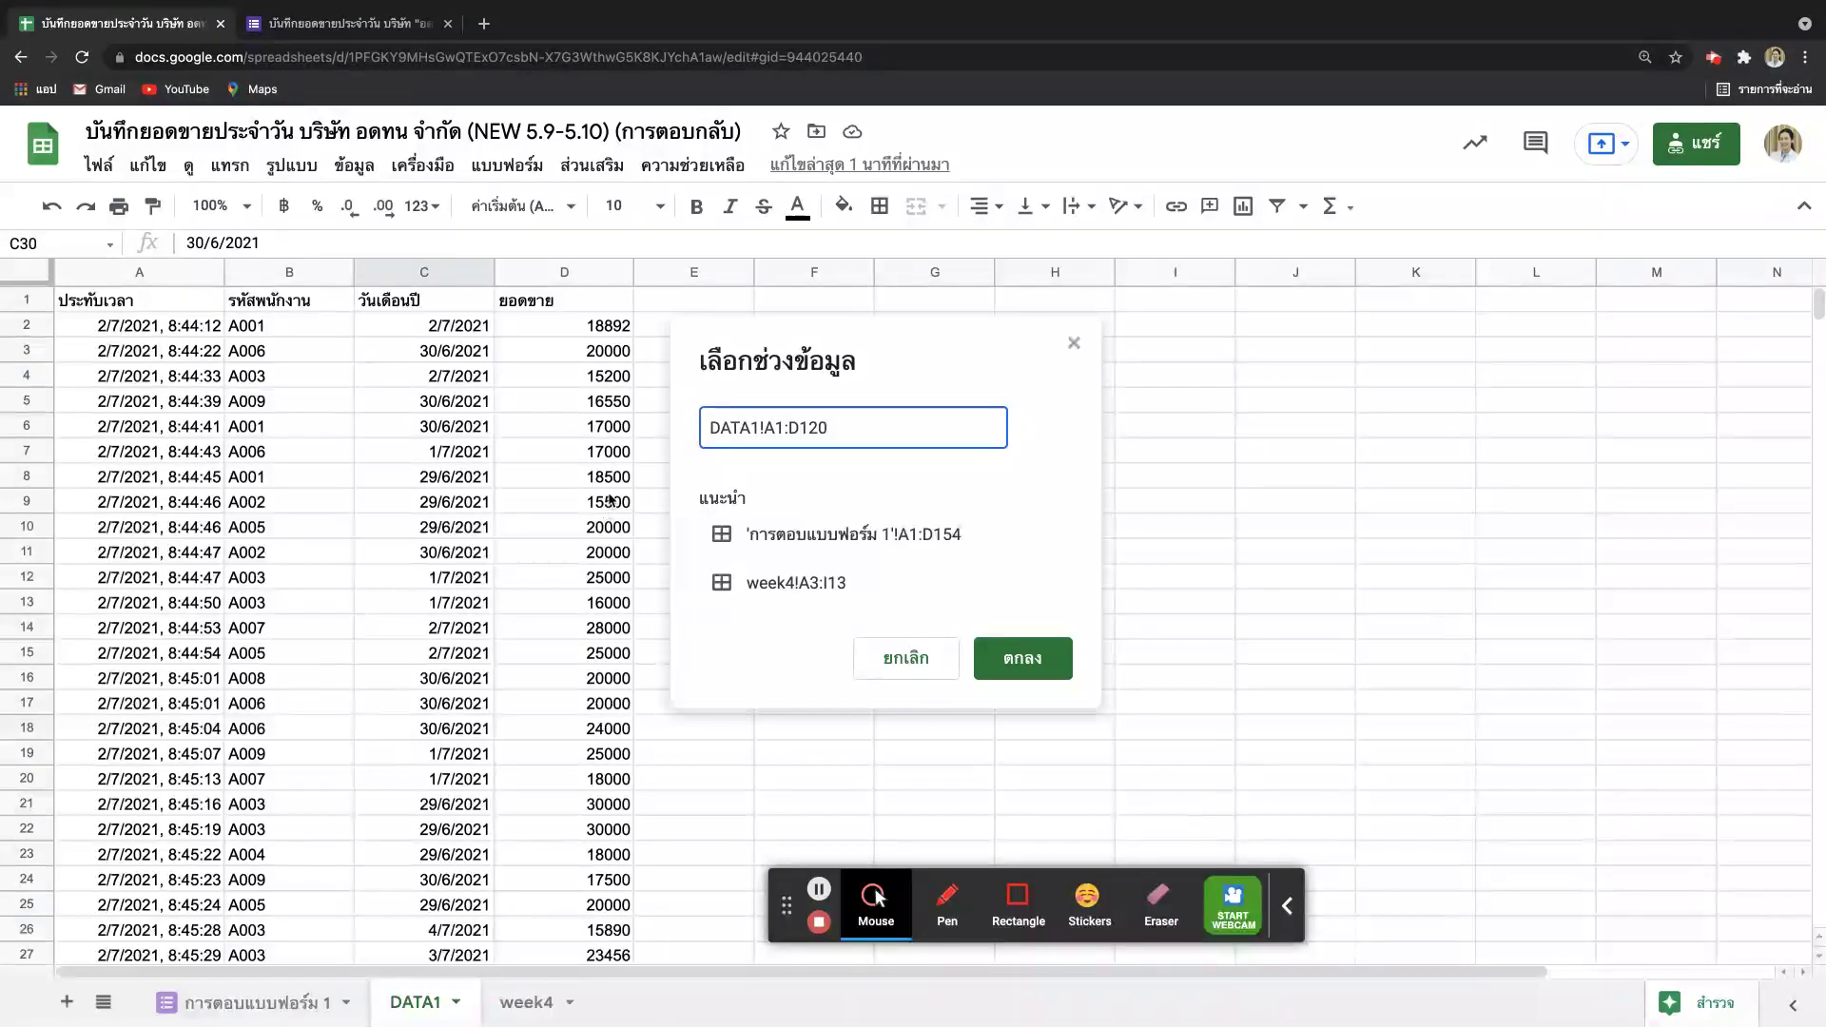
click(315, 329)
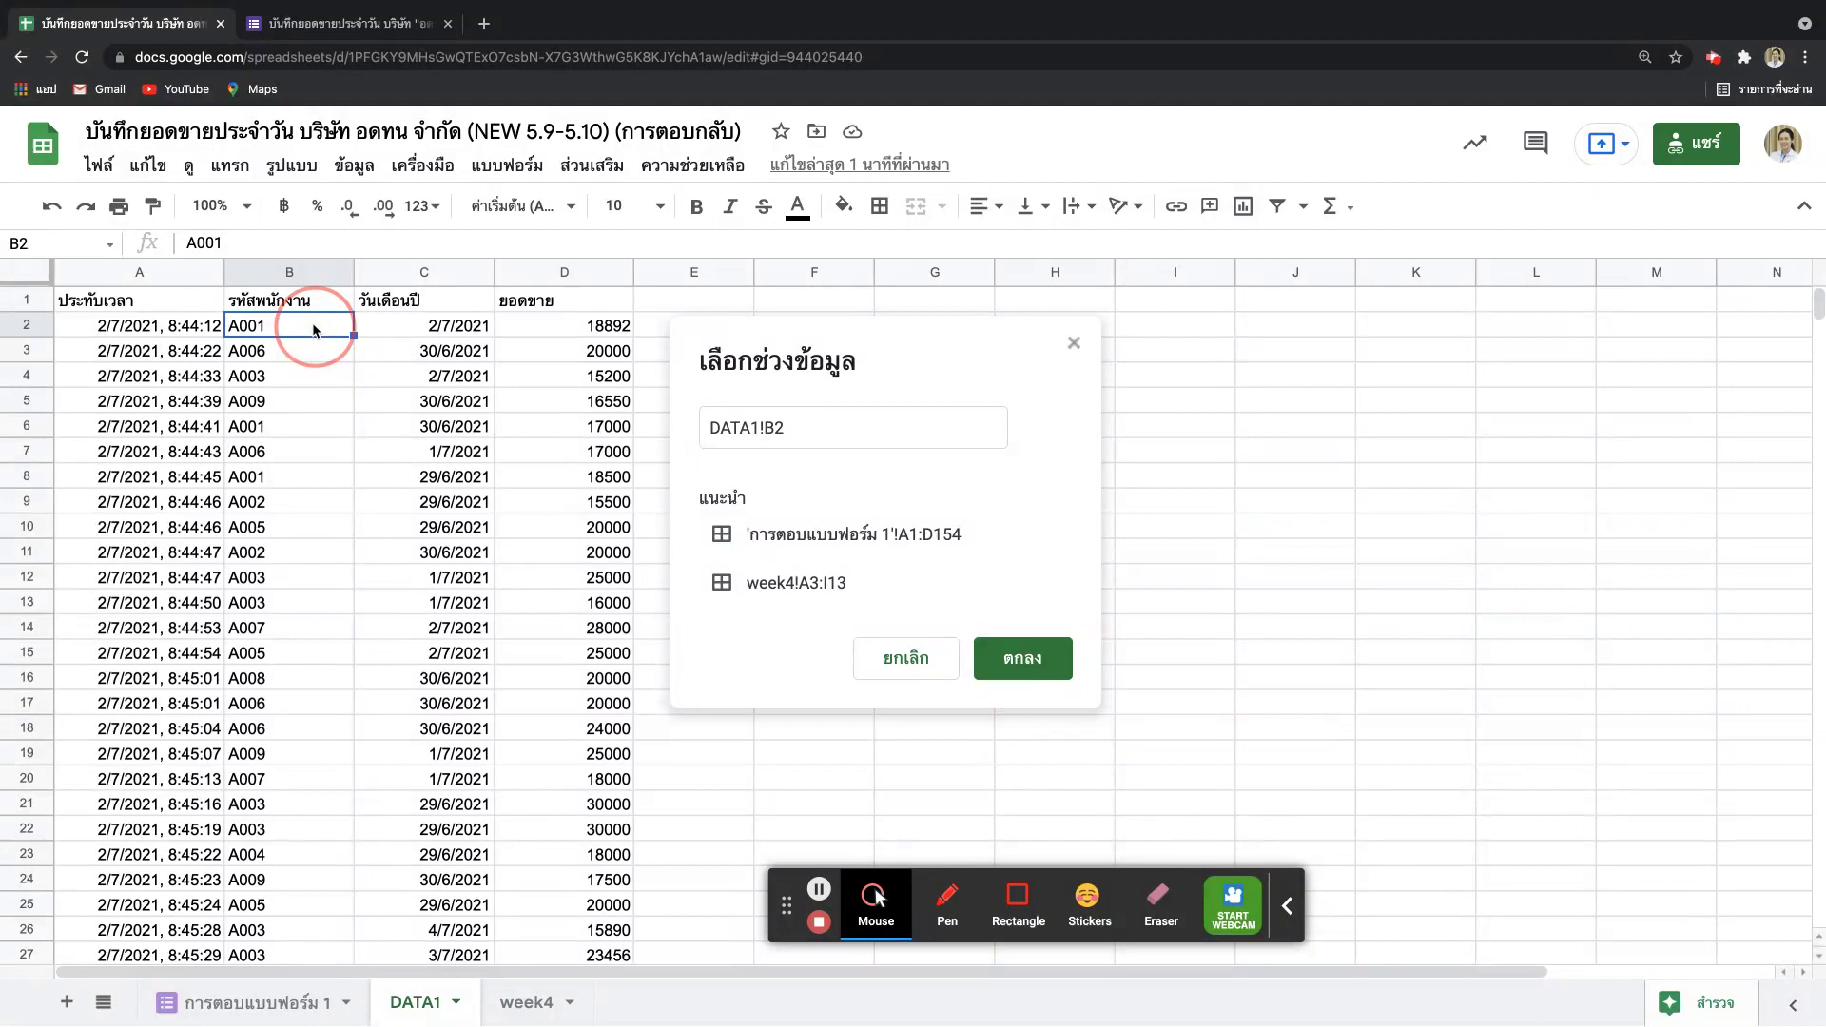
drag(315, 330, 608, 759)
drag(594, 883, 609, 556)
click(790, 427)
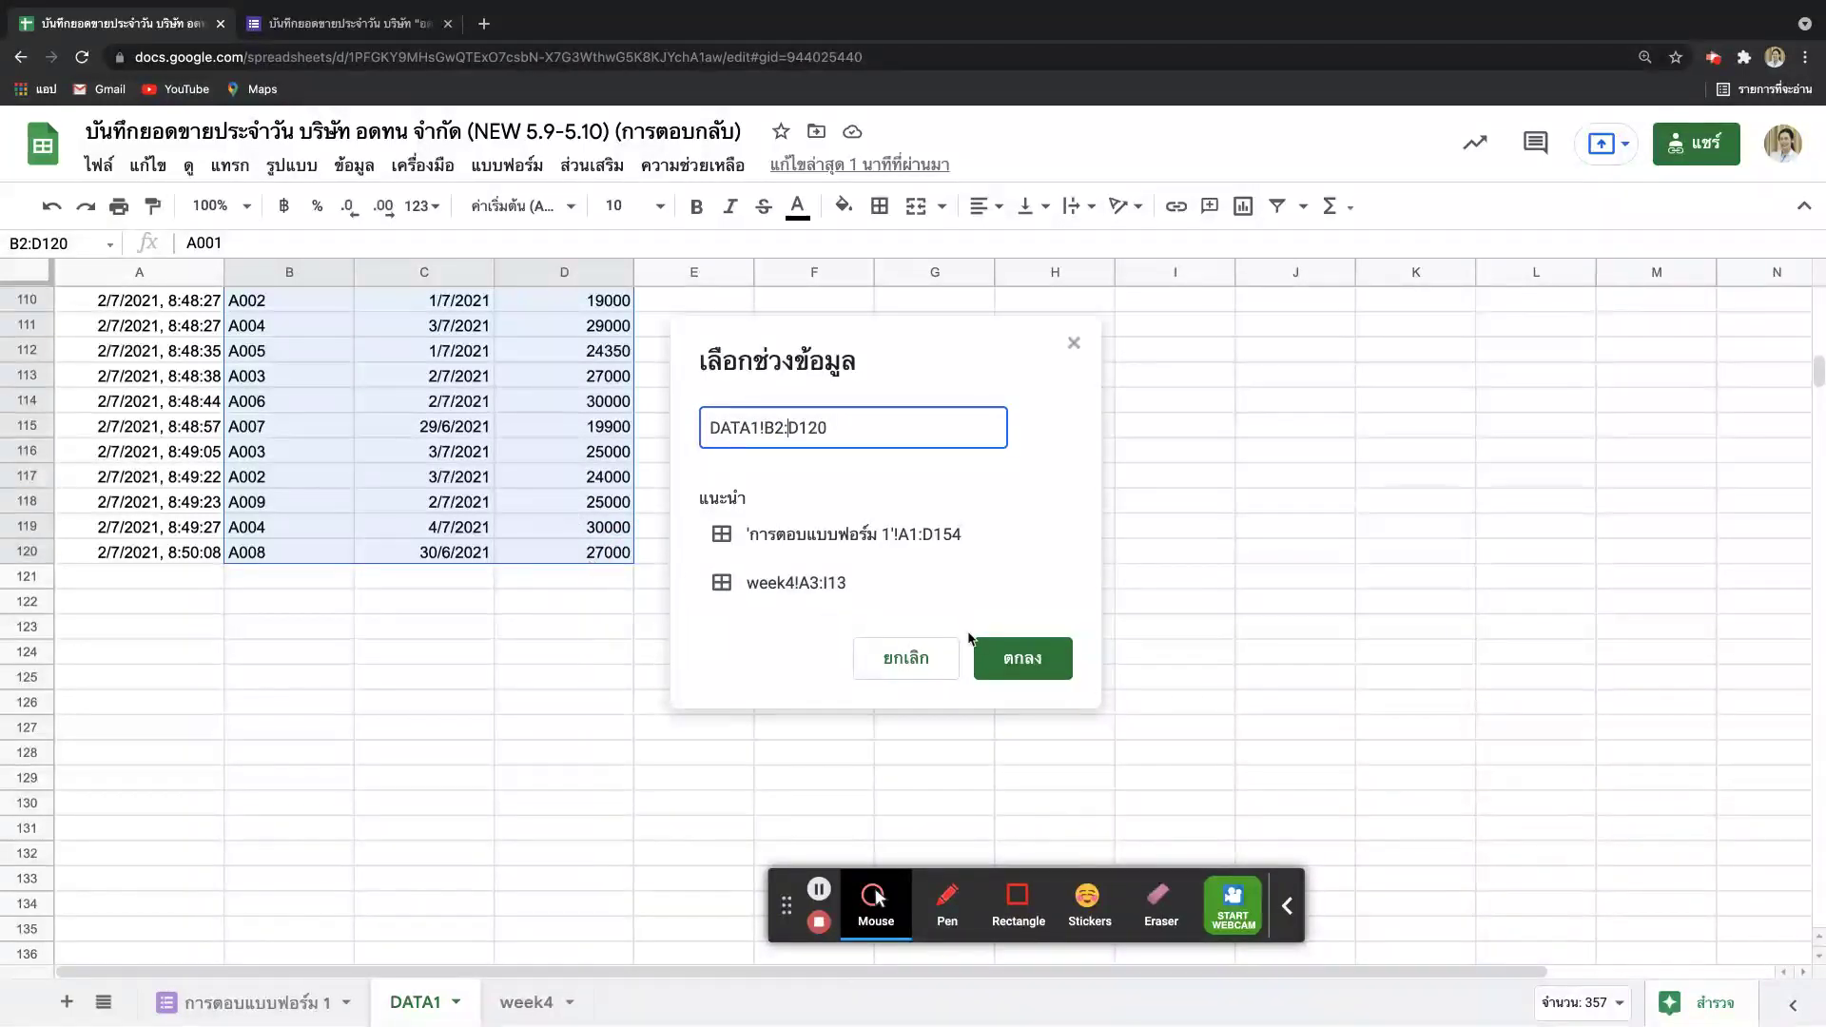
click(990, 657)
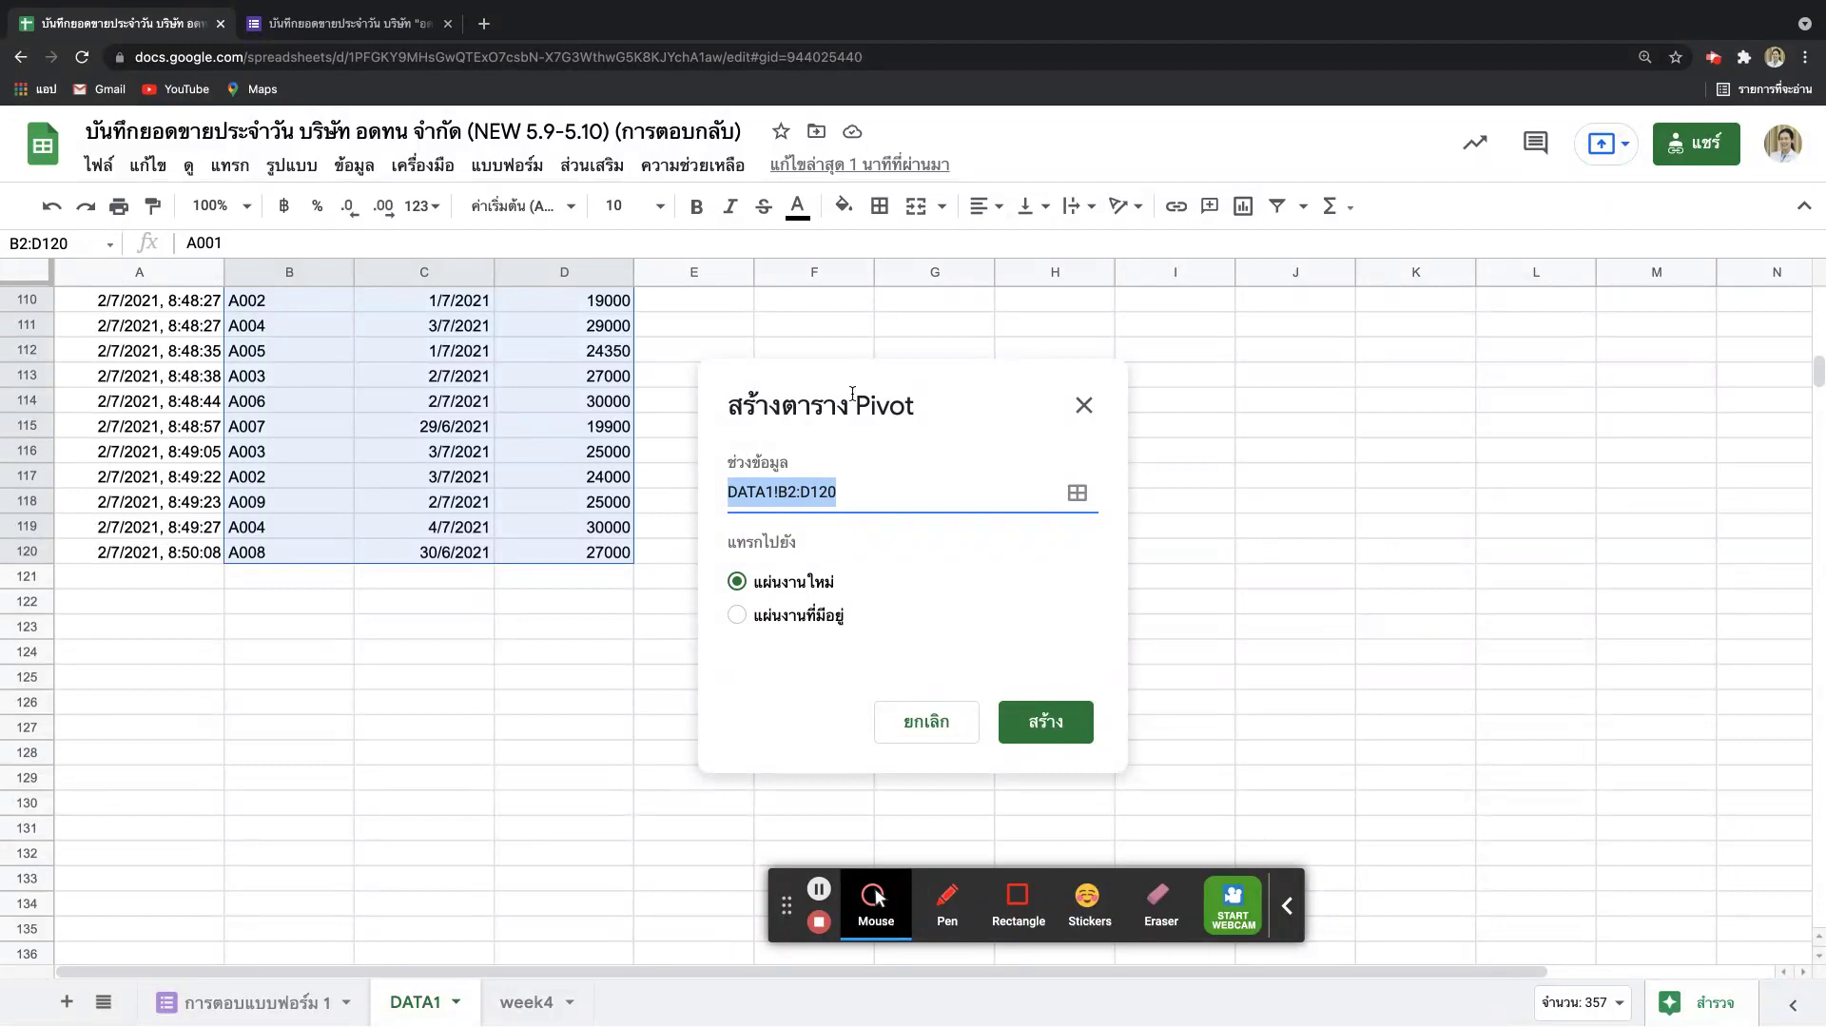
Step: Choose an existing sheet as the destination of the new pivot table
click(778, 394)
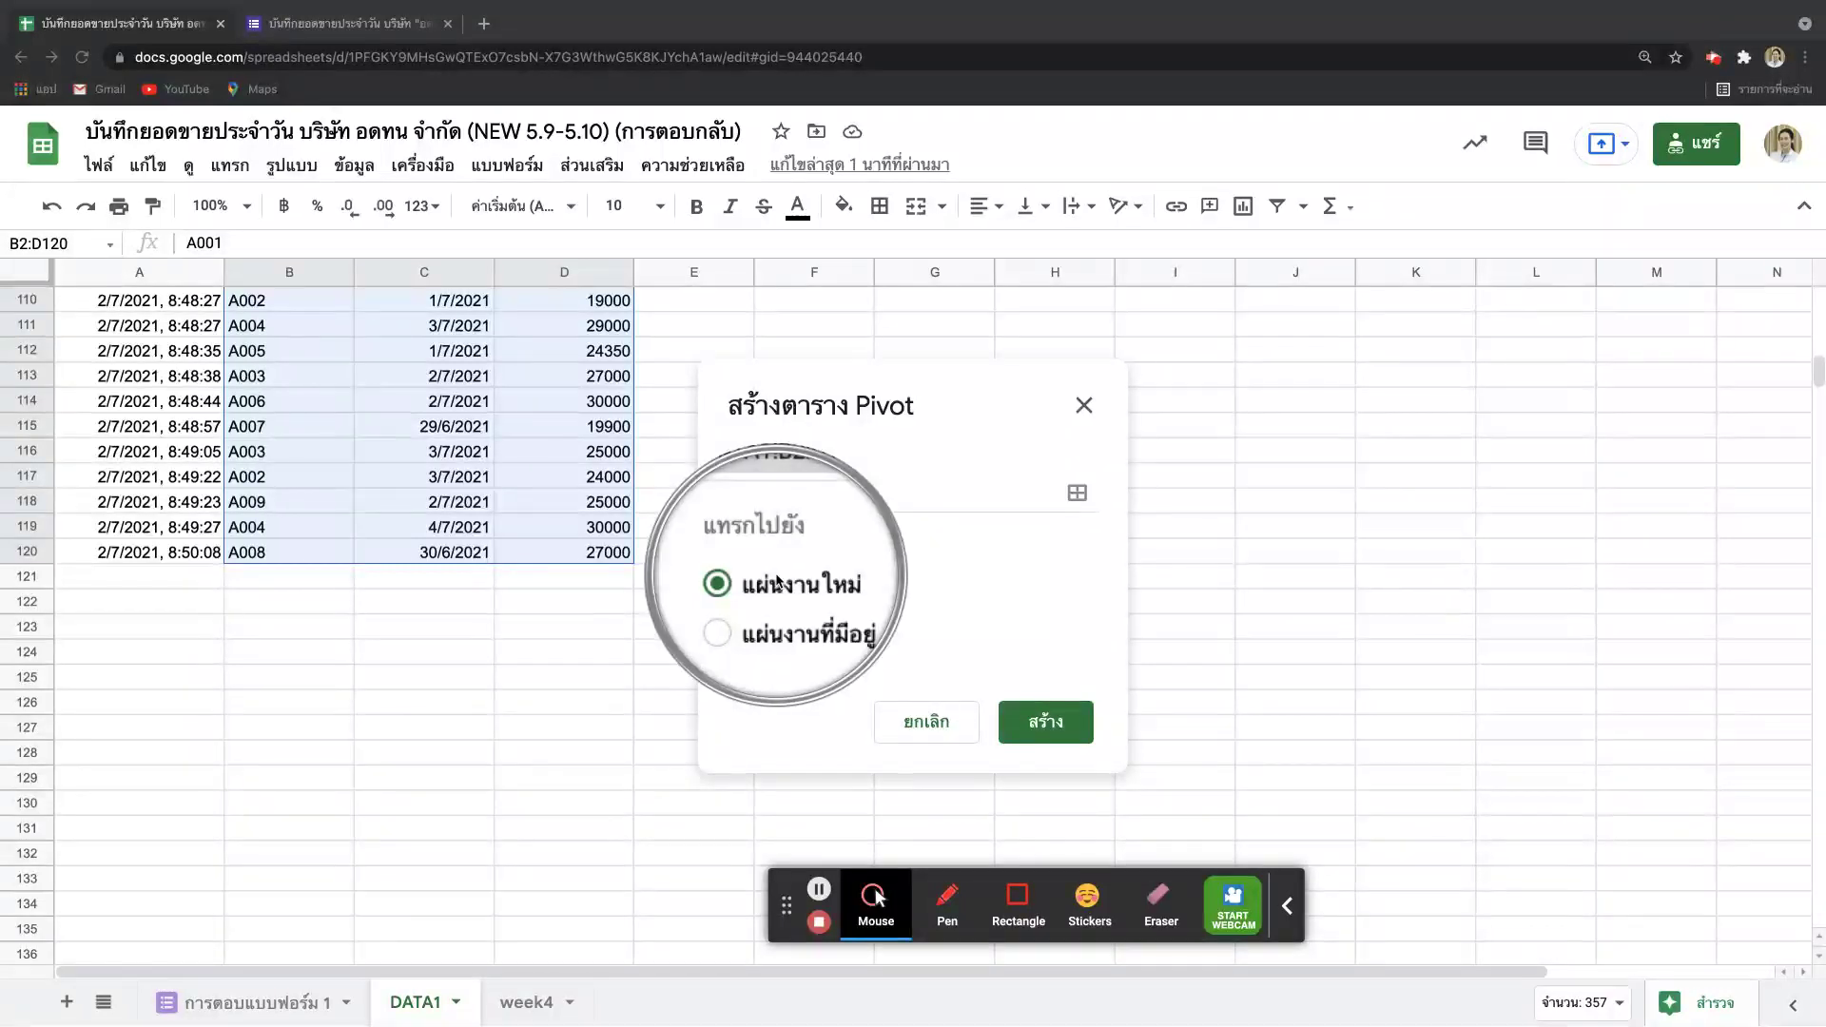
click(738, 615)
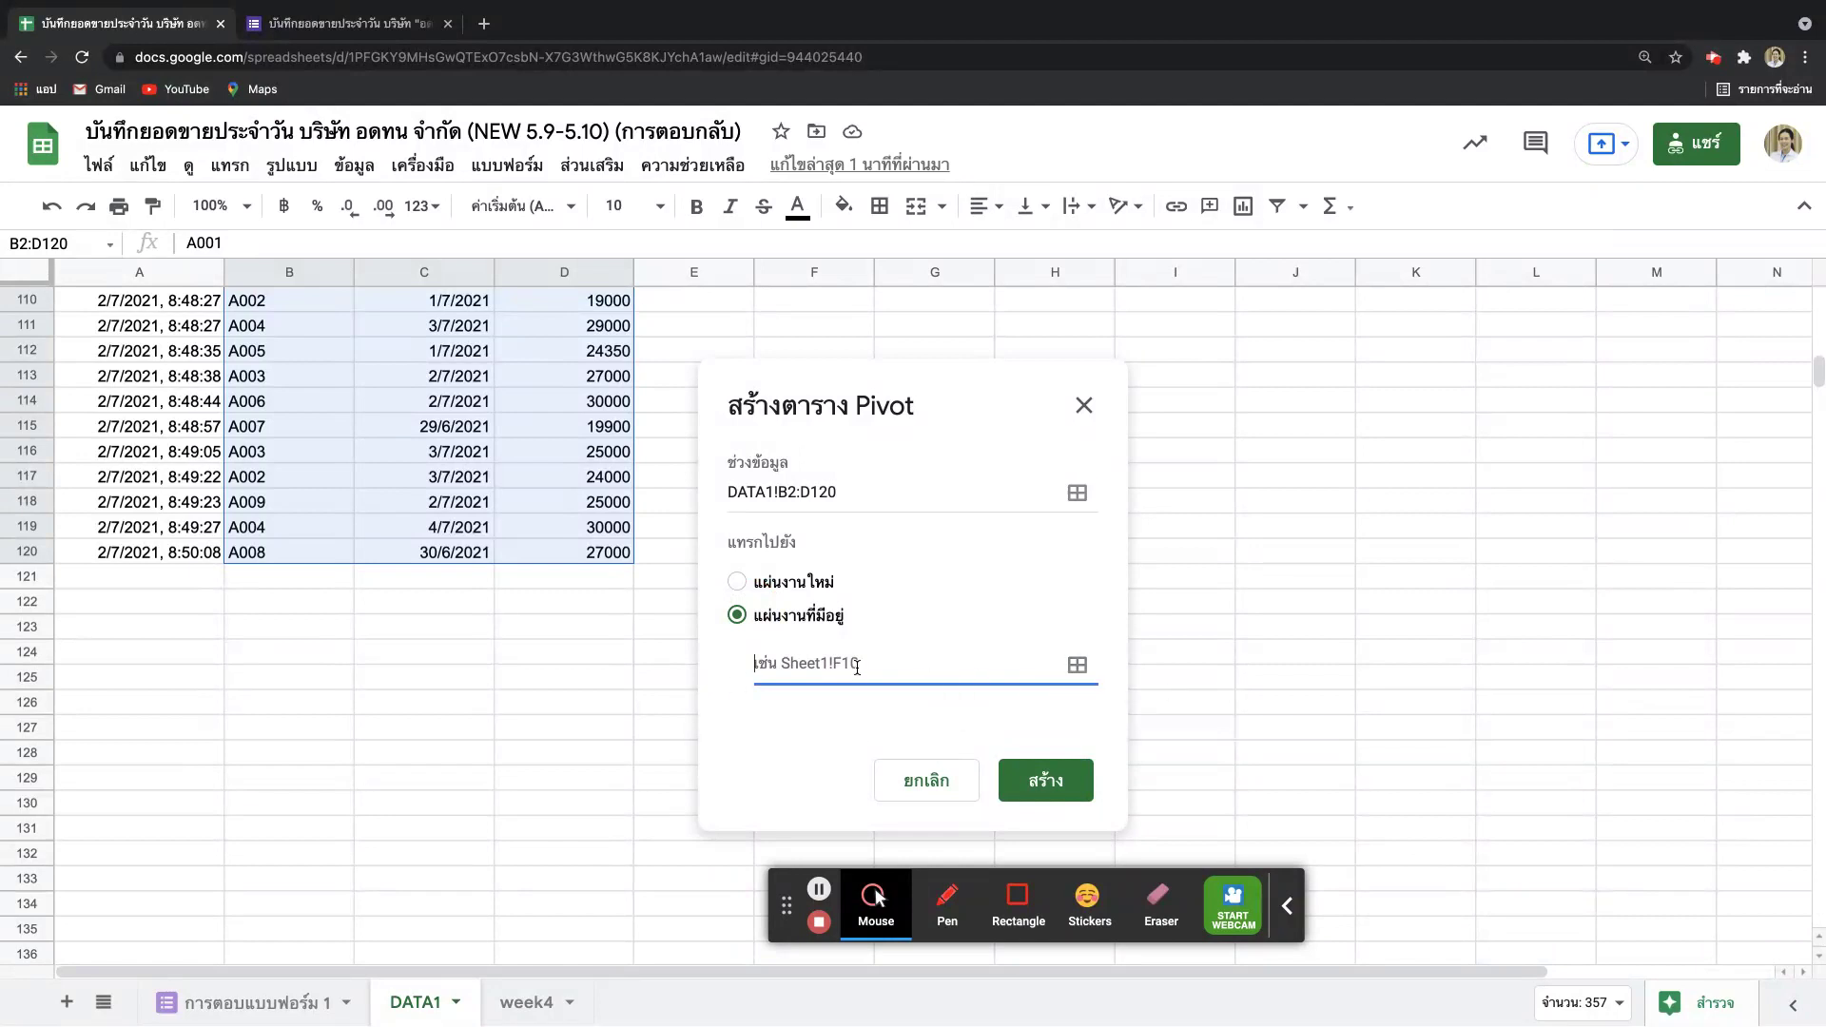
key(super+shift+m)
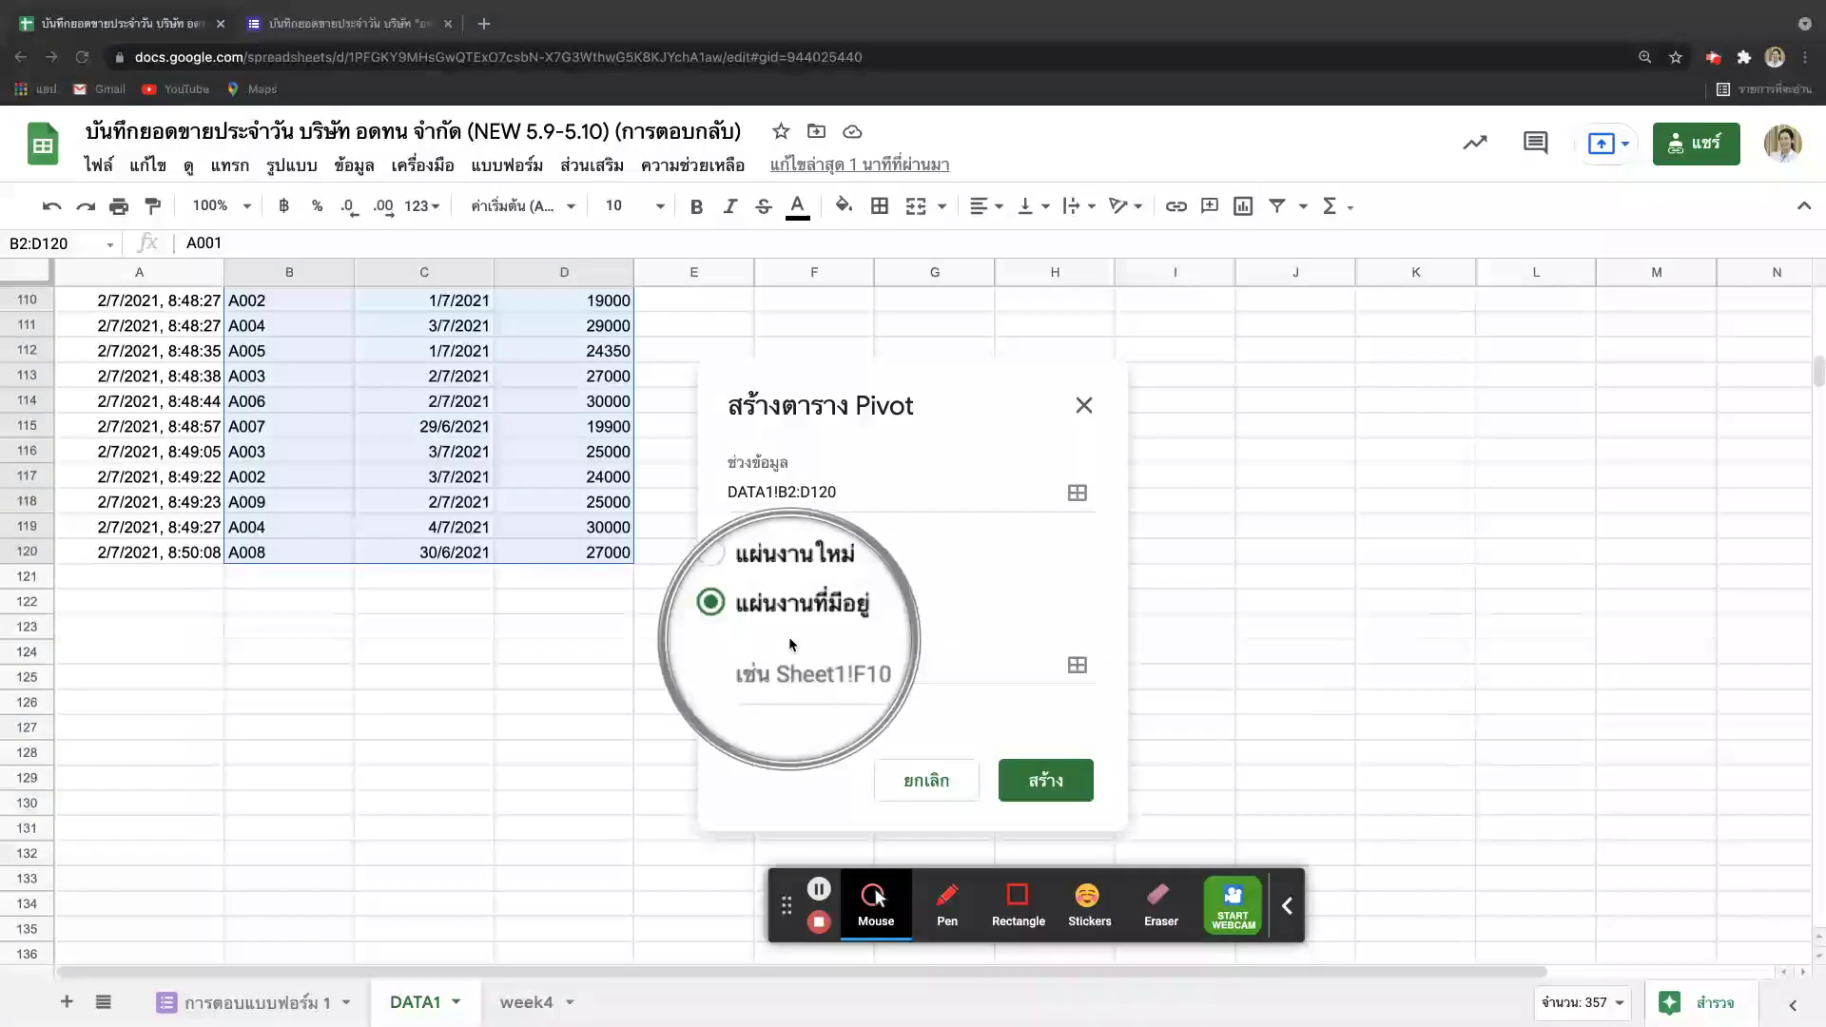
key(super+shift+m)
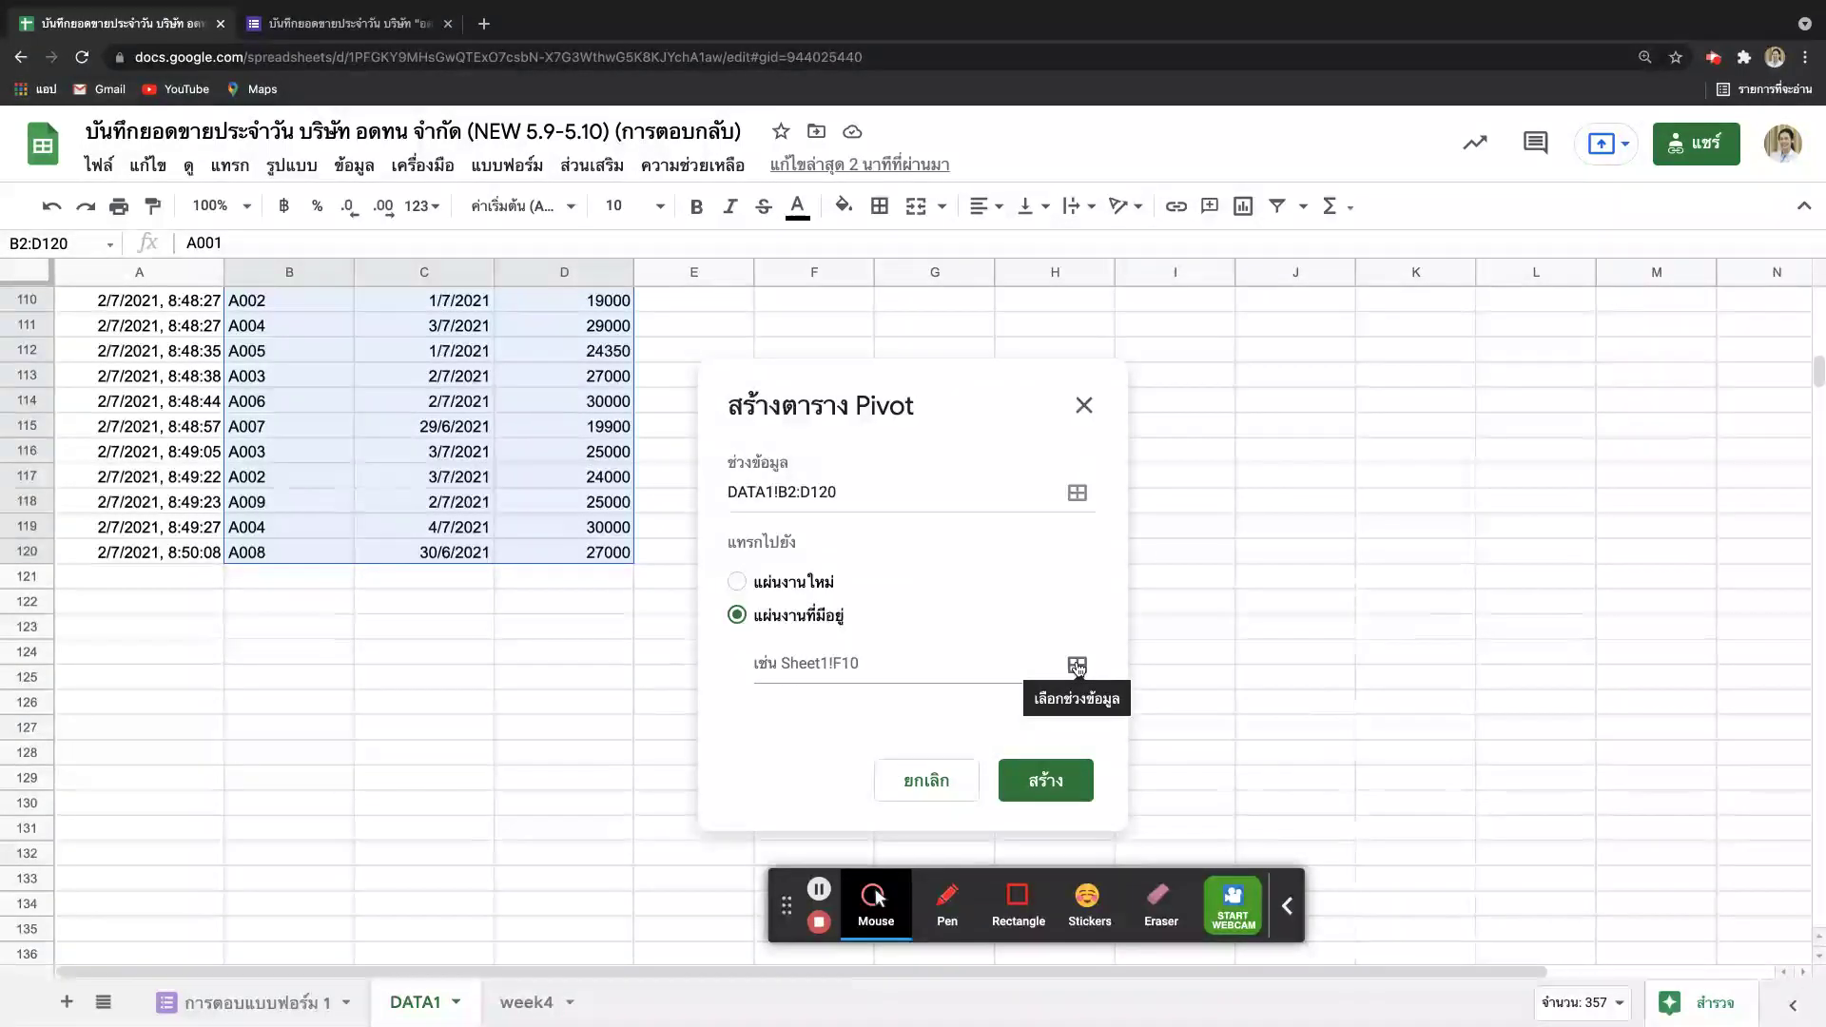
Step: Try to create the pivot table with cells F2:I11 selected on DATA1 as its location
scroll(1188, 643, up, 8)
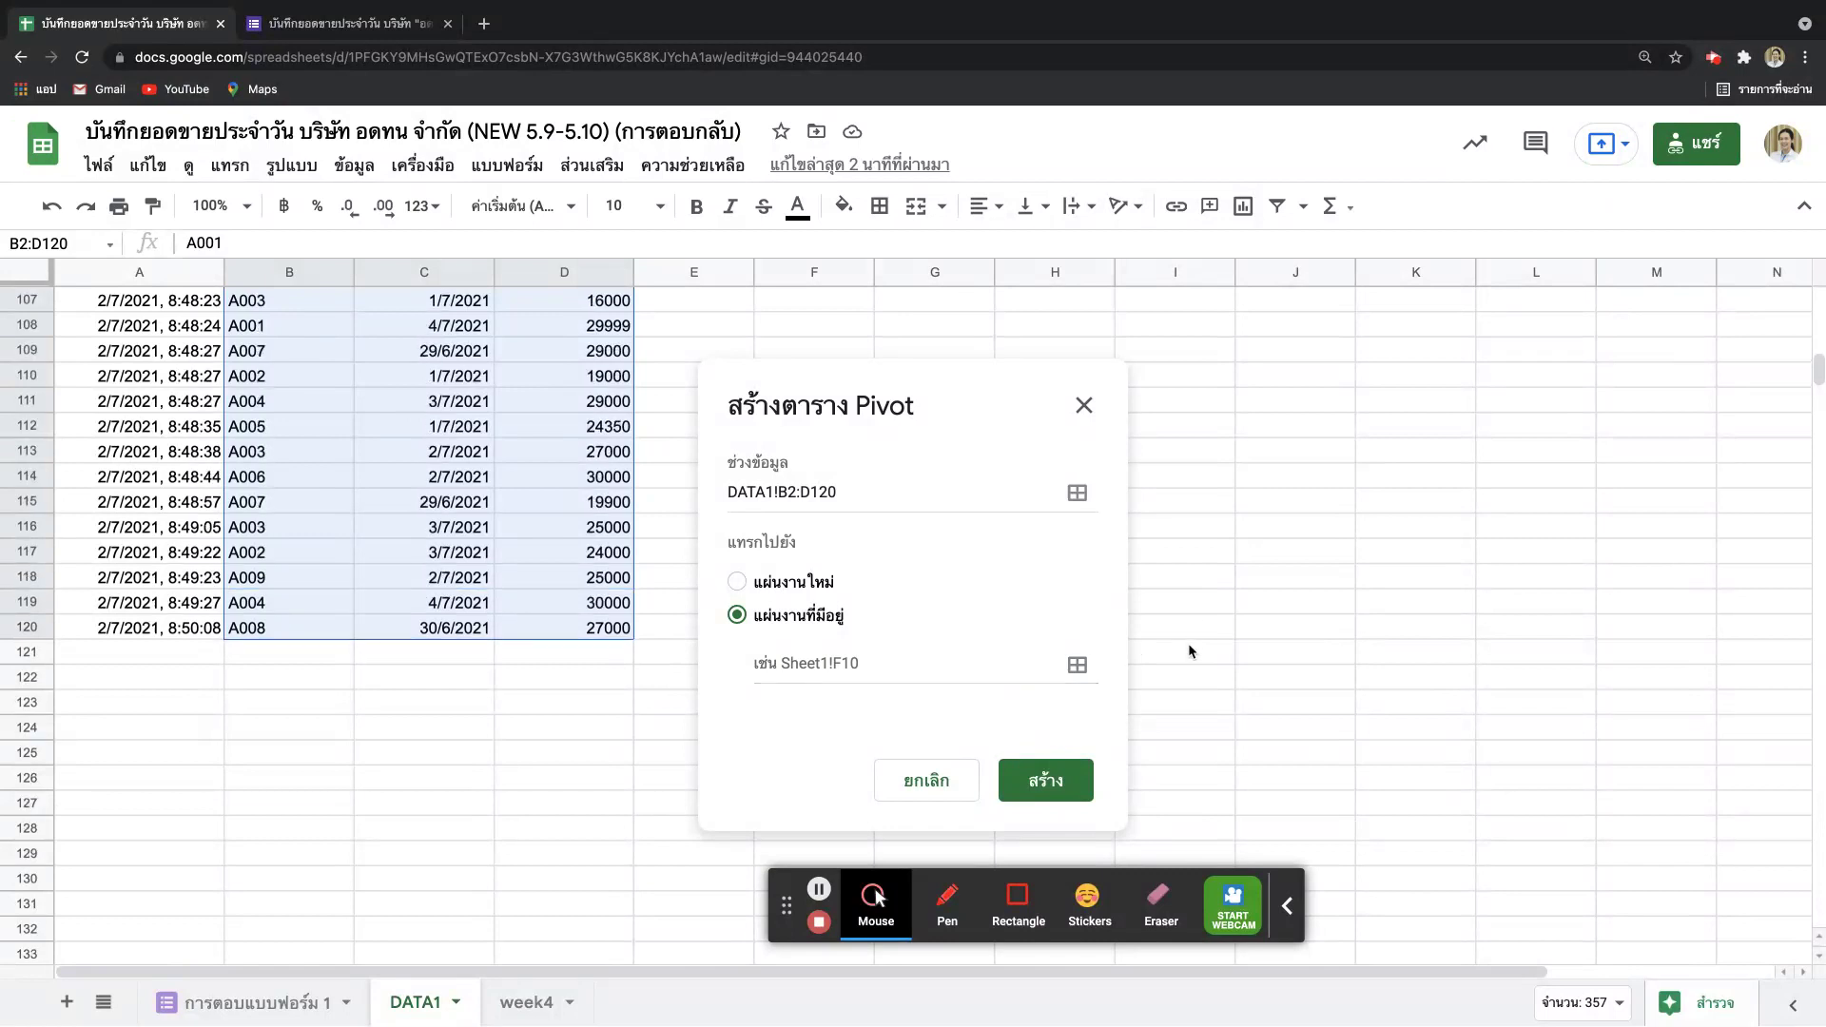
drag(991, 407, 1617, 405)
scroll(1064, 523, up, 20)
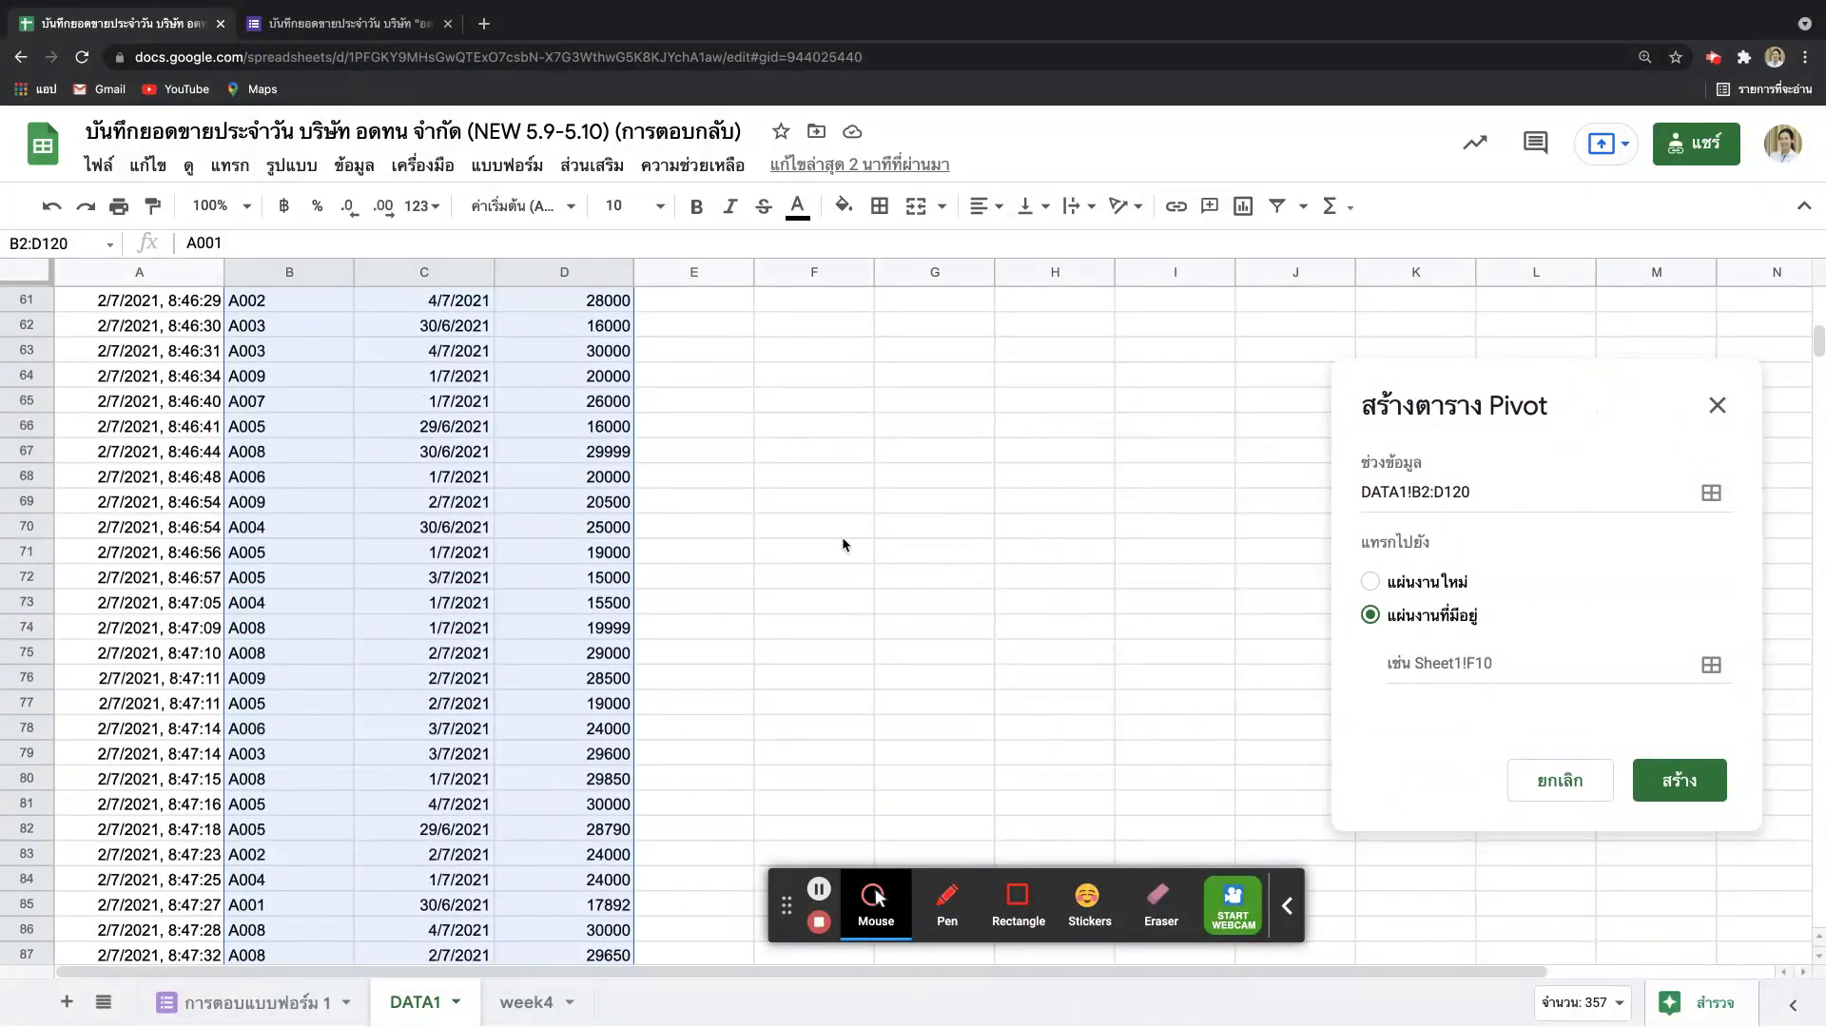
scroll(765, 654, up, 8)
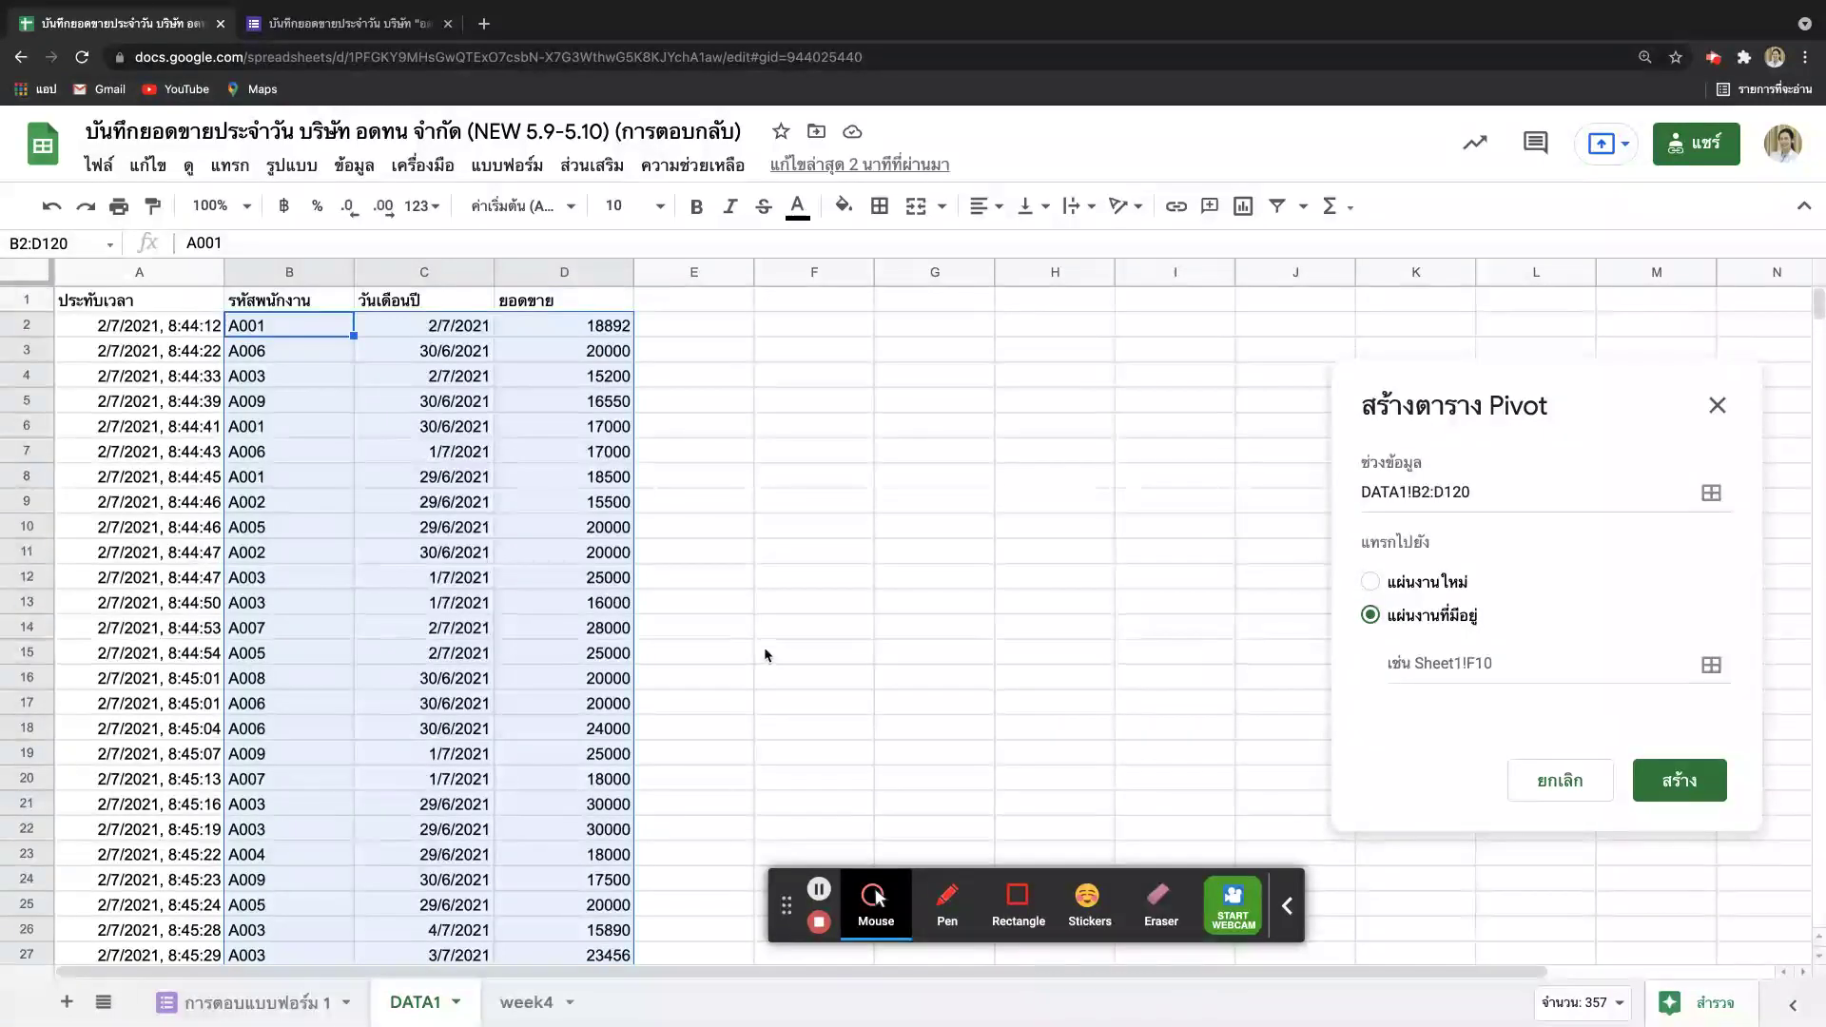
click(806, 326)
drag(806, 326, 1210, 563)
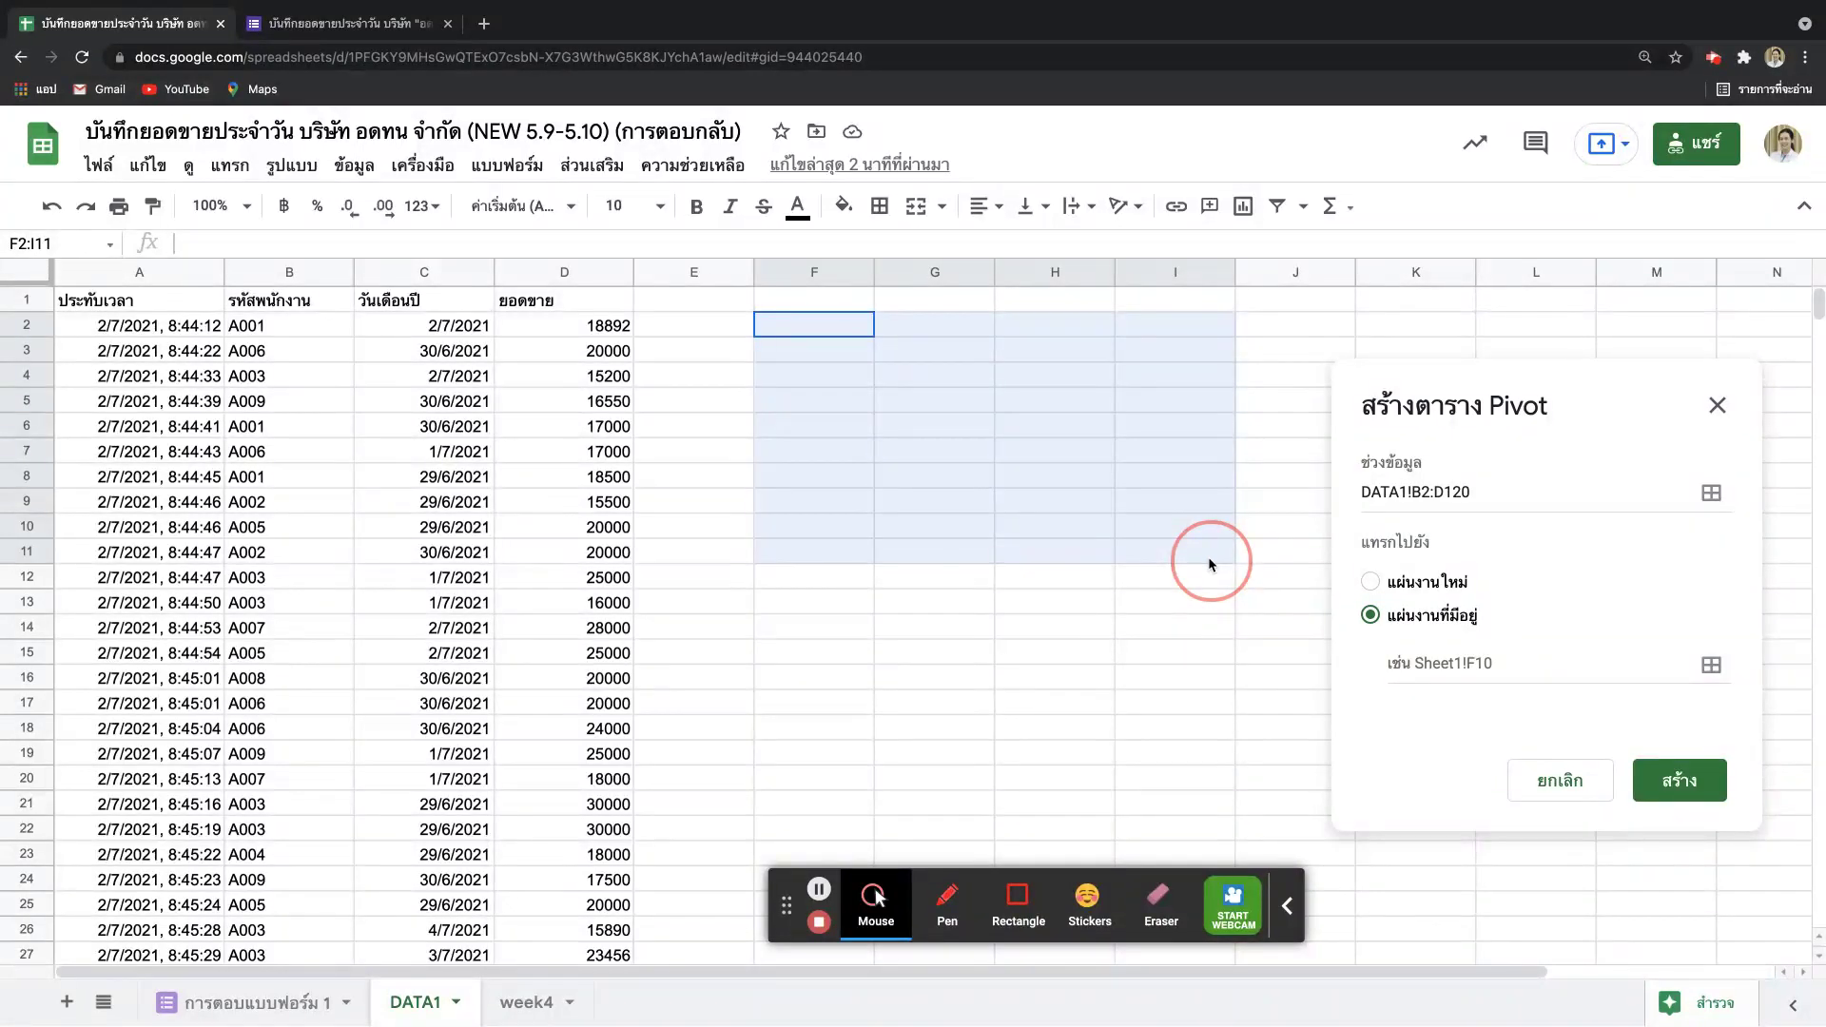
drag(1209, 561, 1208, 561)
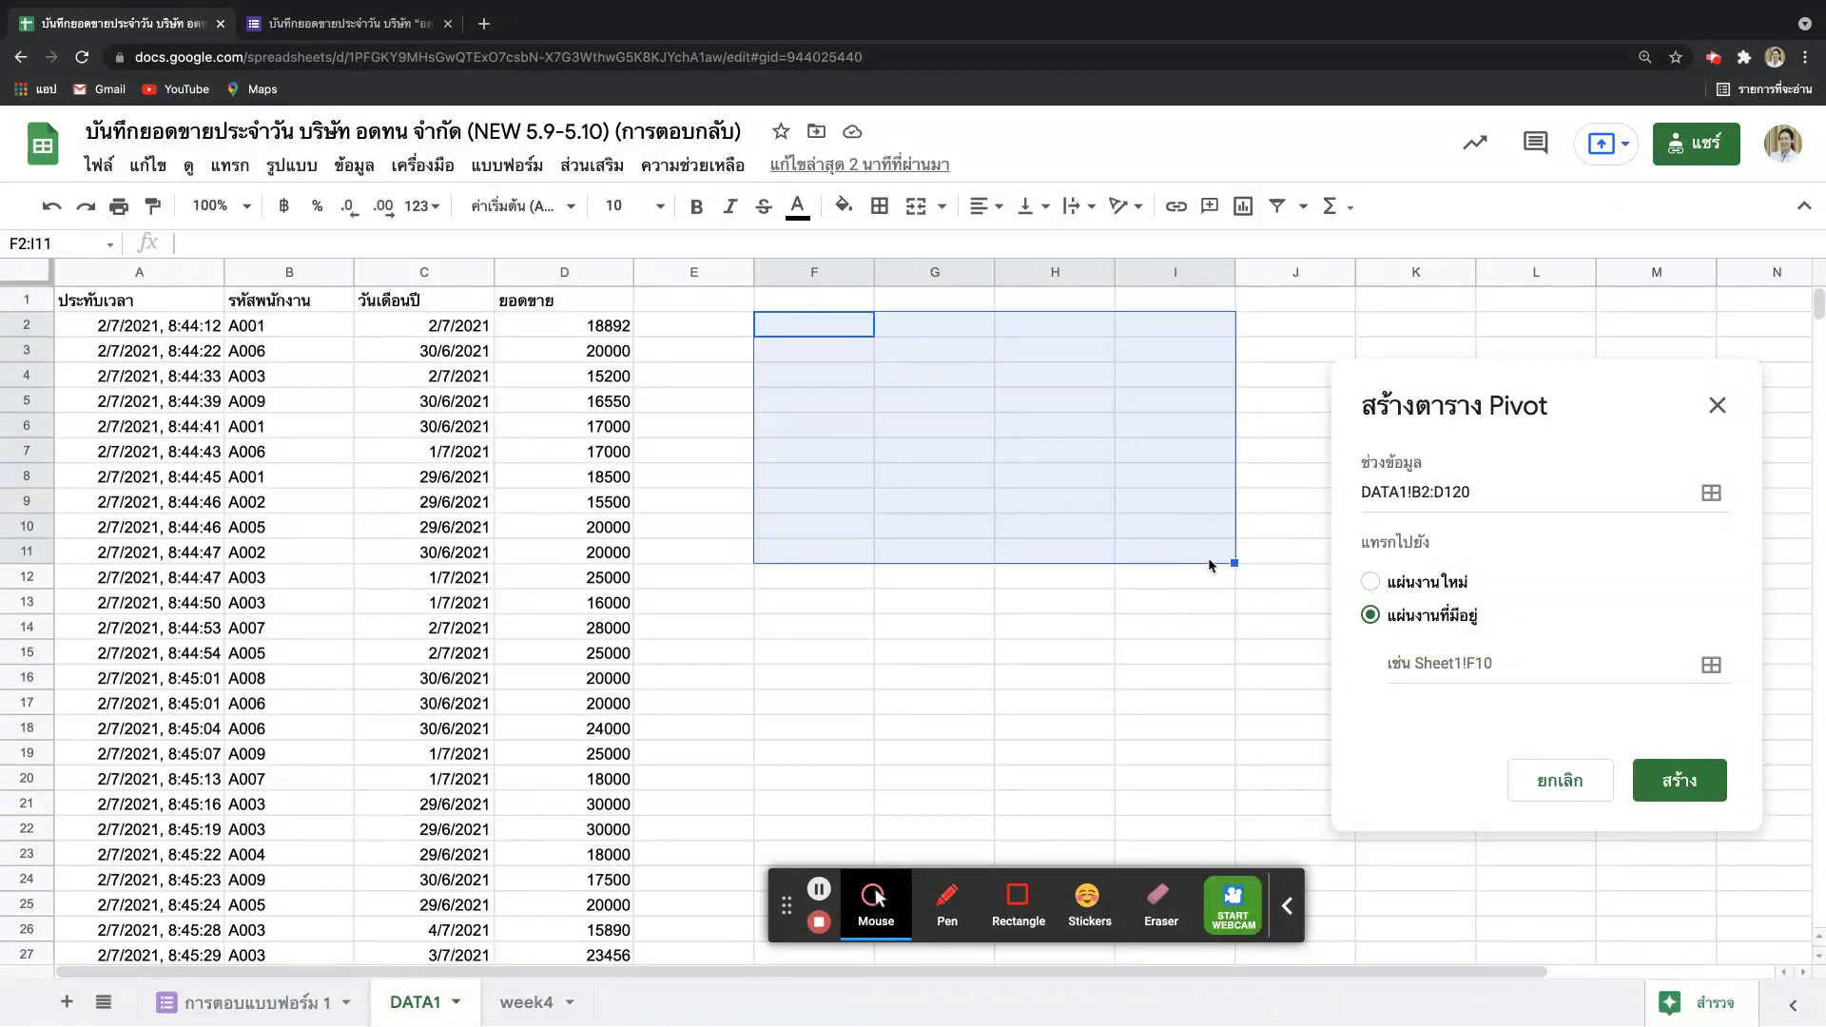
click(1678, 778)
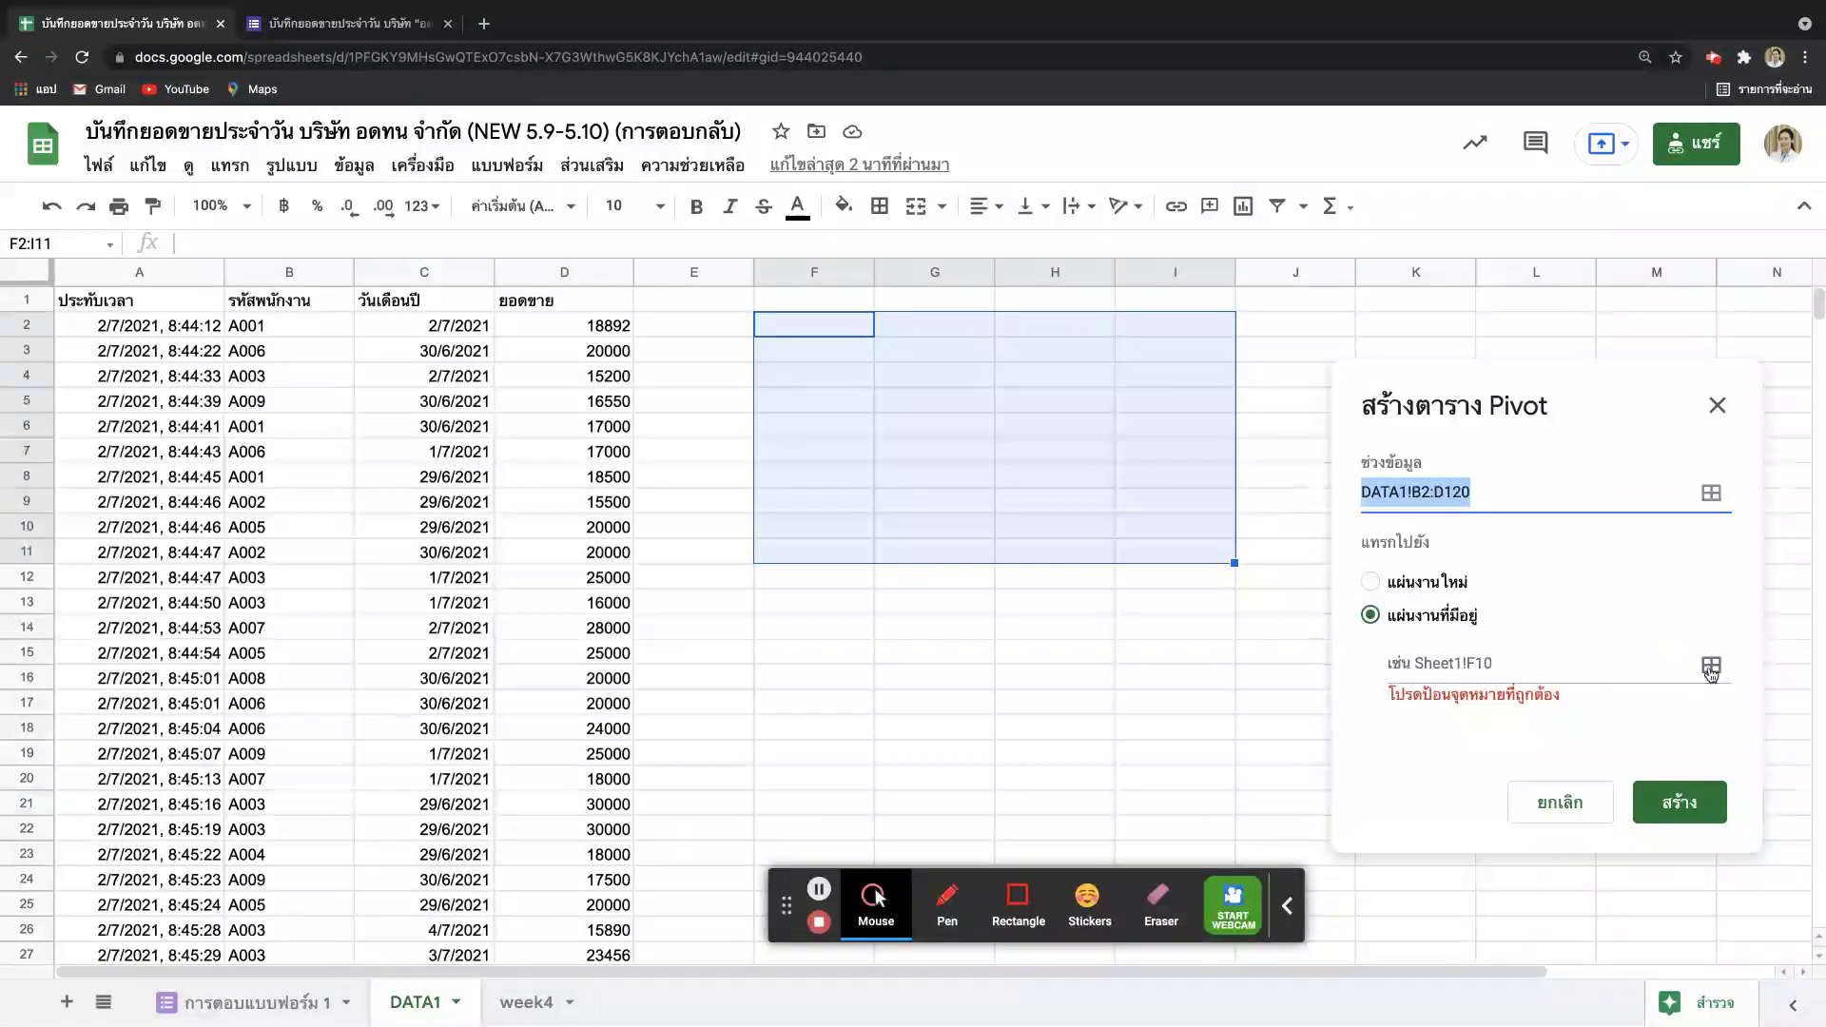
Step: Reselect DATA1!B2:D120 as the pivot table's data range
click(1711, 492)
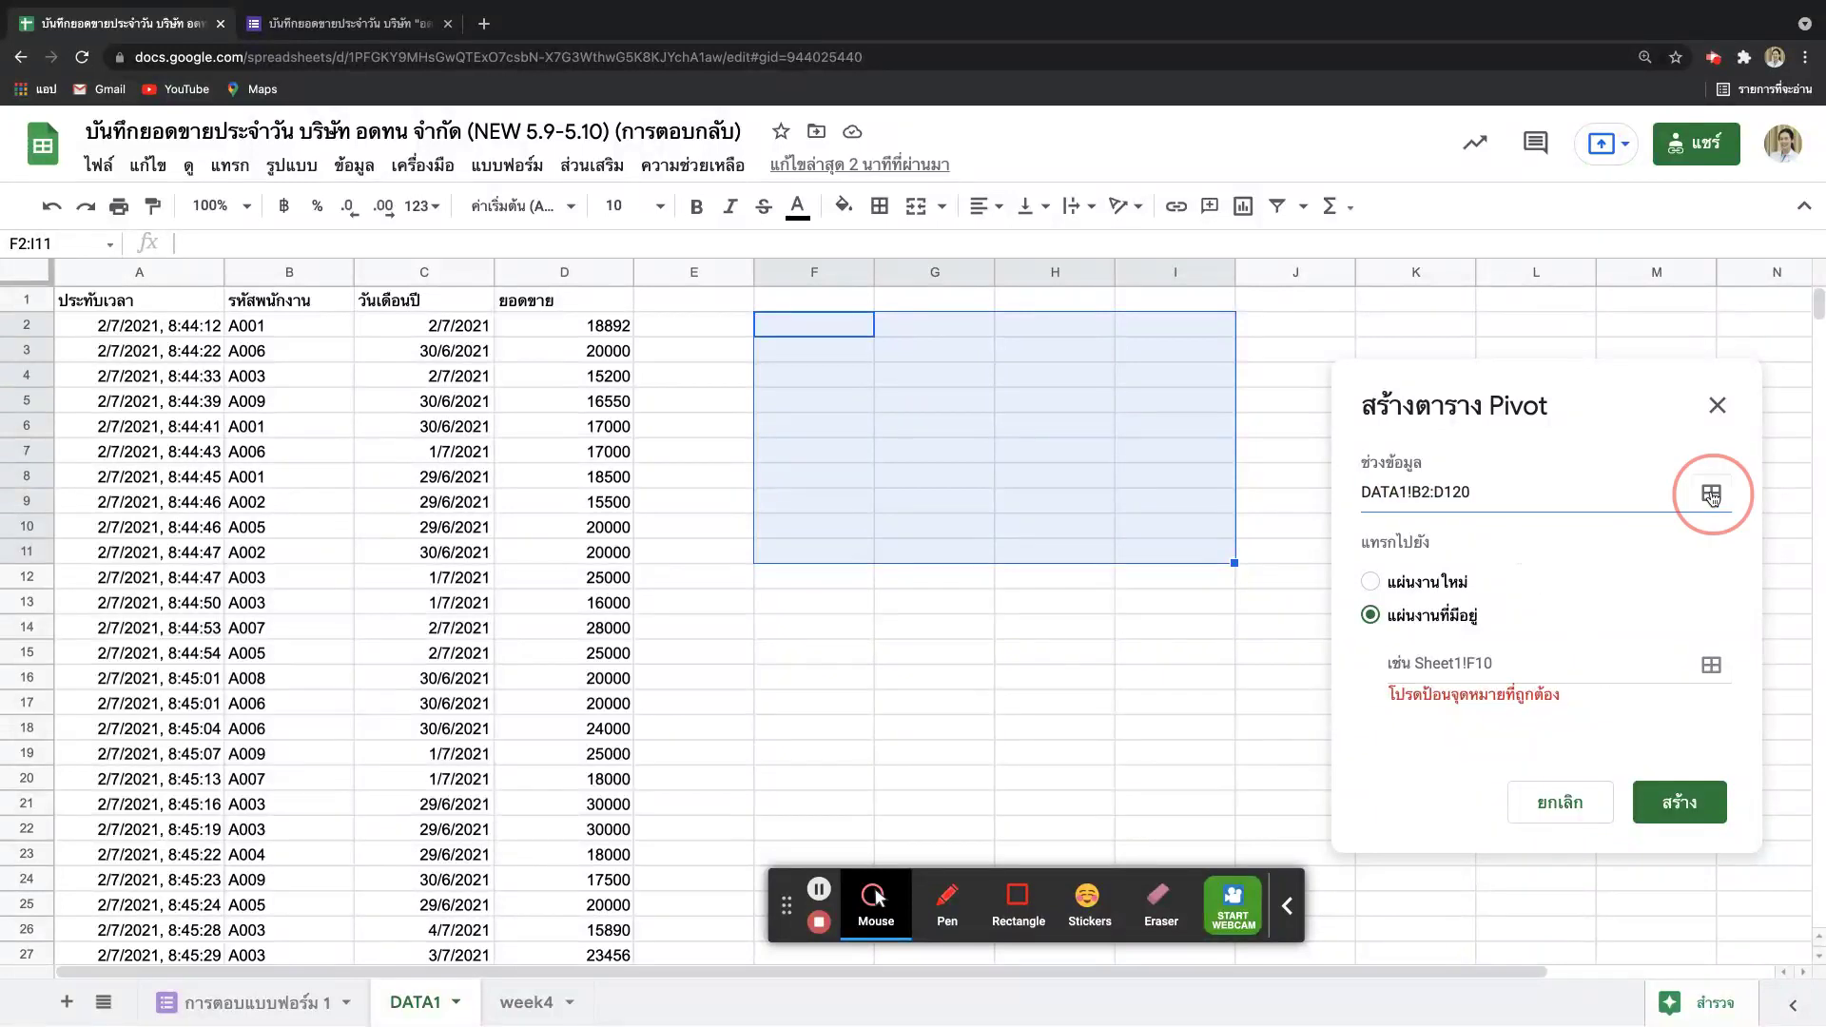
drag(342, 326, 616, 650)
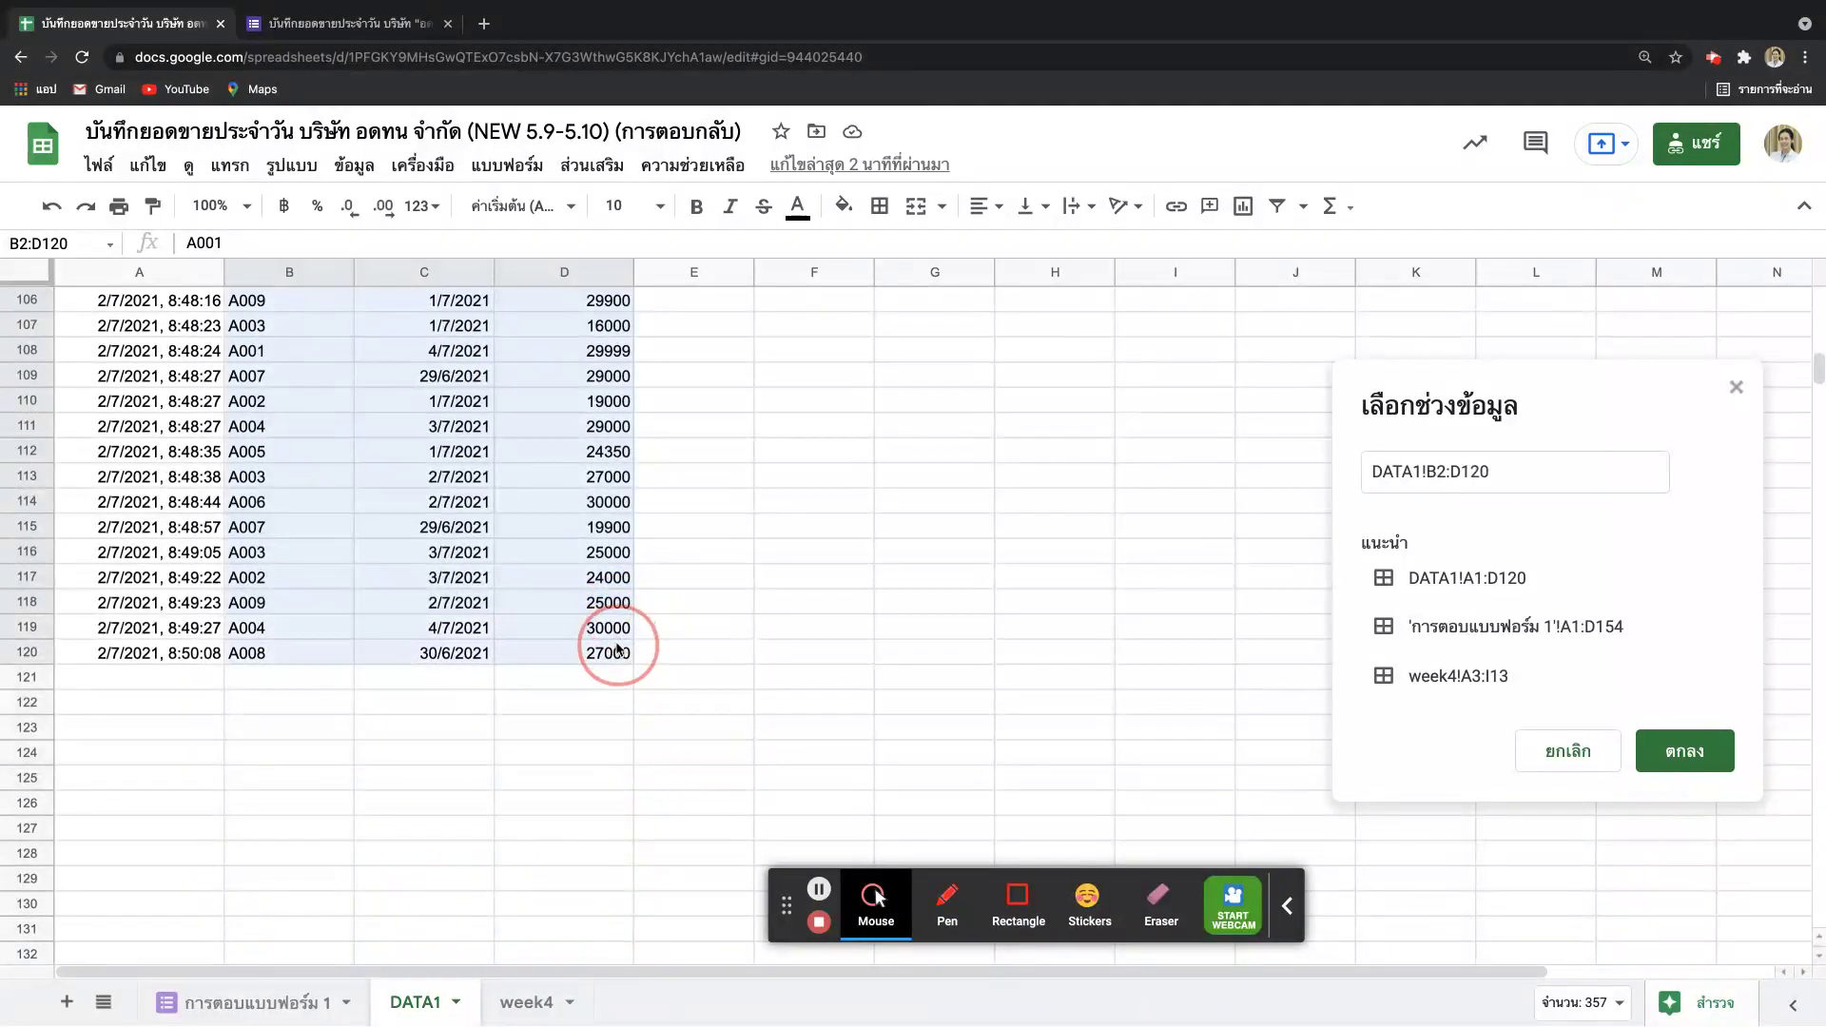
click(1679, 753)
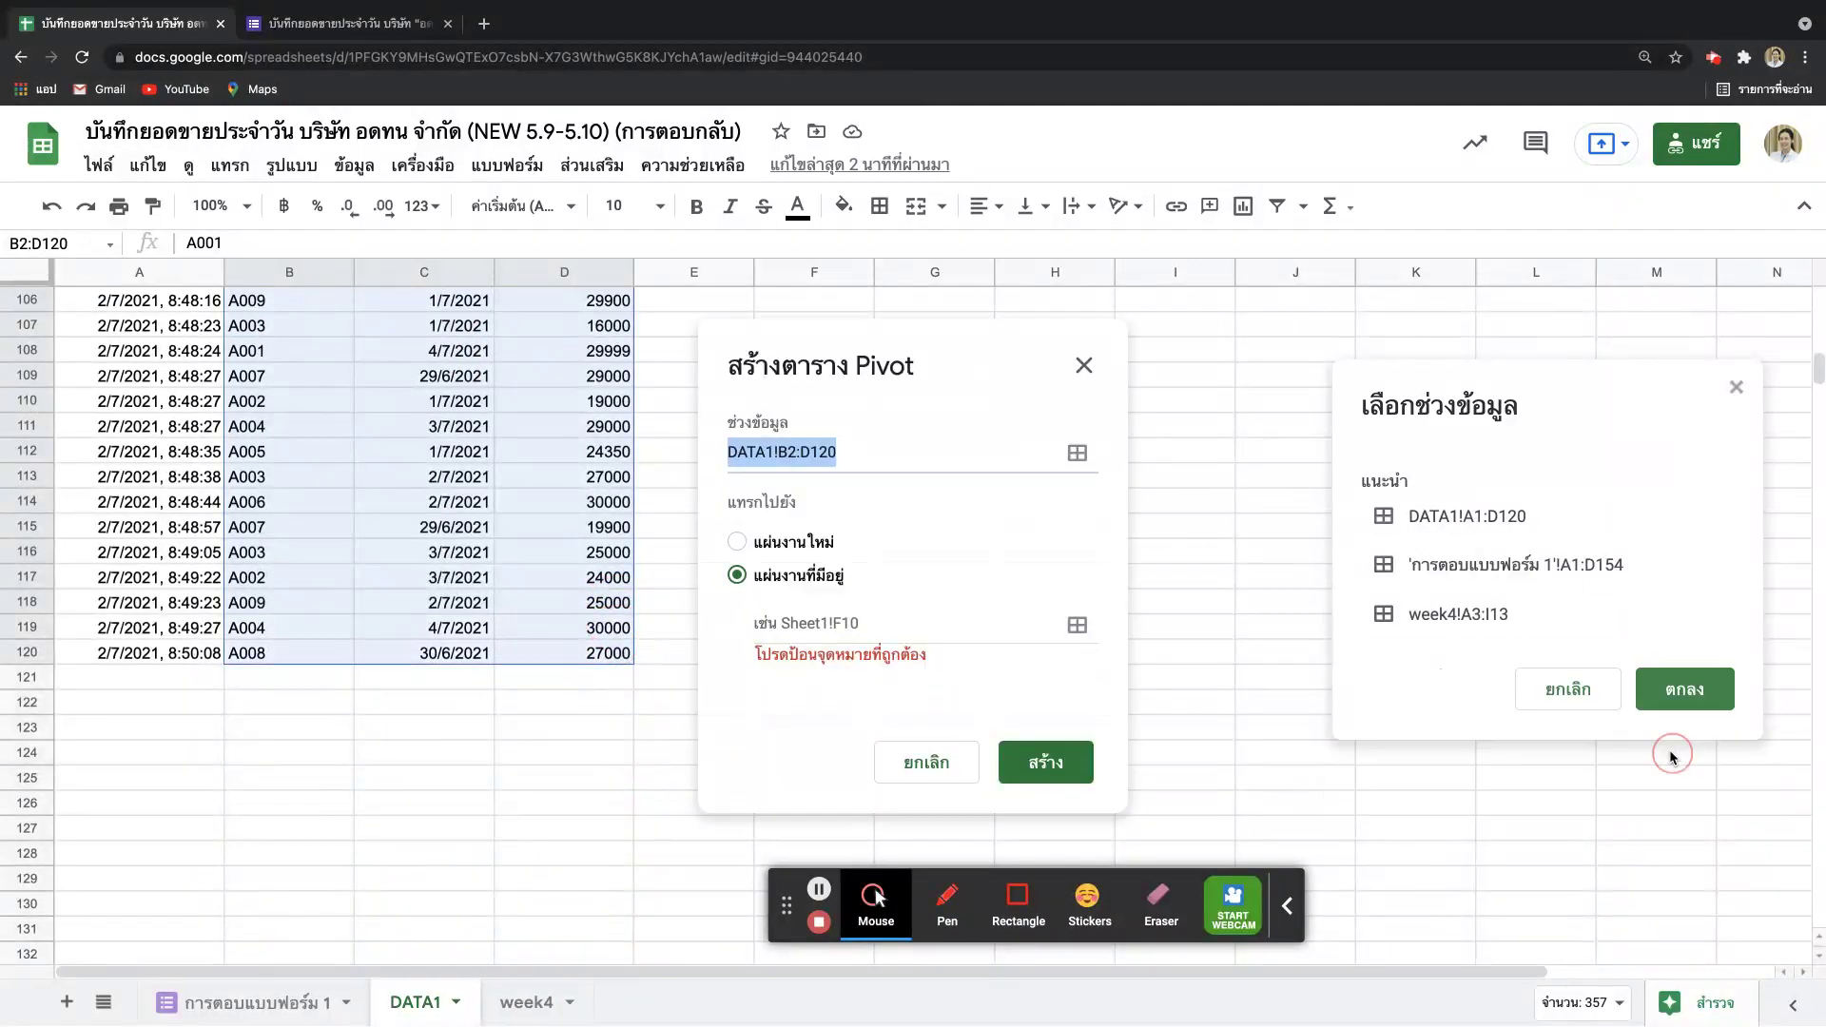
Step: Set the pivot table's destination to DATA1!F2 and create the table
click(847, 629)
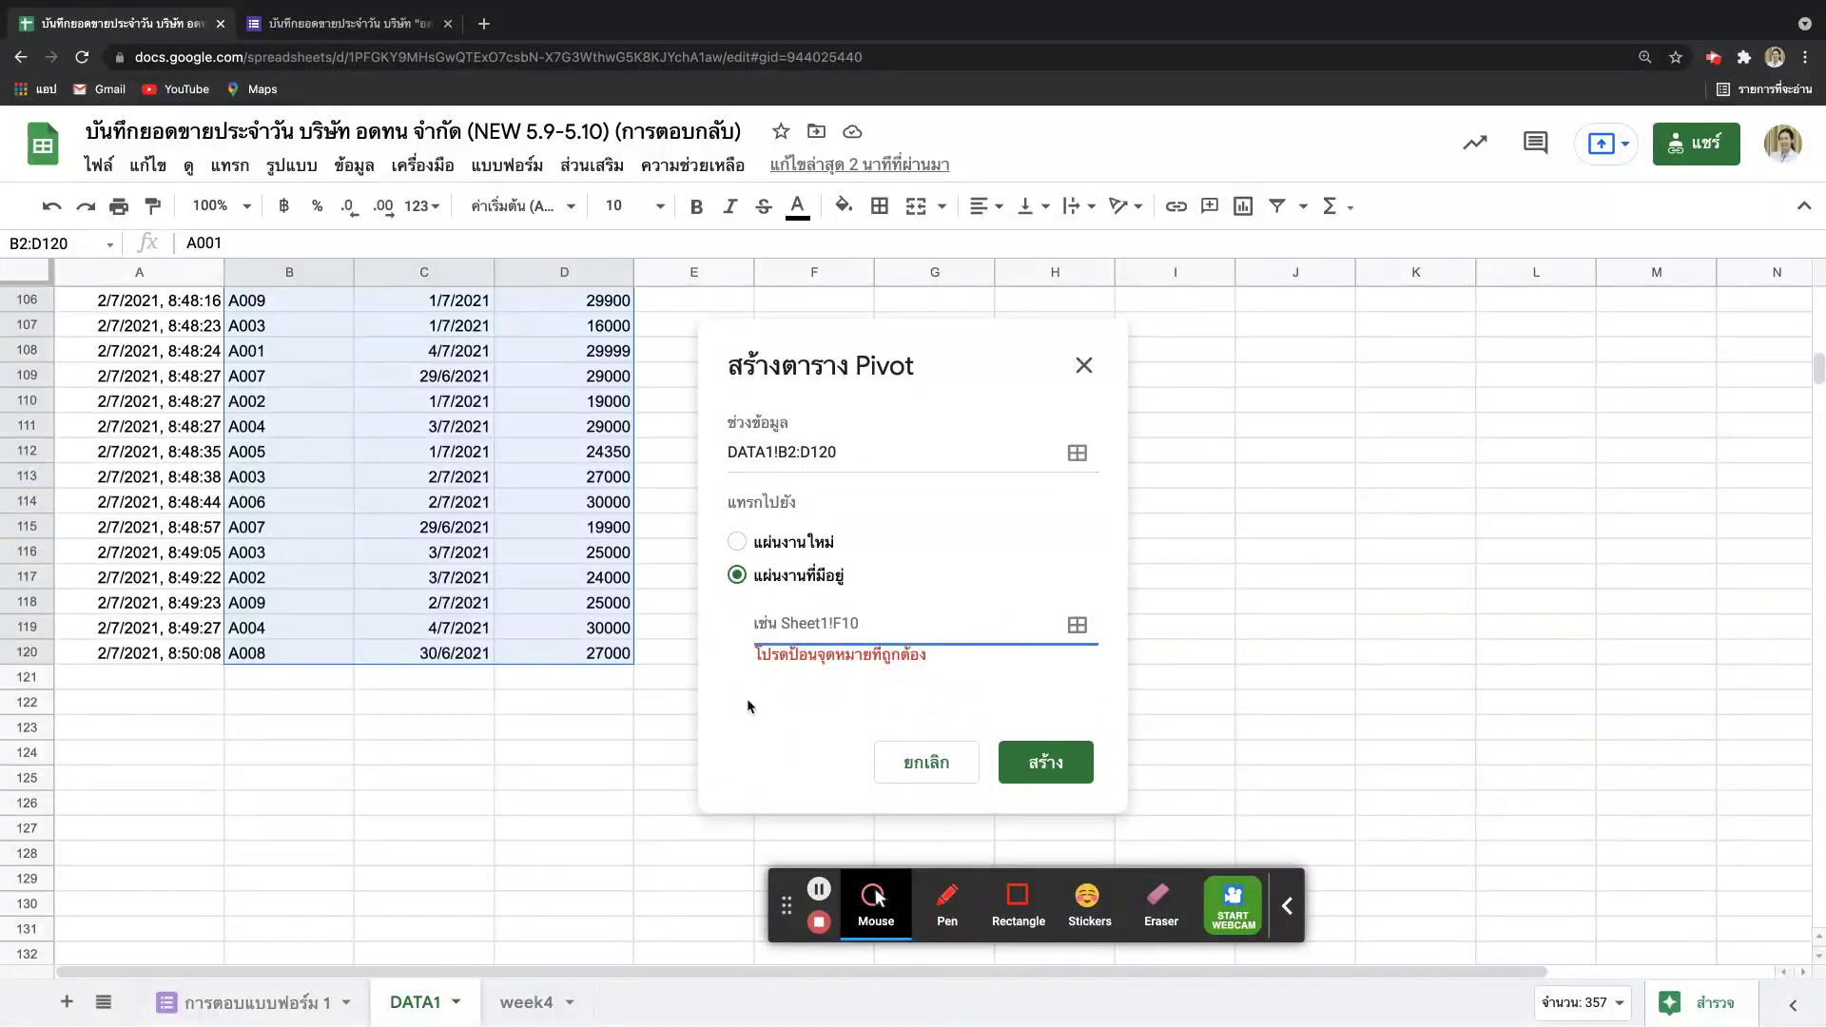
click(1076, 625)
scroll(599, 755, up, 15)
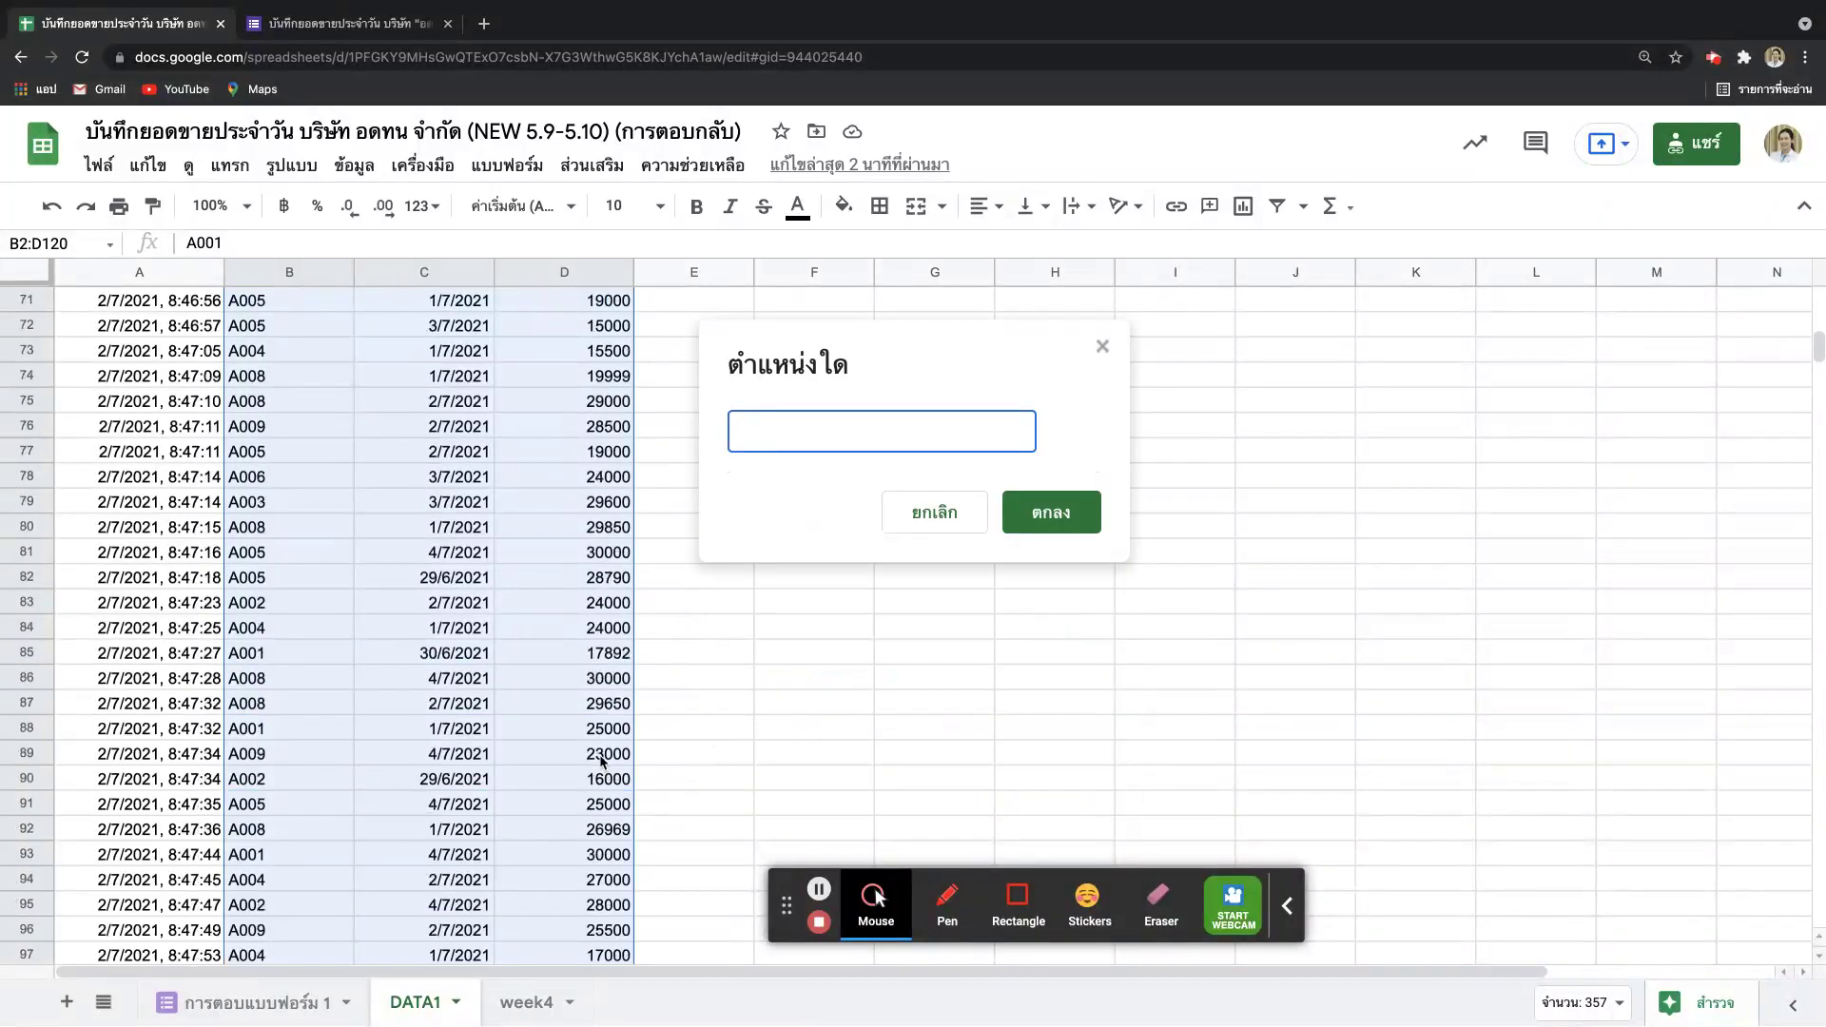
drag(875, 364, 1324, 405)
scroll(831, 491, up, 8)
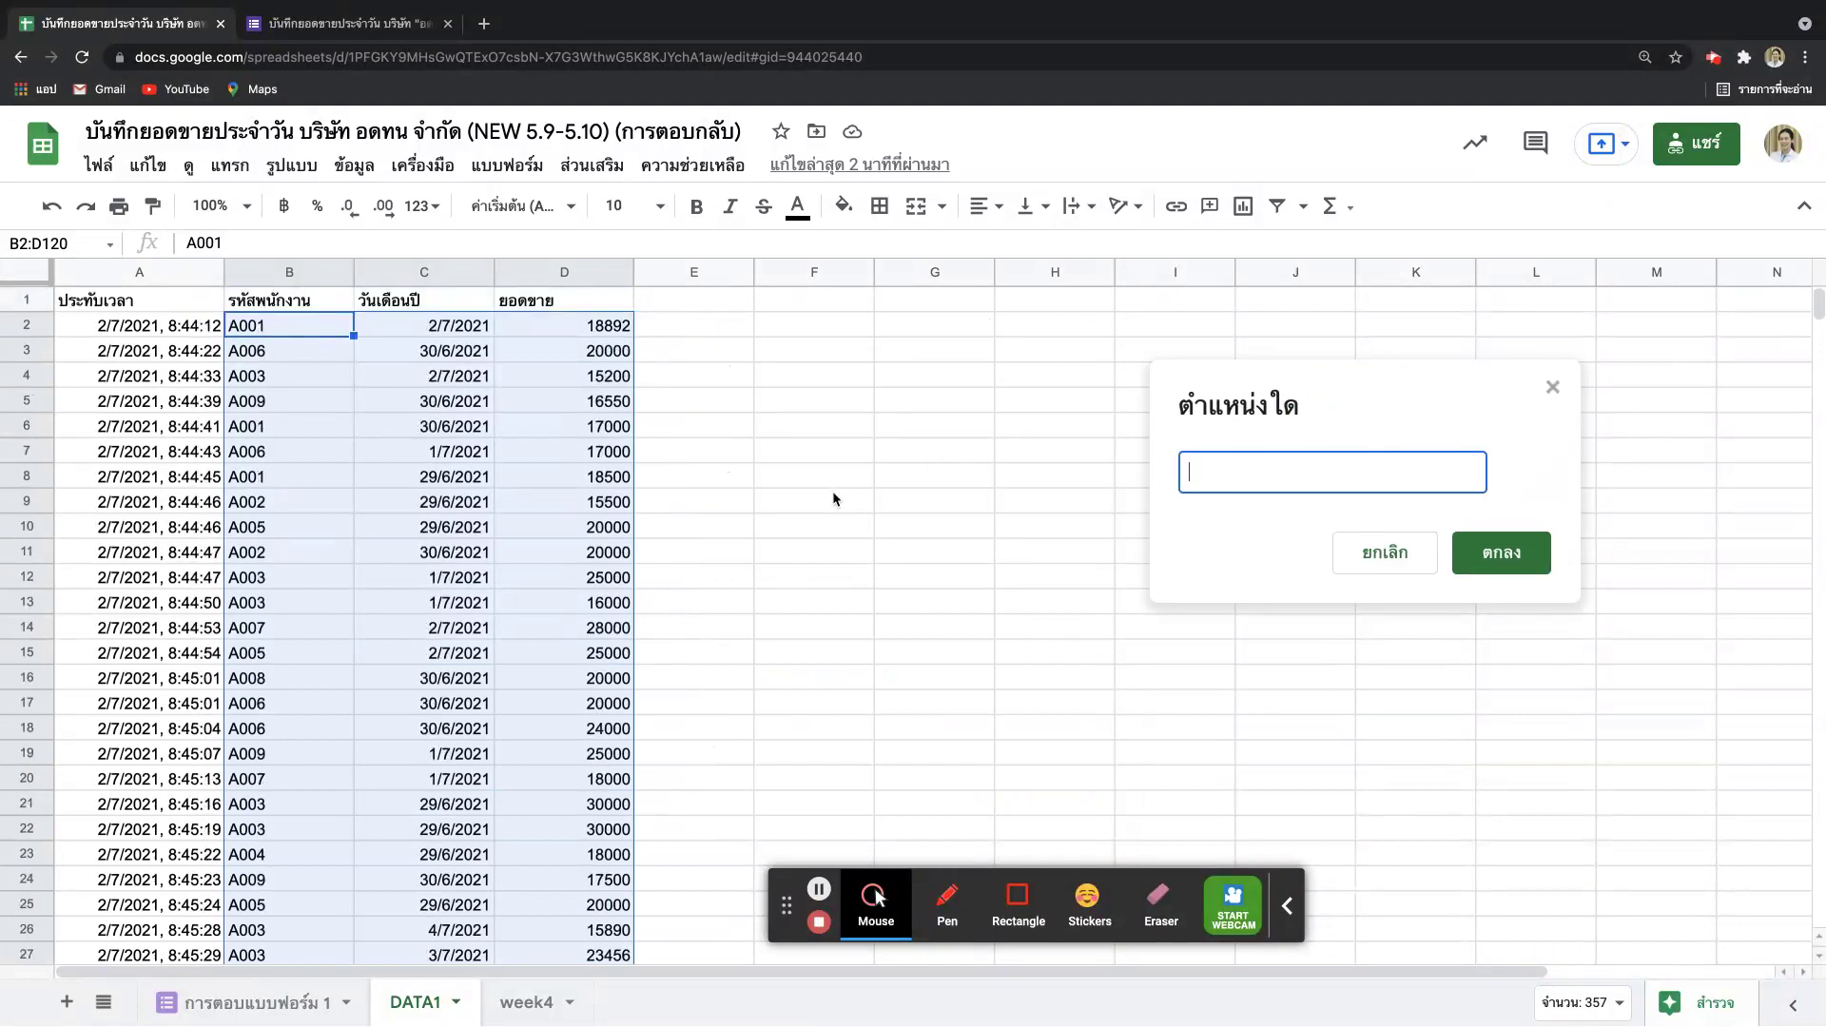
drag(805, 324, 1377, 706)
click(1505, 560)
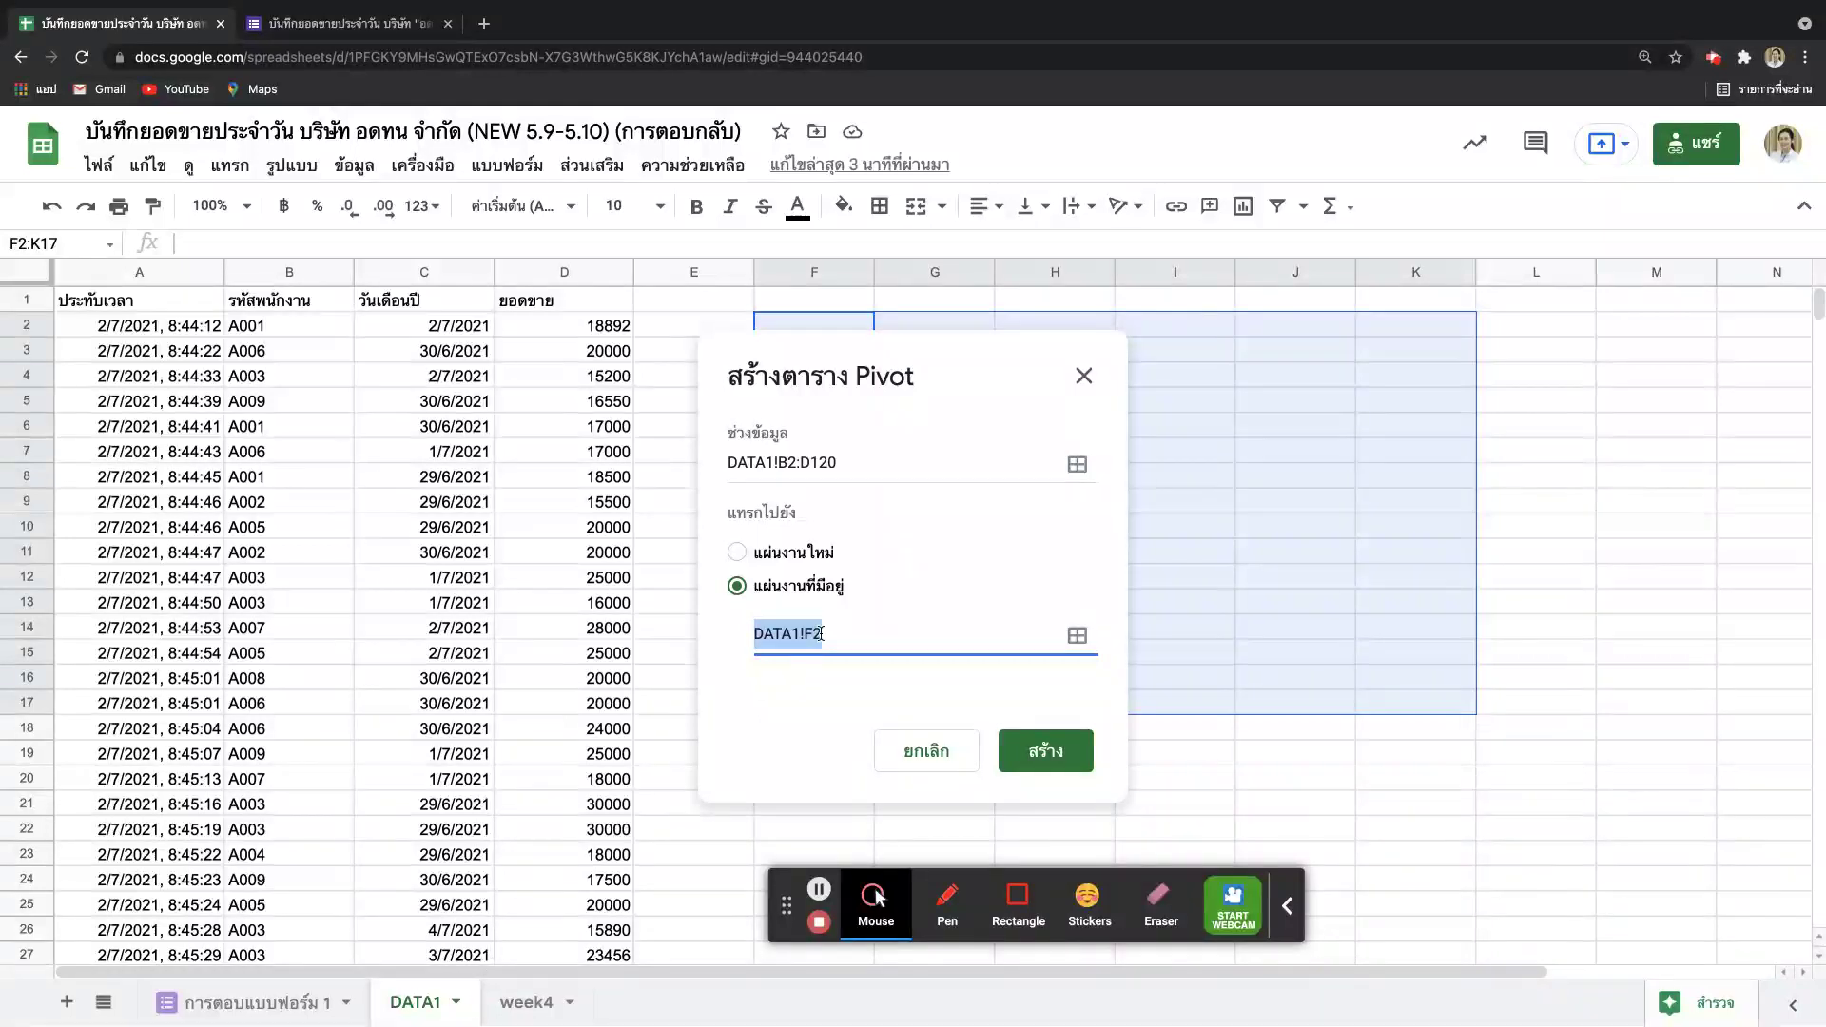
click(1046, 760)
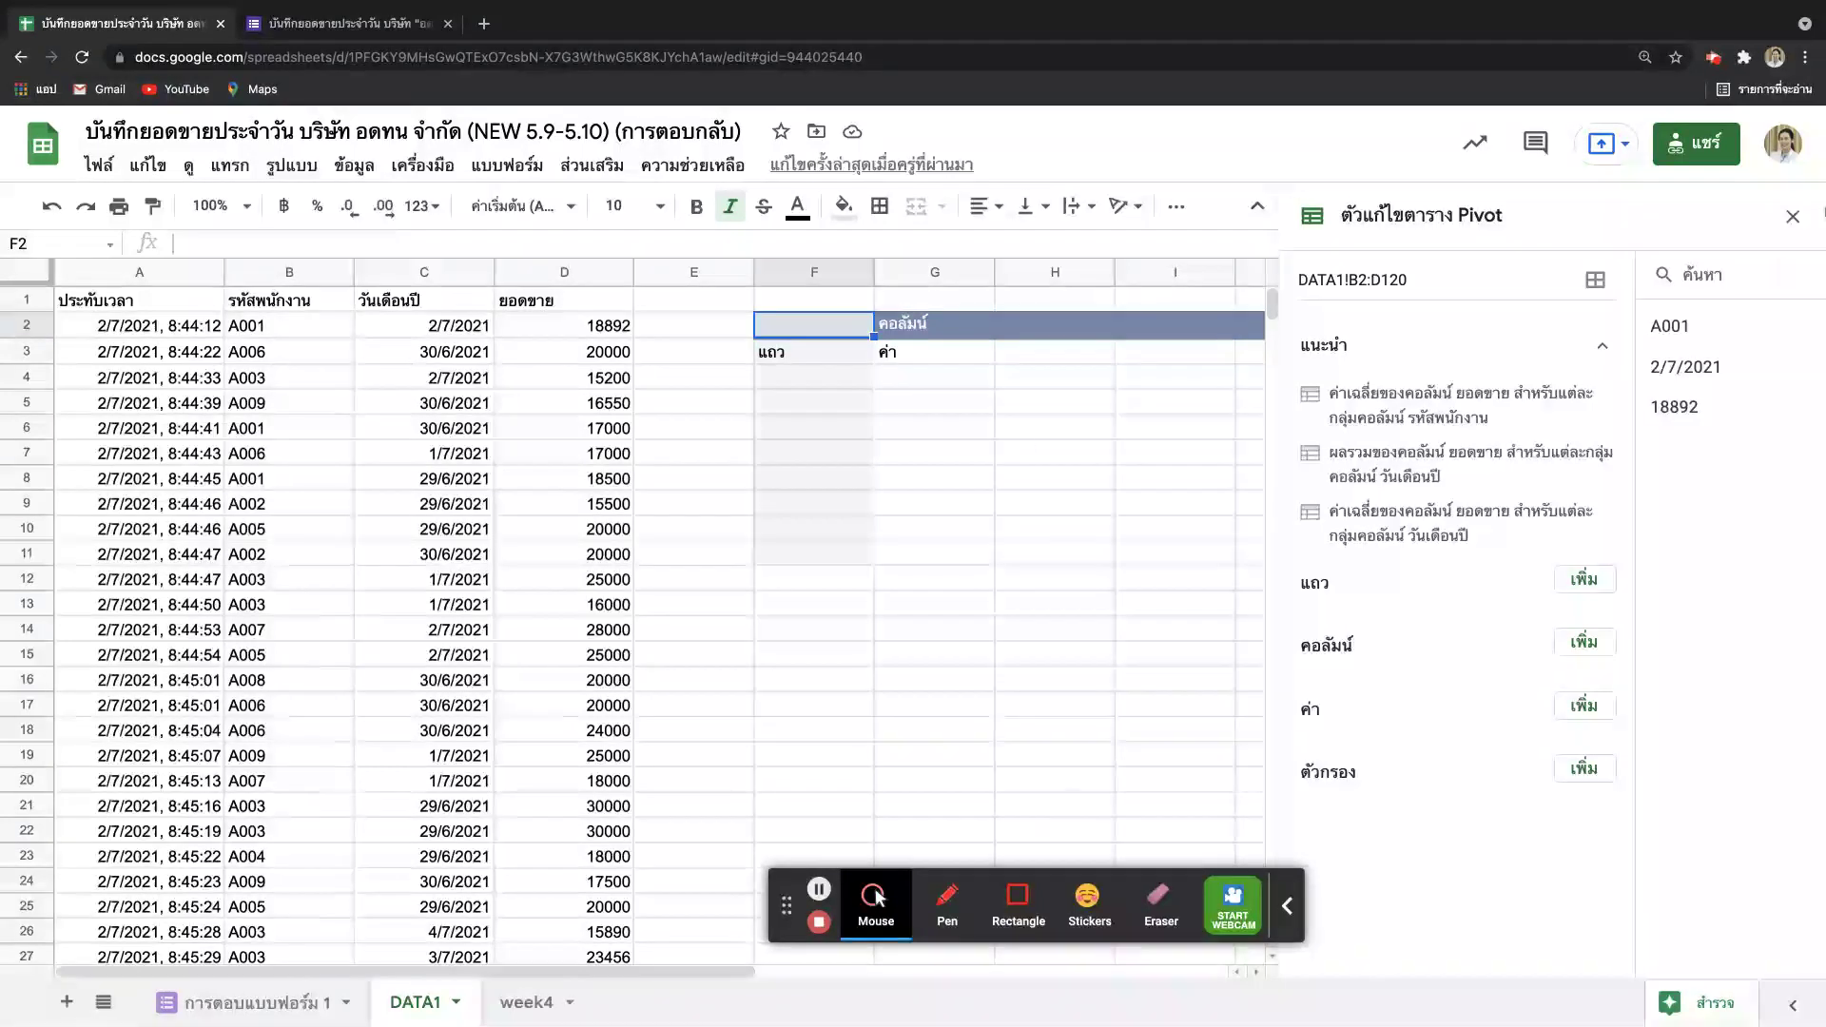
Step: Examine the empty pivot table's row, column and value areas starting at F2 with its editor closed
click(1792, 216)
click(1024, 510)
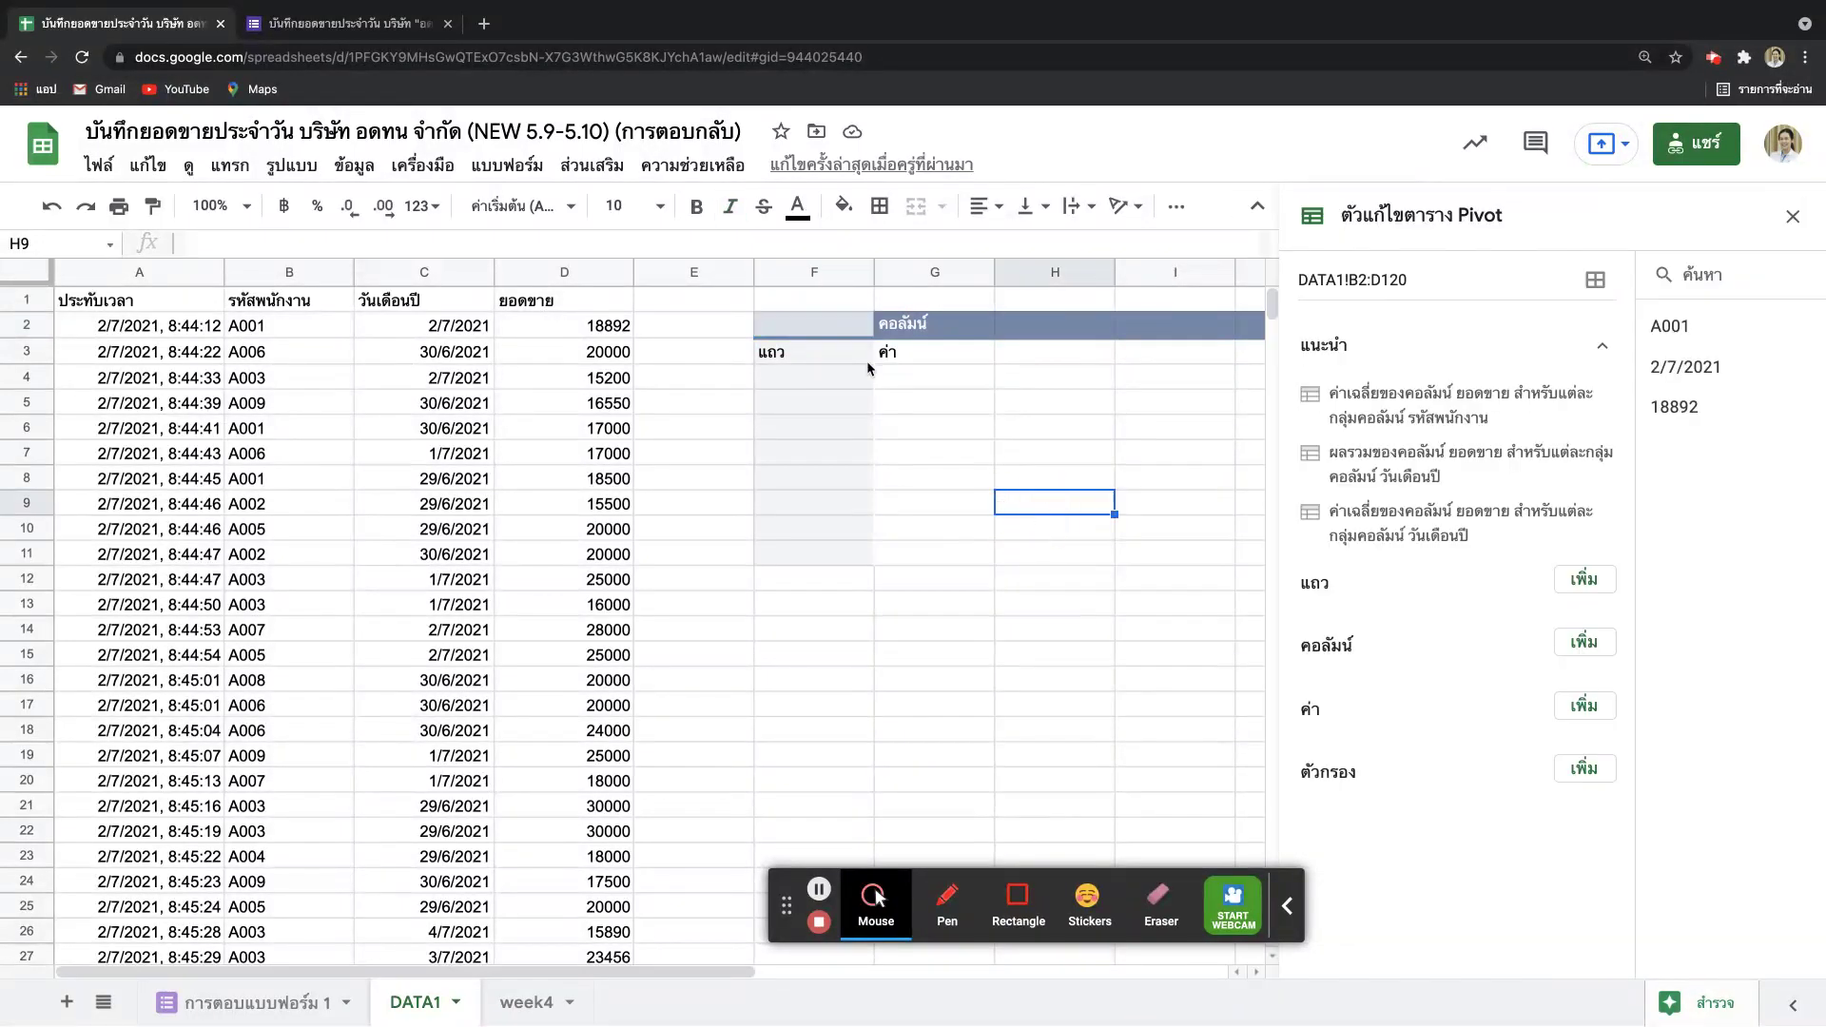
click(1793, 216)
drag(814, 324, 1252, 568)
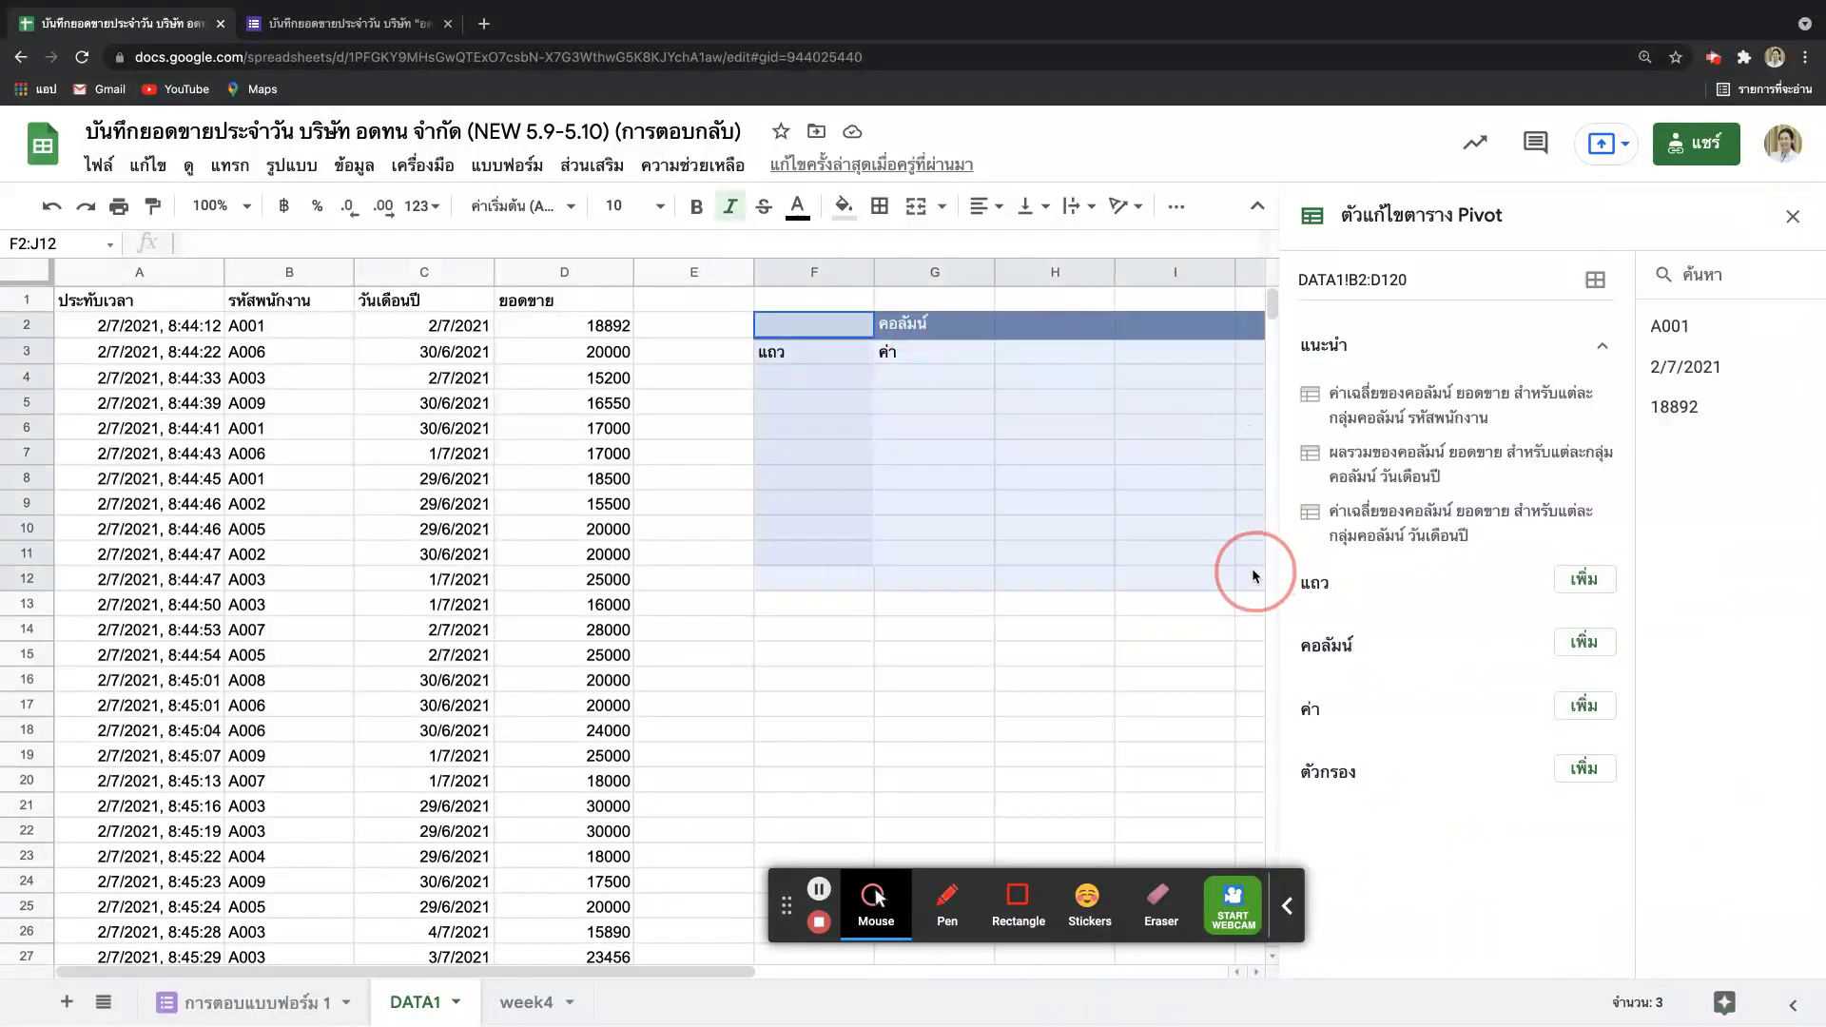
click(1793, 217)
click(1648, 457)
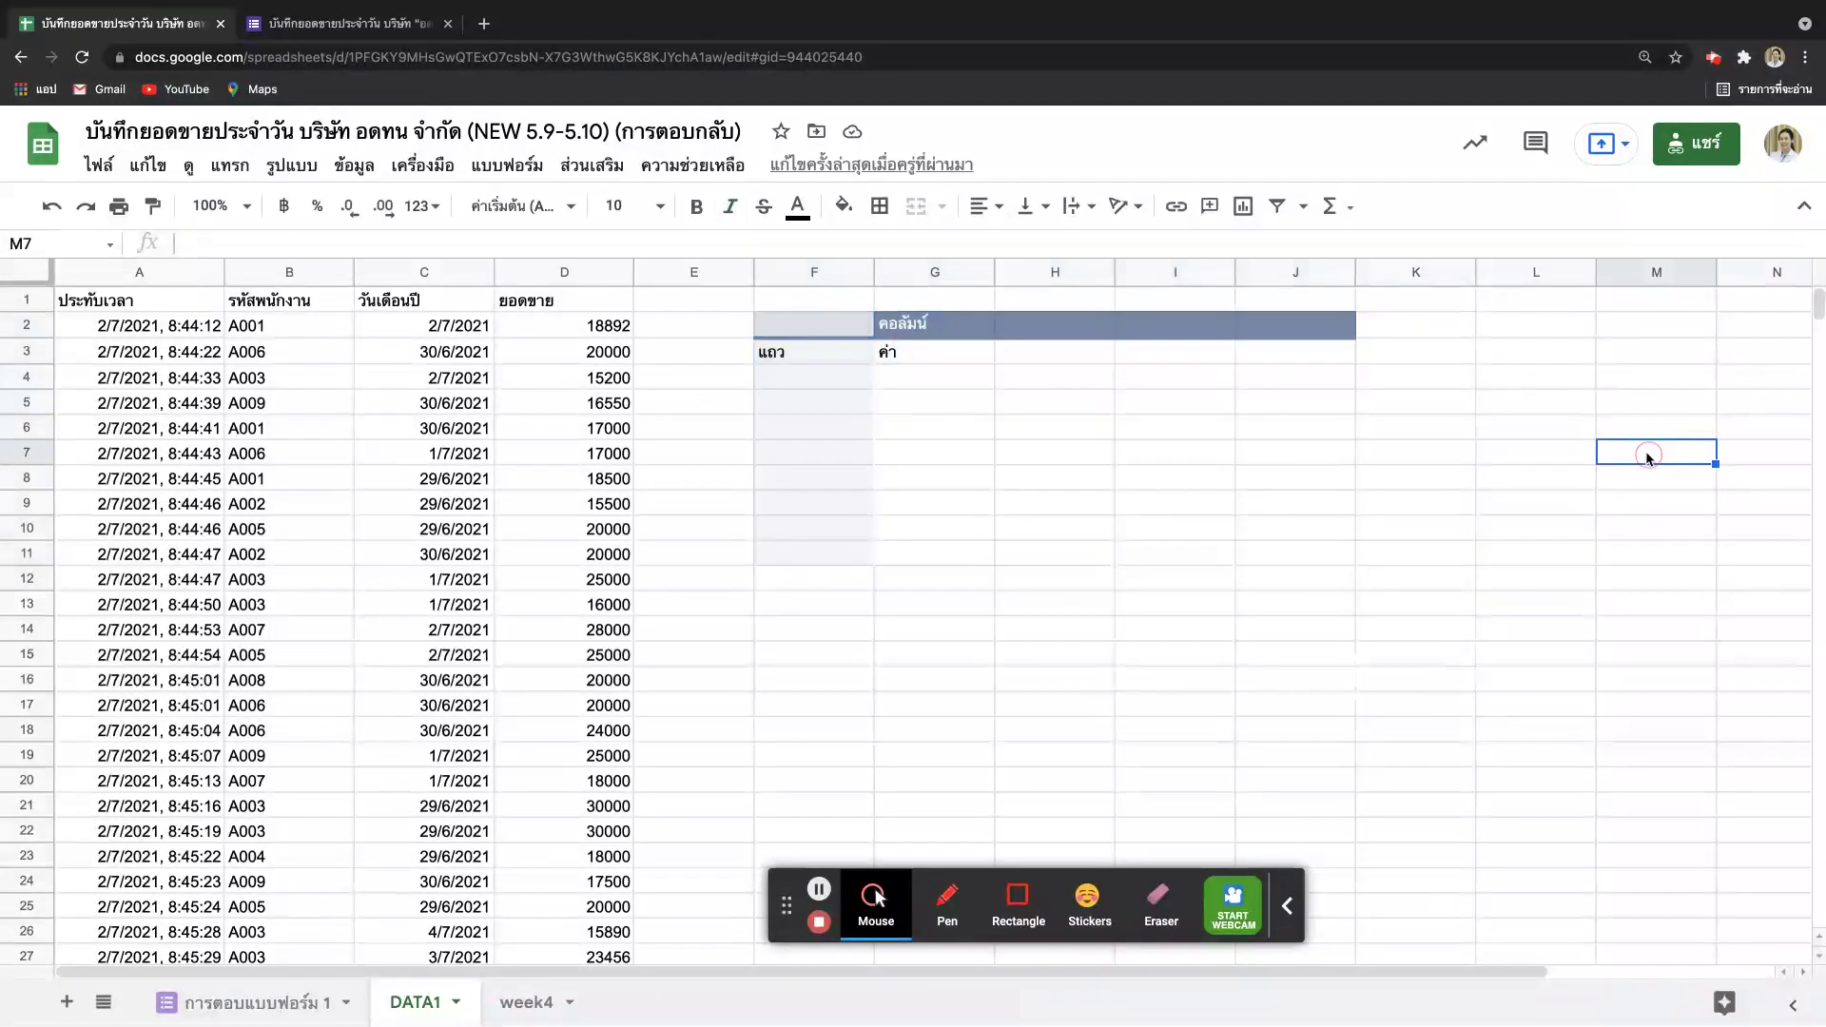
Step: Change the pivot table's data range to DATA1!B1:D120 to include the header row
click(801, 373)
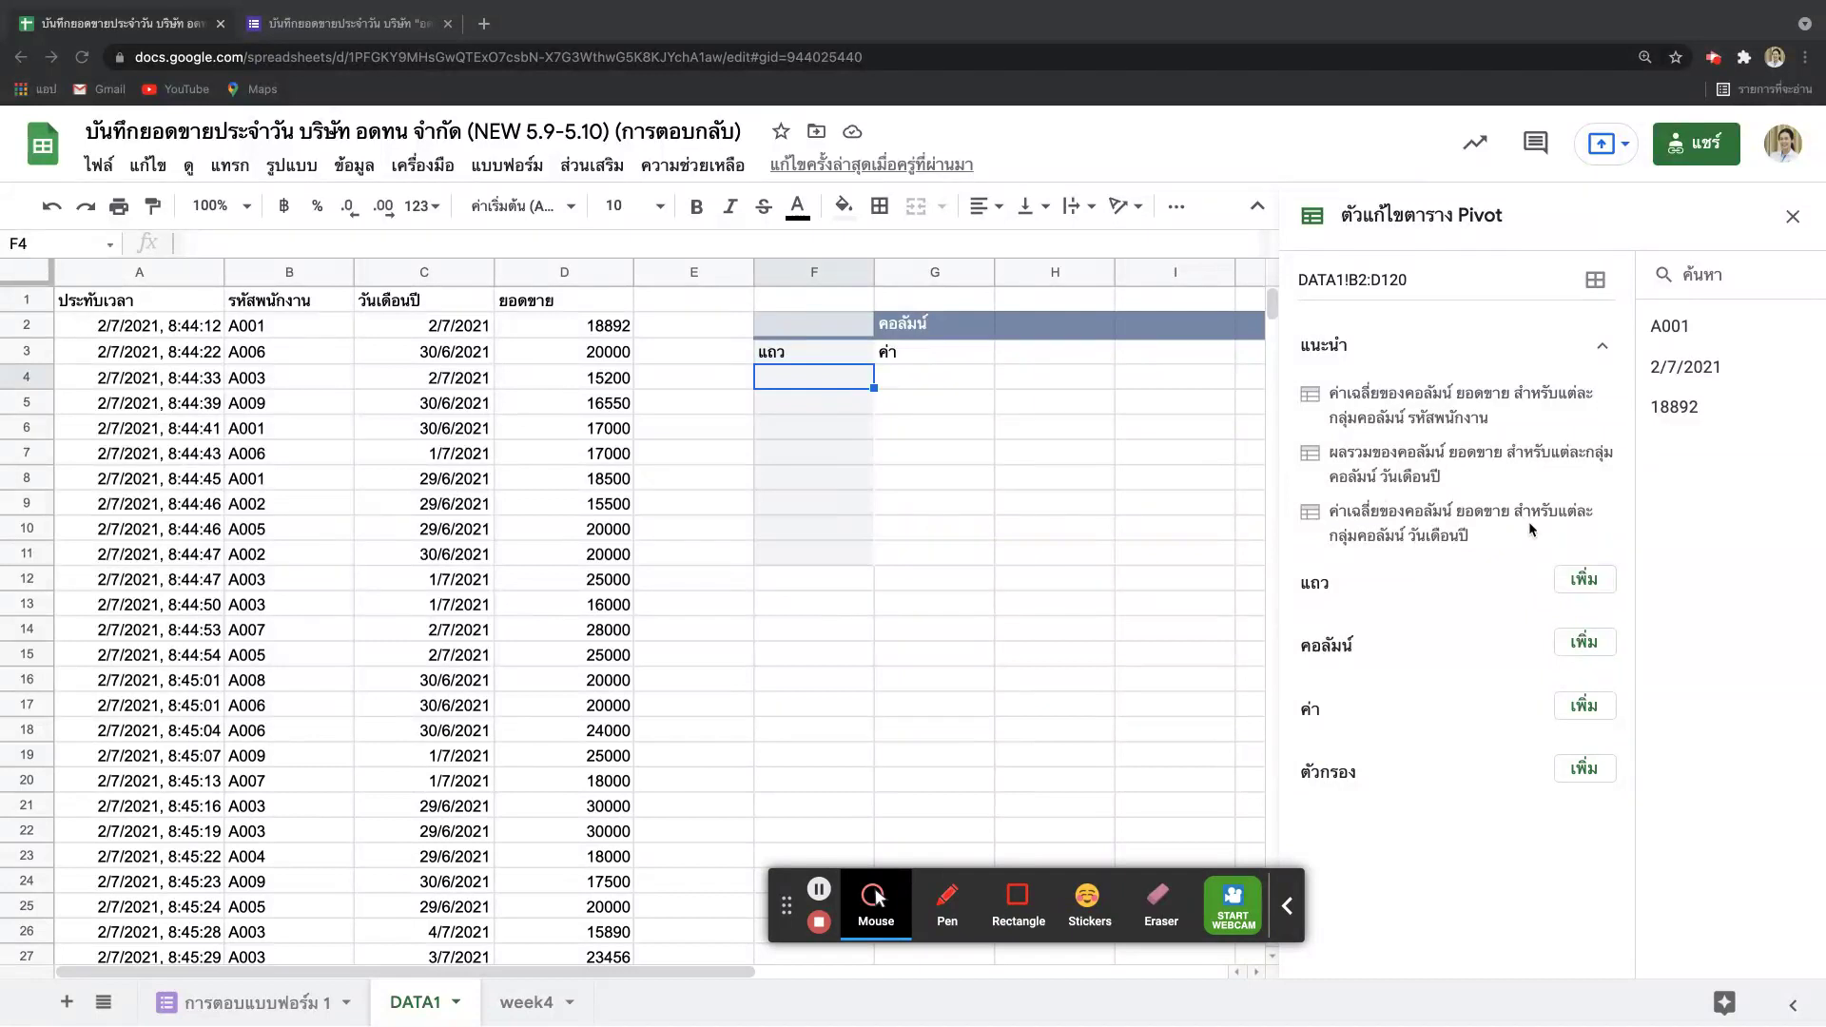
click(1584, 582)
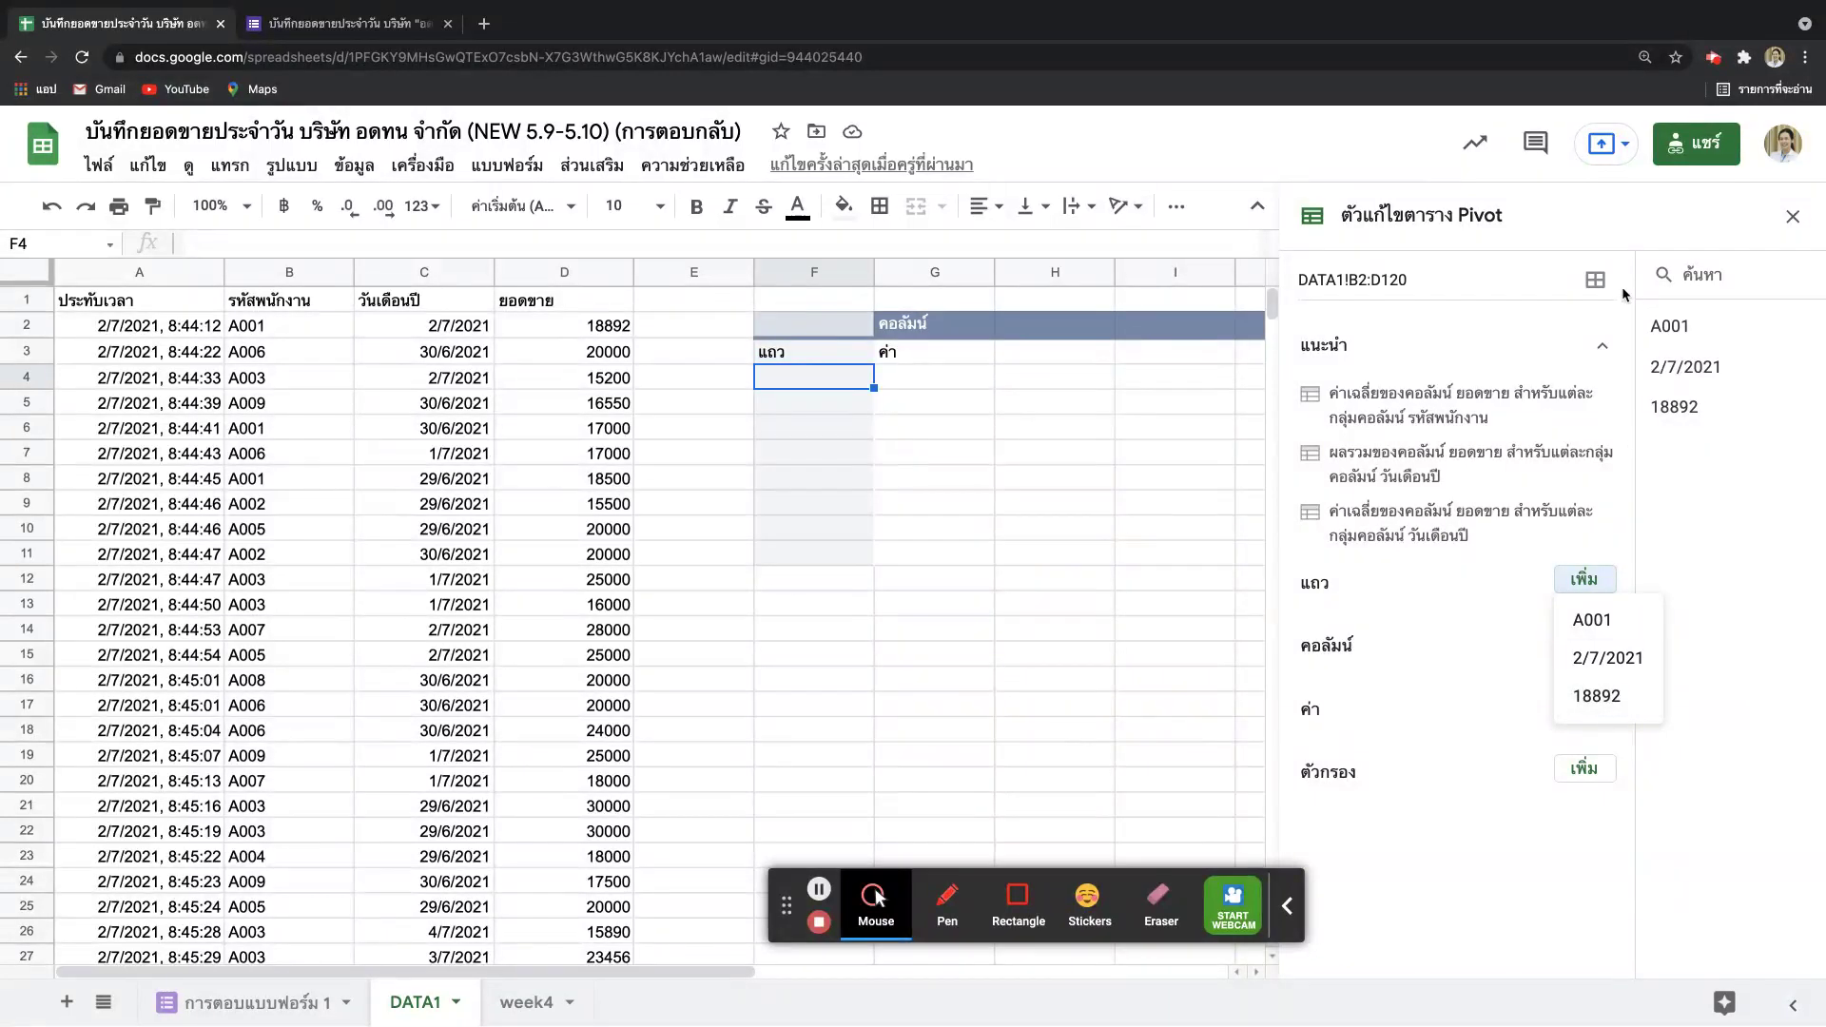
click(1596, 284)
click(1597, 284)
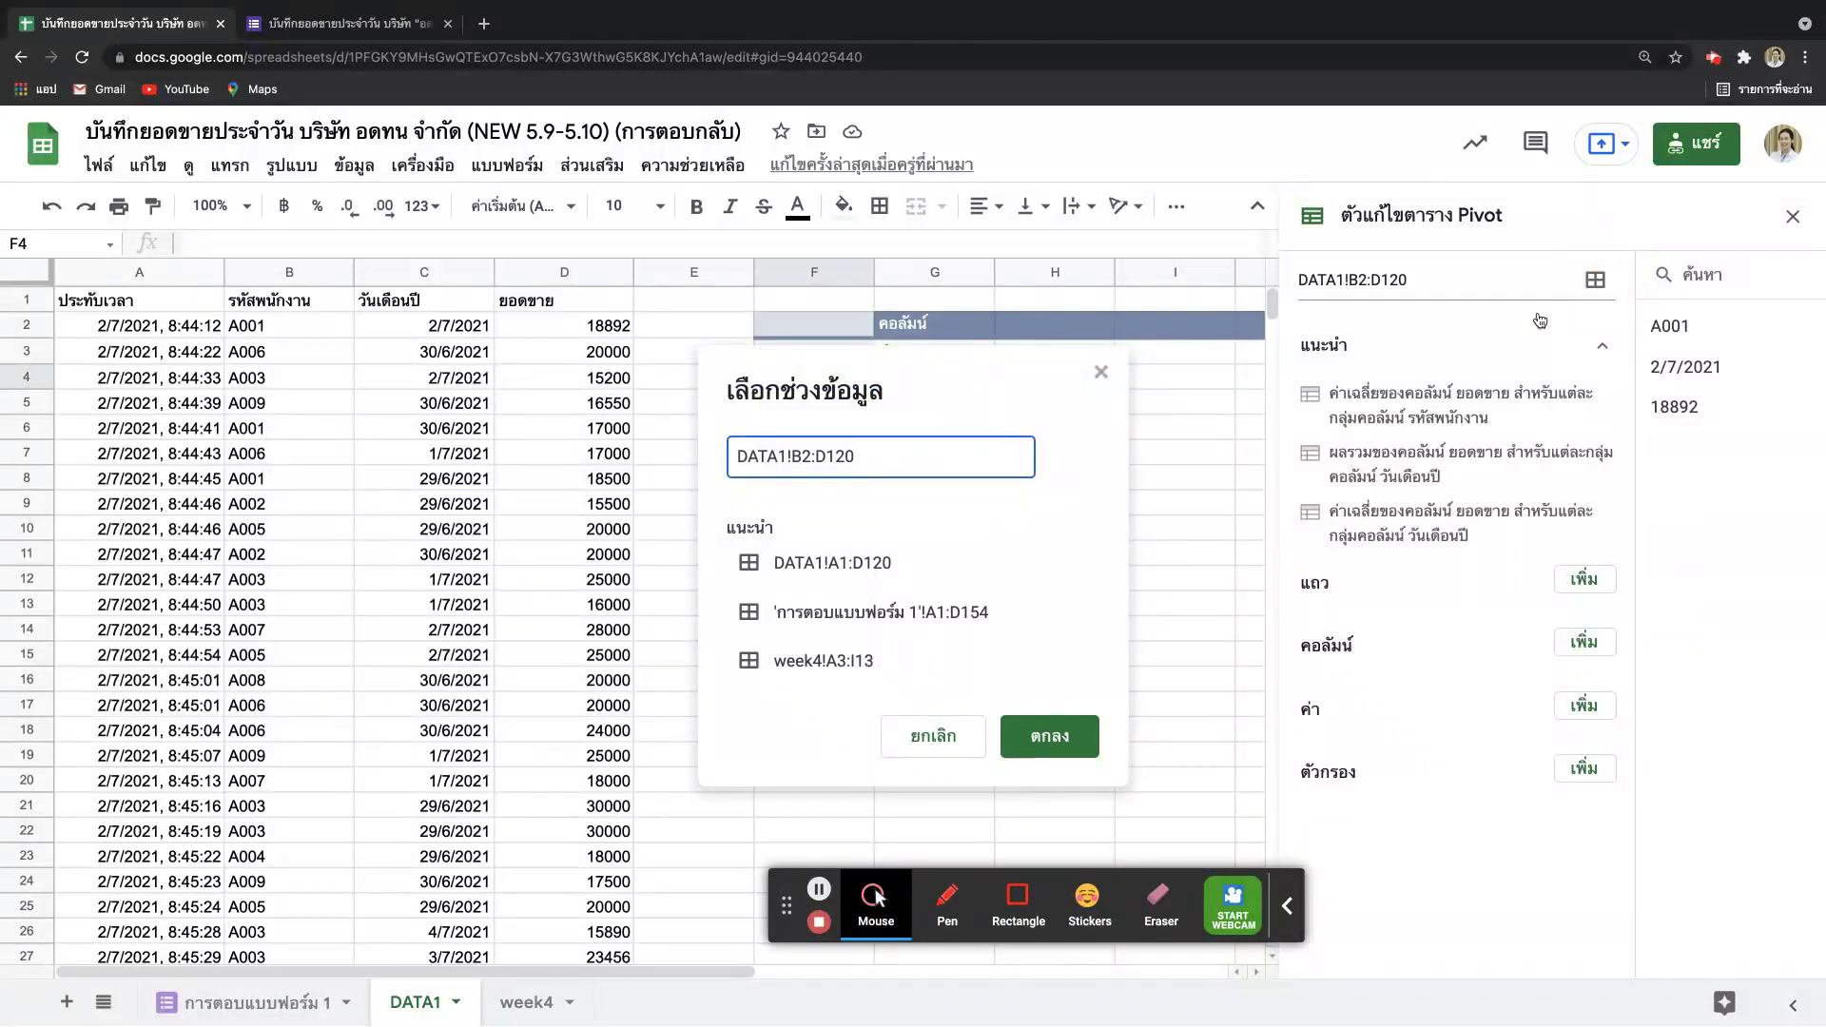
drag(304, 303, 599, 701)
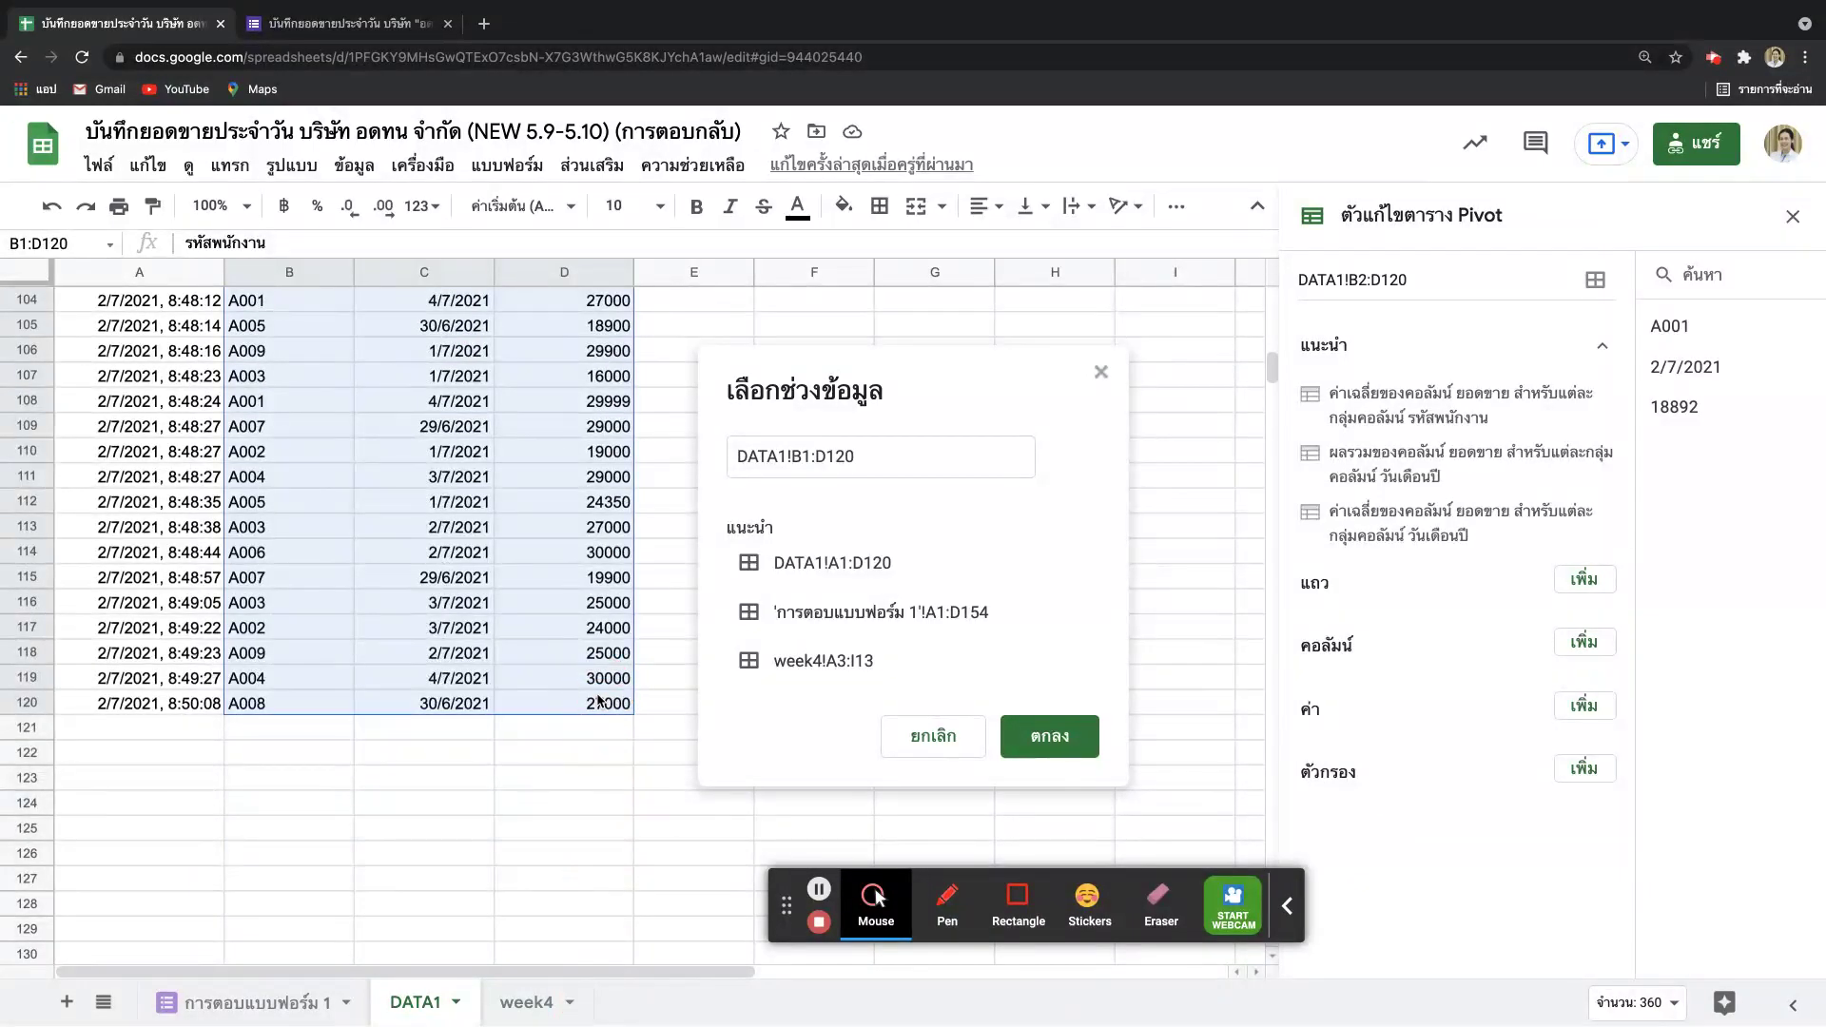
click(1046, 737)
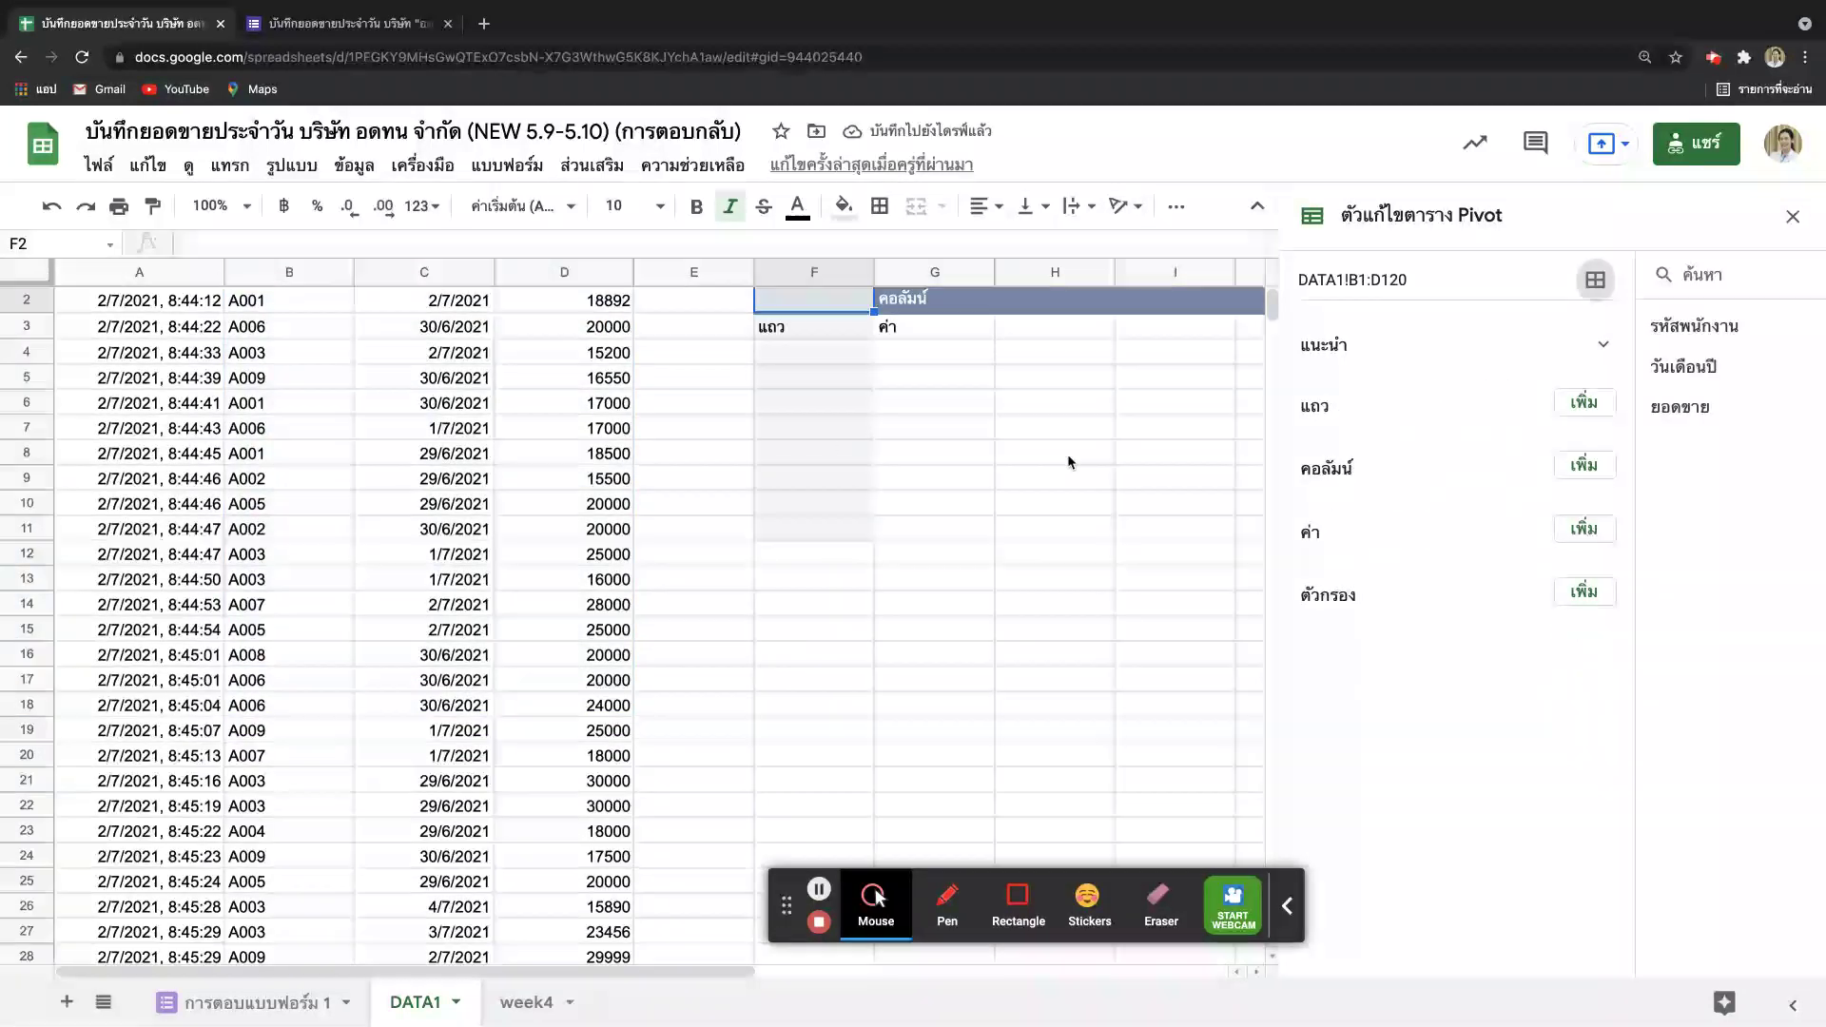
Step: Add the รหัสพนักงาน field to the pivot table's rows
click(1047, 407)
scroll(1018, 546, up, 1)
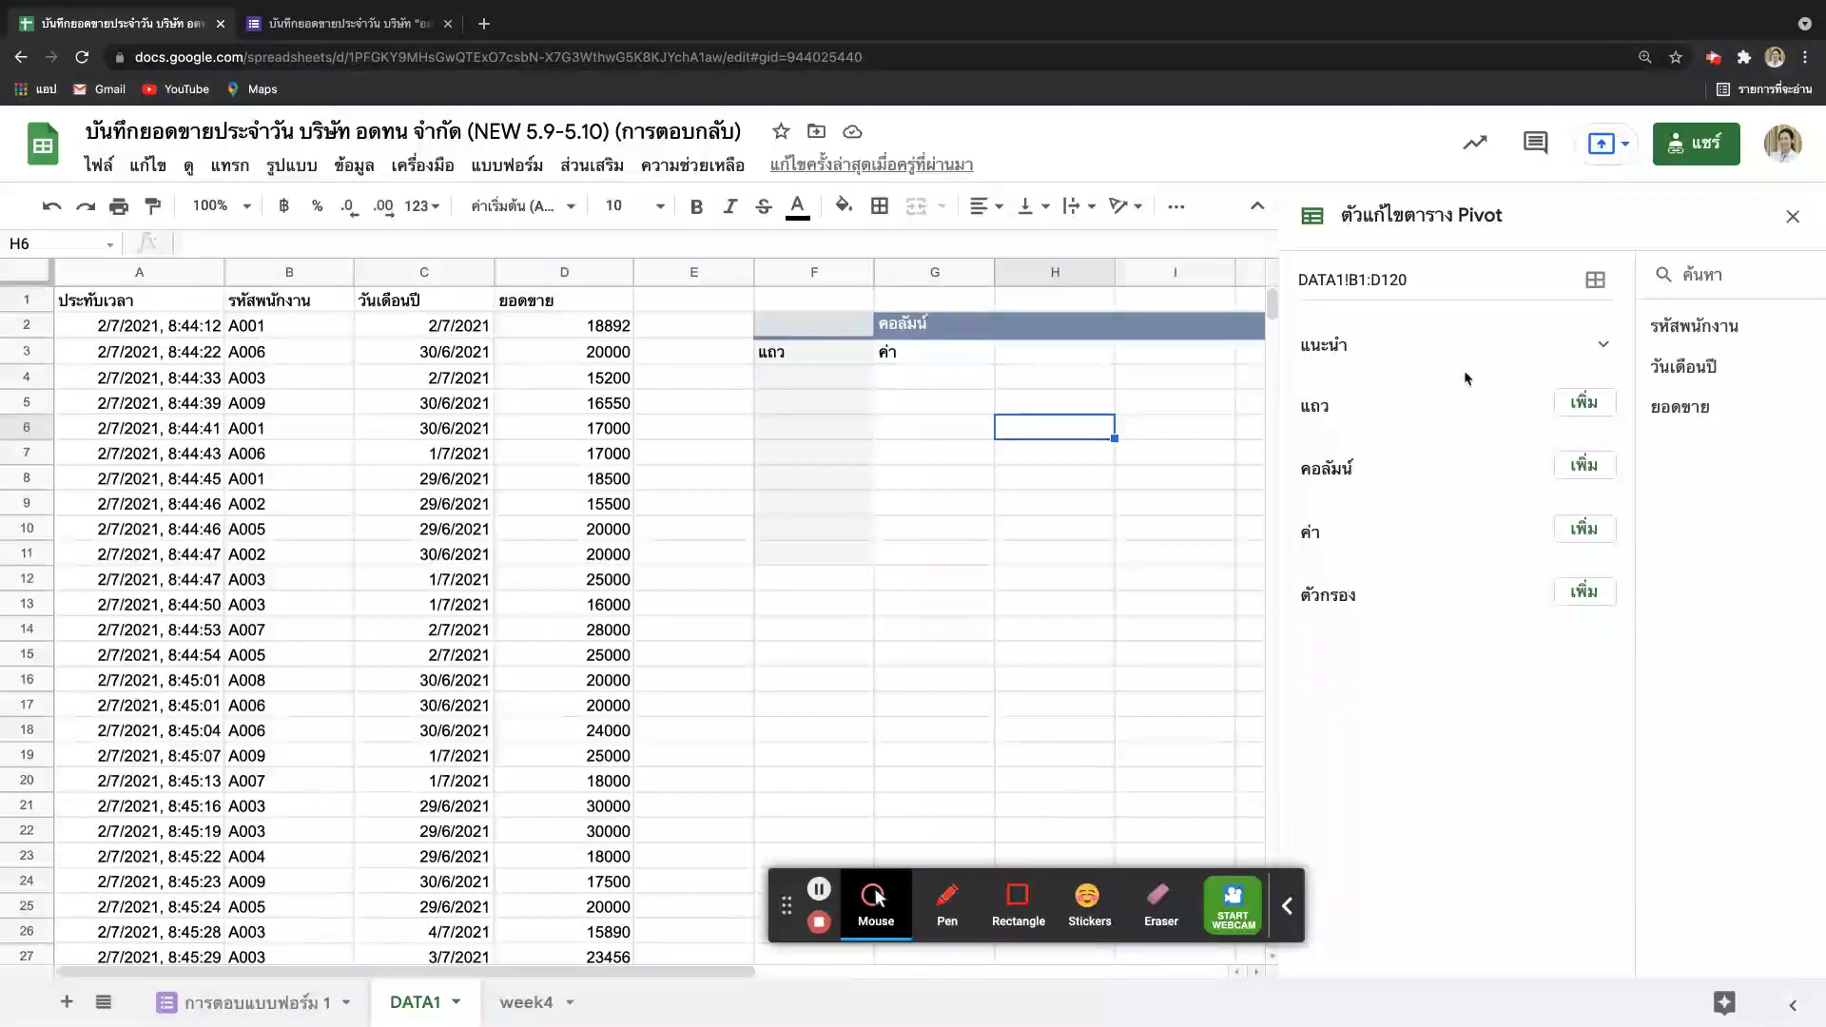
click(1582, 404)
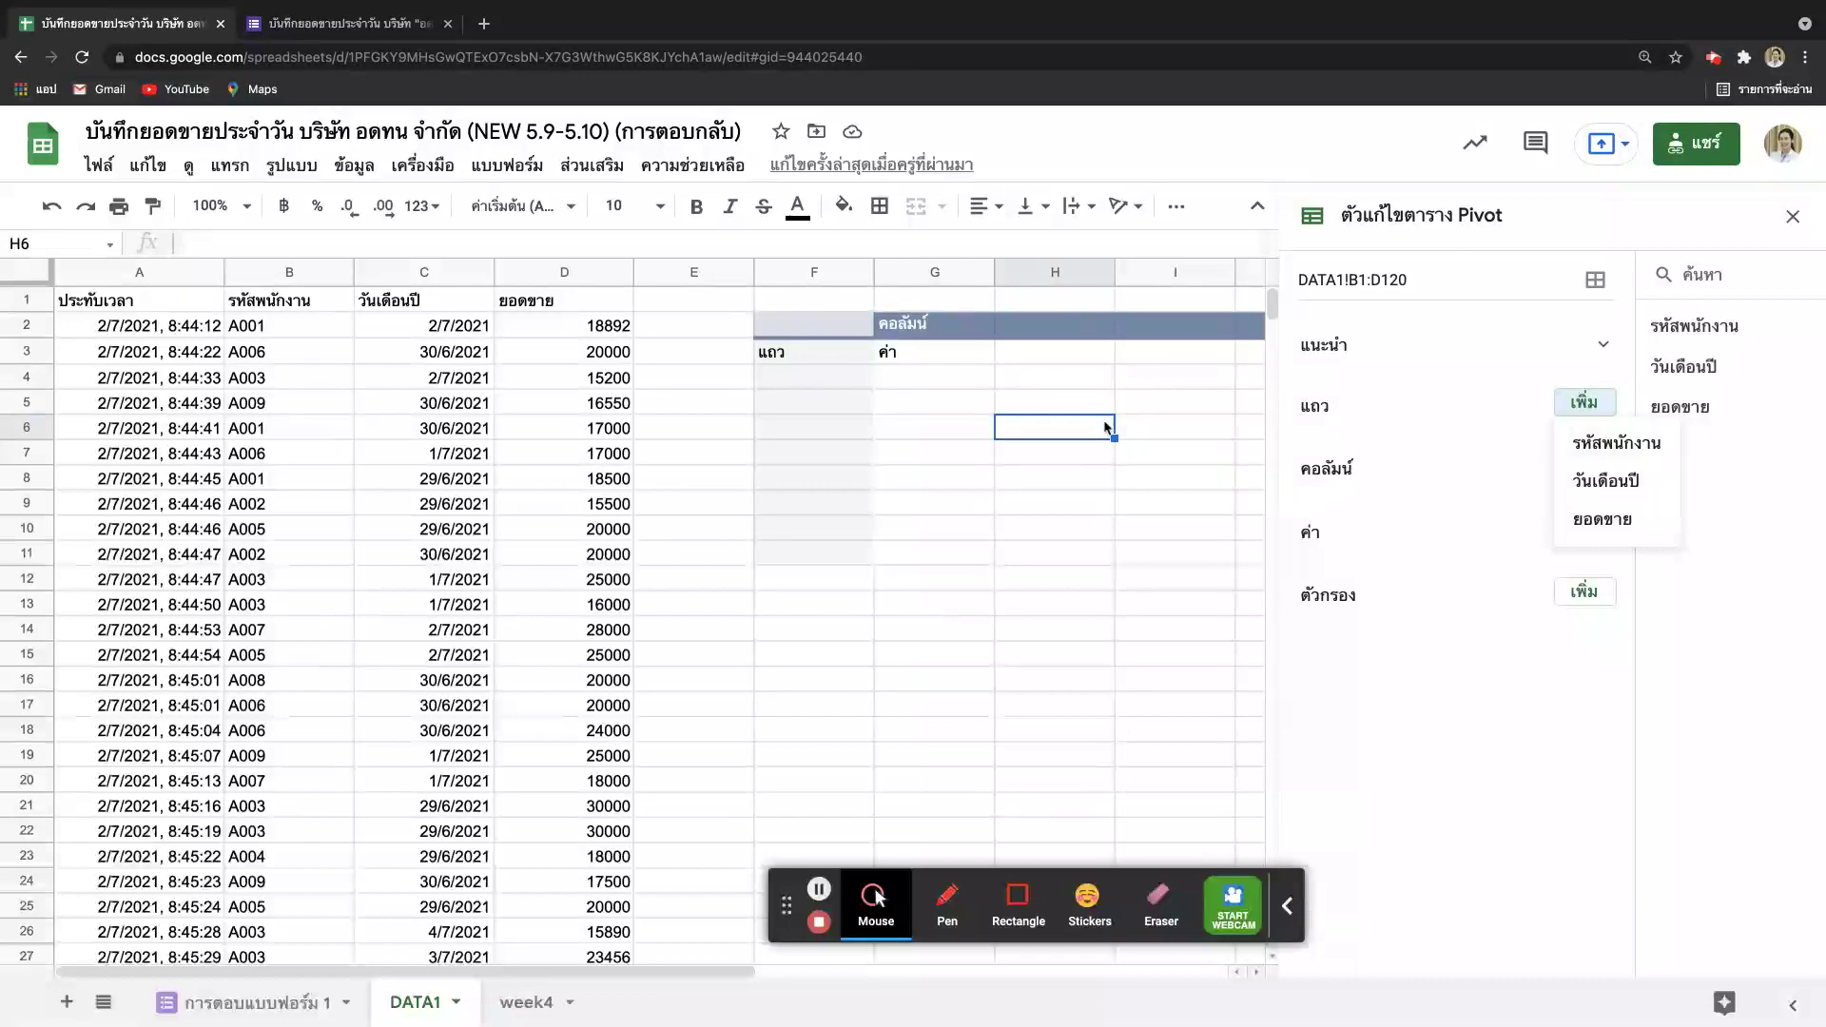
click(1607, 445)
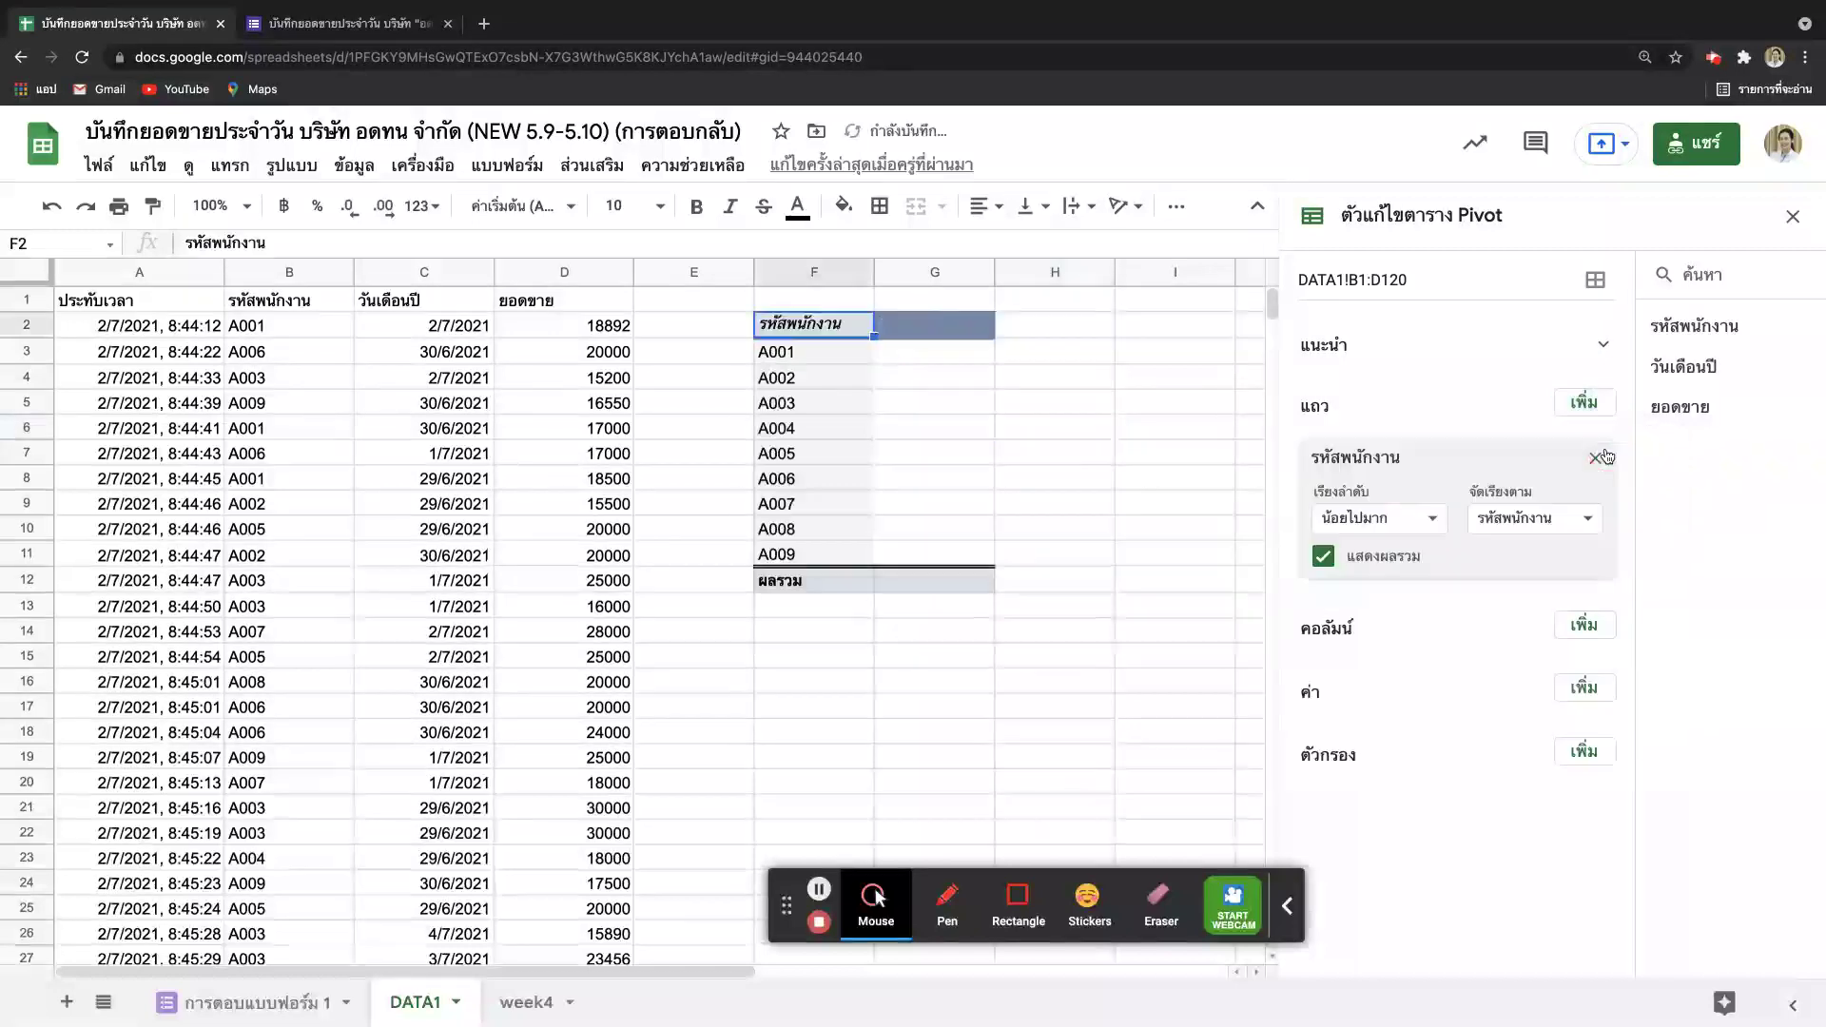
Step: Compare the employee codes in the pivot table rows with the codes in column B
click(832, 358)
click(837, 381)
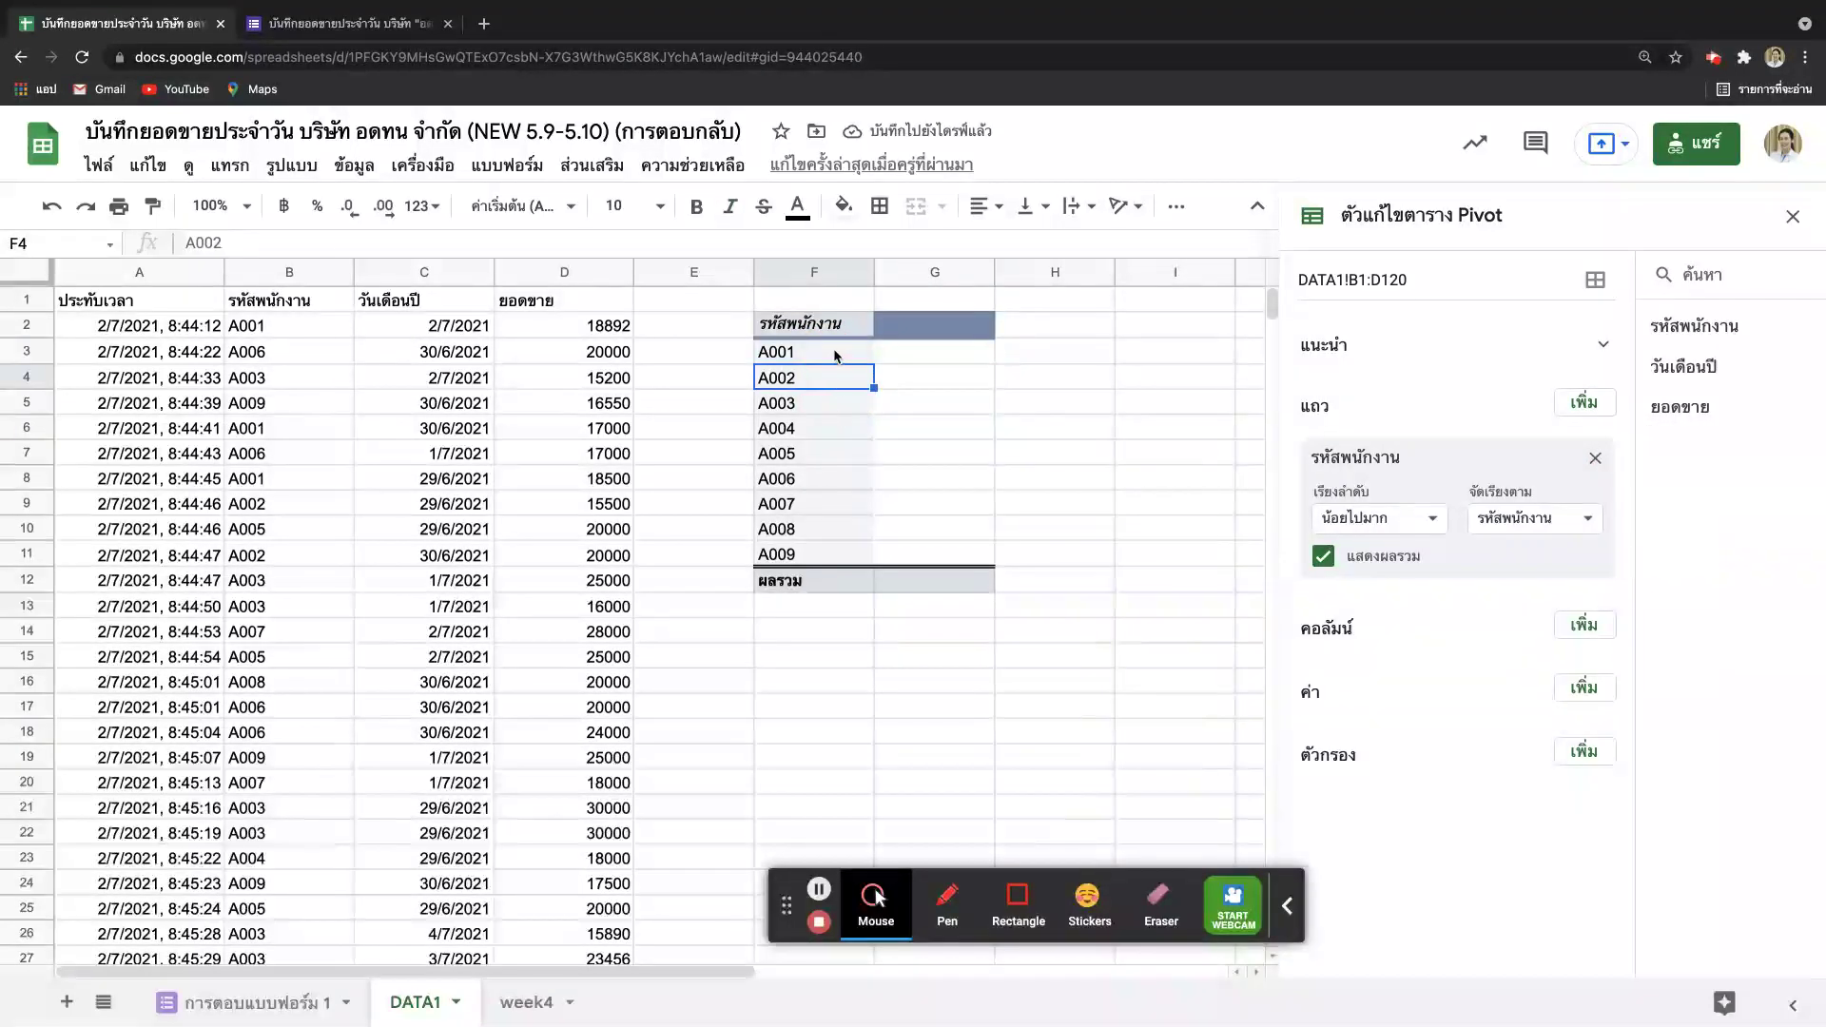
click(834, 356)
click(304, 319)
click(302, 455)
click(297, 631)
click(290, 780)
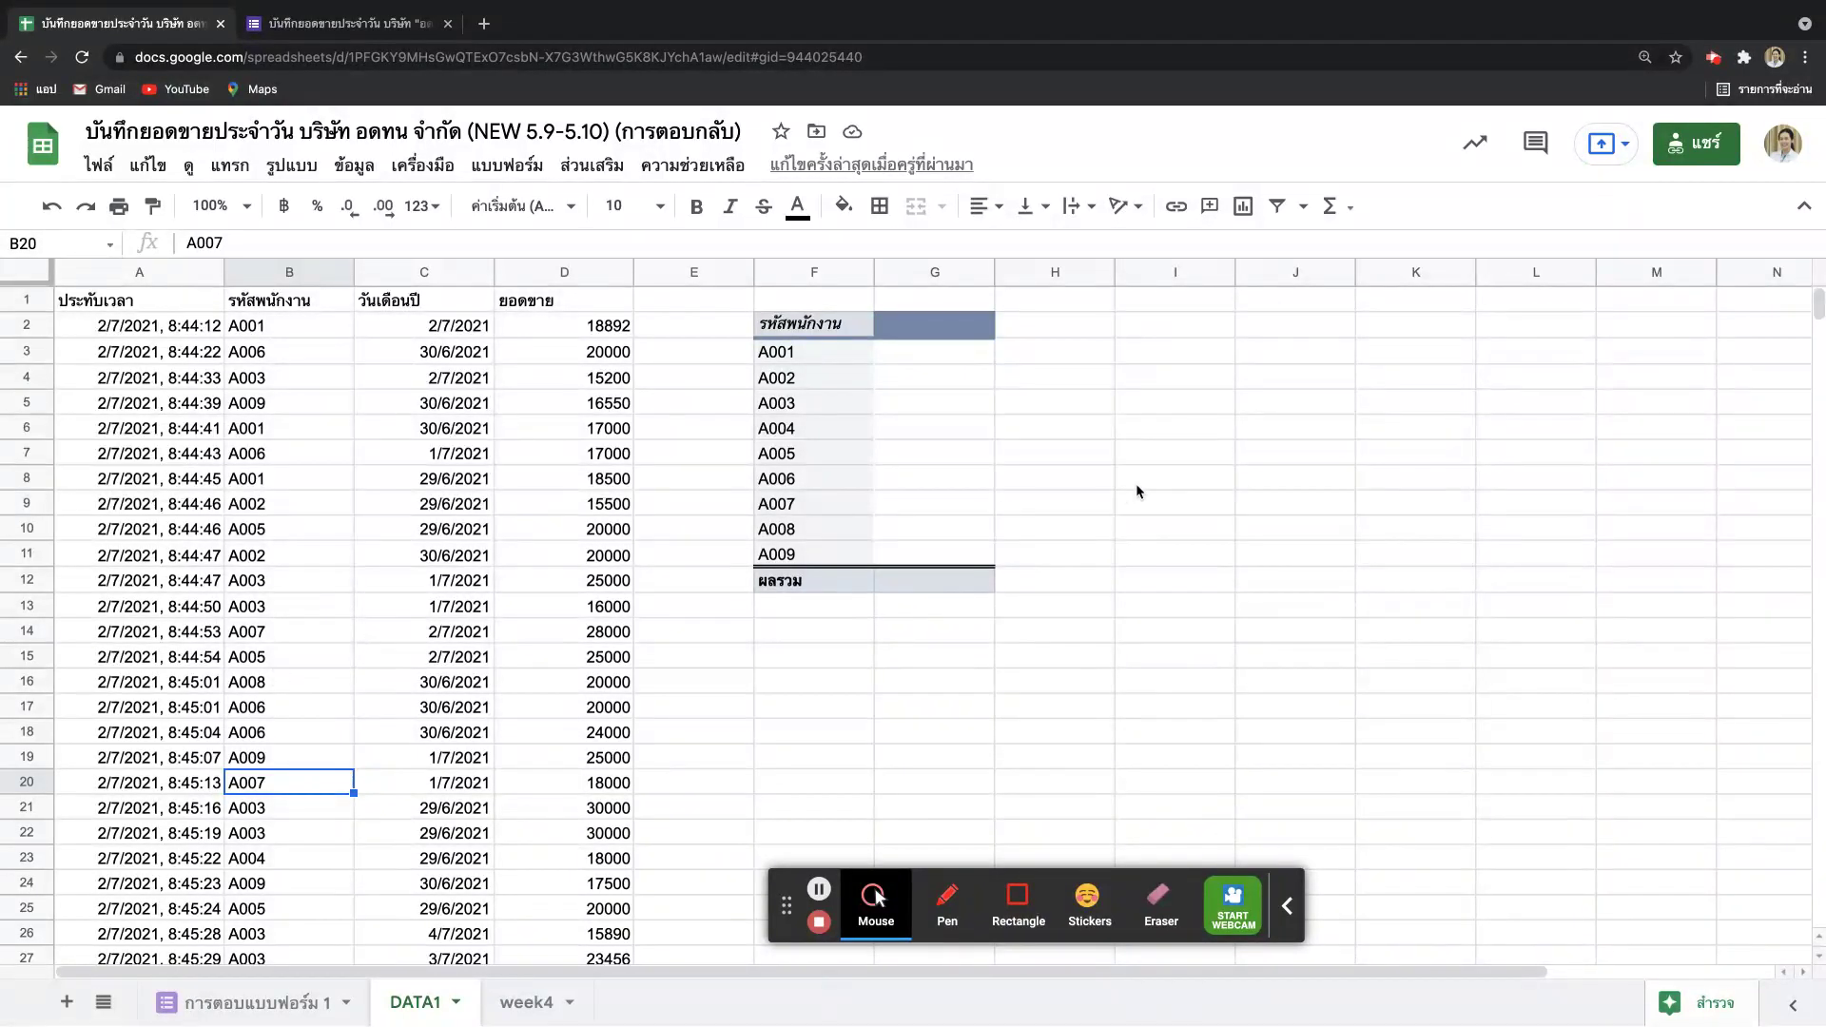
Step: Add the วันเดือนปี field to the pivot table's columns
click(901, 335)
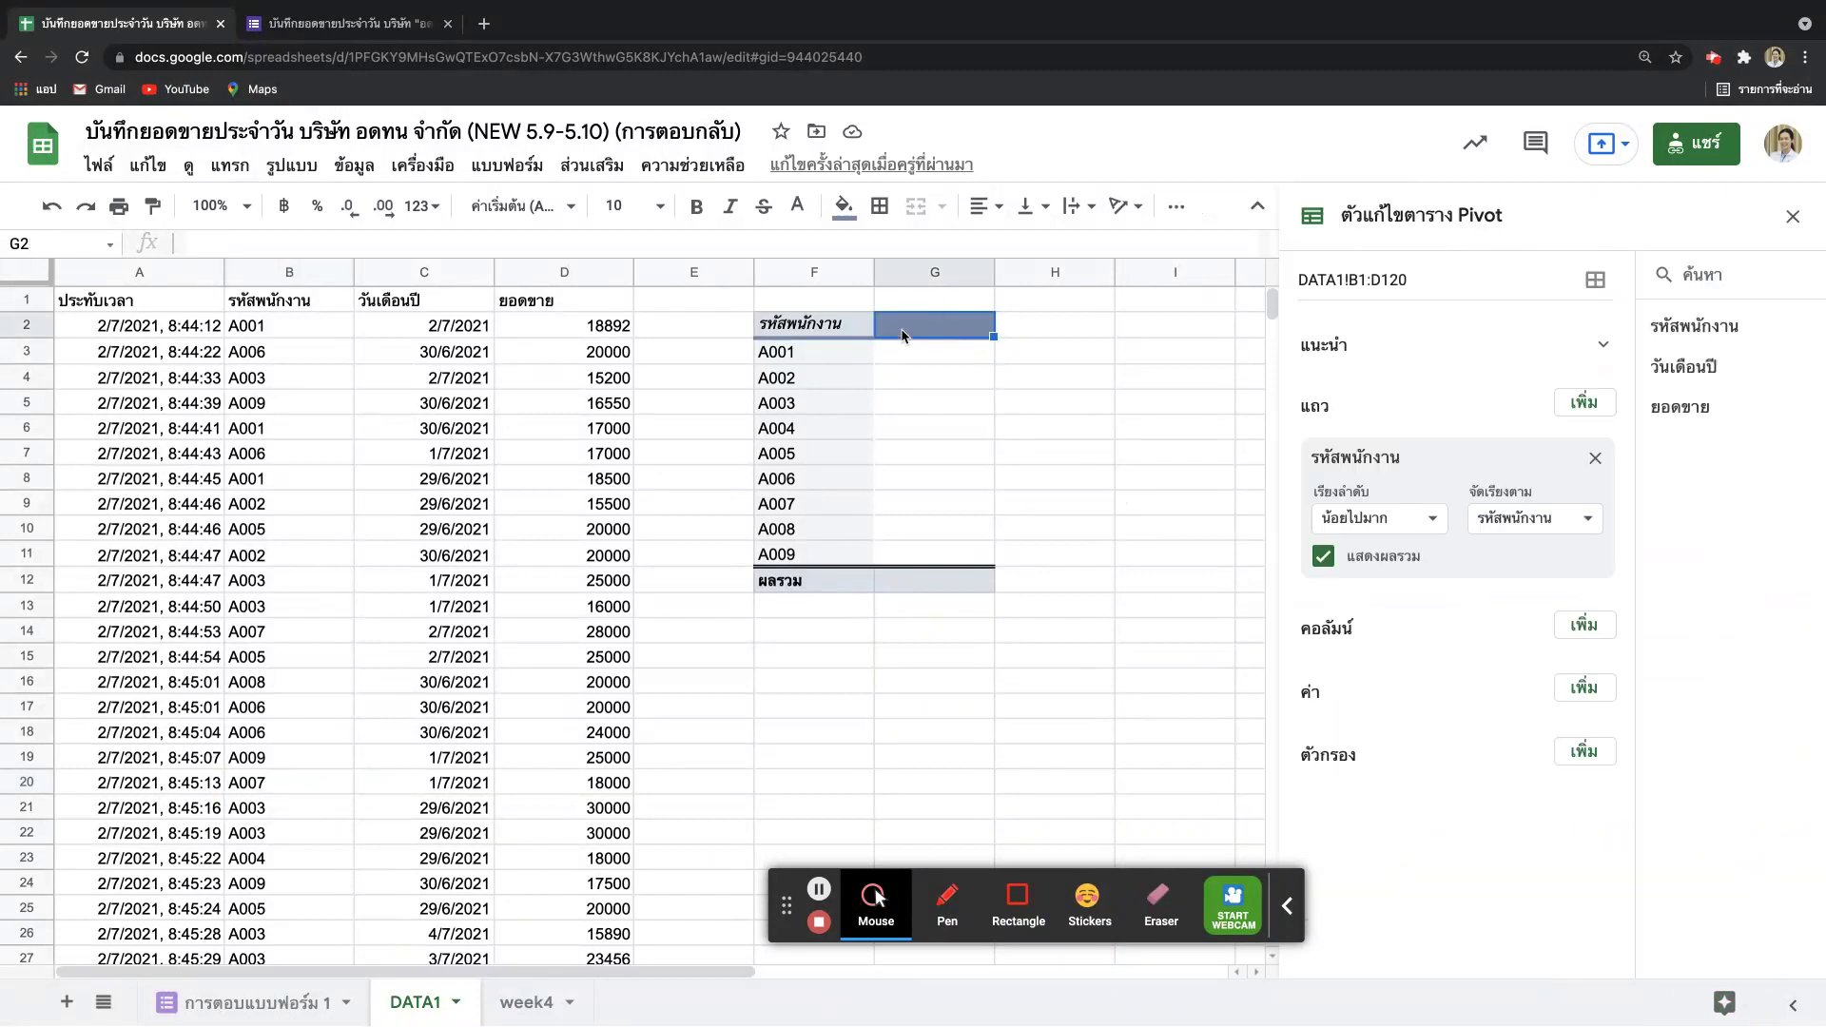
click(929, 430)
click(928, 326)
click(1576, 628)
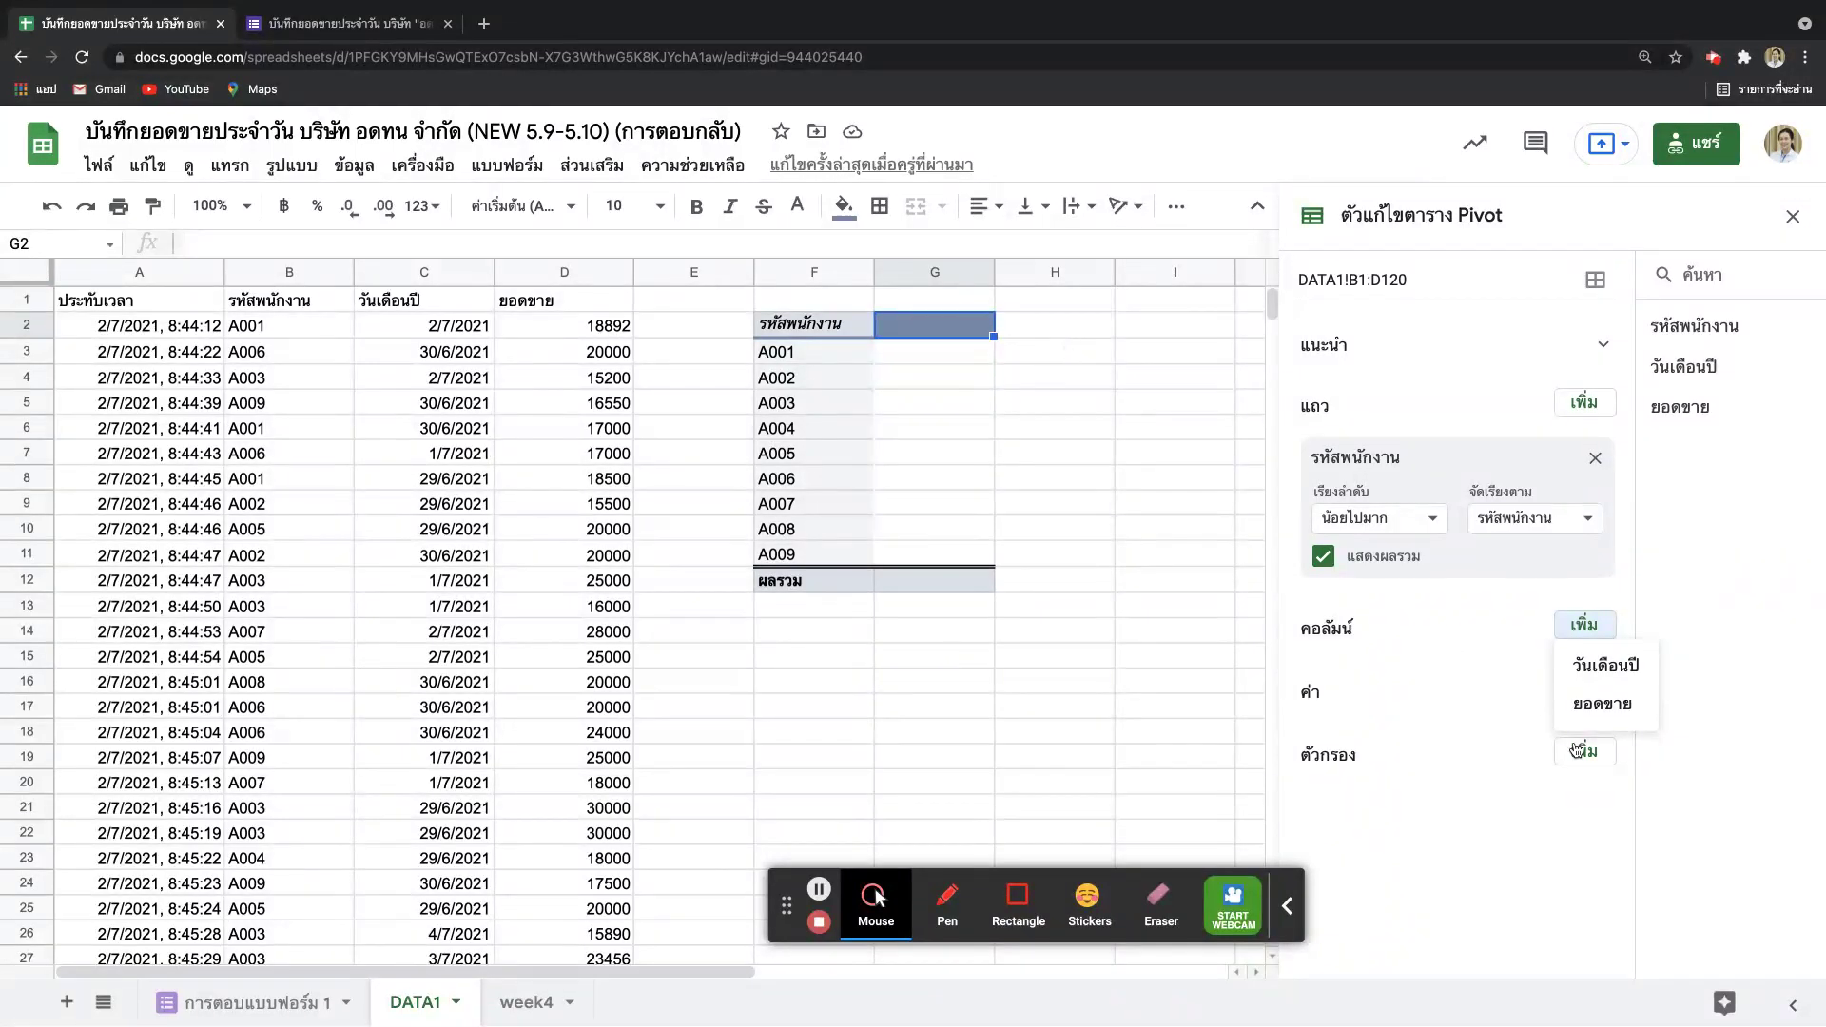
click(1597, 669)
click(1792, 216)
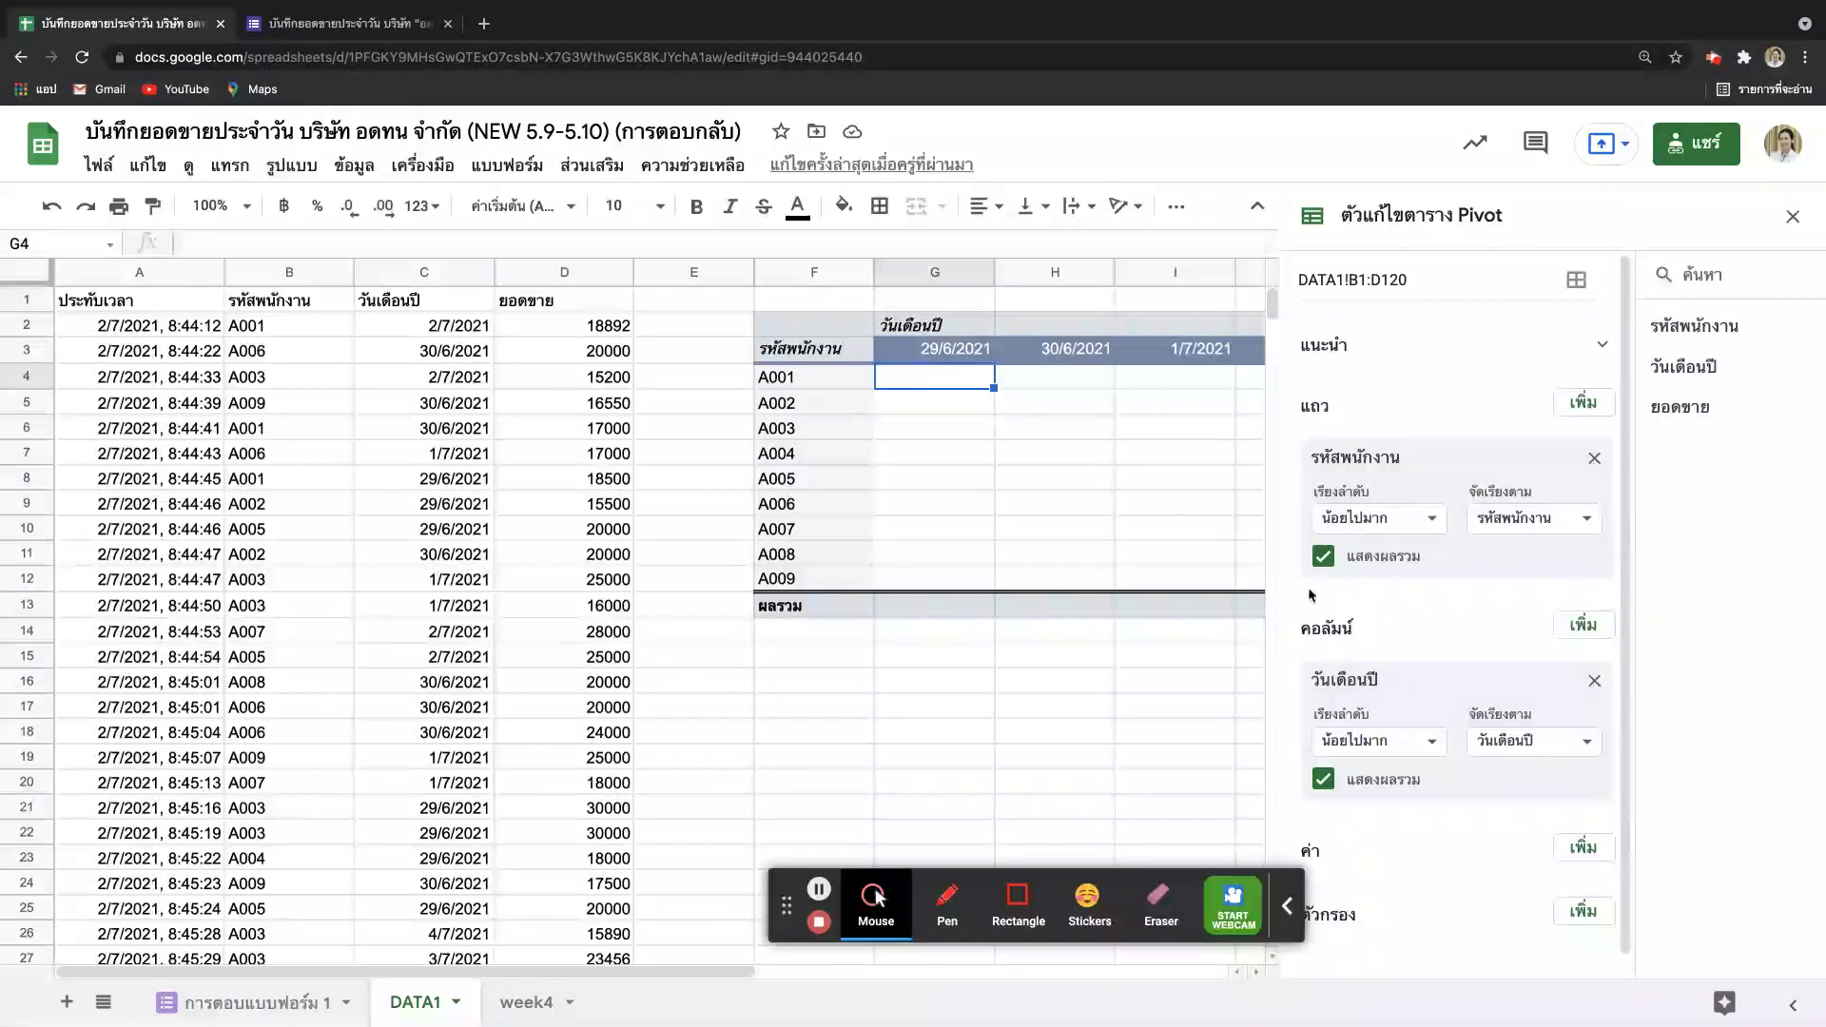
scroll(1461, 768, down, 1)
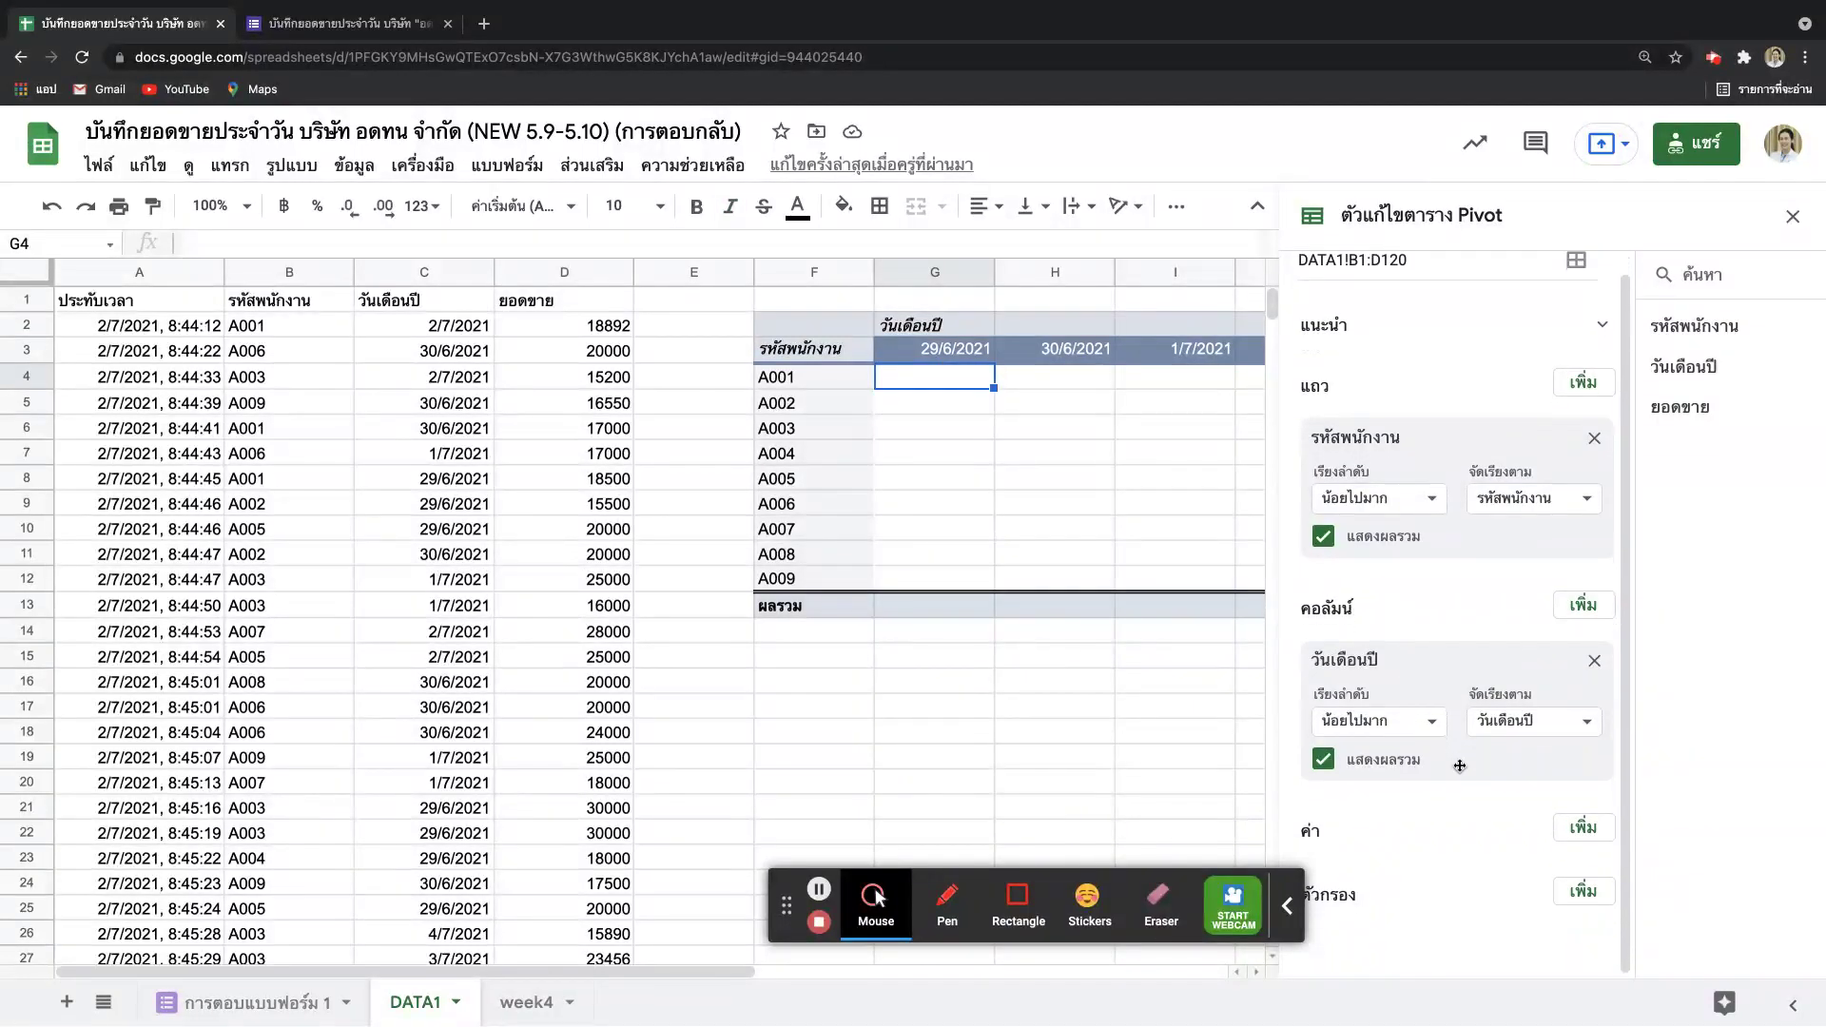
Step: Add the ยอดขาย field to the pivot table's values, summarised by SUM, and close the pivot table editor
click(1586, 829)
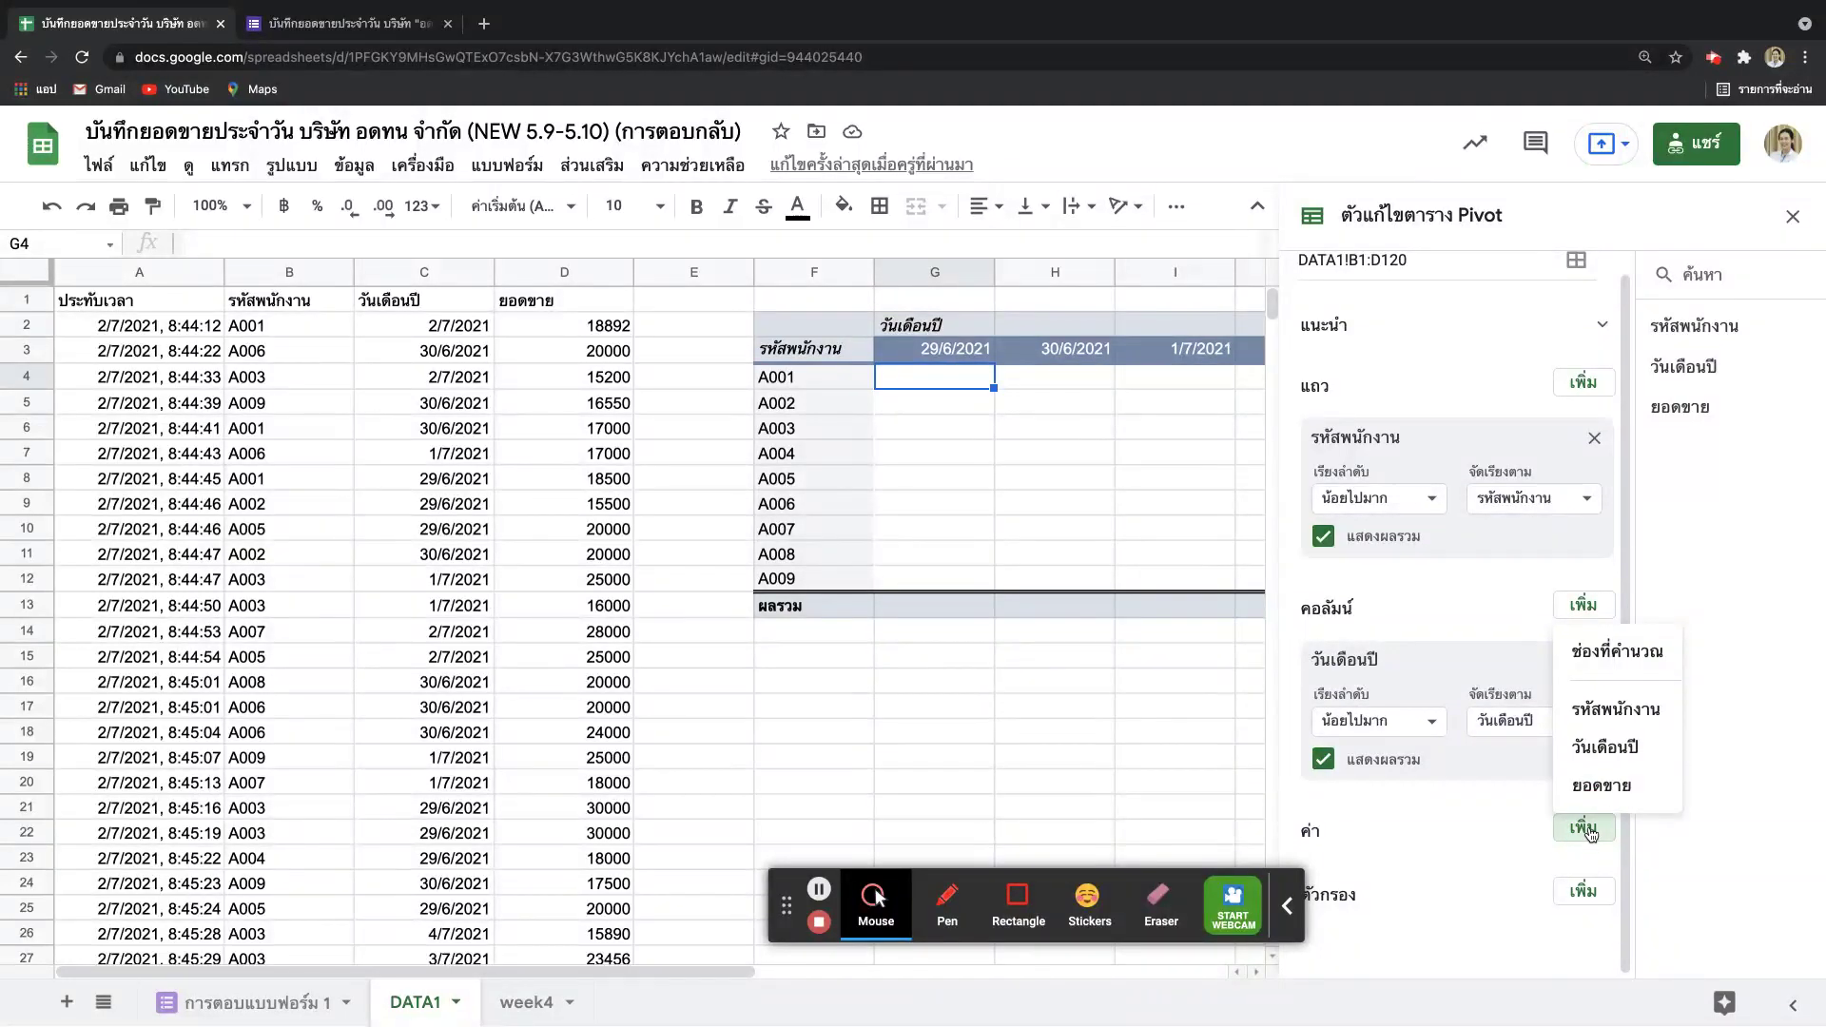
click(1602, 785)
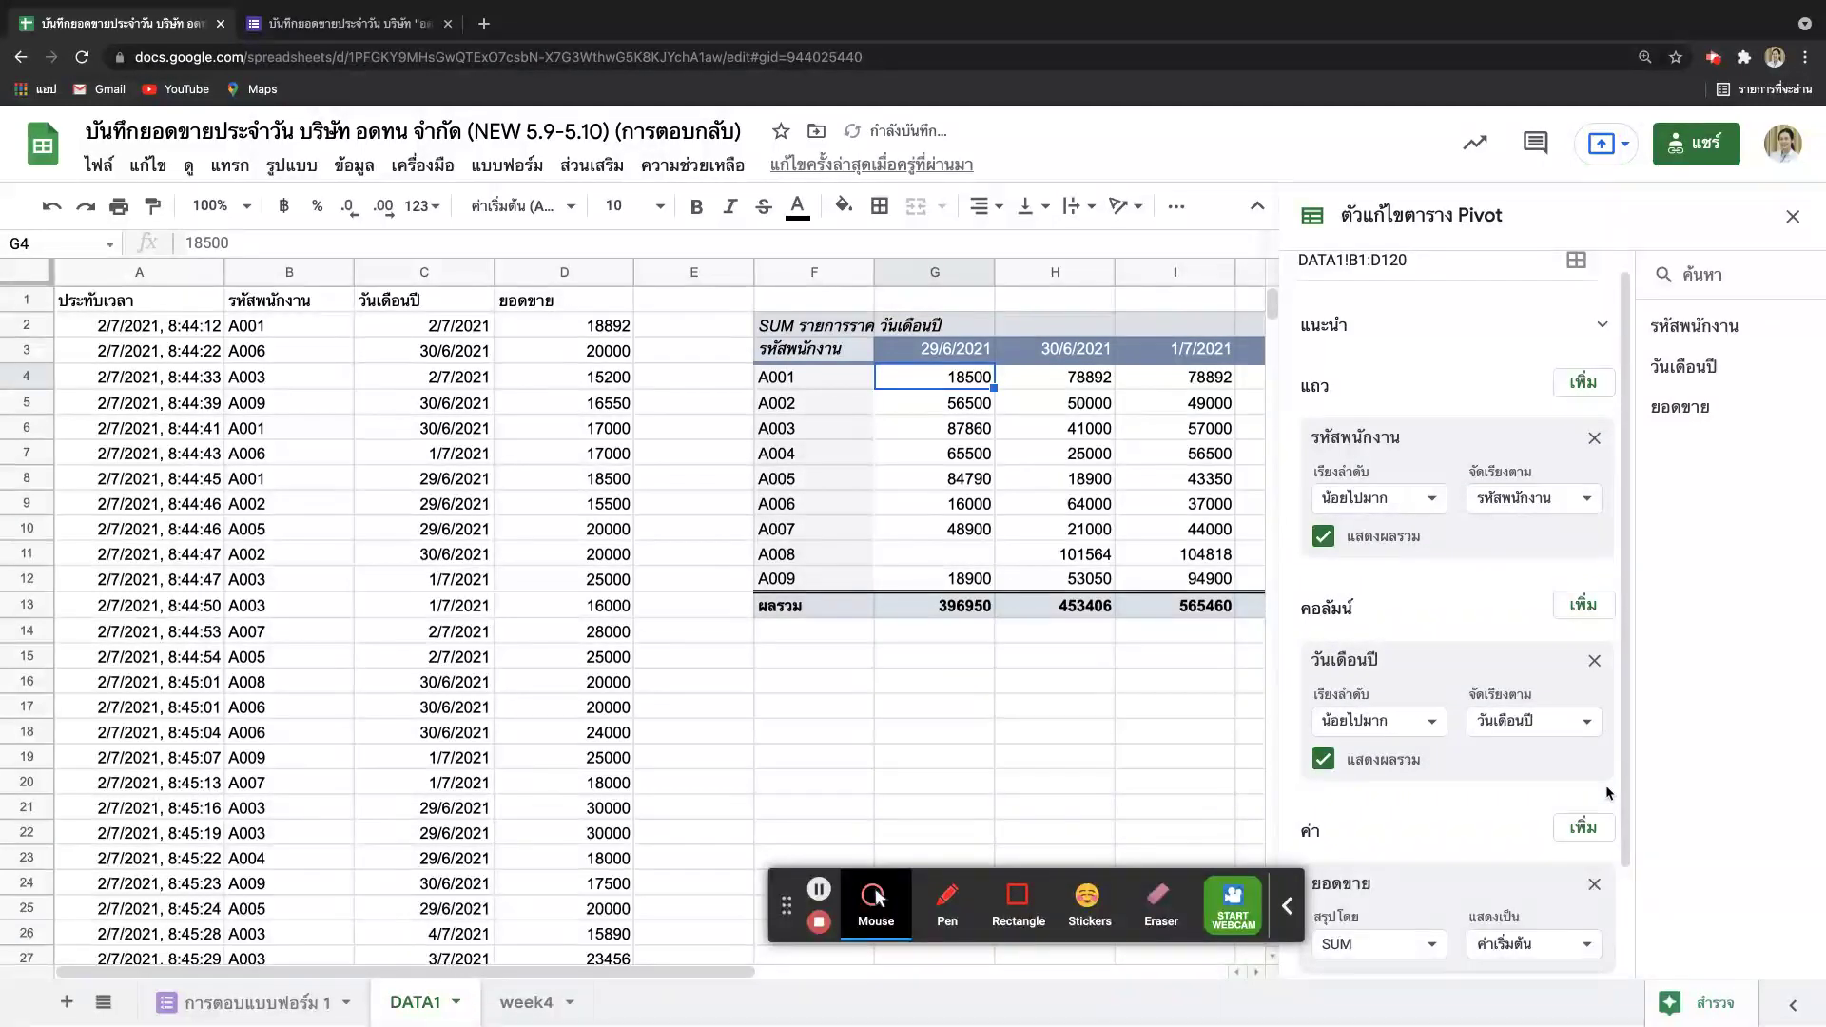
drag(1624, 789, 1640, 841)
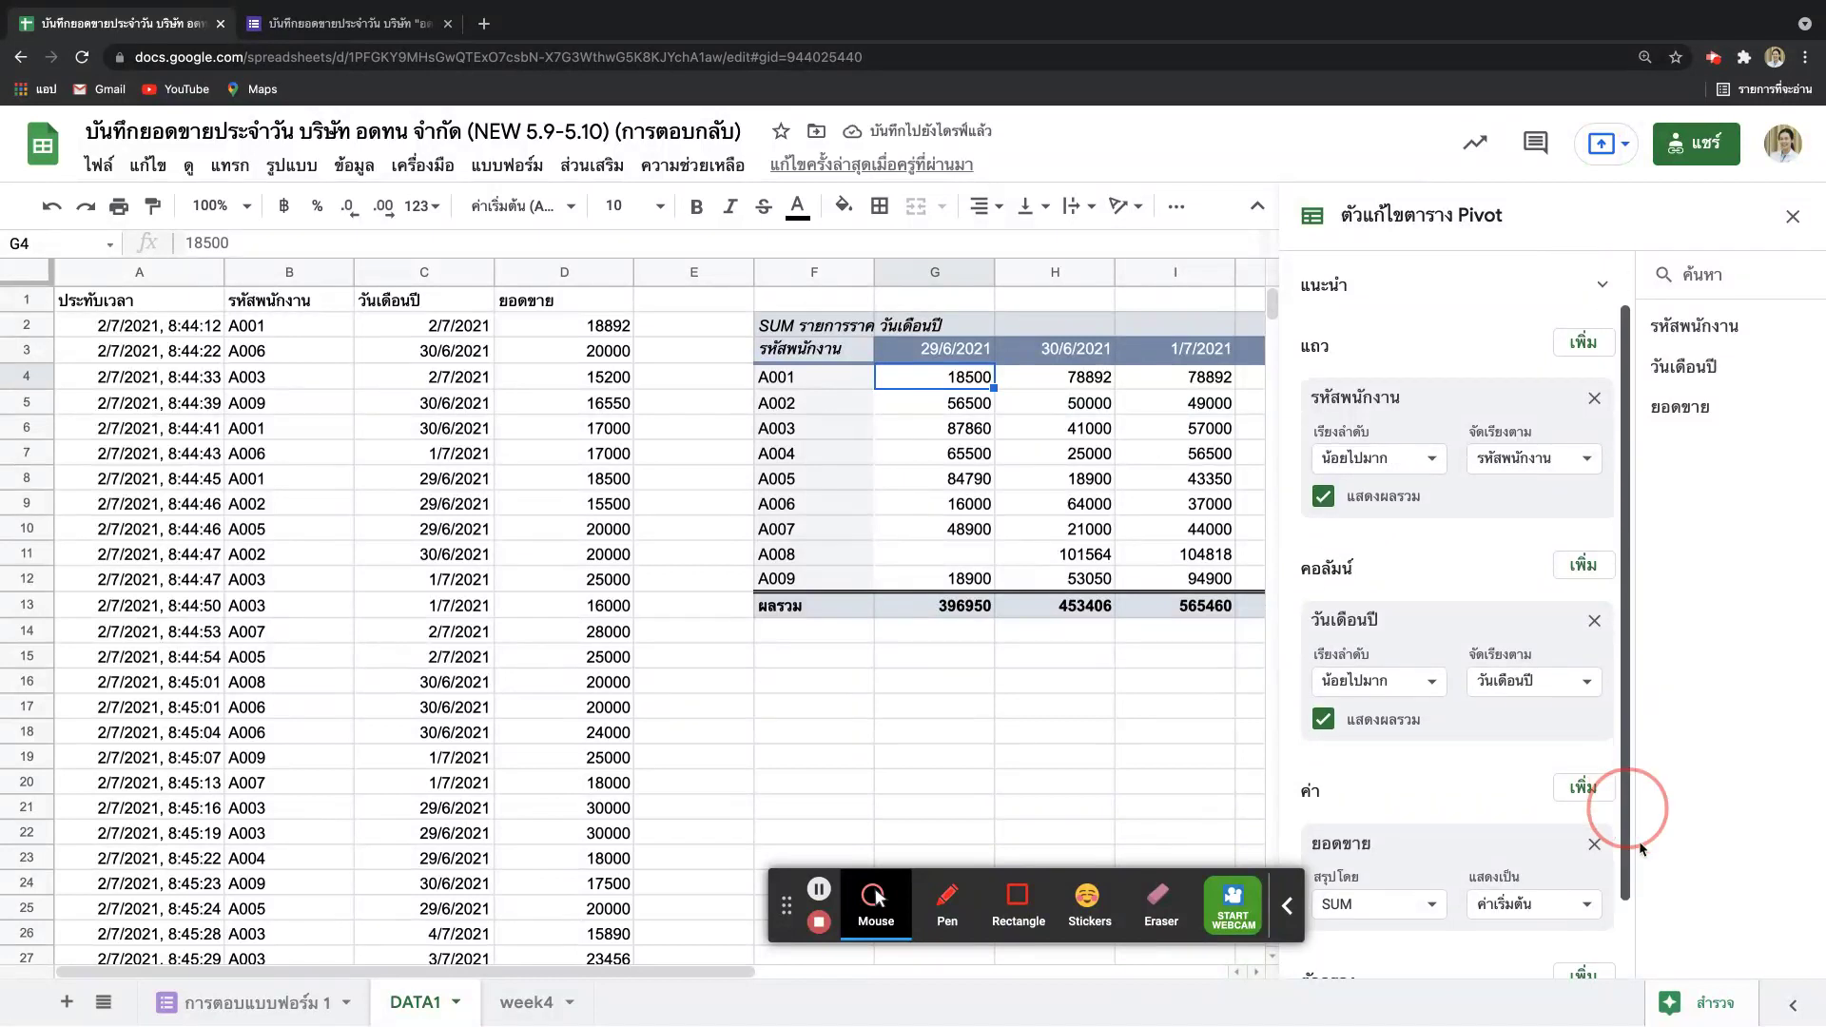
click(1793, 217)
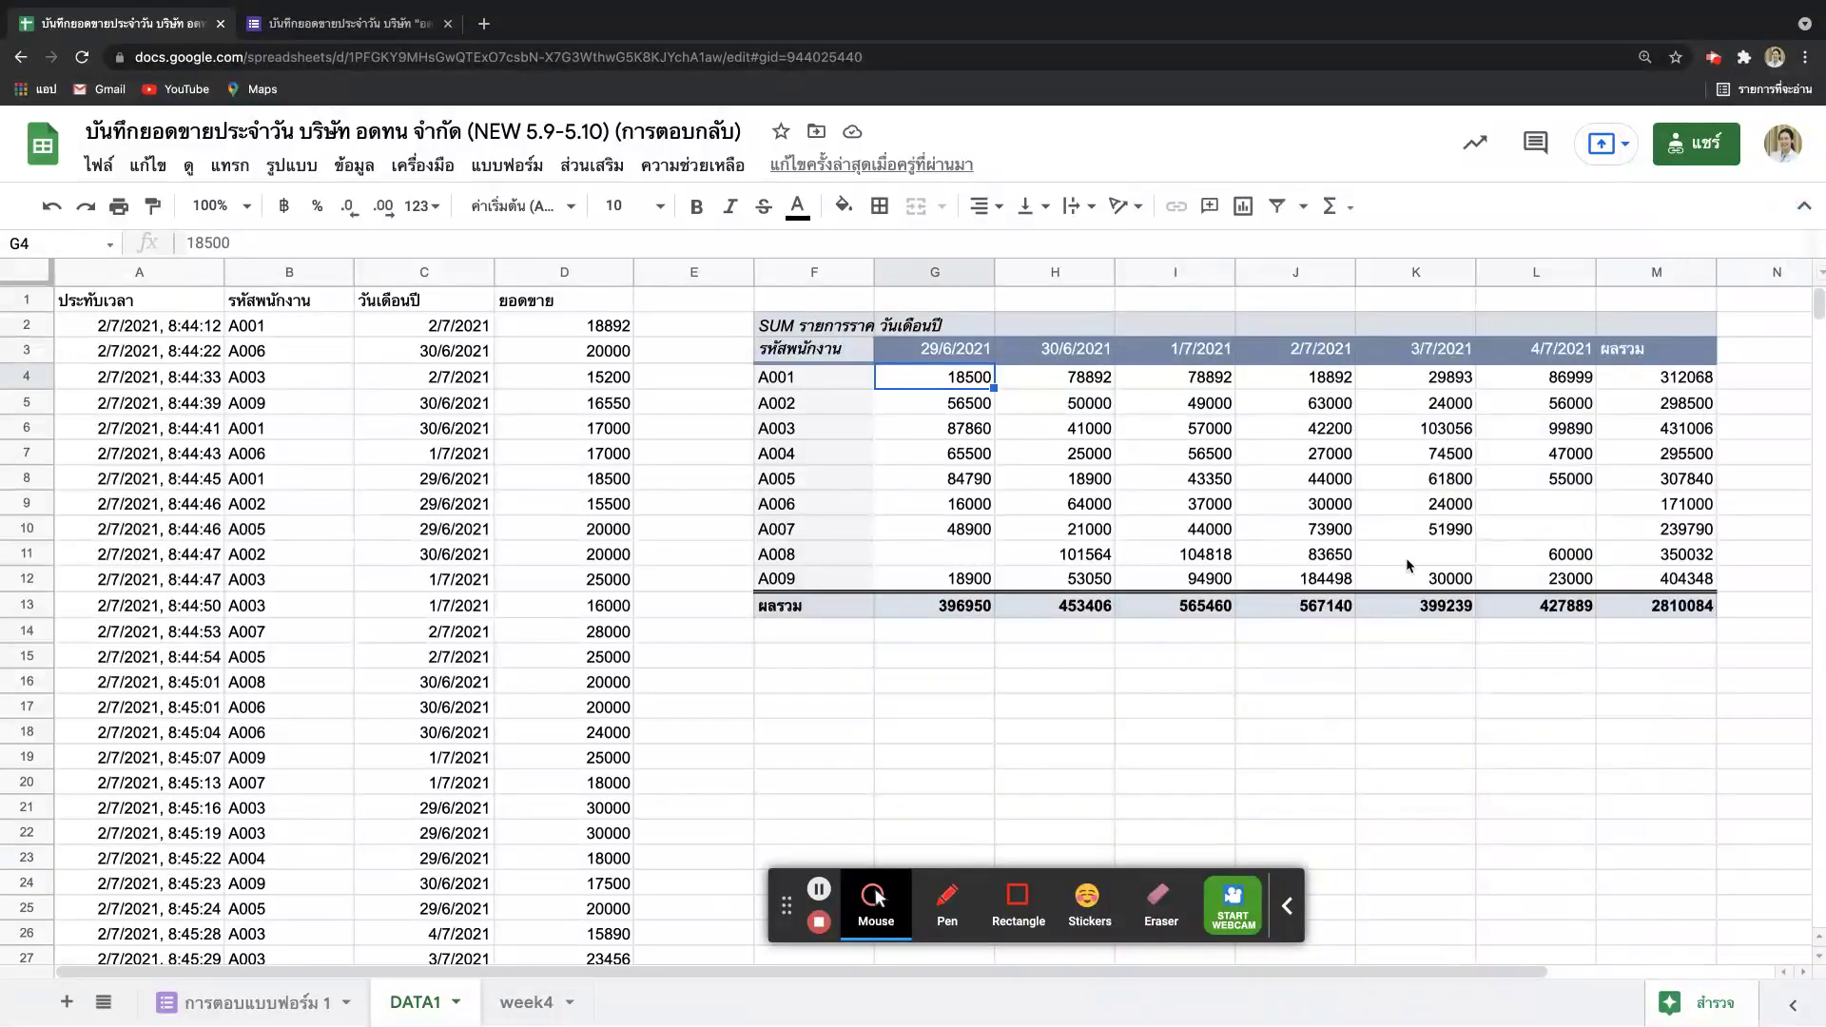
Step: Examine the summed sales in the pivot table against the employee codes in its rows and the dates in its columns
click(1047, 428)
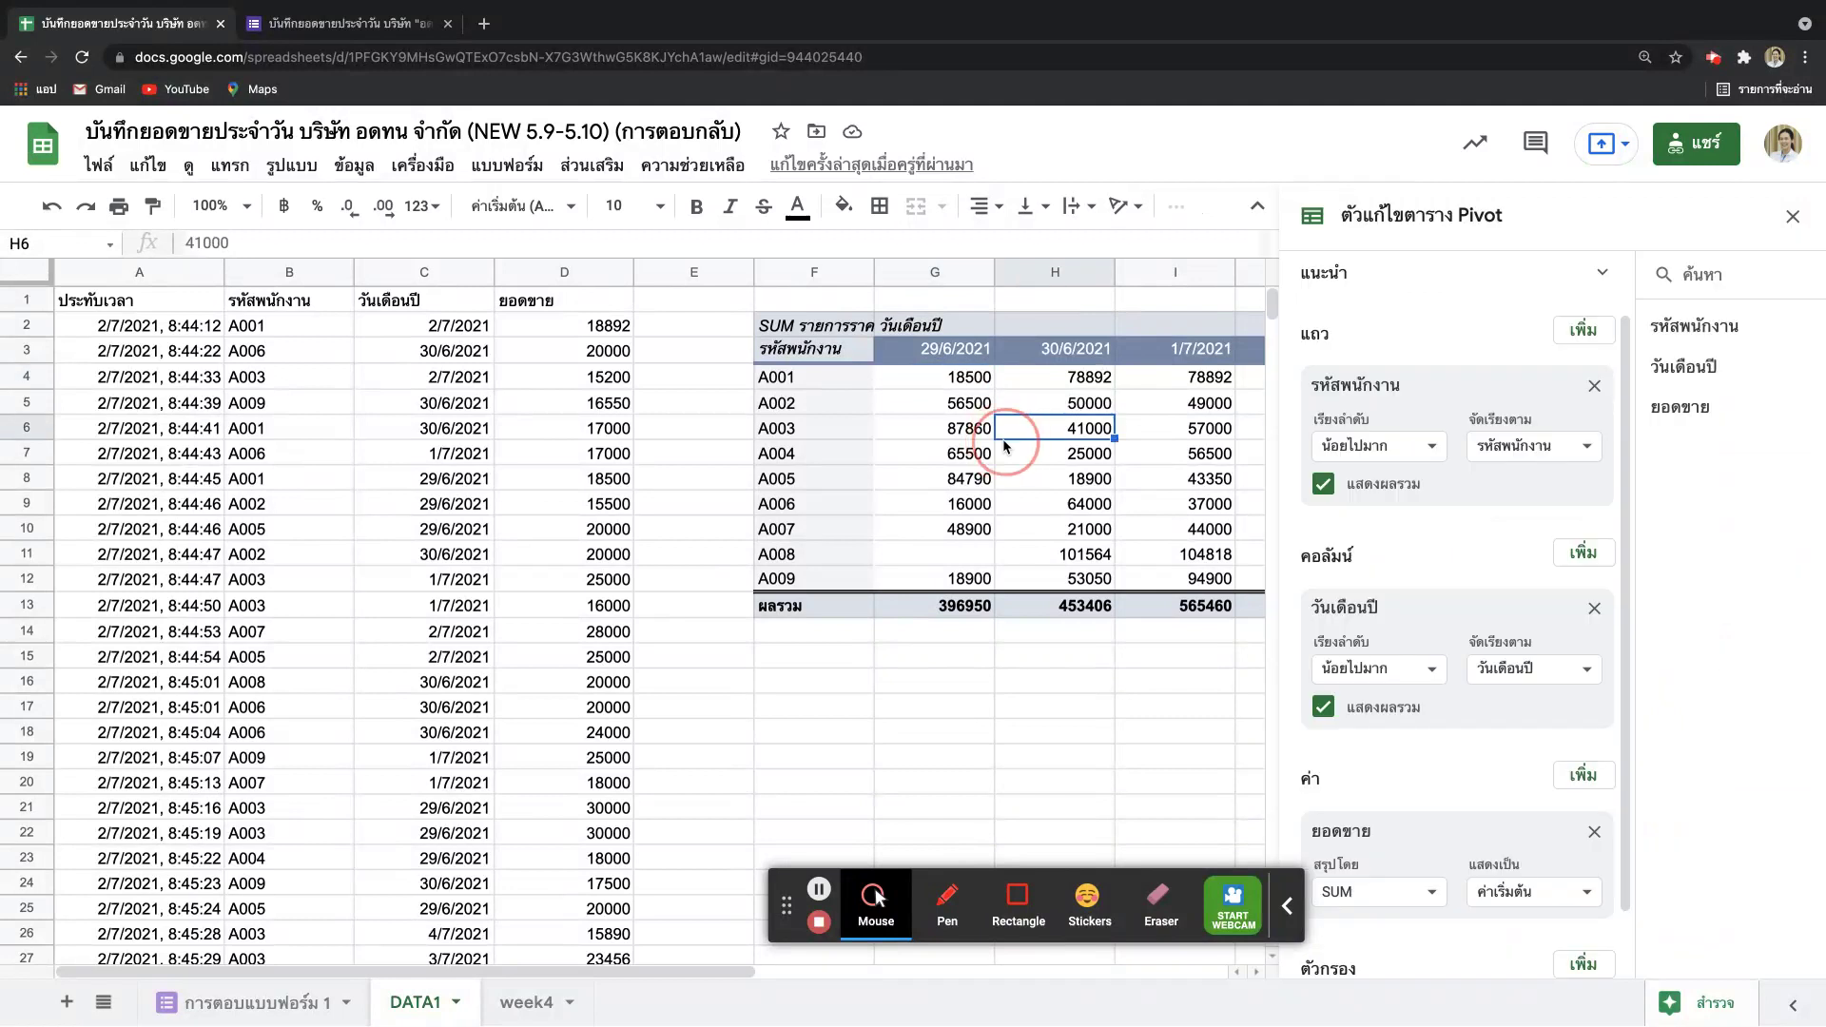
click(1127, 456)
click(1055, 529)
click(951, 509)
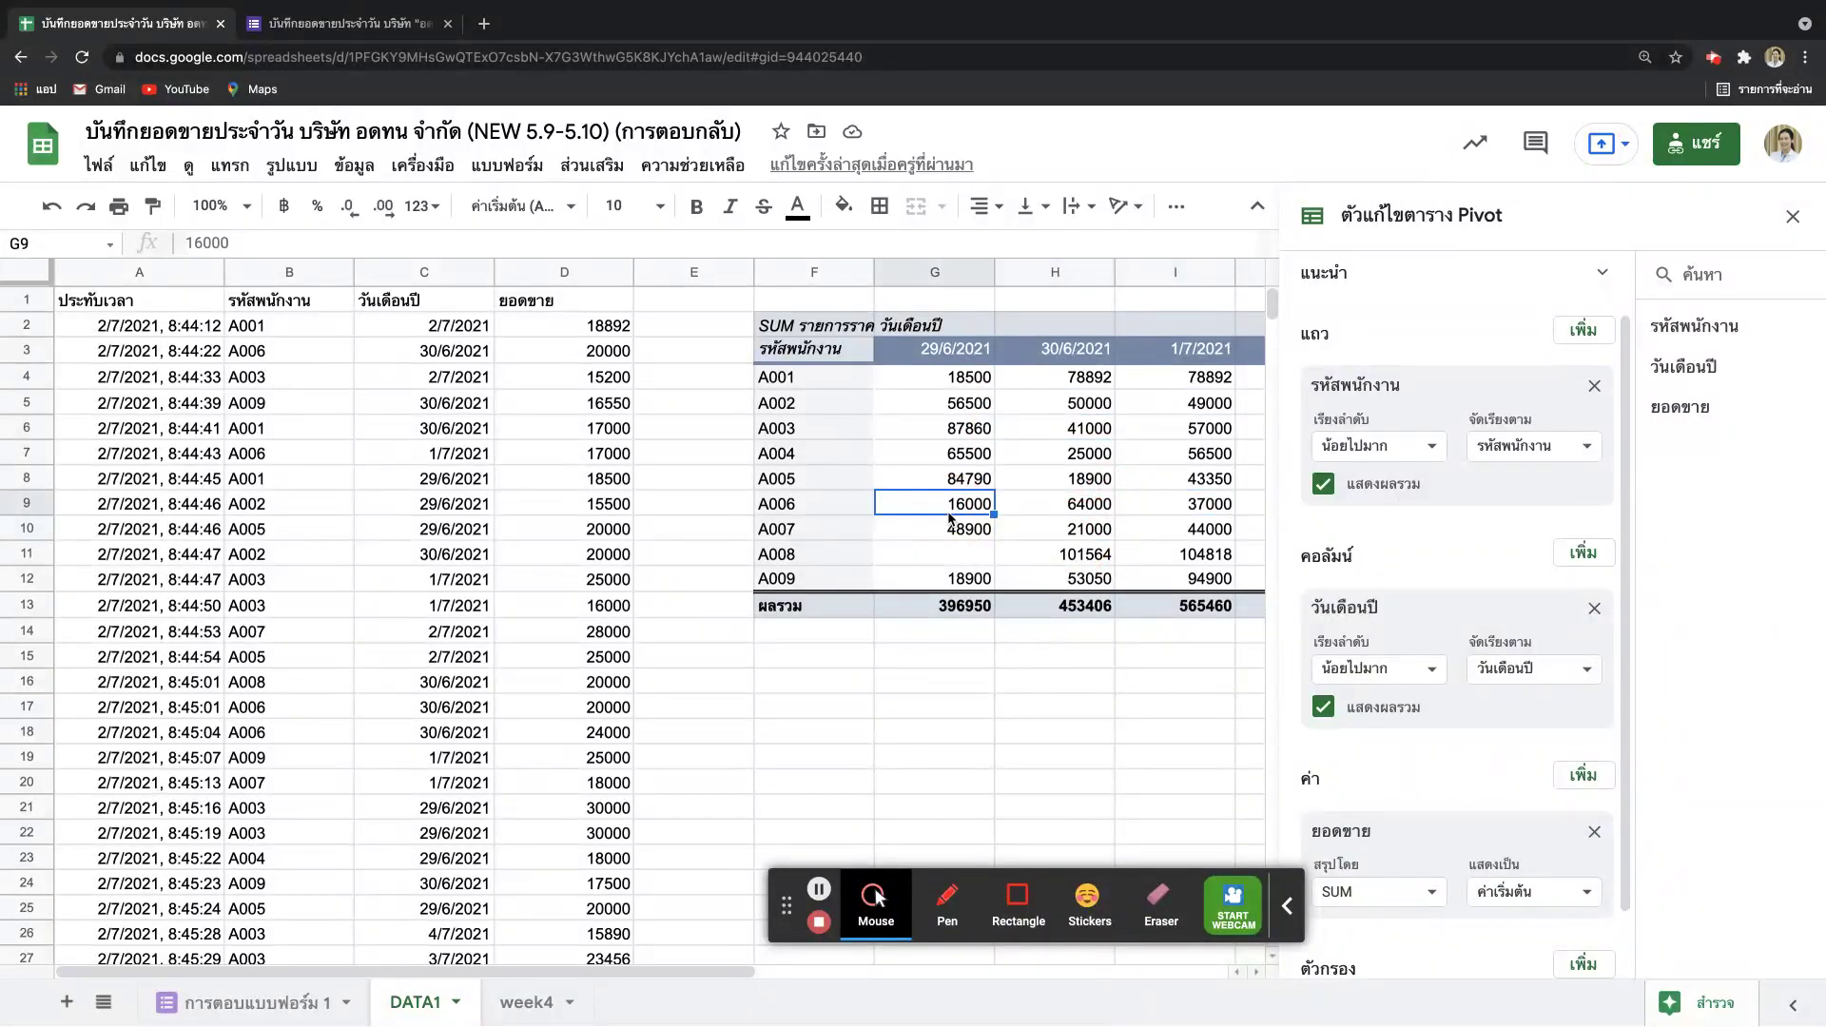
click(1134, 692)
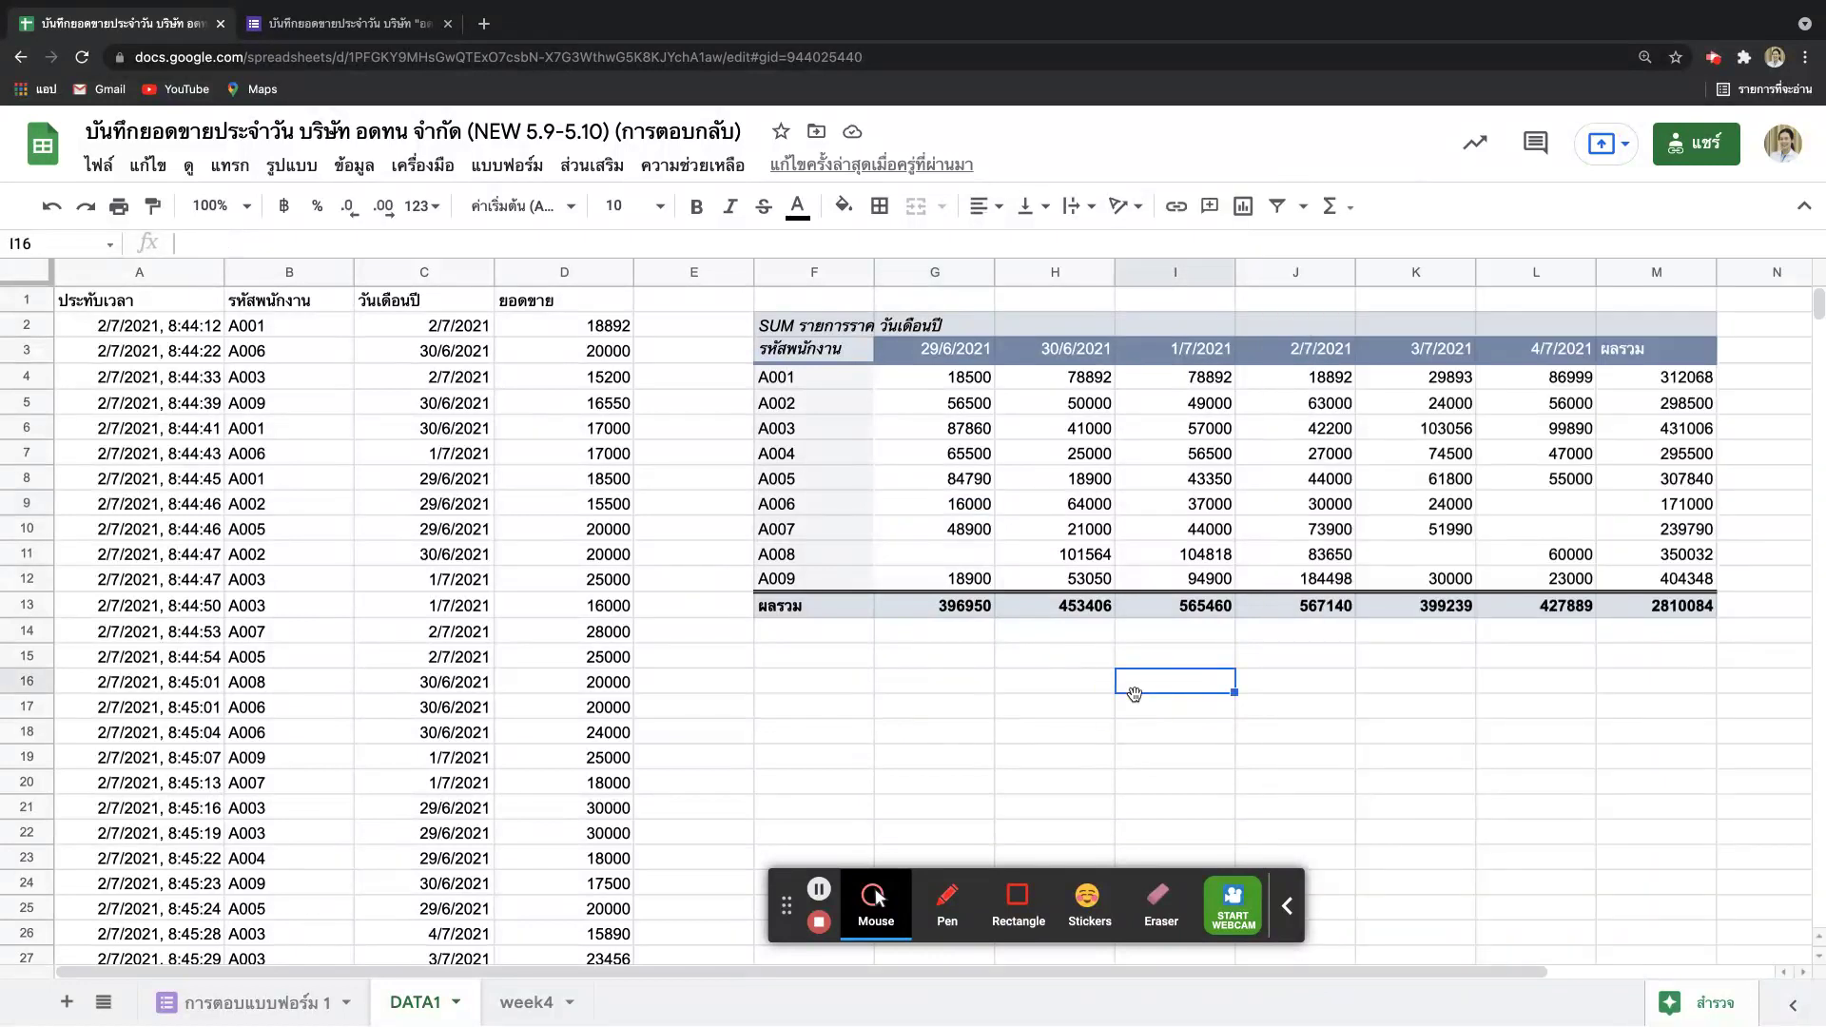
click(1640, 706)
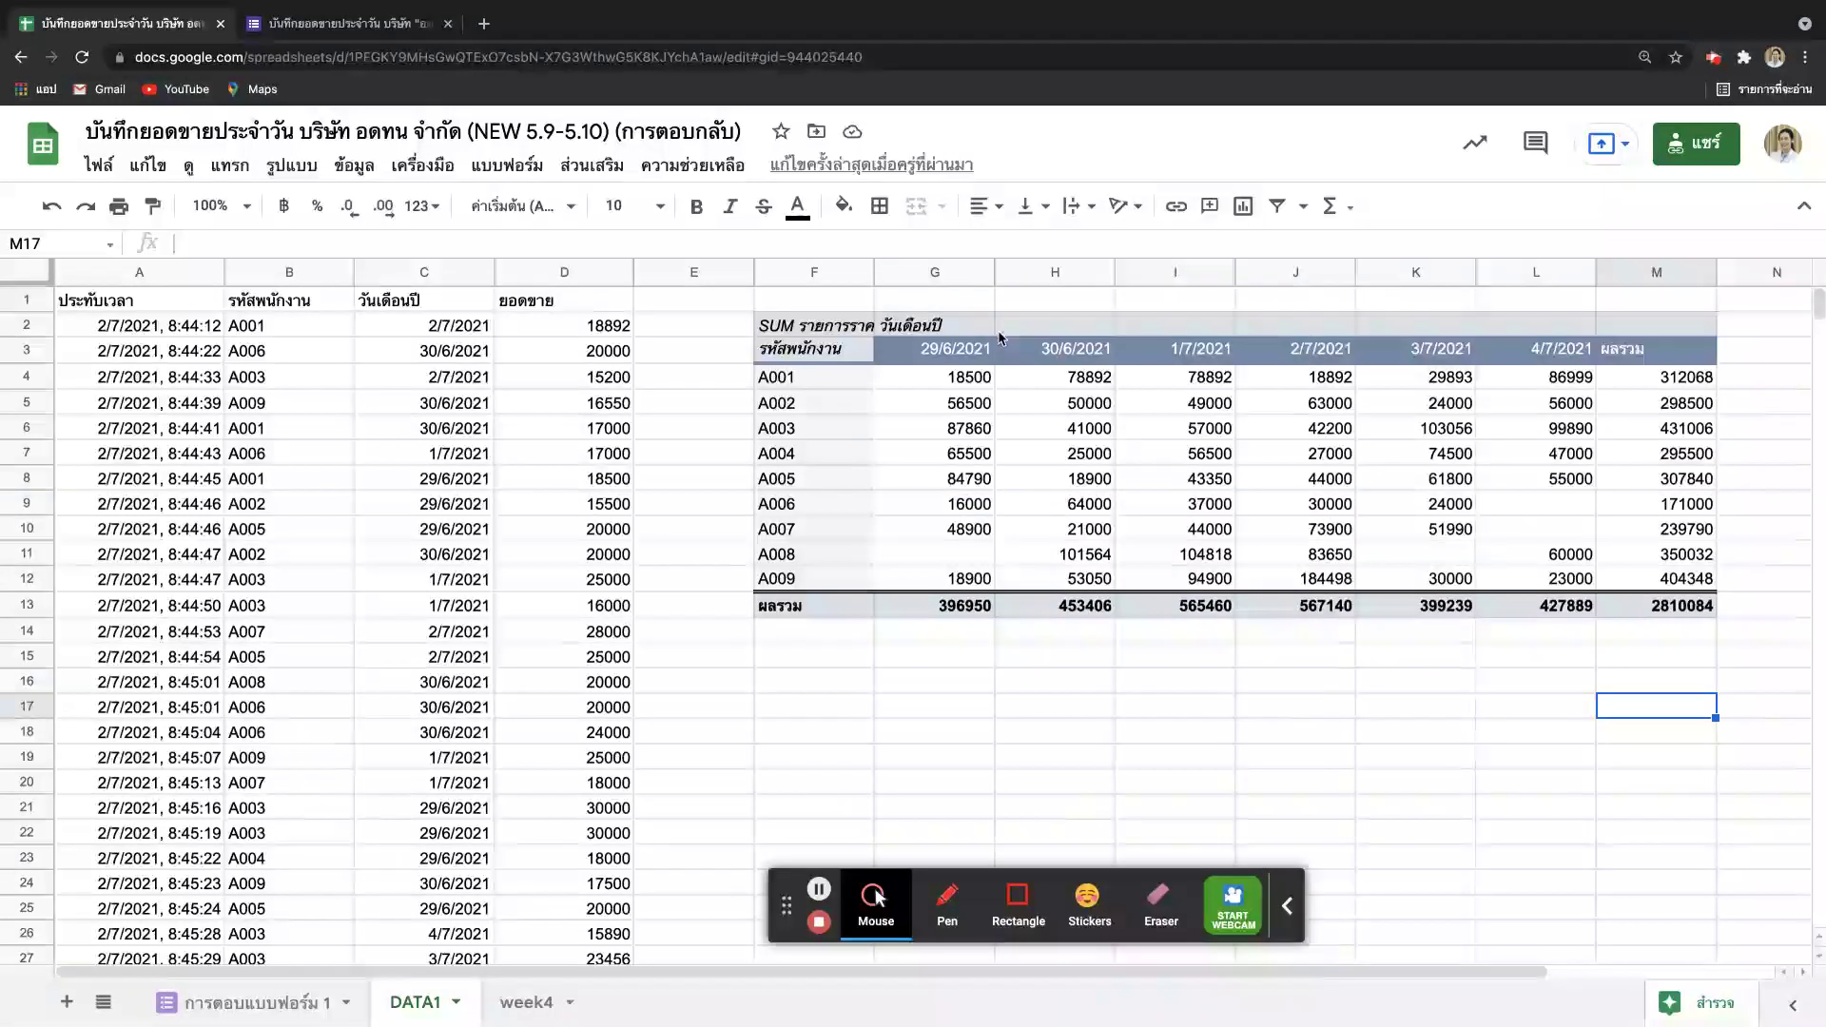
click(808, 379)
click(829, 430)
click(852, 559)
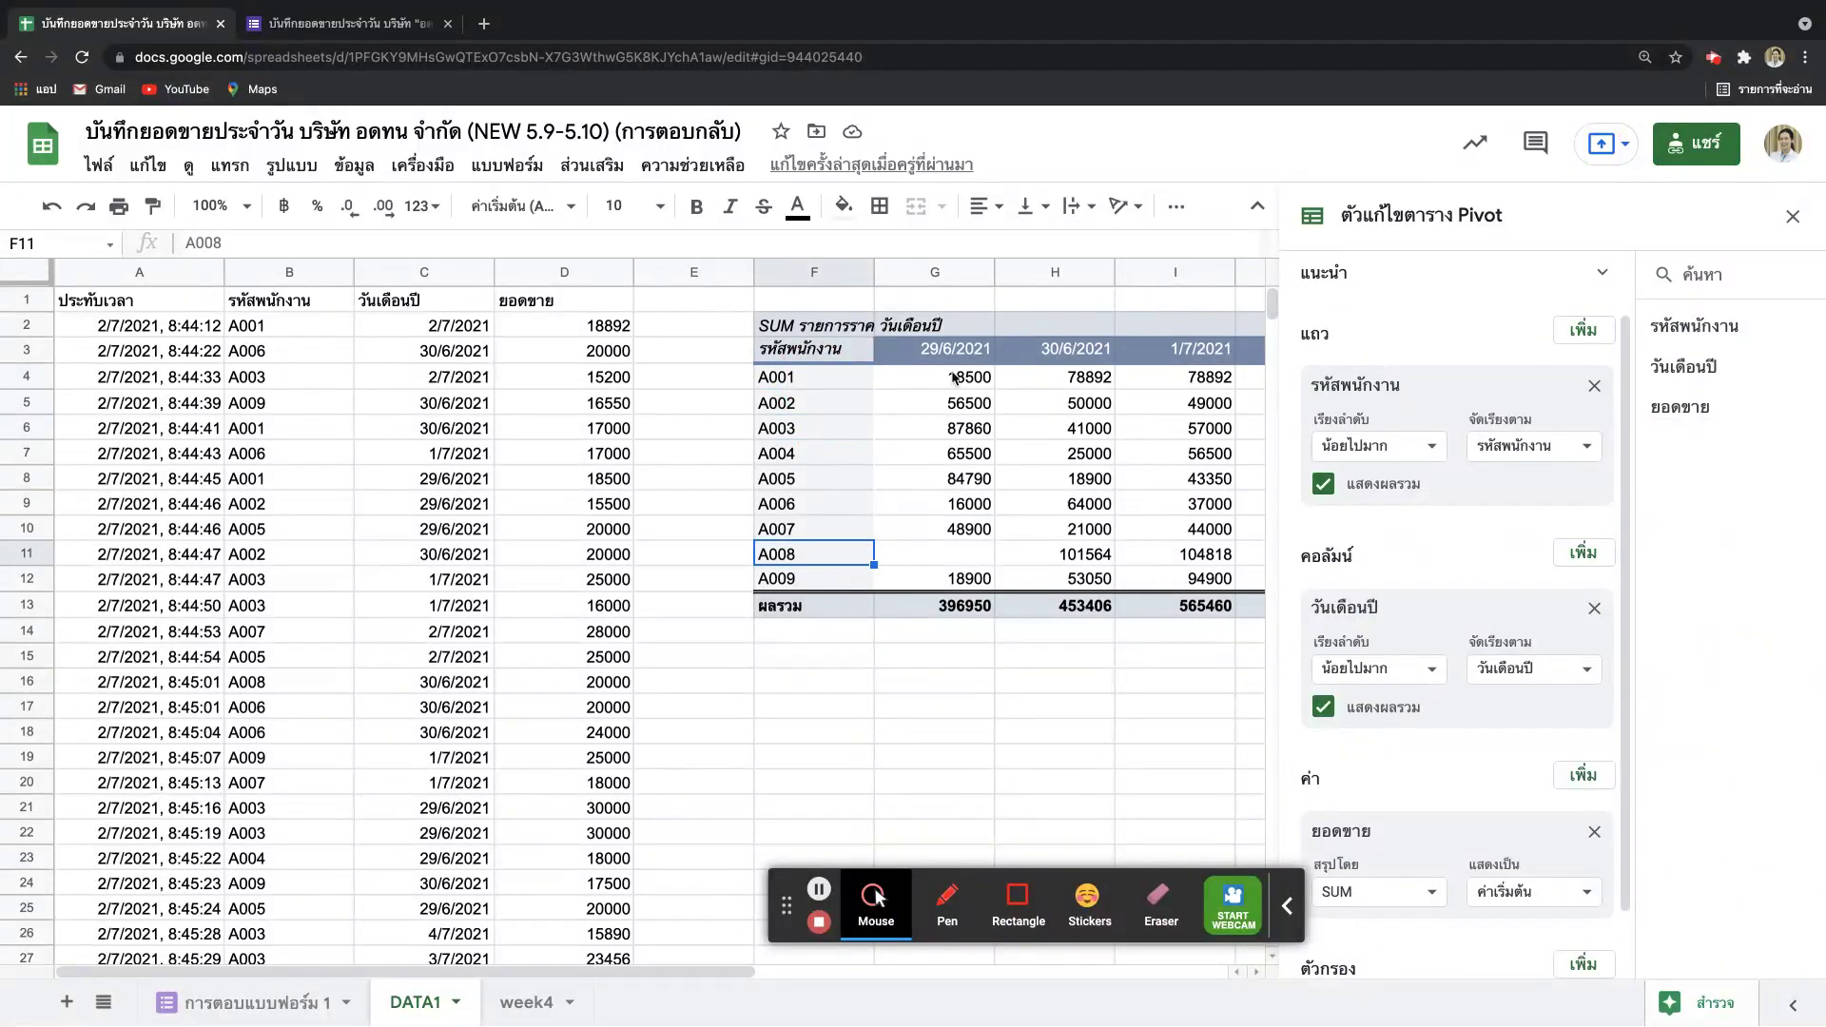
click(820, 377)
click(825, 428)
click(825, 531)
click(831, 582)
click(815, 376)
click(818, 428)
click(819, 559)
click(923, 357)
click(1792, 216)
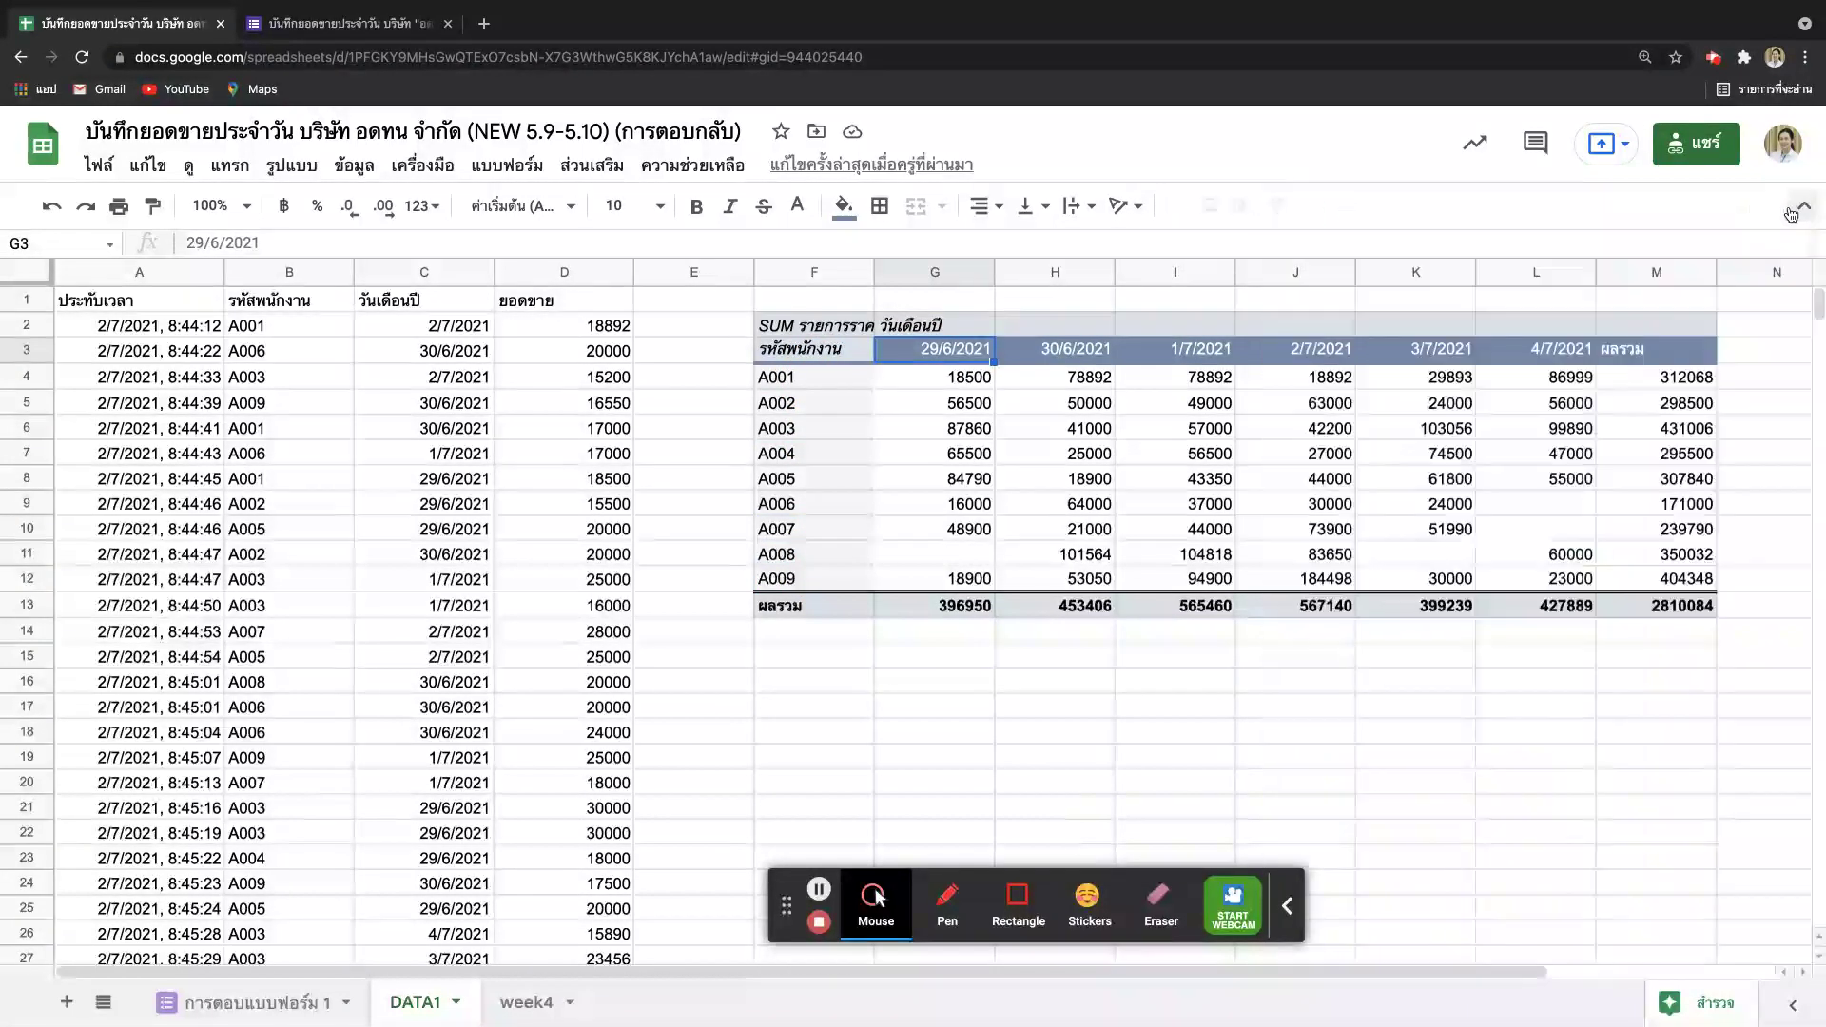
click(814, 378)
click(1793, 215)
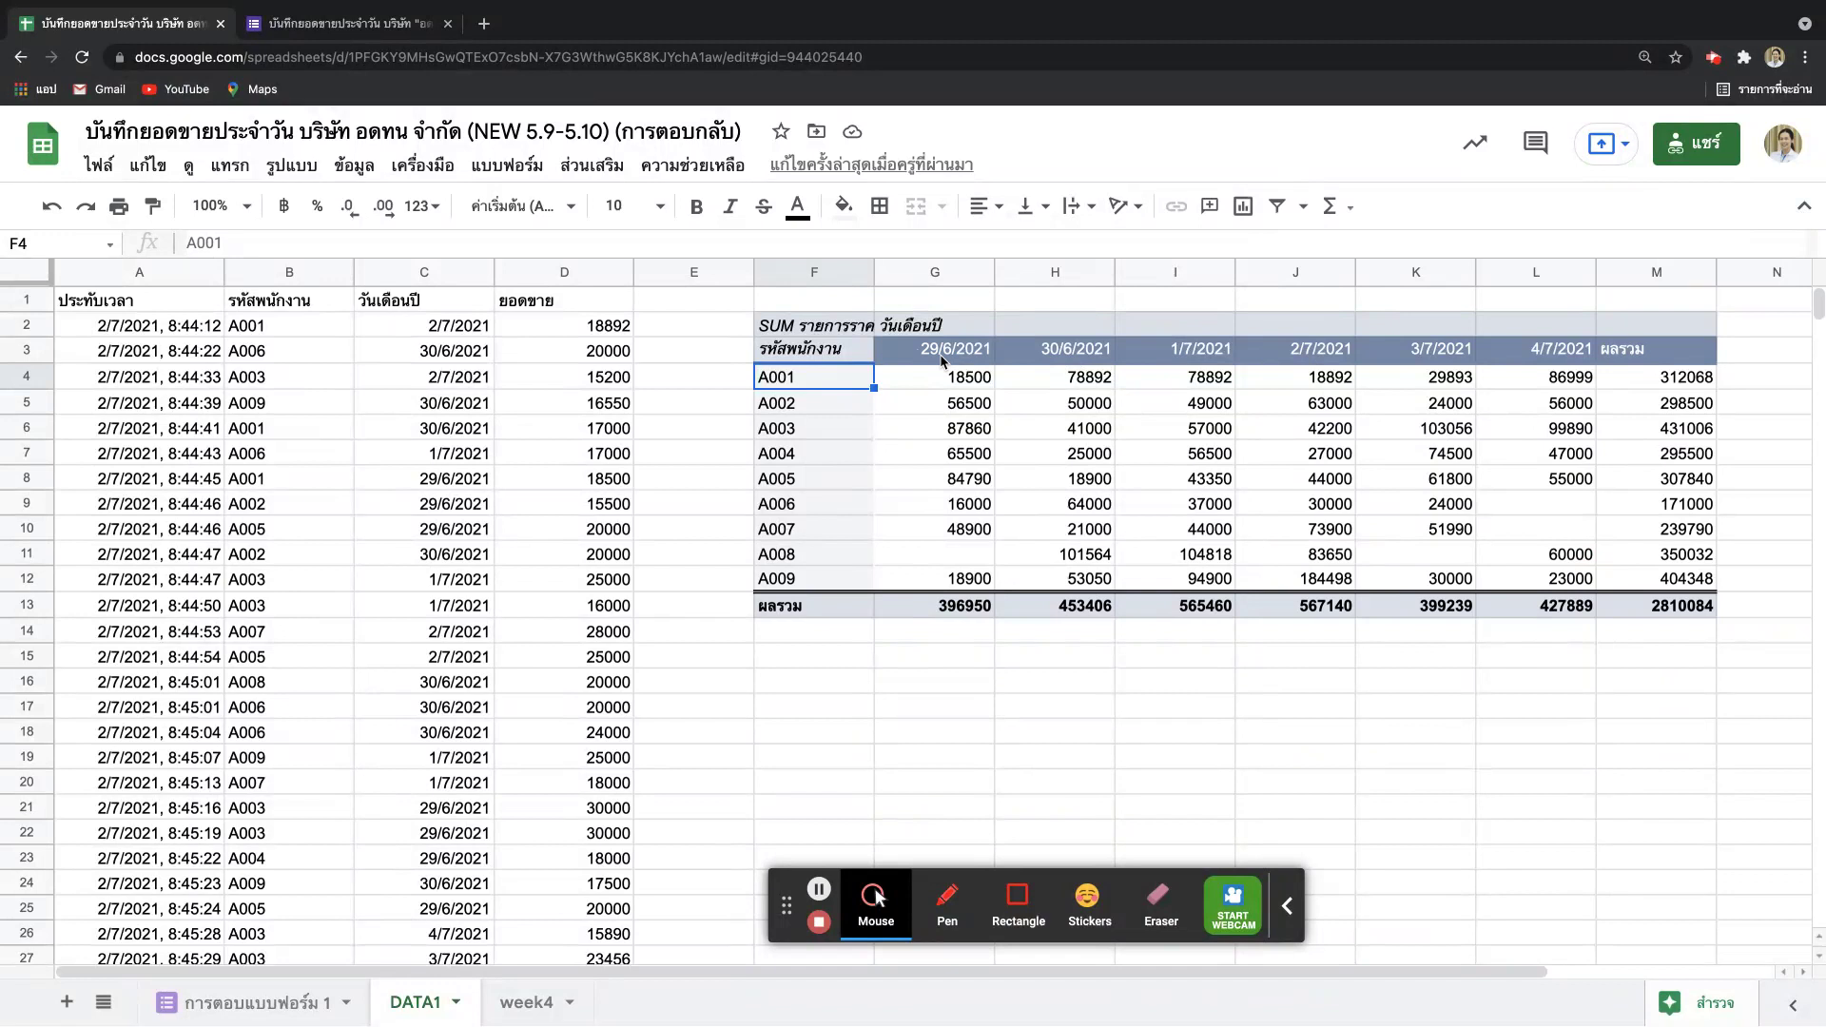
Step: Reopen the pivot table's settings and add the ยอดขาย field as a filter
click(952, 385)
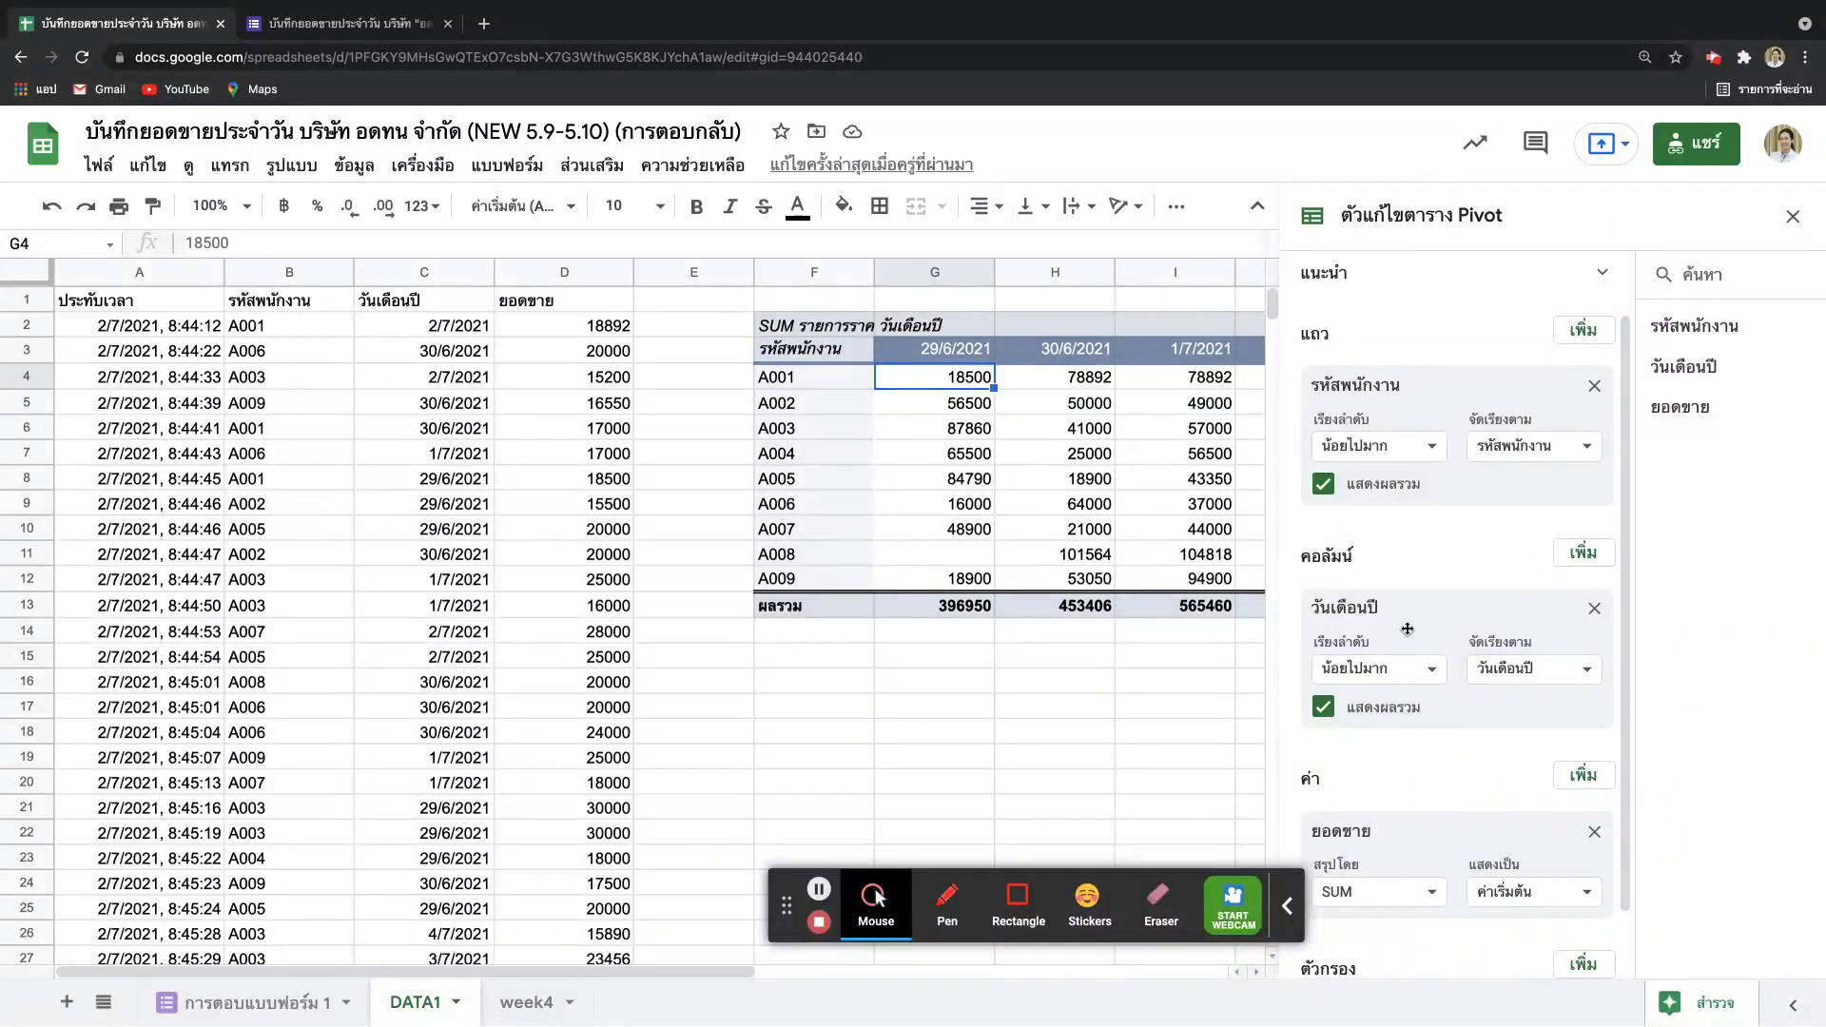
scroll(1395, 623, down, 2)
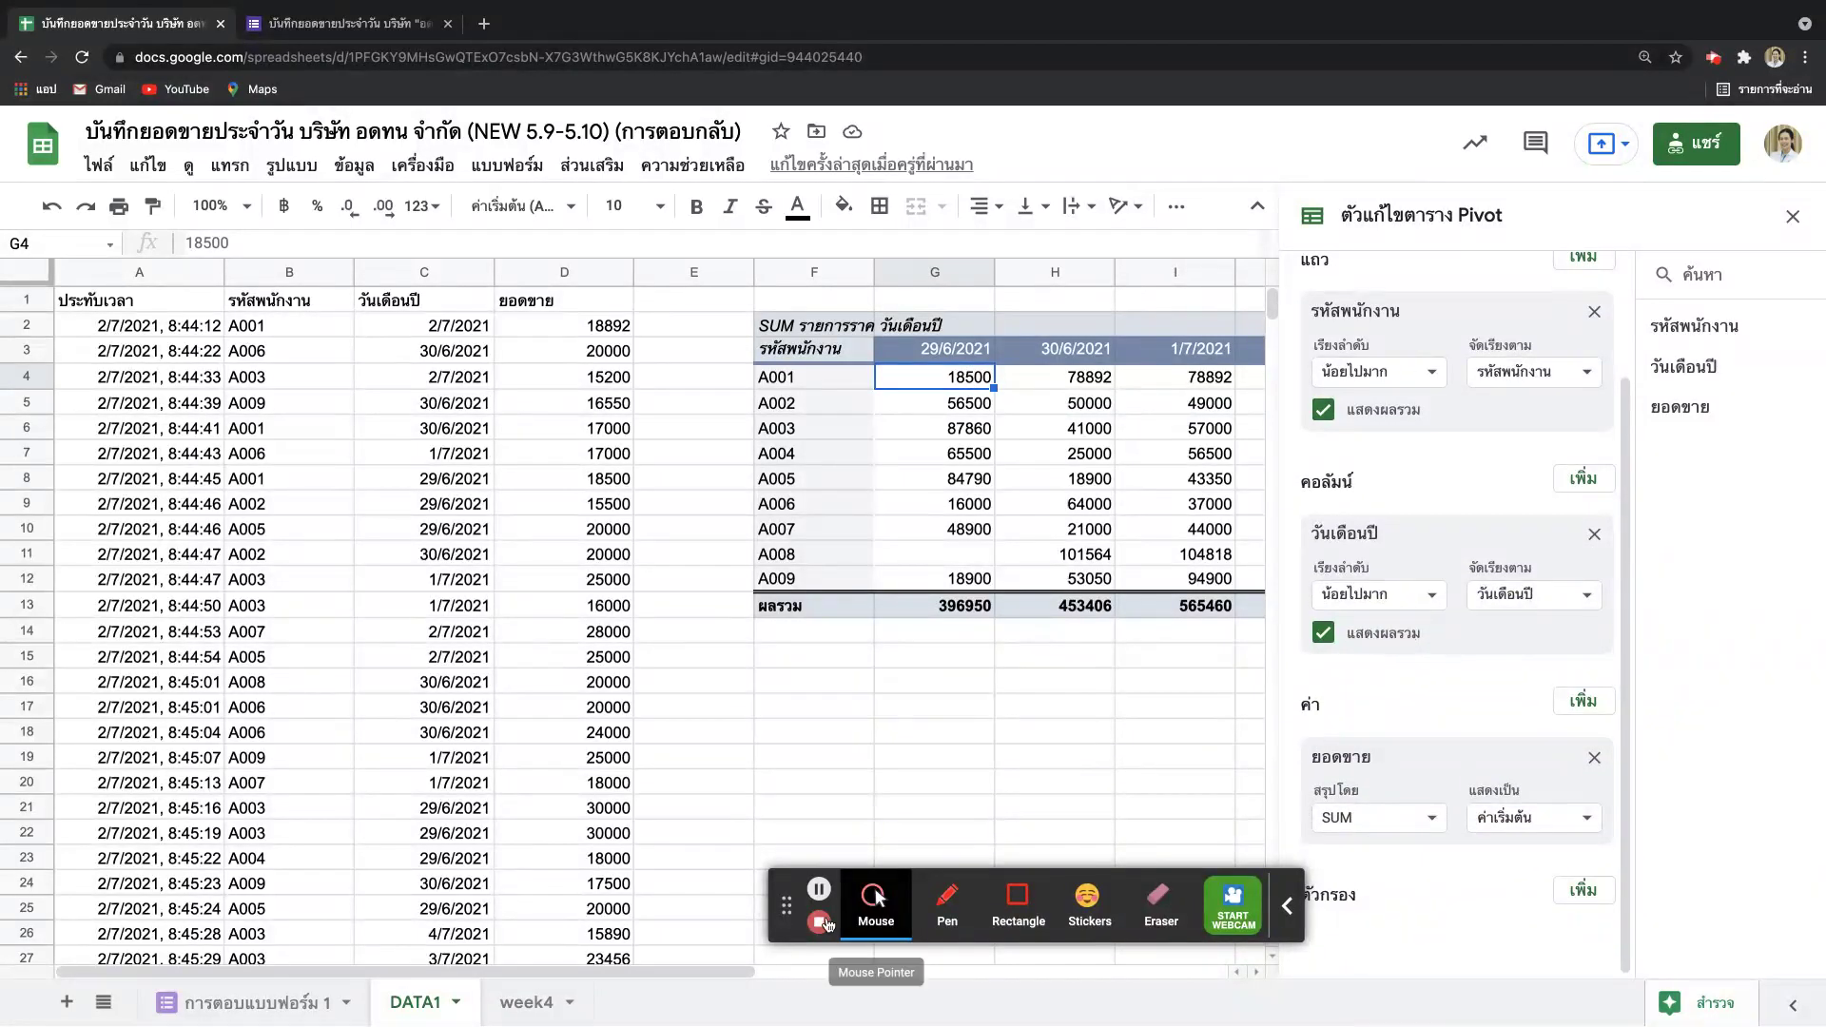
drag(785, 905, 138, 906)
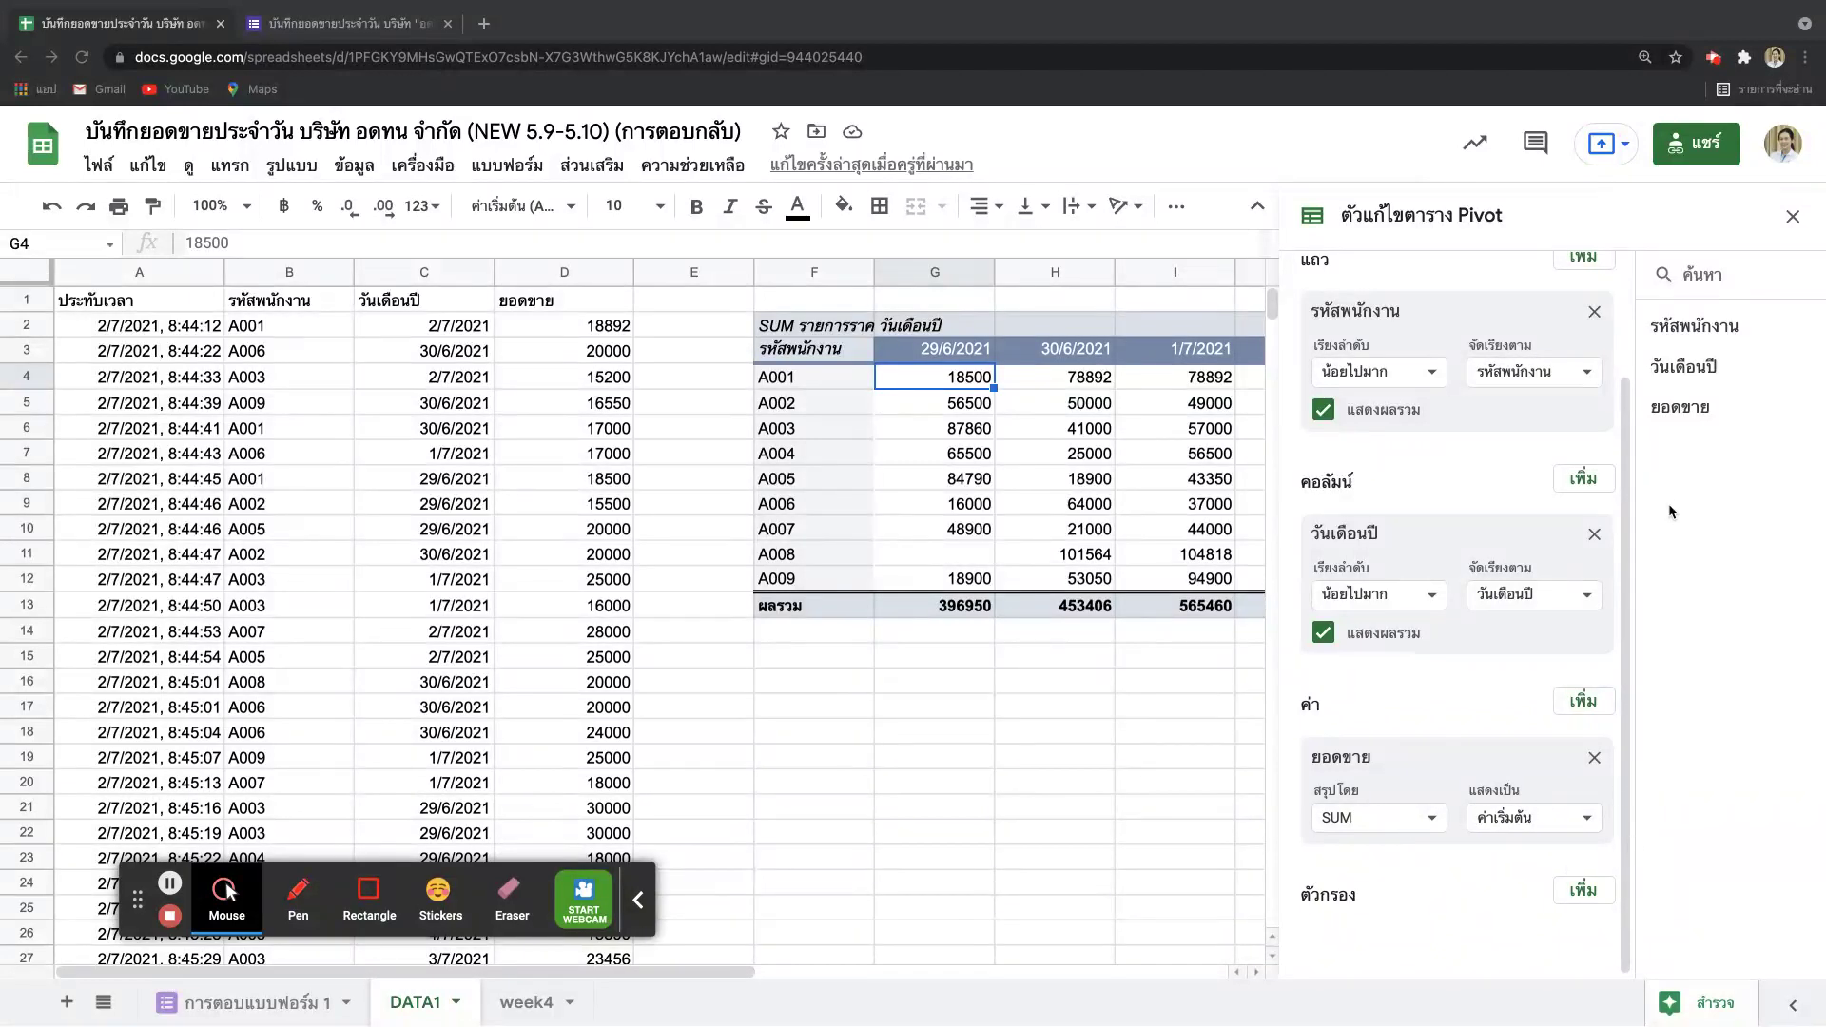
click(1575, 894)
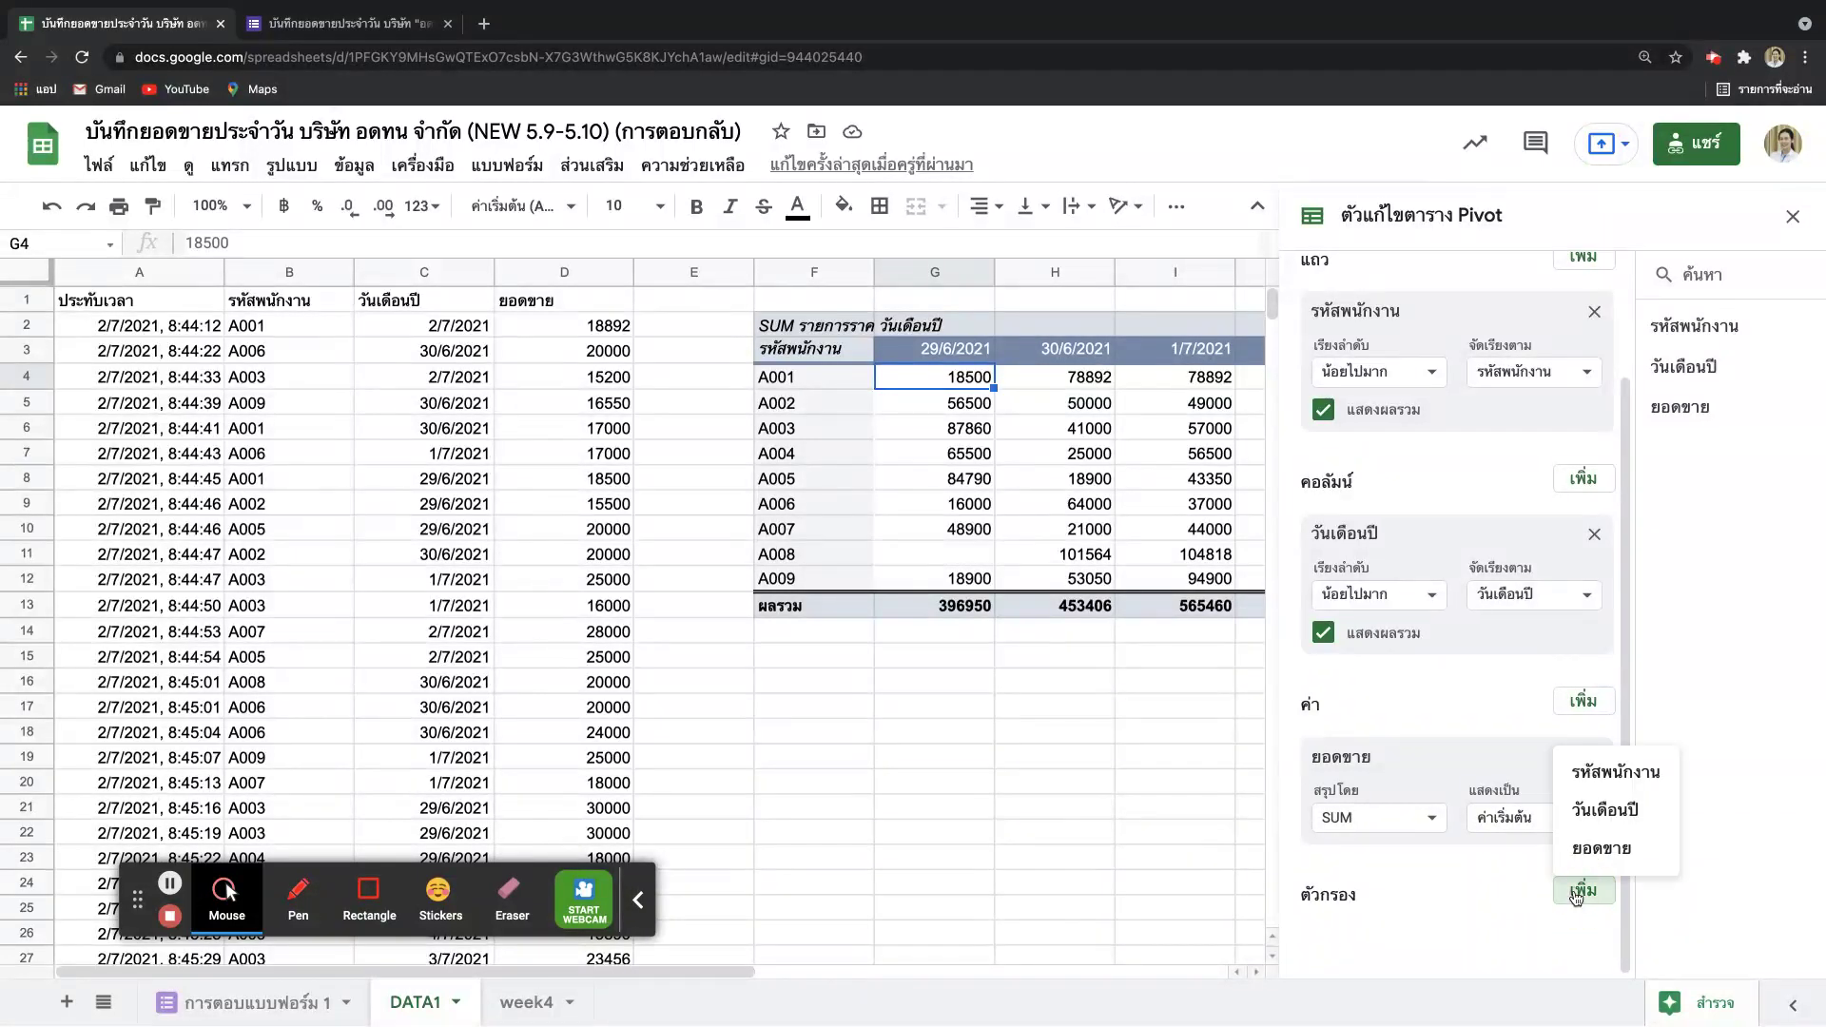
click(1602, 849)
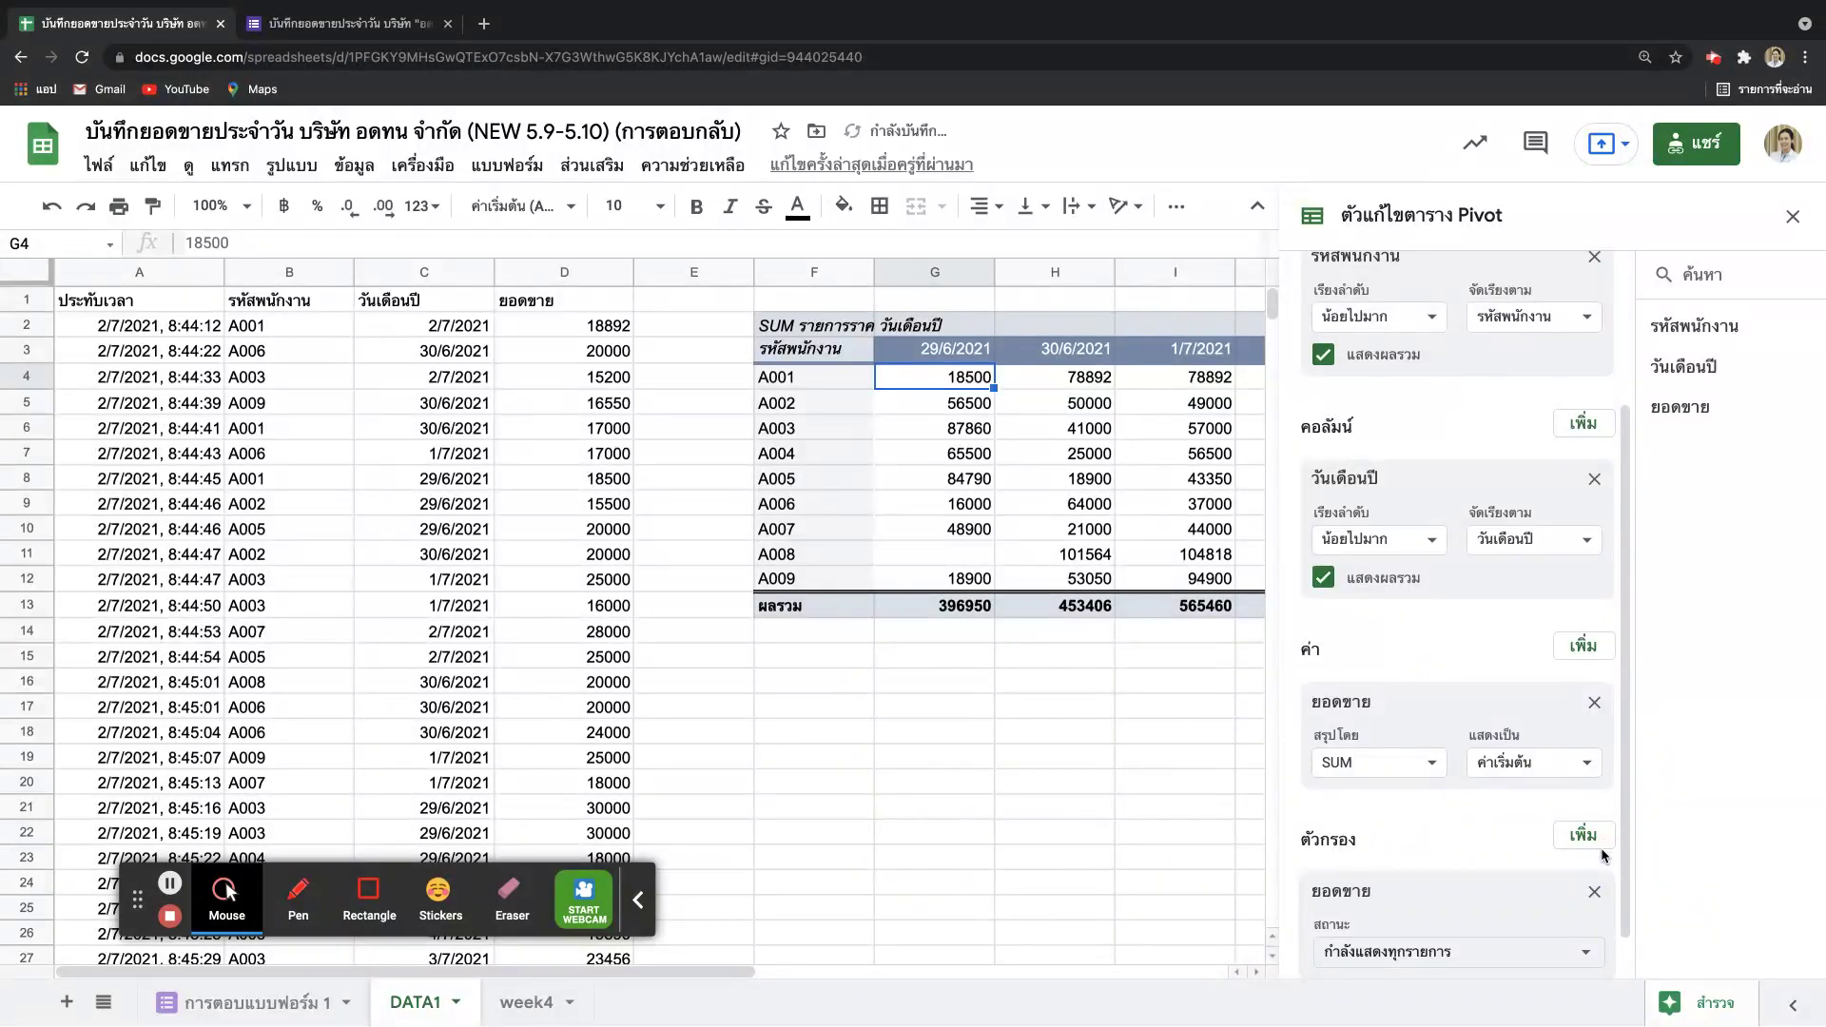
Step: Filter the pivot table by condition so that ยอดขาย is greater than (มากกว่า) 50000
click(1580, 906)
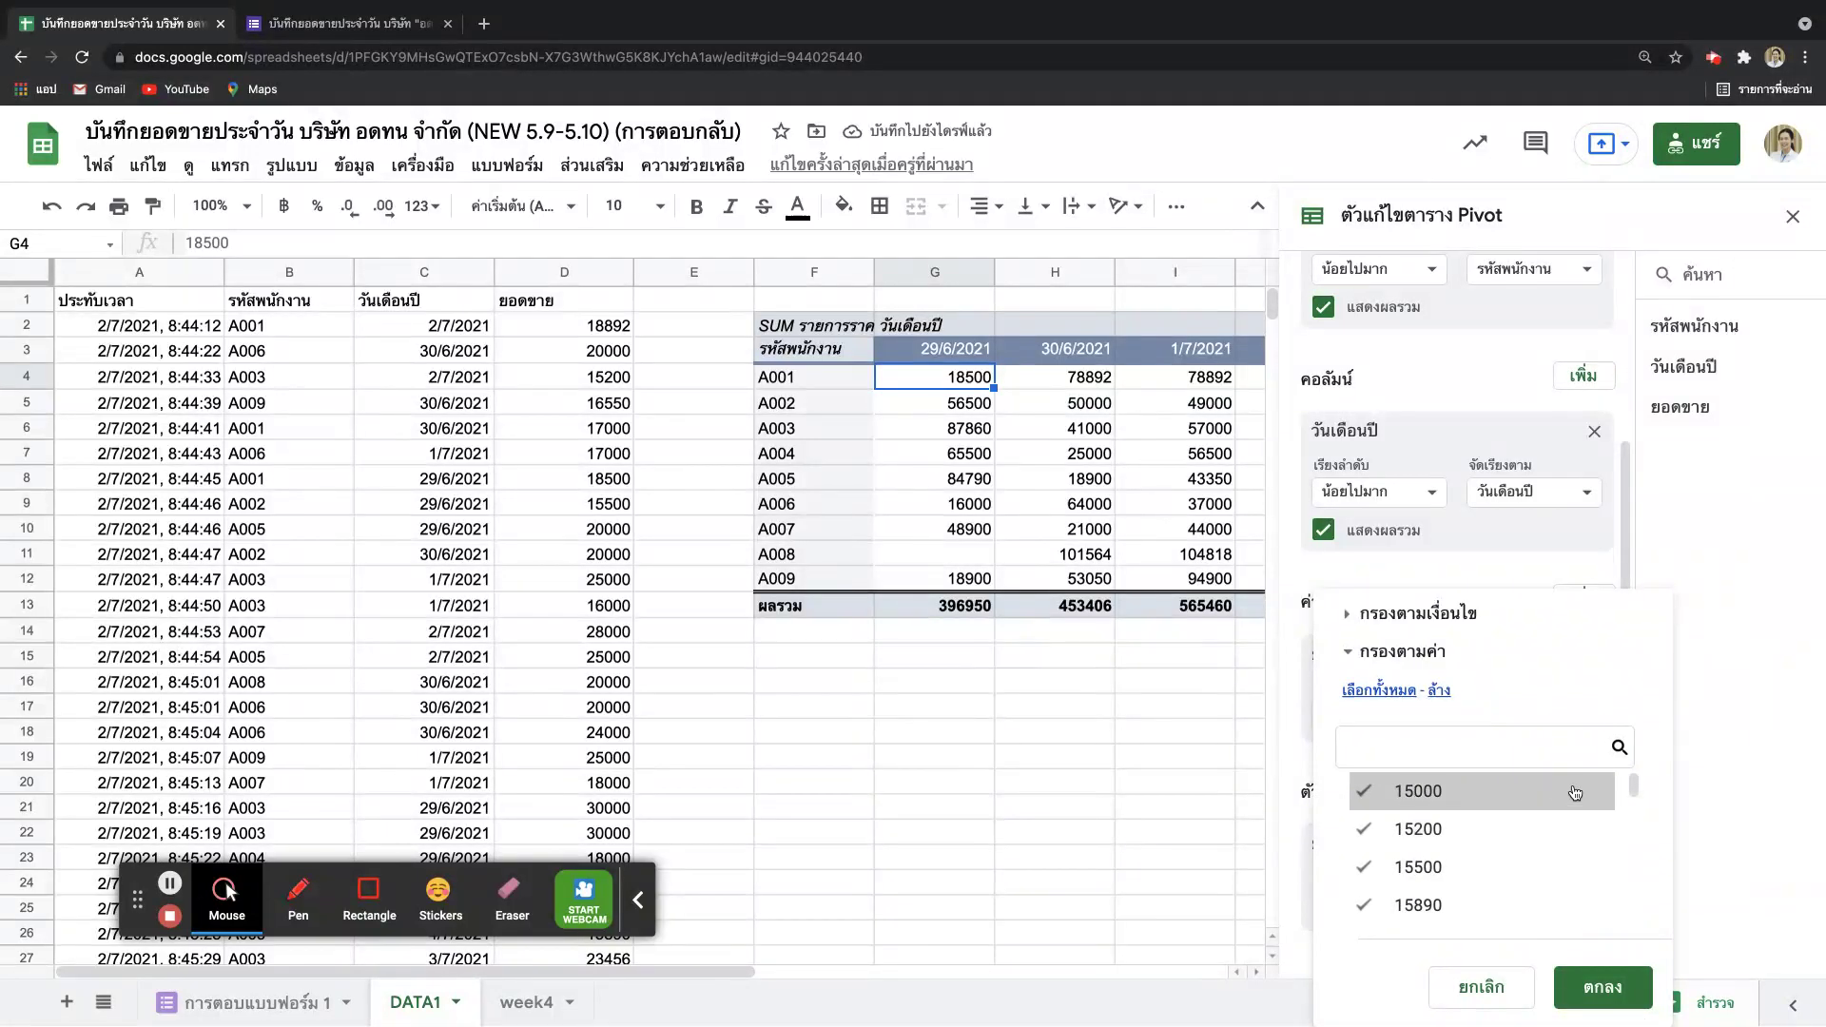
click(1433, 616)
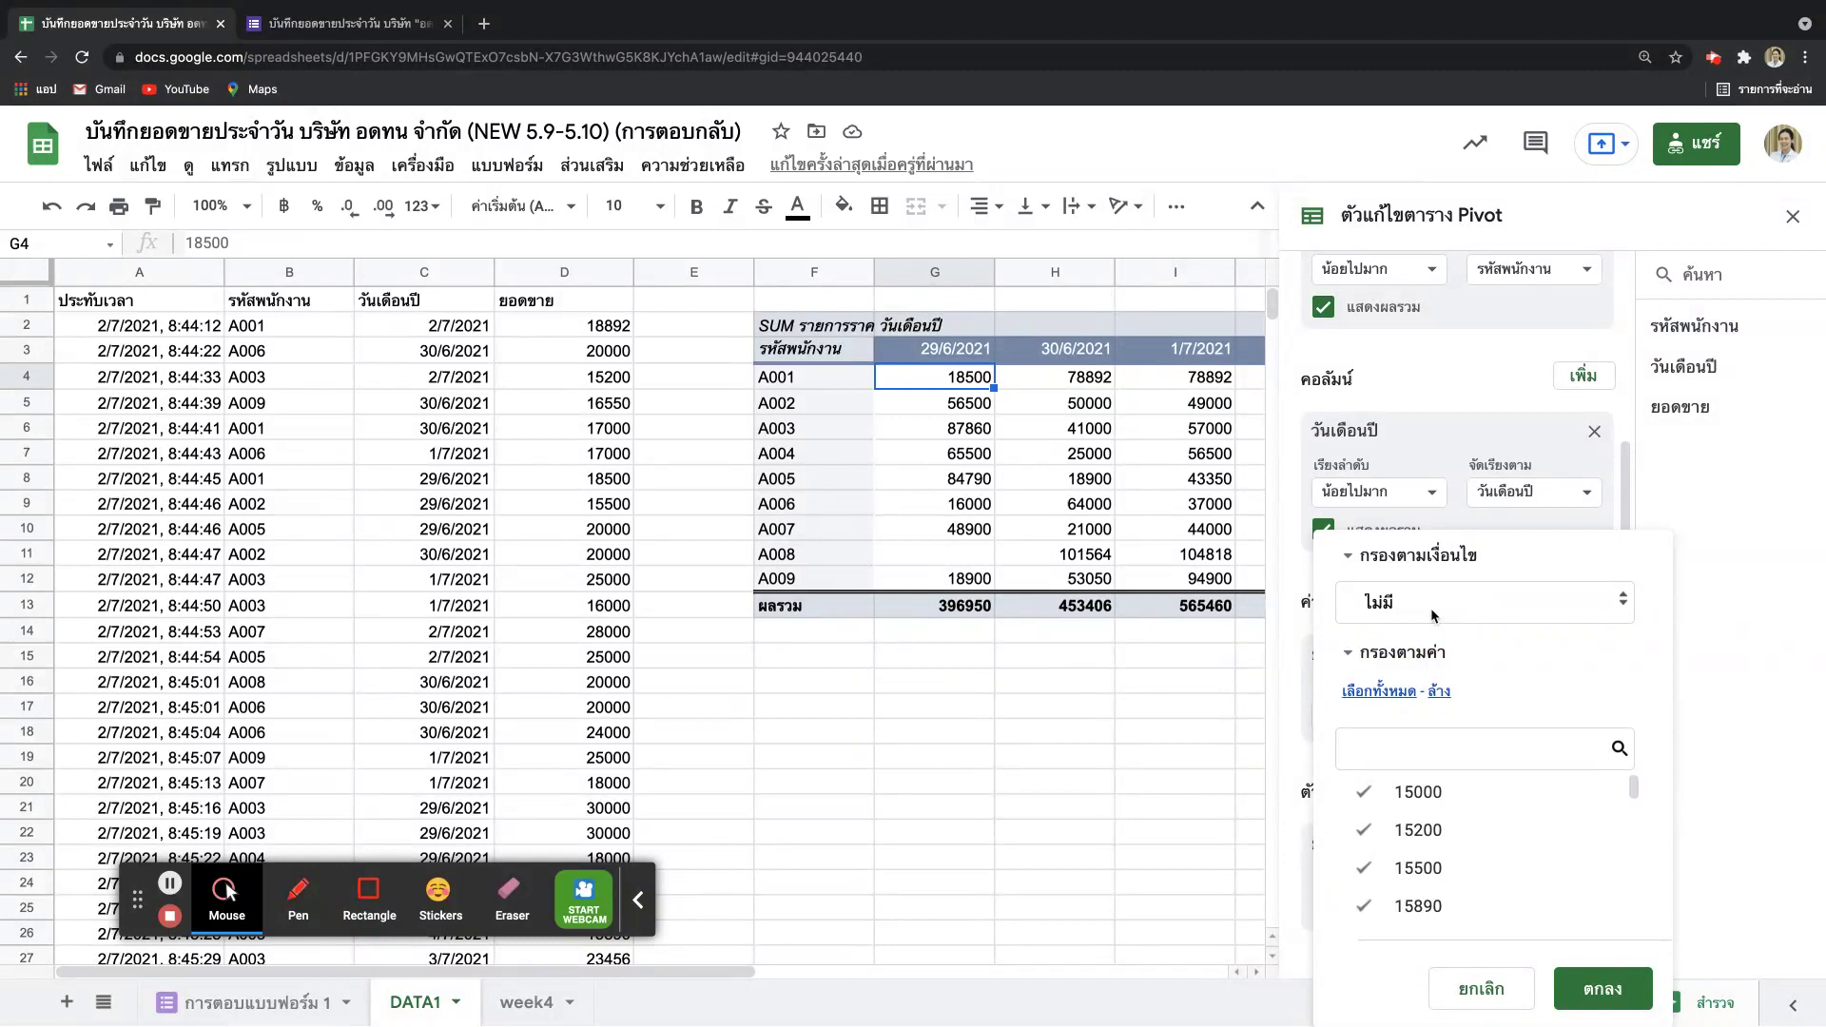
click(1441, 569)
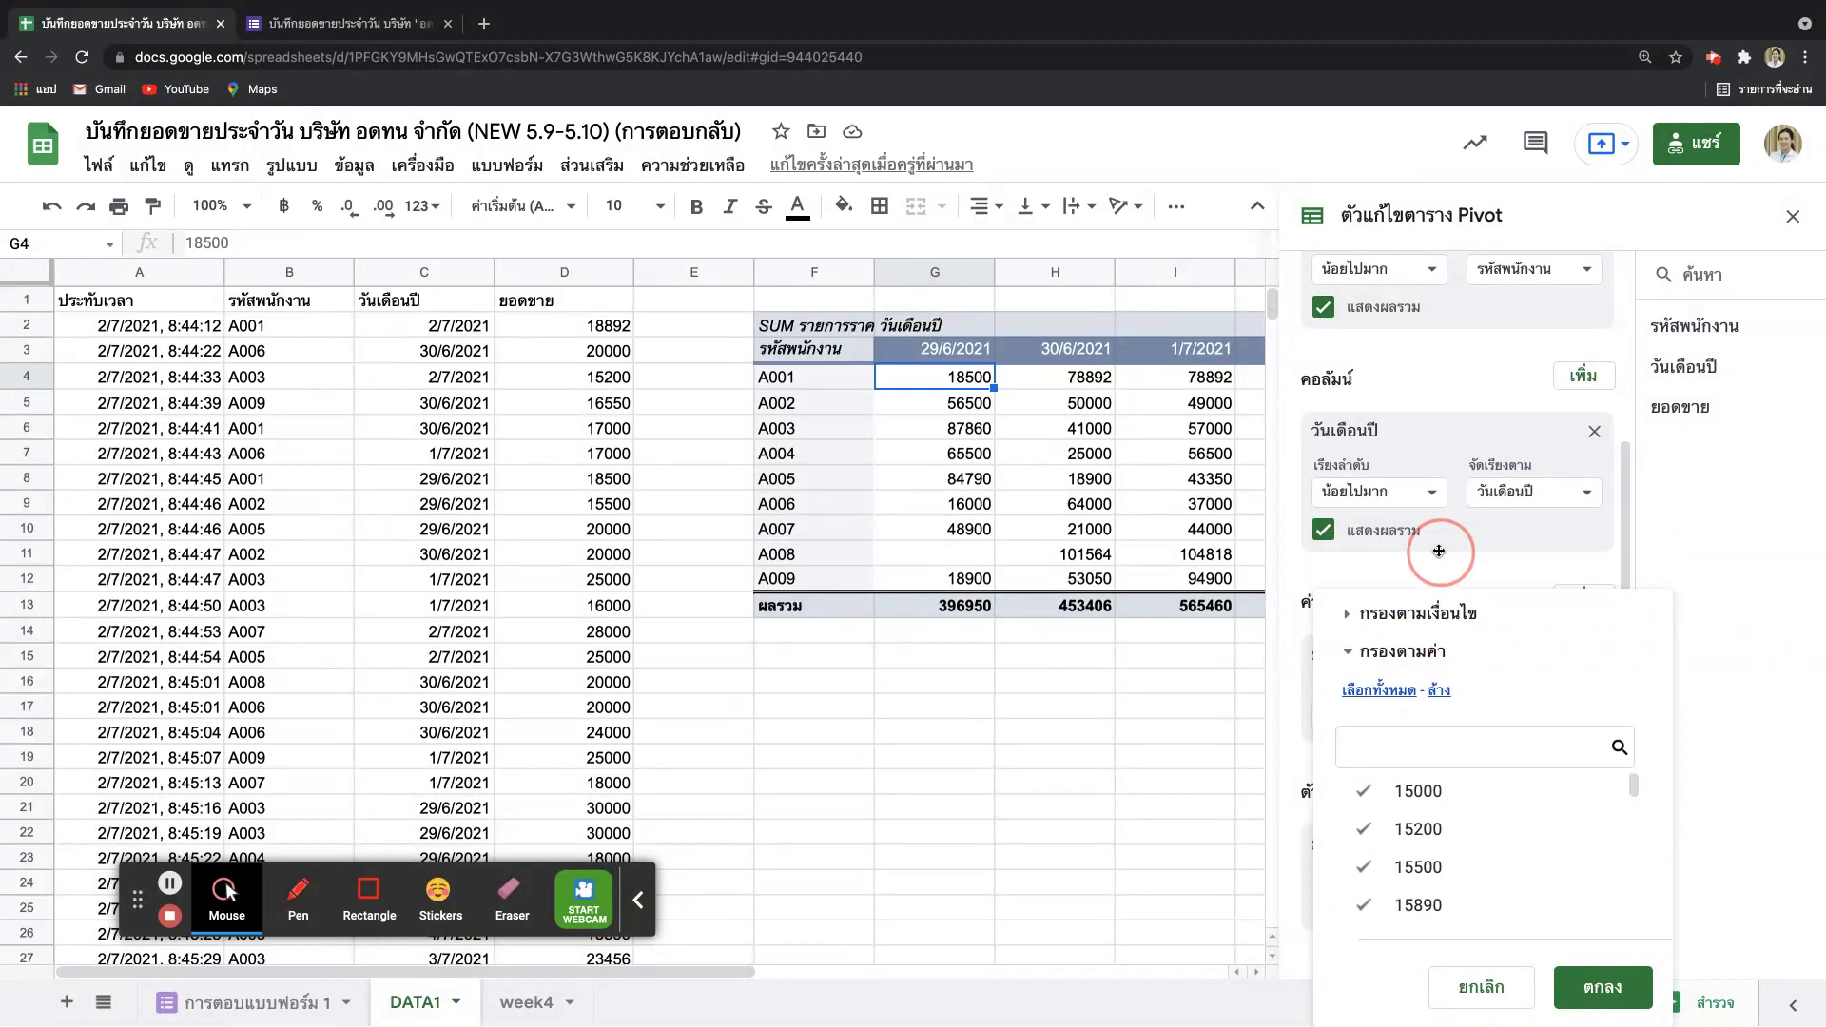
click(1426, 654)
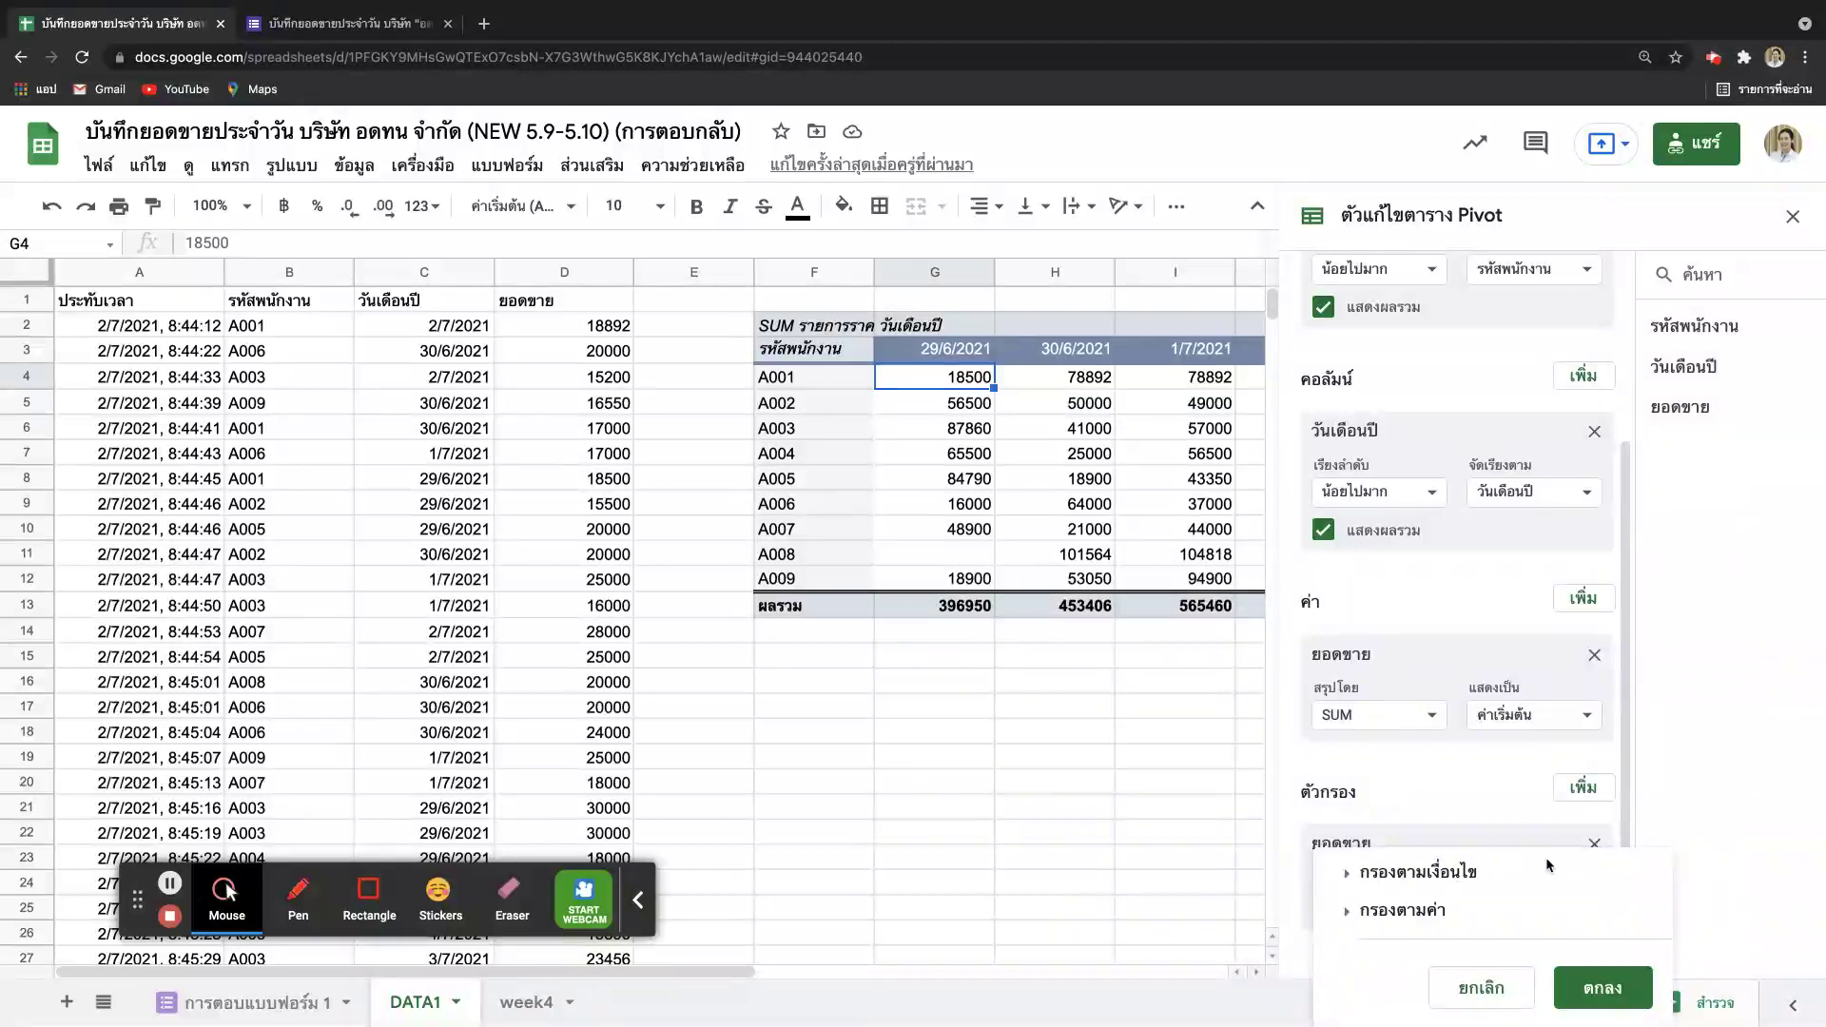
click(1417, 872)
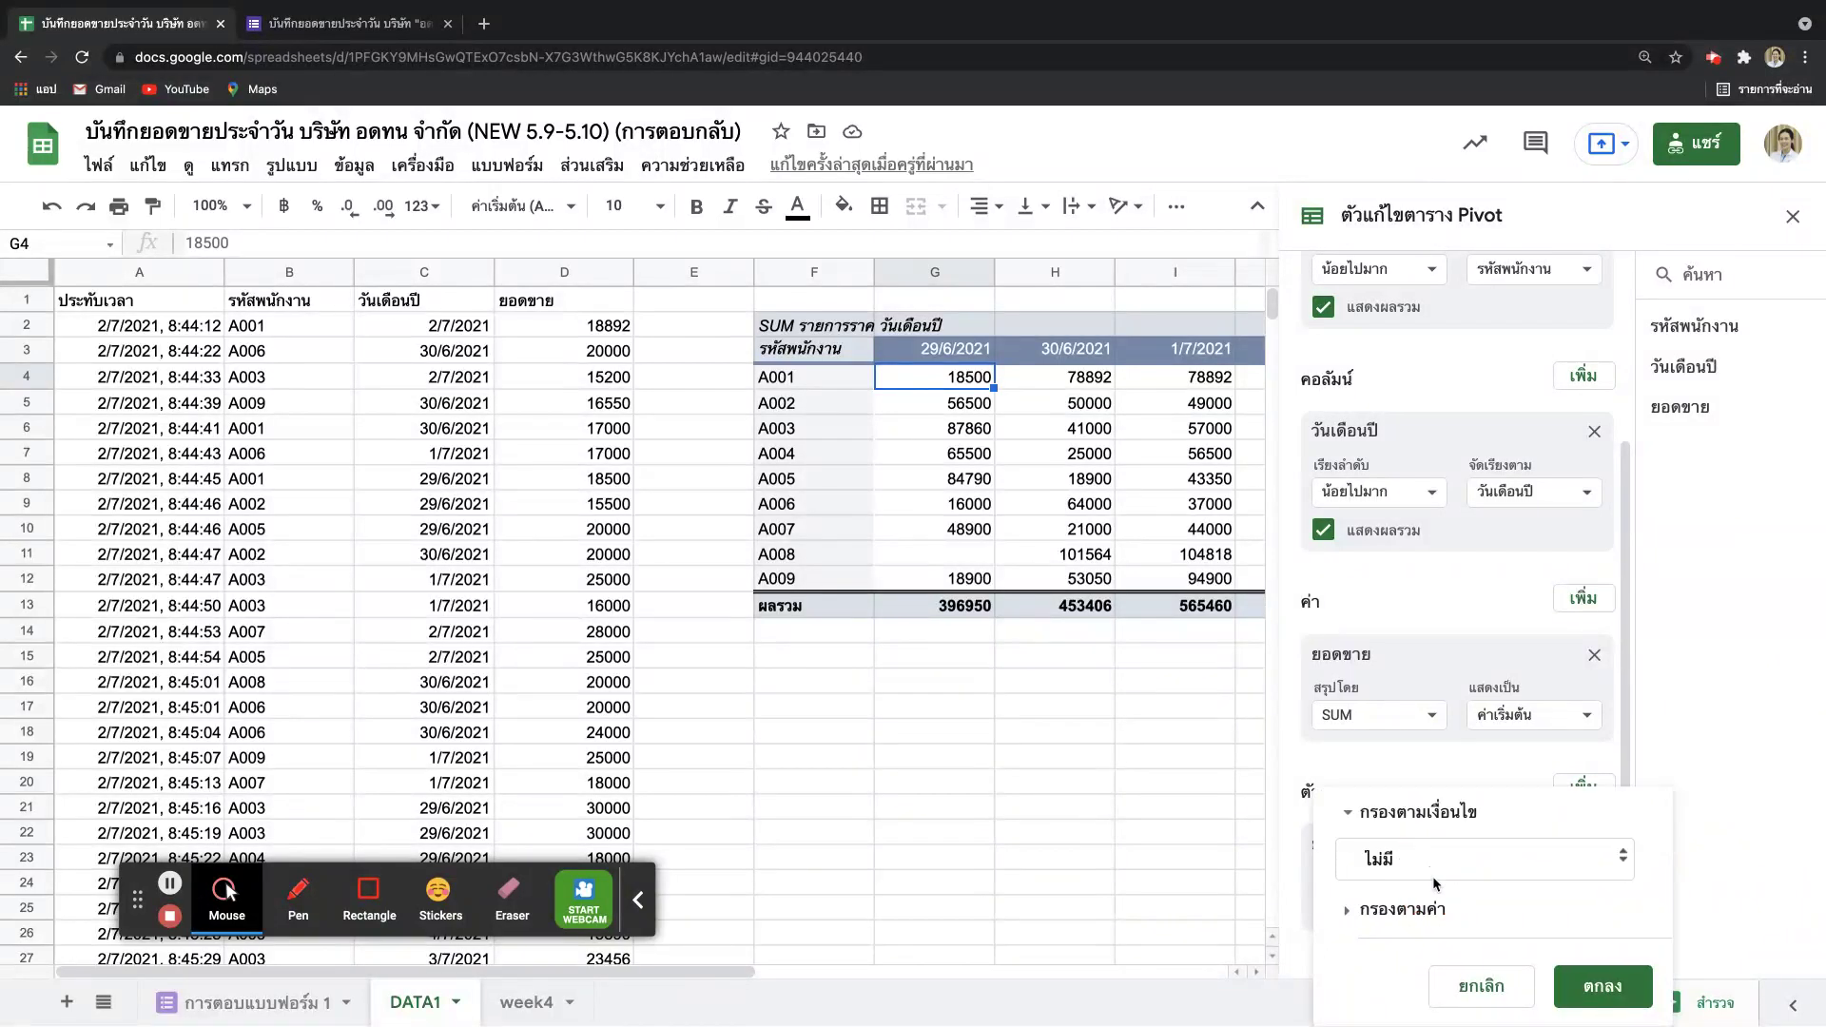
click(1599, 852)
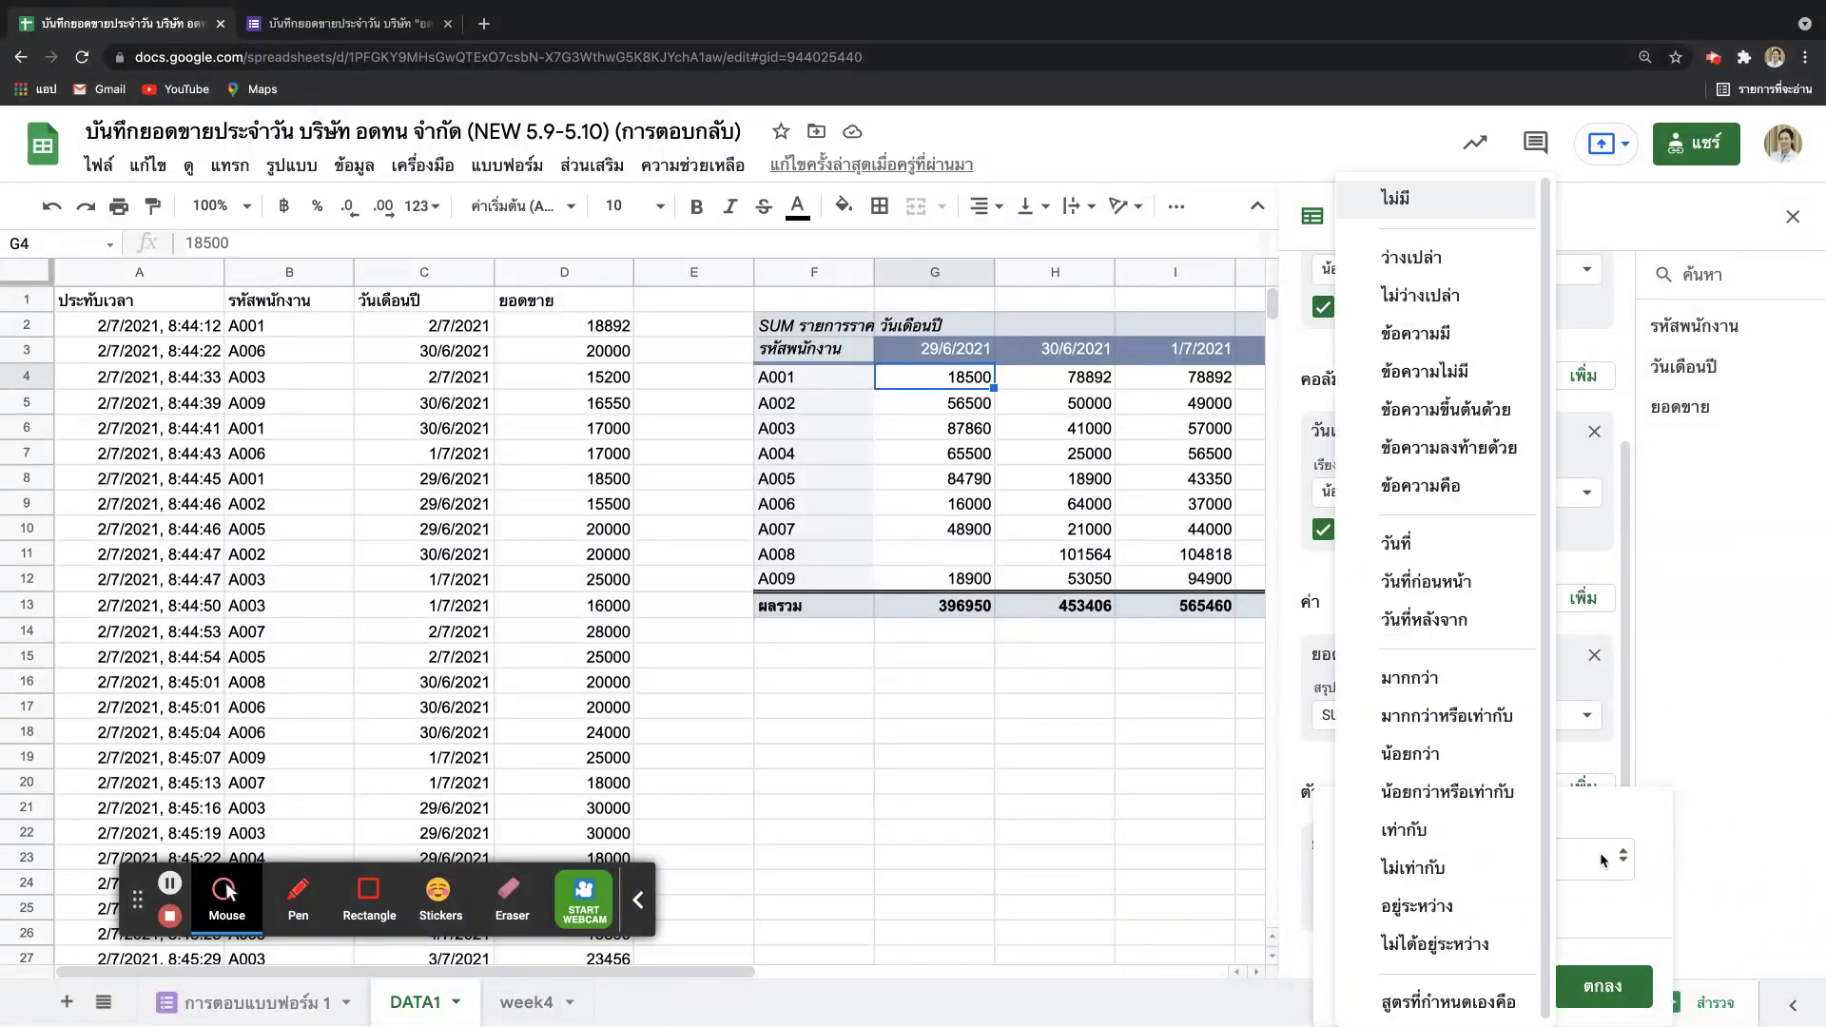
click(1499, 677)
click(1466, 853)
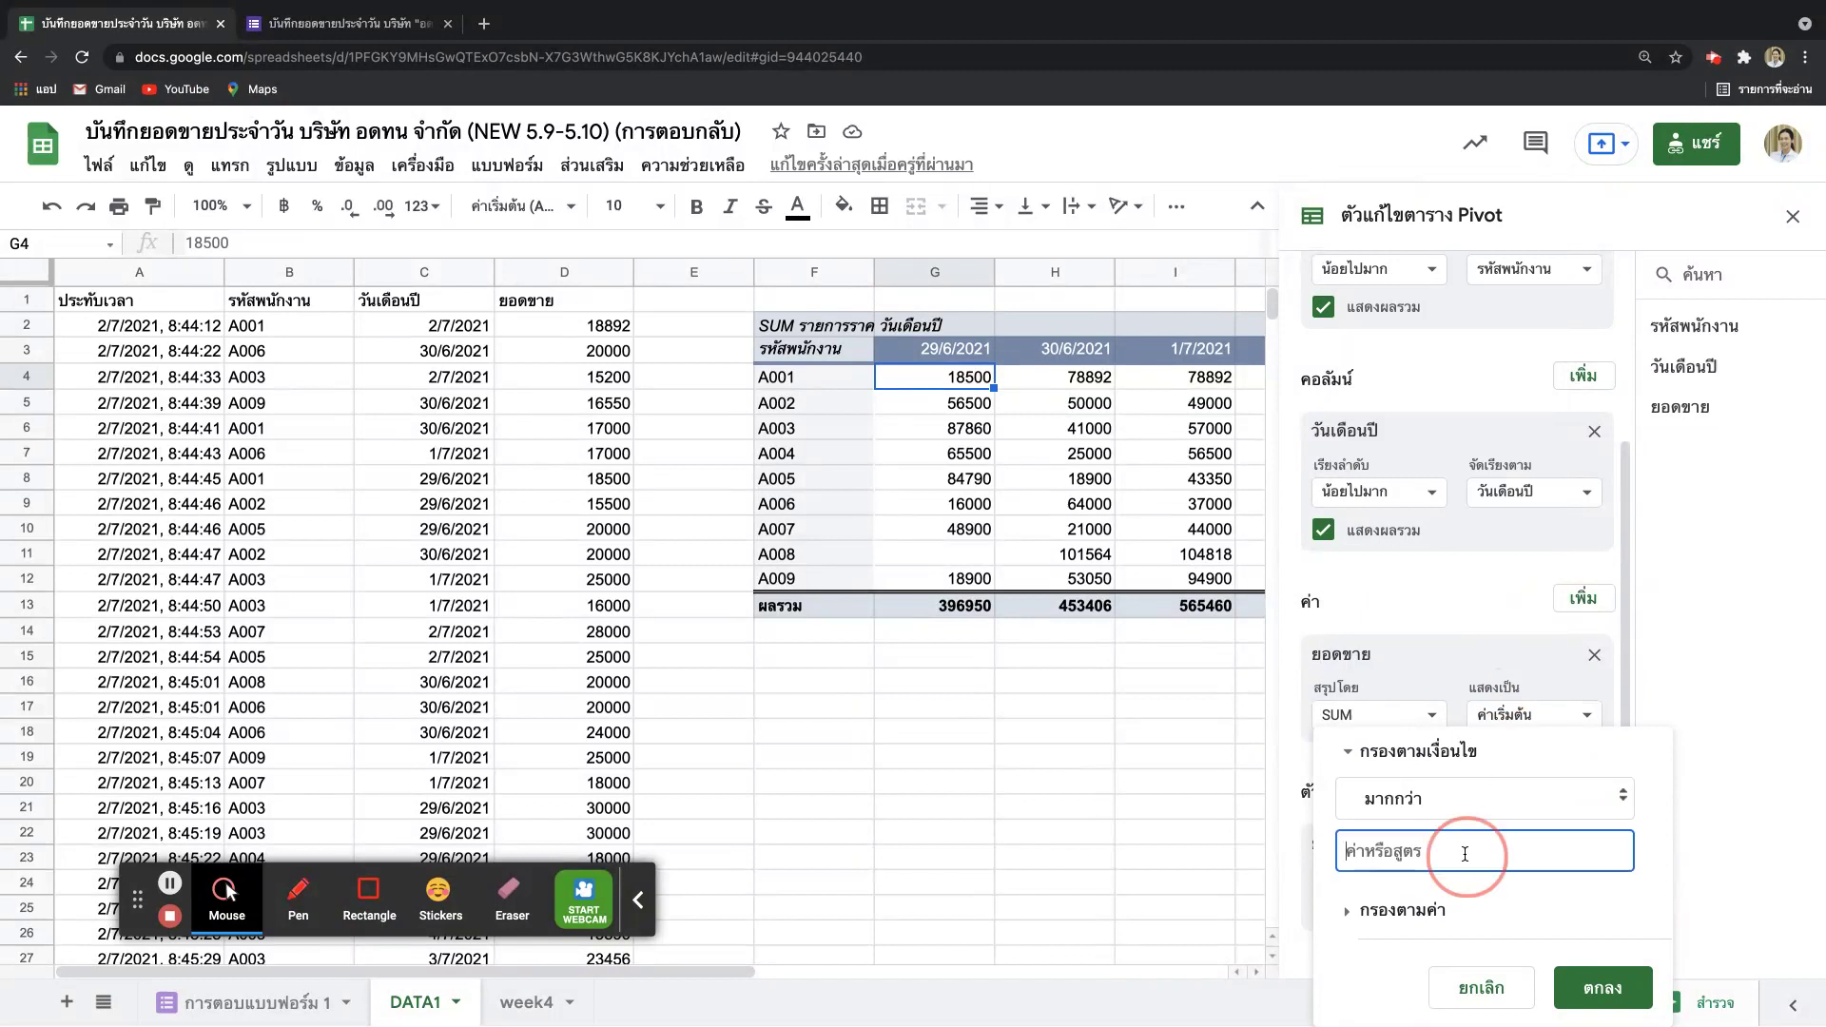
text(500000)
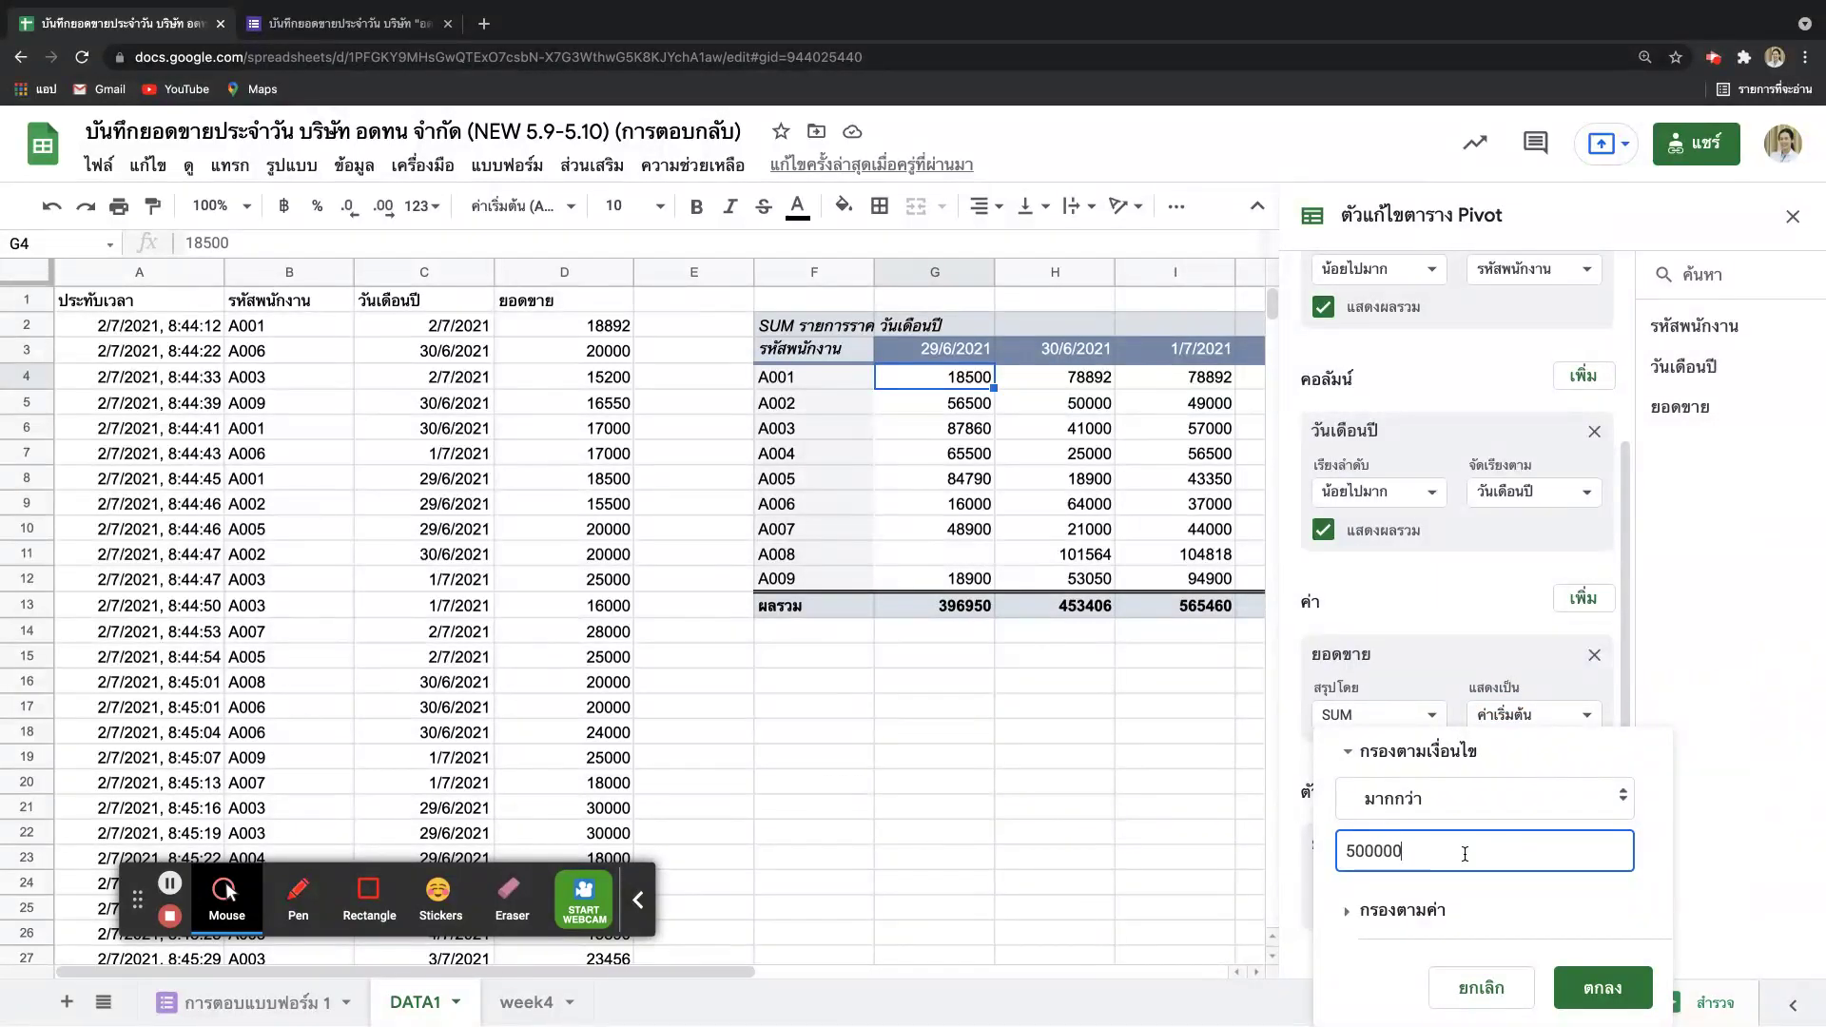
key(BackSpace)
click(1581, 989)
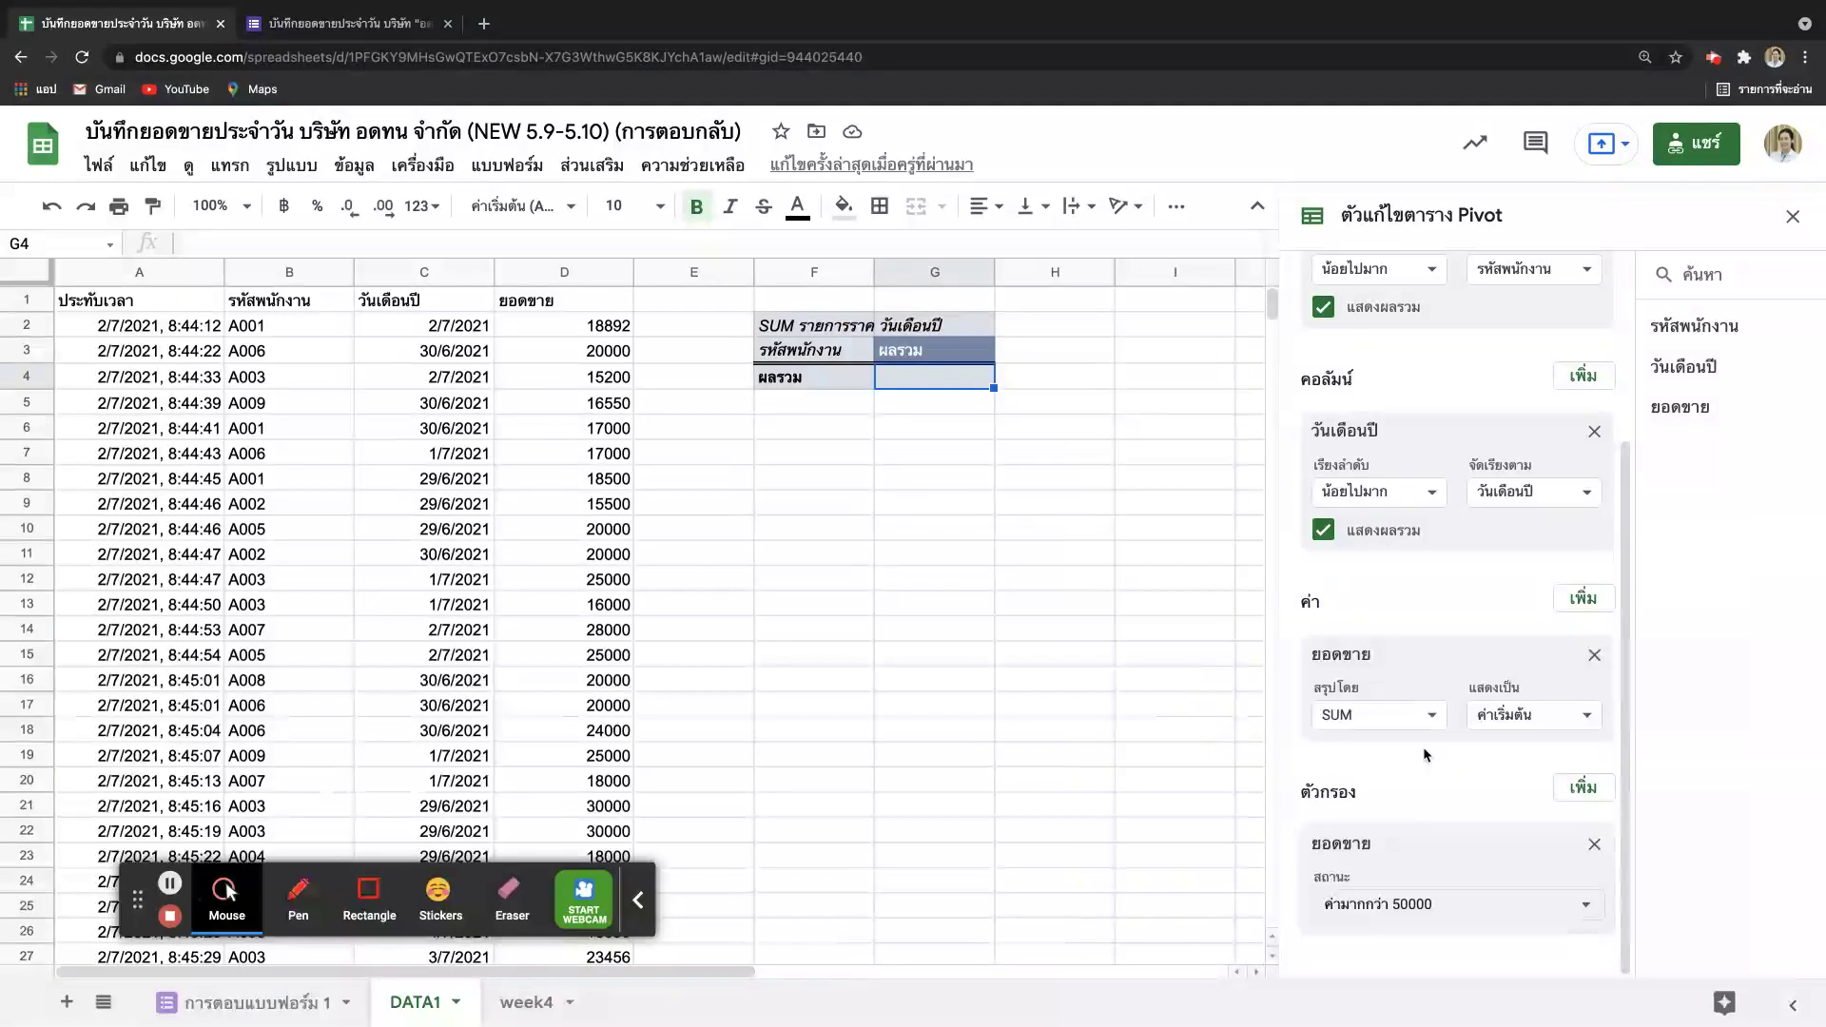
Step: Set the ยอดขาย filter condition to greater than or equal to (มากกว่าหรือเท่ากับ) 10000
click(1539, 901)
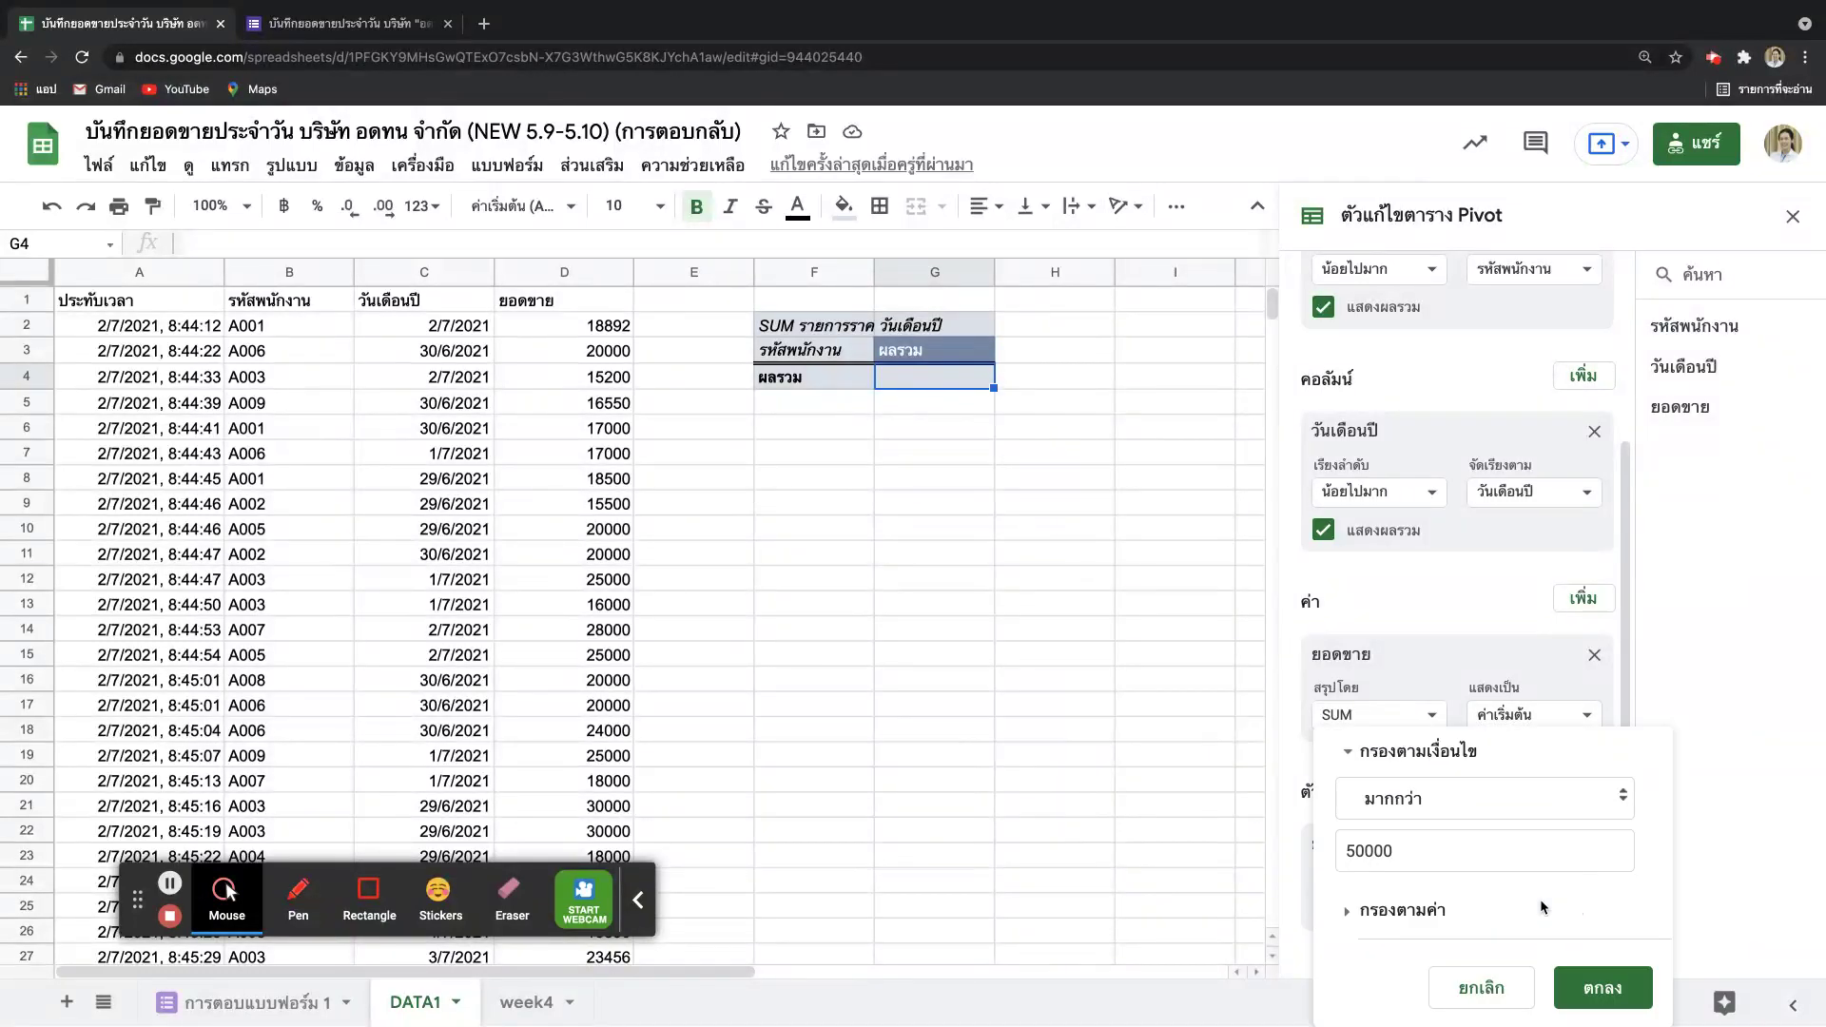
click(1527, 809)
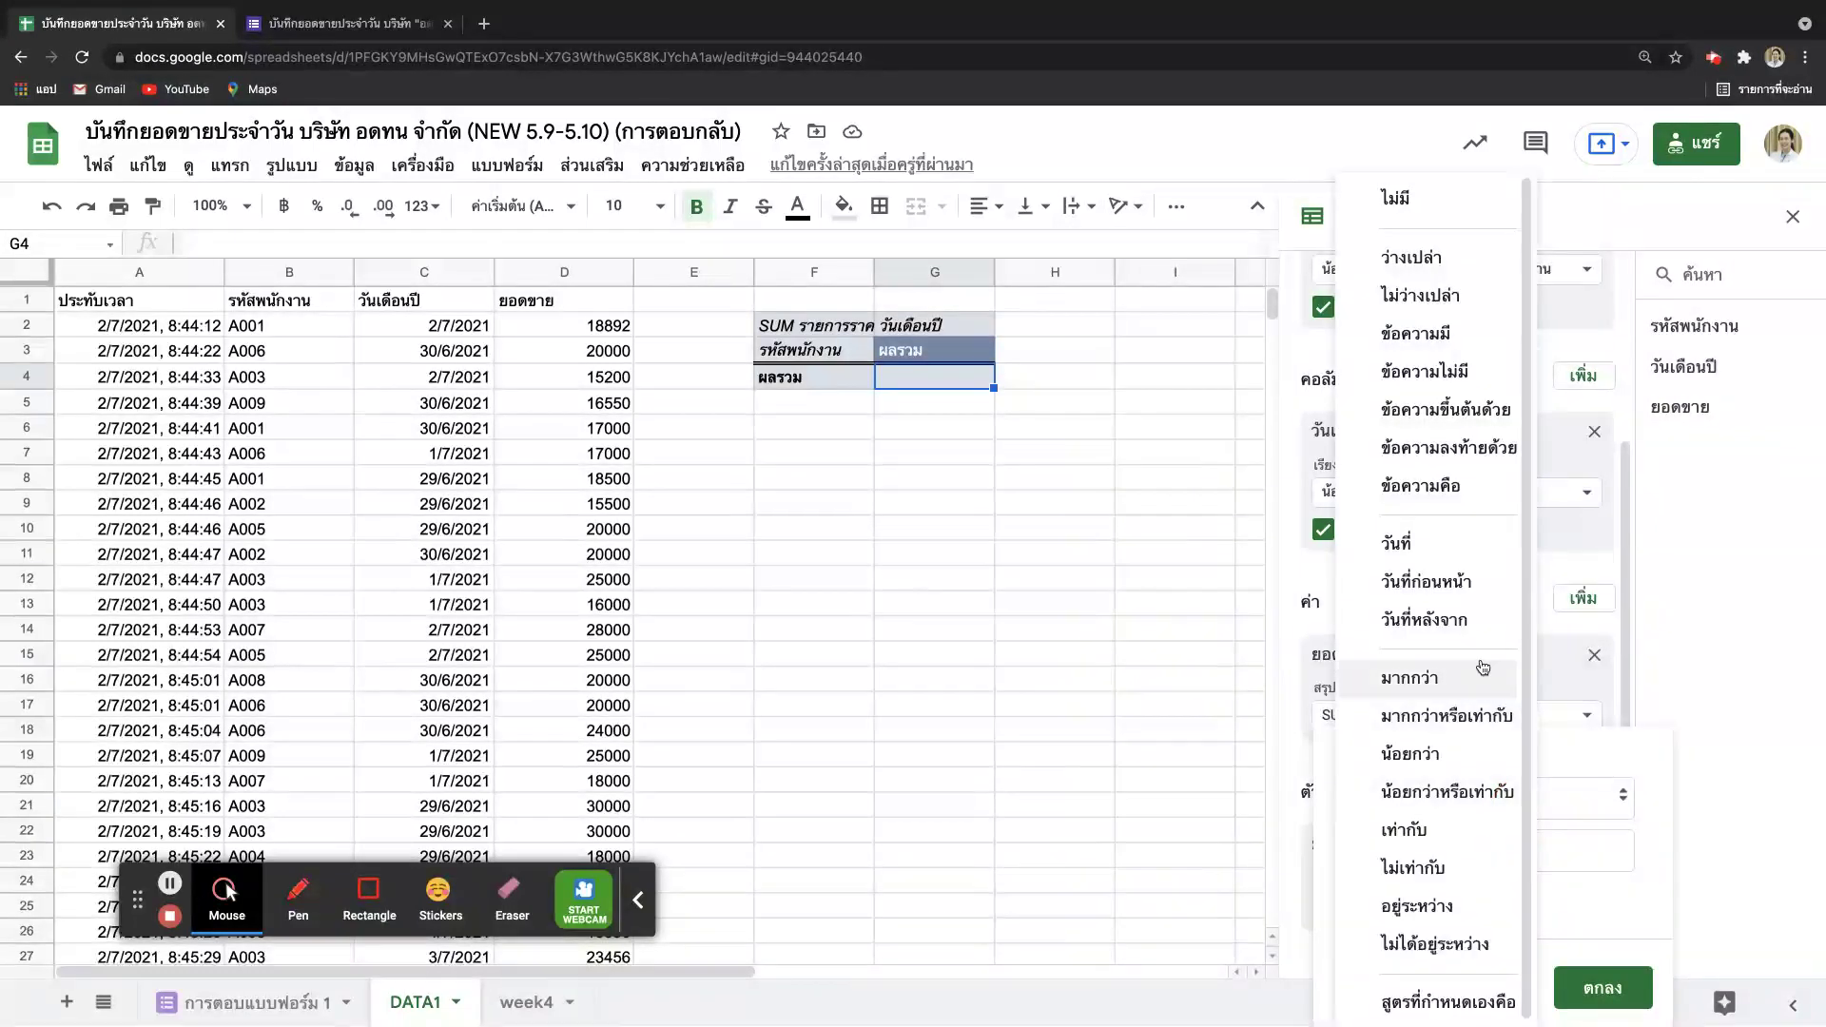
click(1480, 716)
click(1398, 849)
drag(1398, 849, 1312, 853)
text(1)
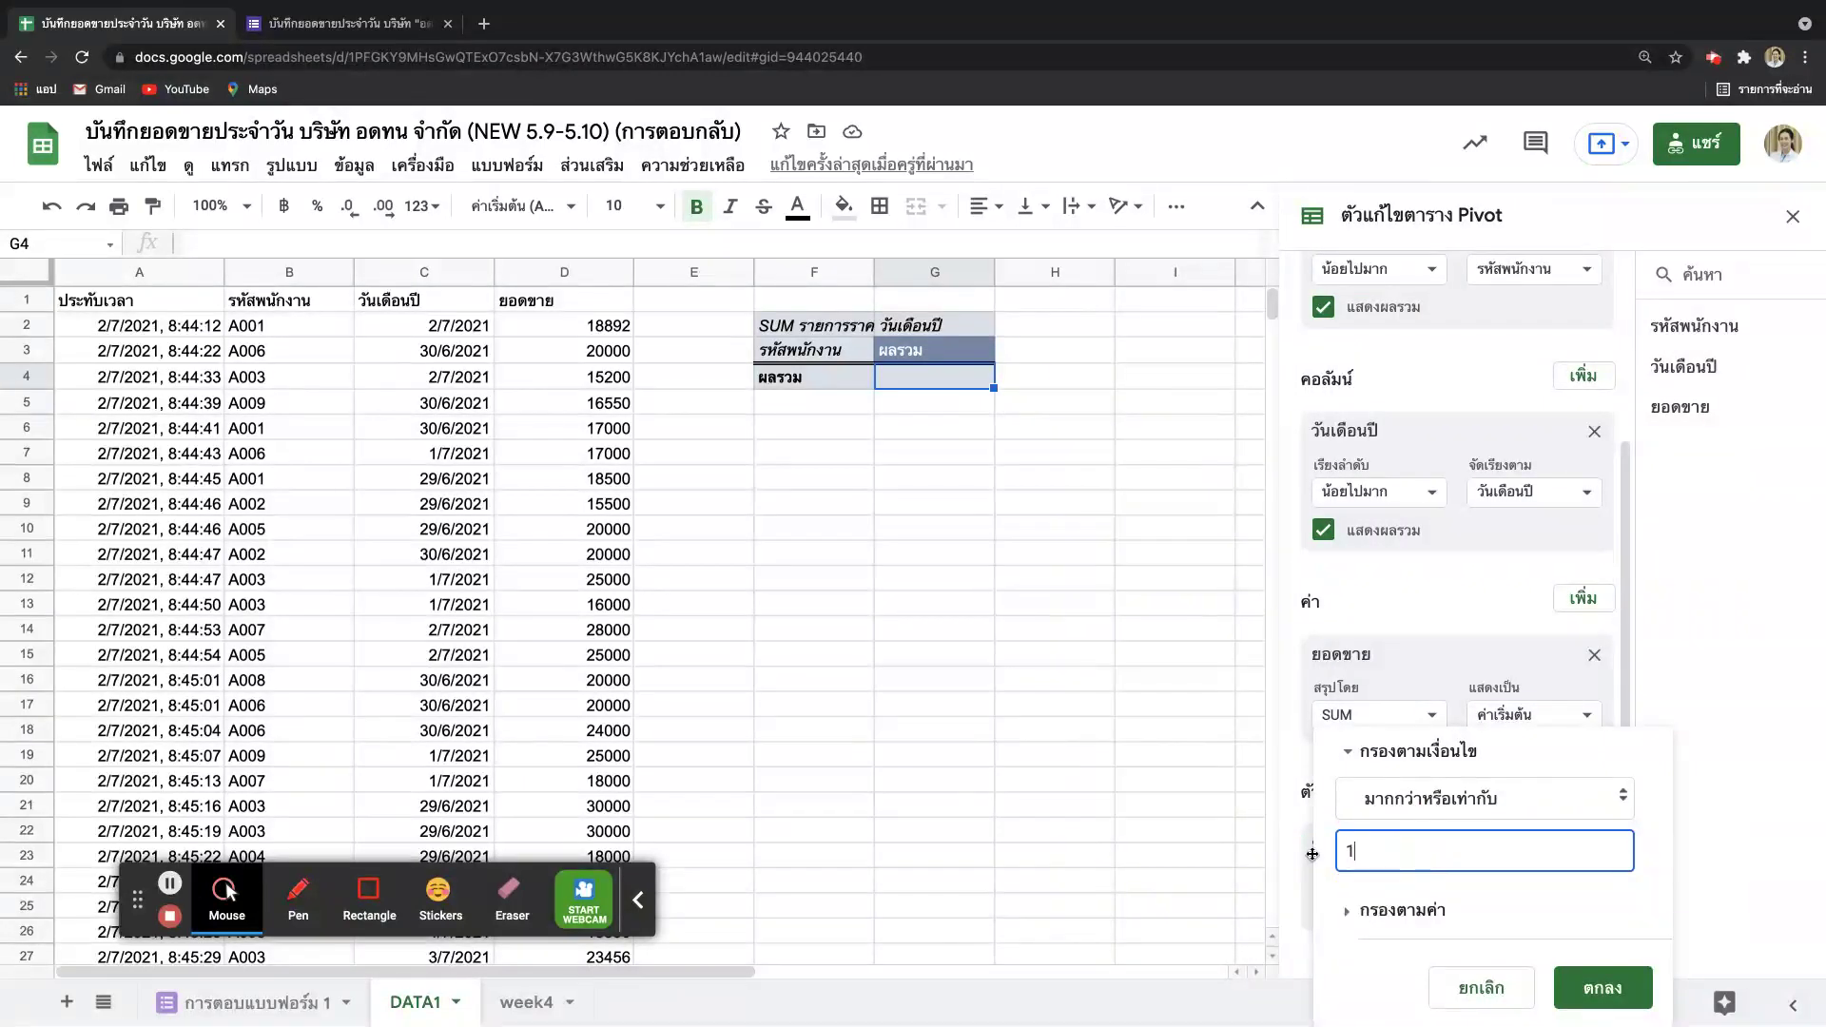
click(1602, 987)
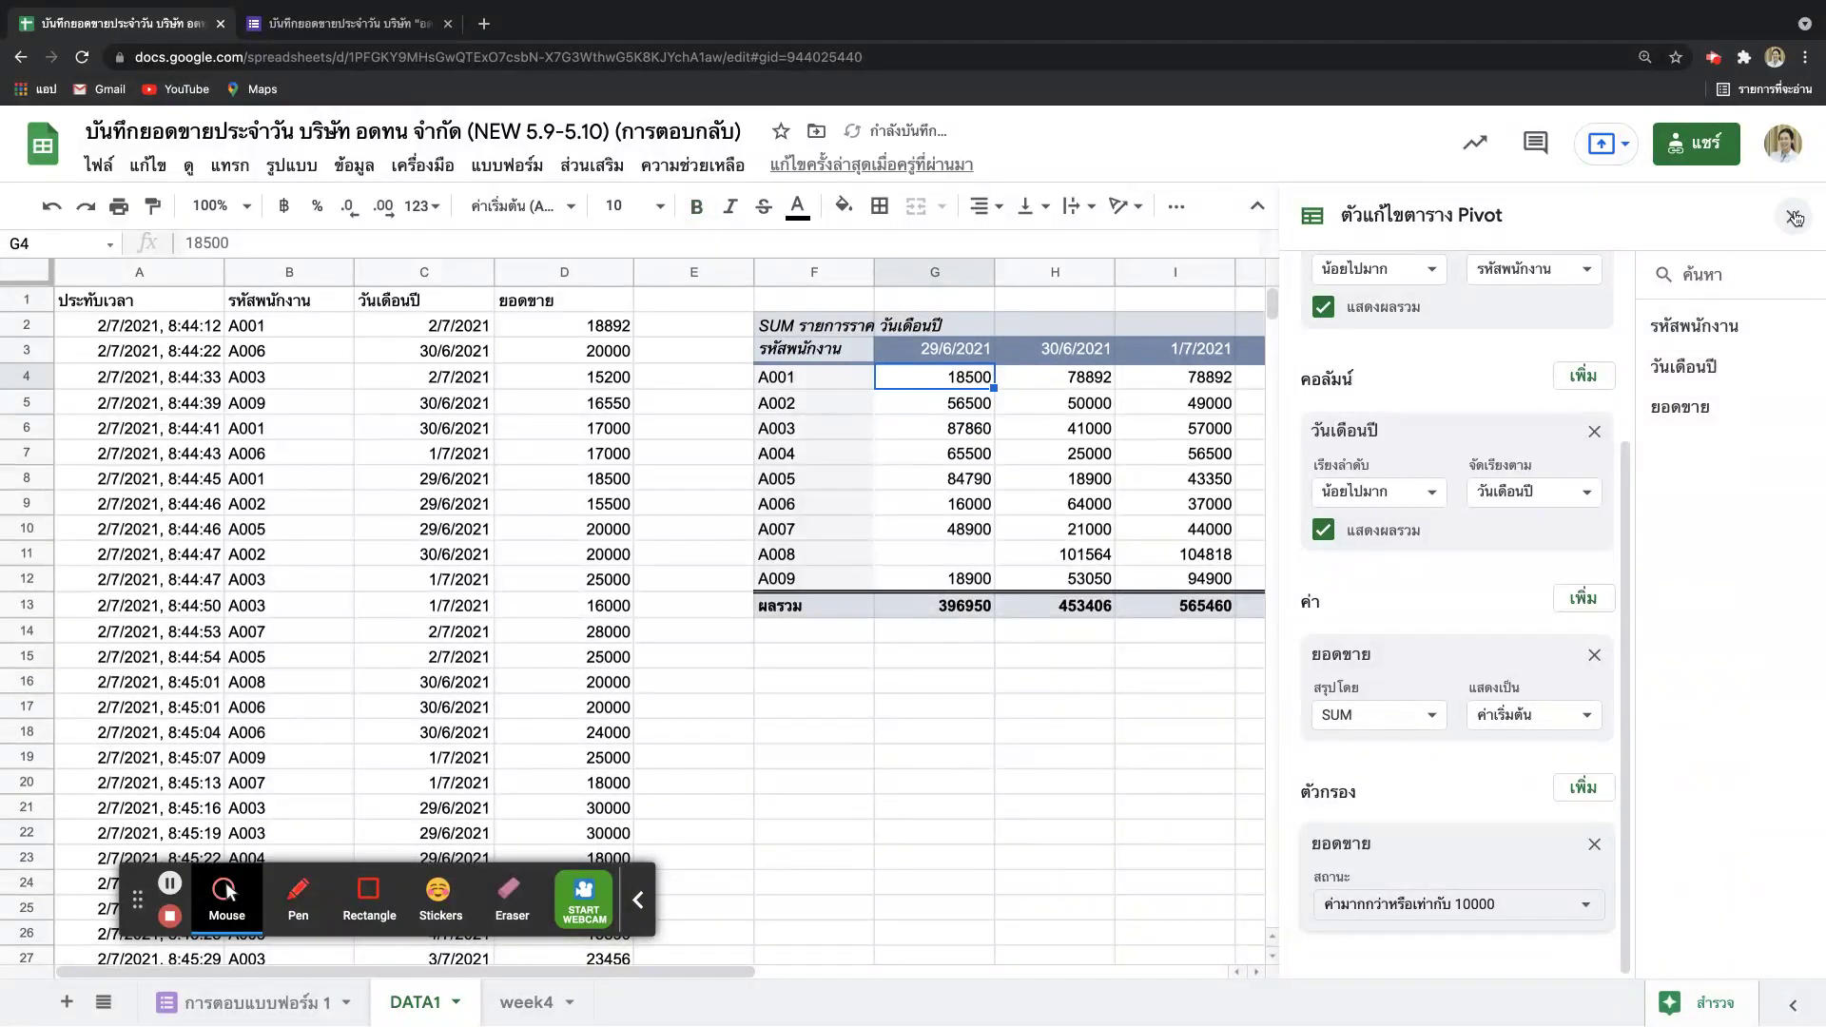
Step: Review the daily totals in row 13 and the per-employee totals in column M, leaving the pivot table editor closed
click(1793, 218)
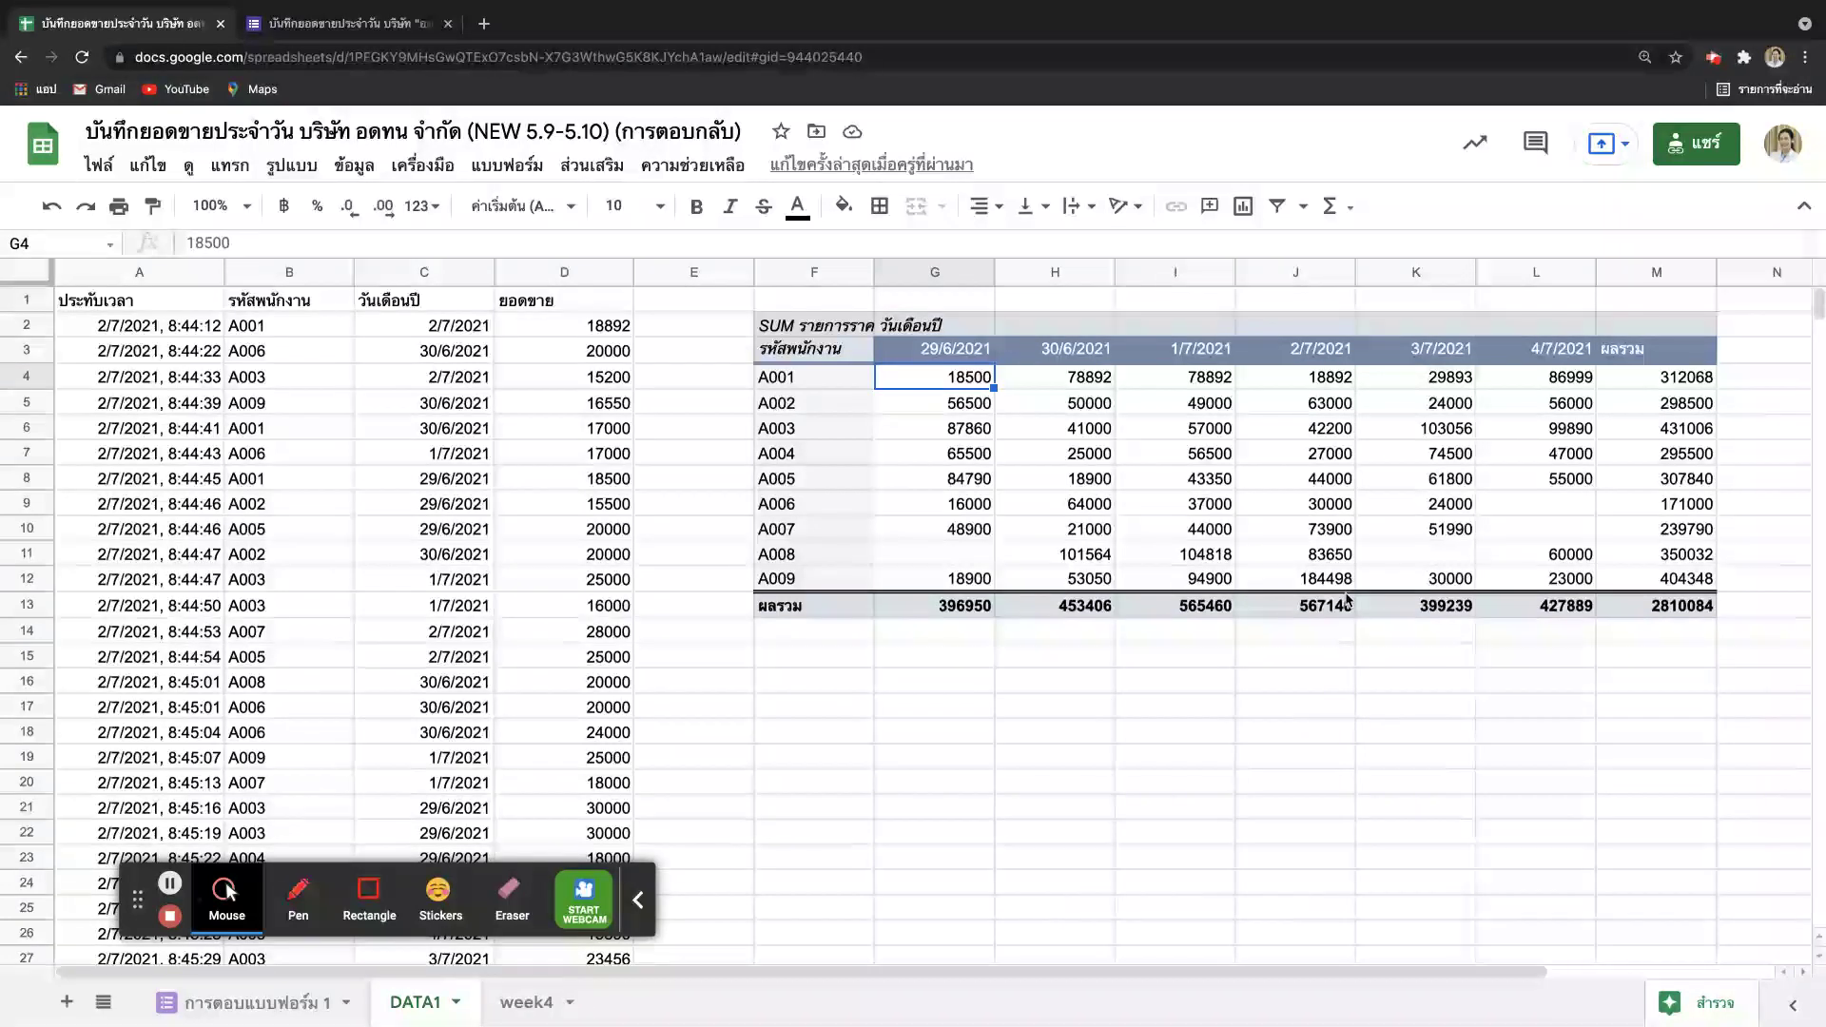
click(947, 605)
click(1068, 608)
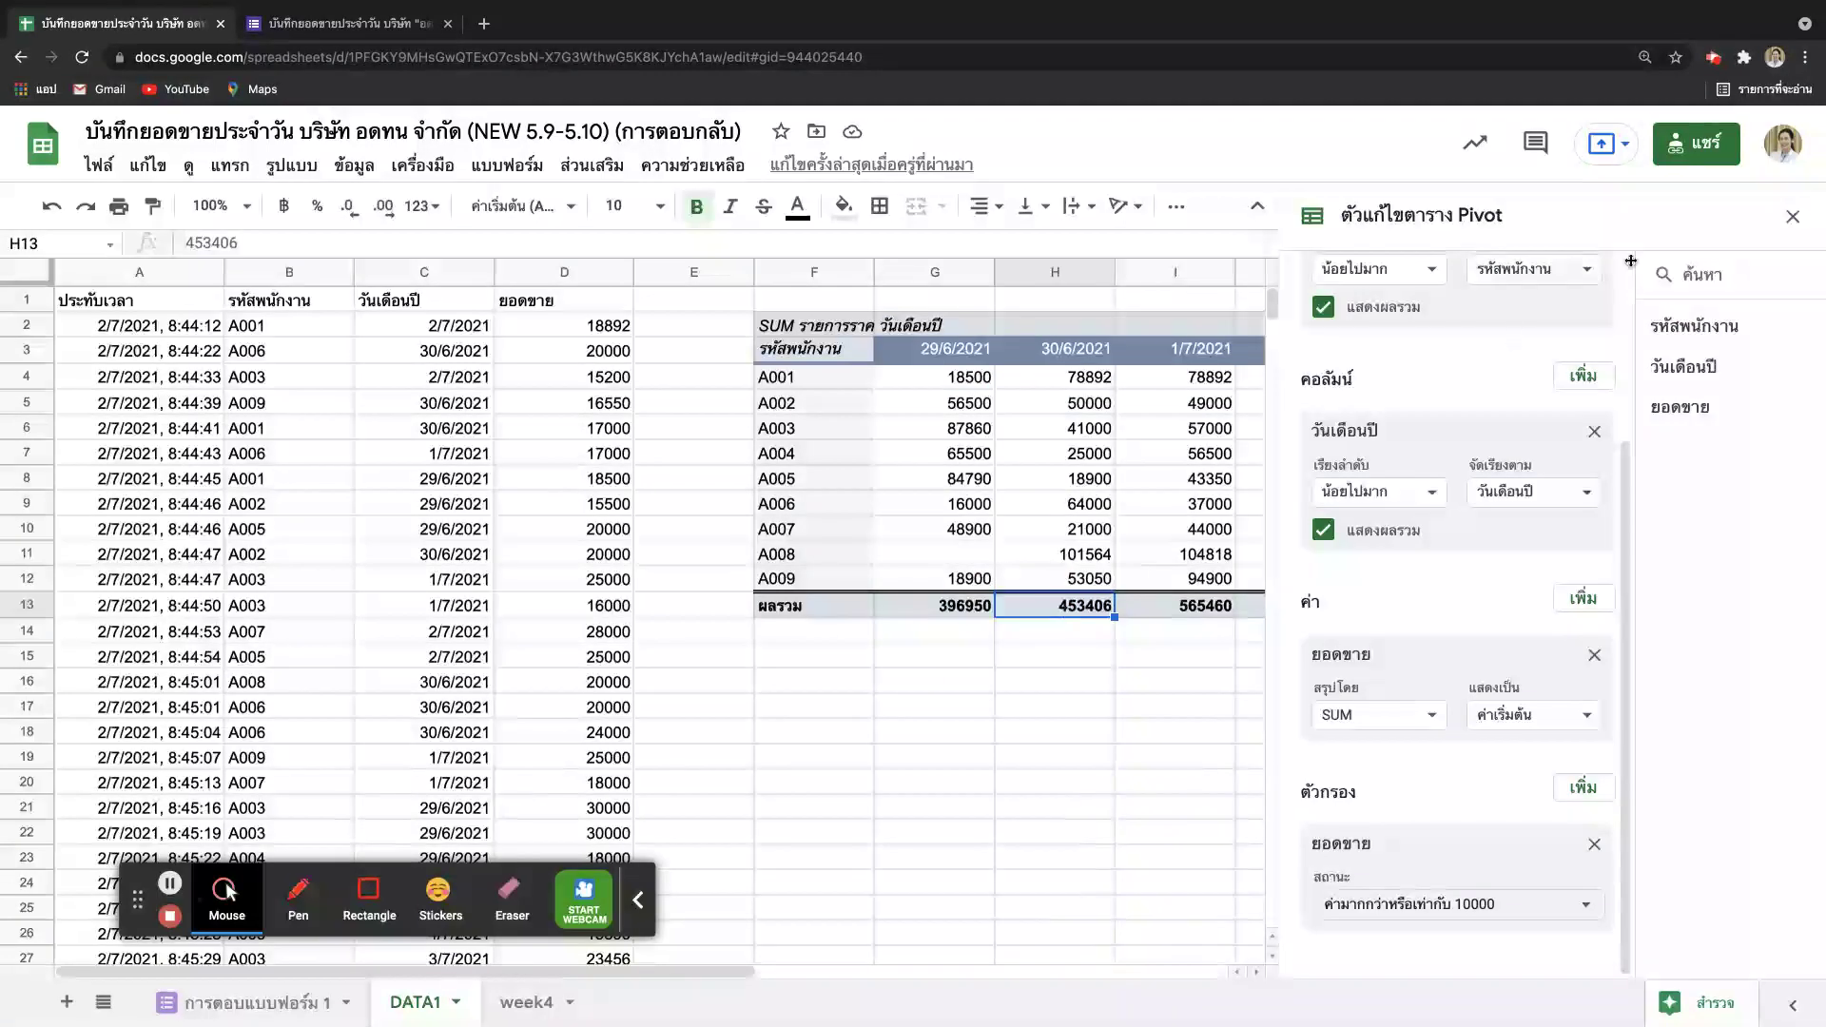
drag(1512, 377, 1683, 401)
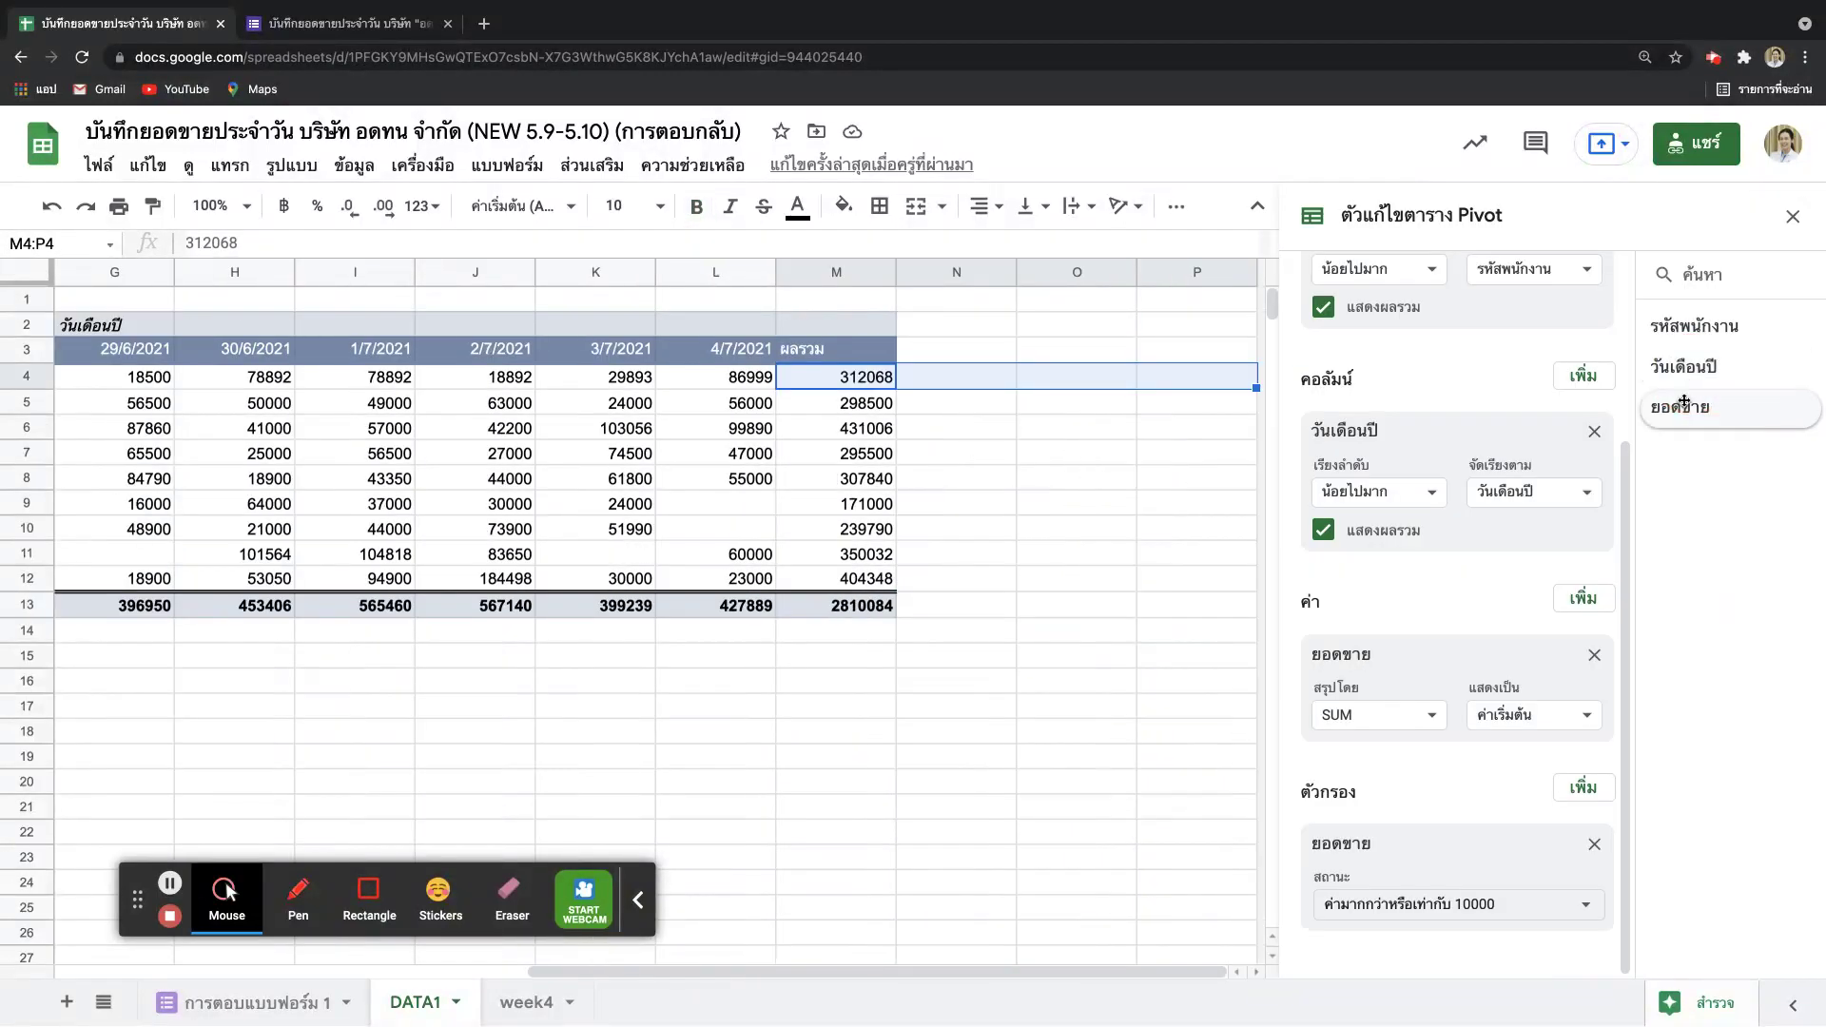
click(1793, 216)
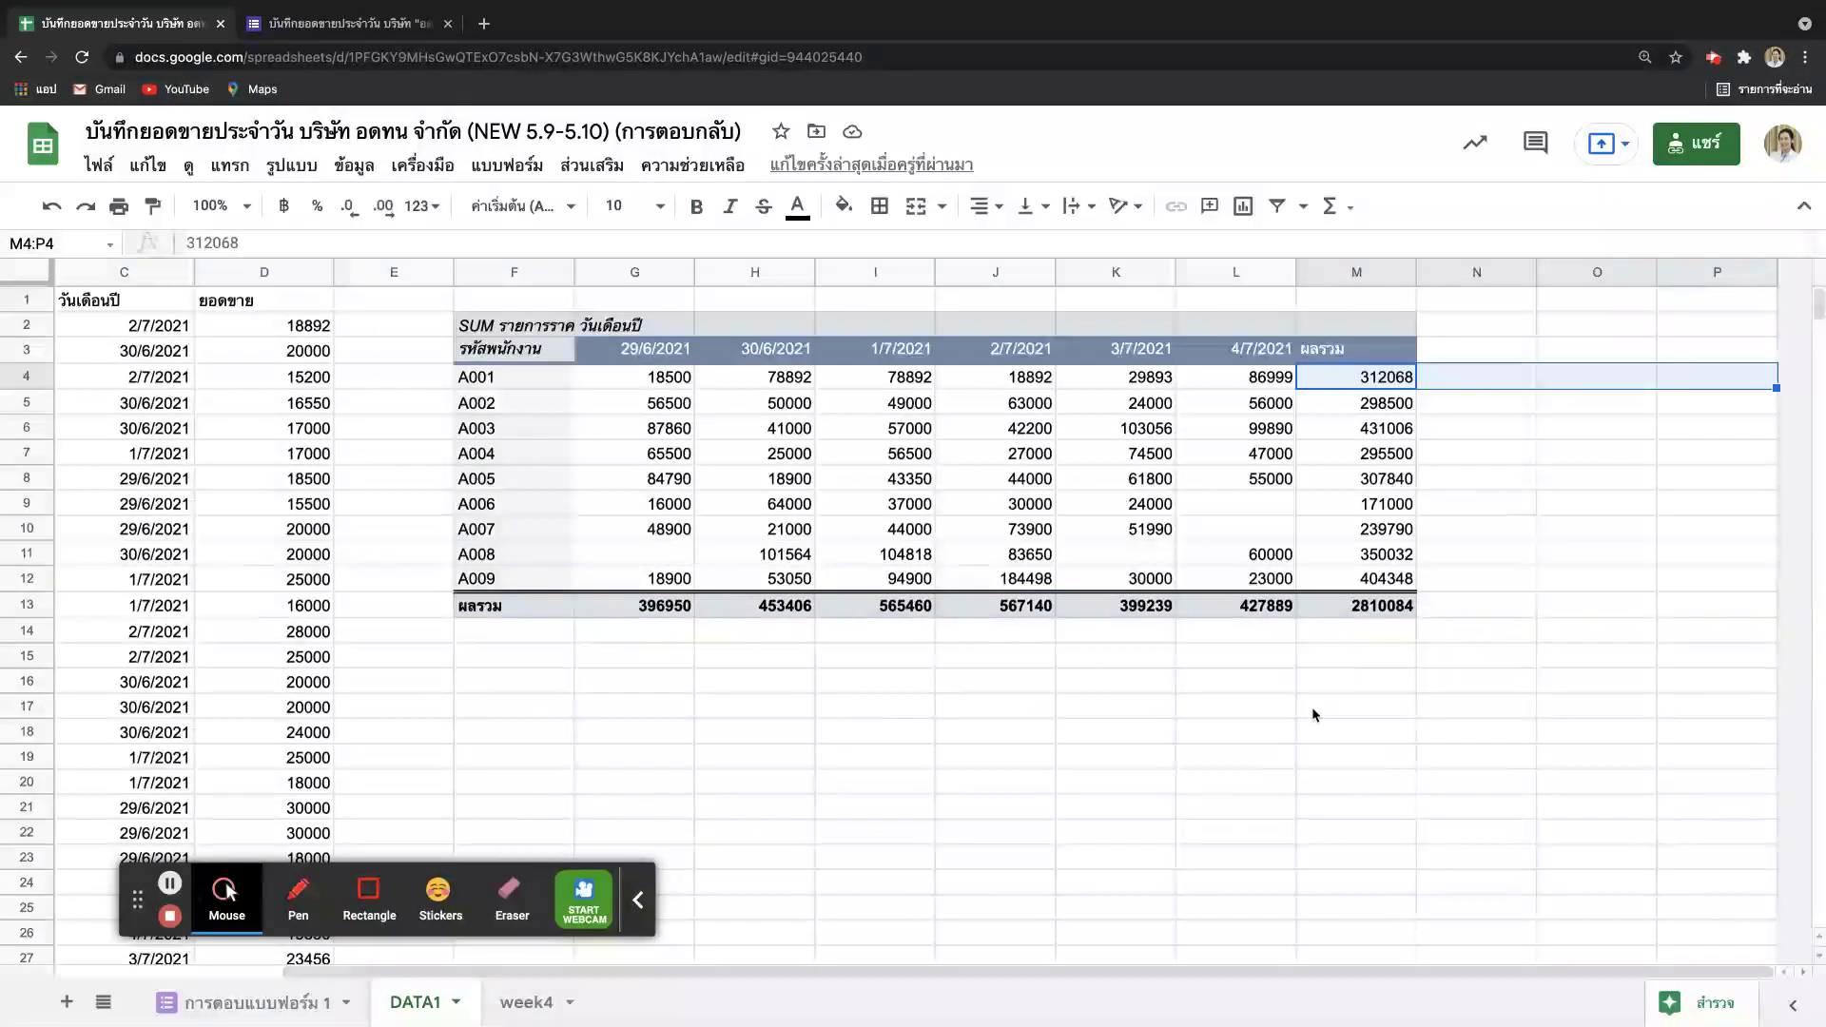
click(1332, 683)
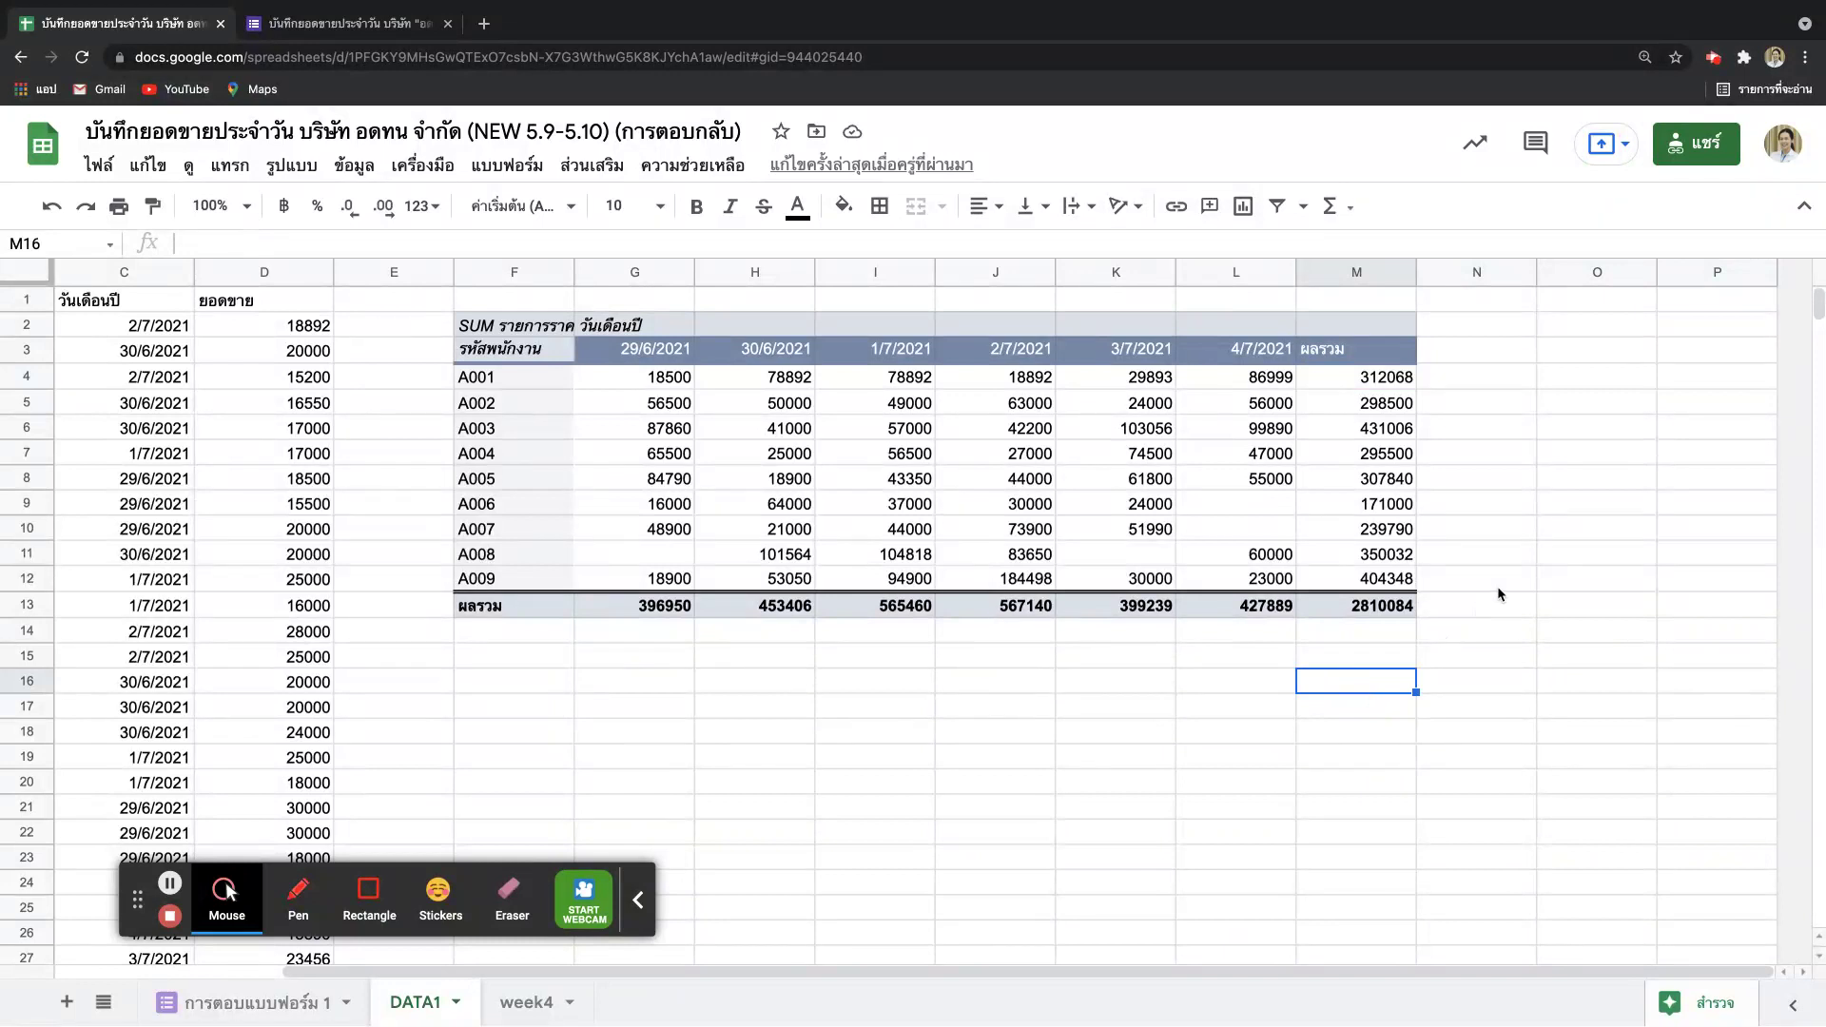